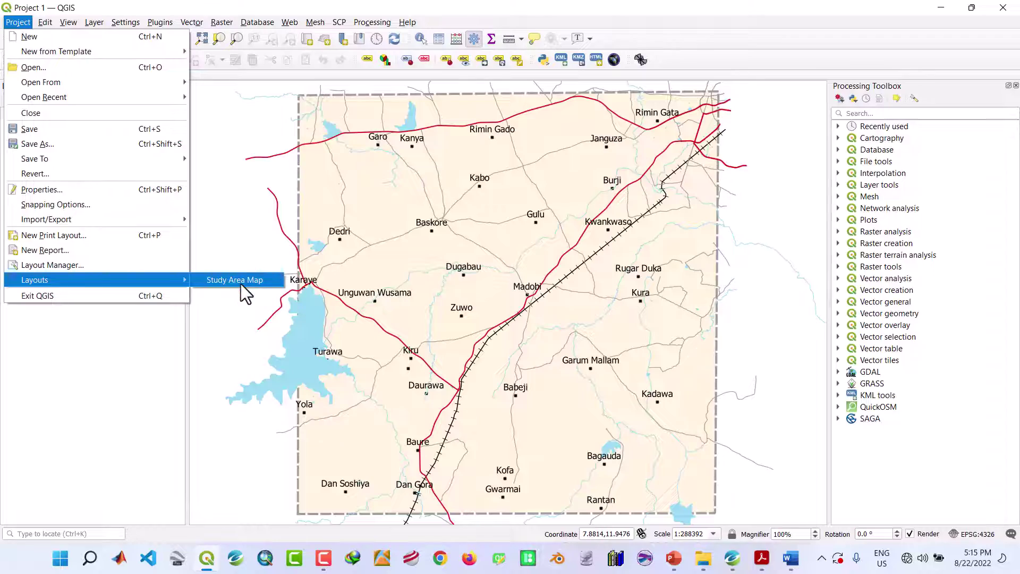
- View the Study Area Map print layout and close it again
{"action": "left_click", "coordinate": [240, 283]}
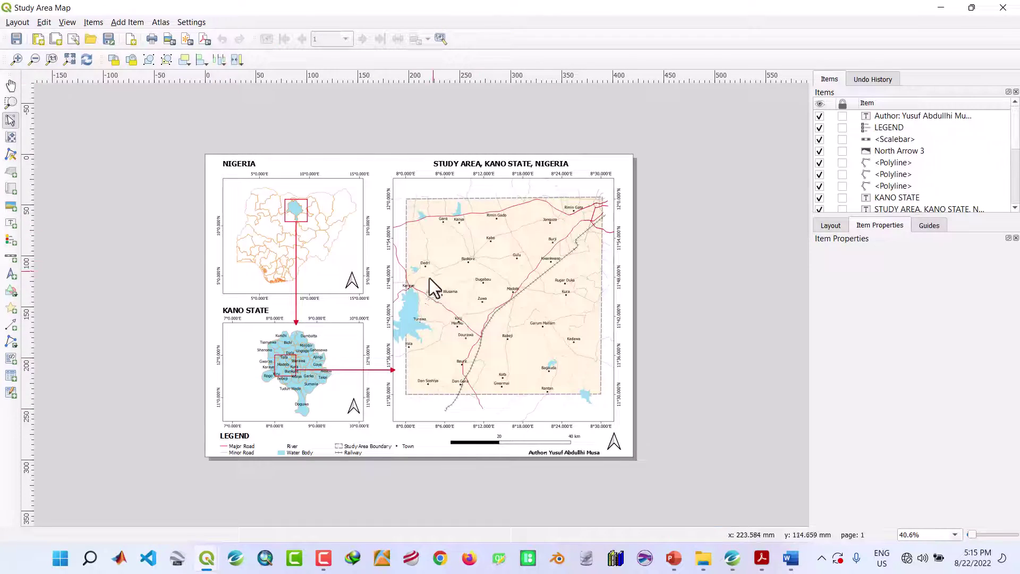
{"action": "left_click", "coordinate": [1003, 8]}
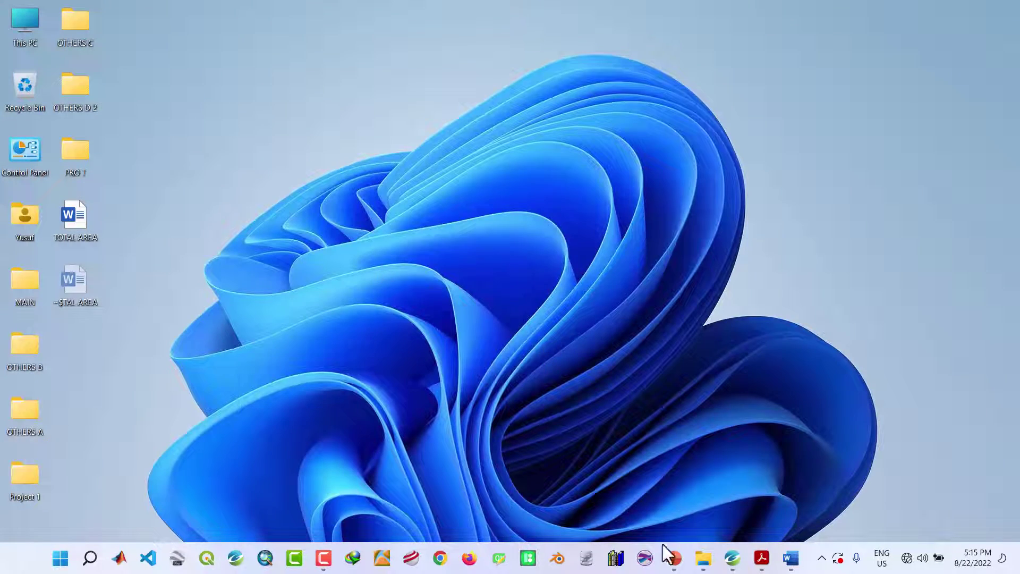
- Open the Project 1 QGIS project from the Study Area Shape File folder inside the desktop's PRO T folder
{"action": "double_click", "coordinate": [68, 164]}
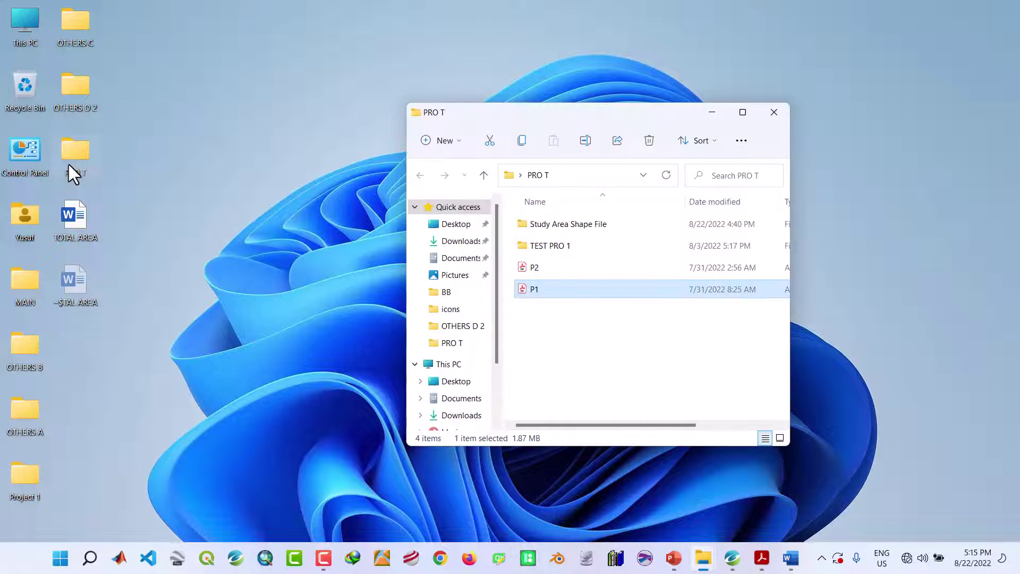
{"action": "left_click", "coordinate": [555, 247]}
{"action": "double_click", "coordinate": [548, 222]}
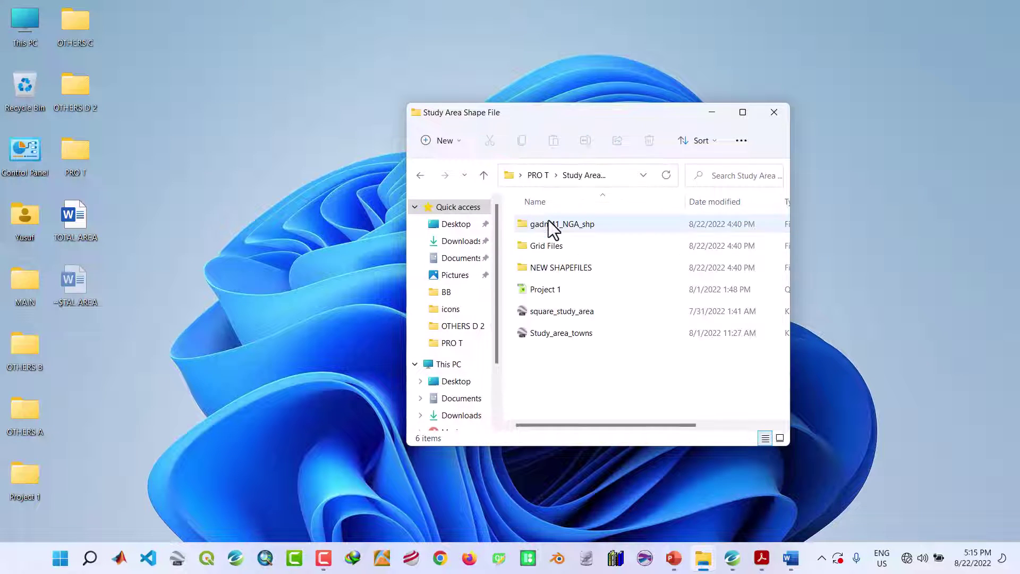
{"action": "double_click", "coordinate": [544, 288]}
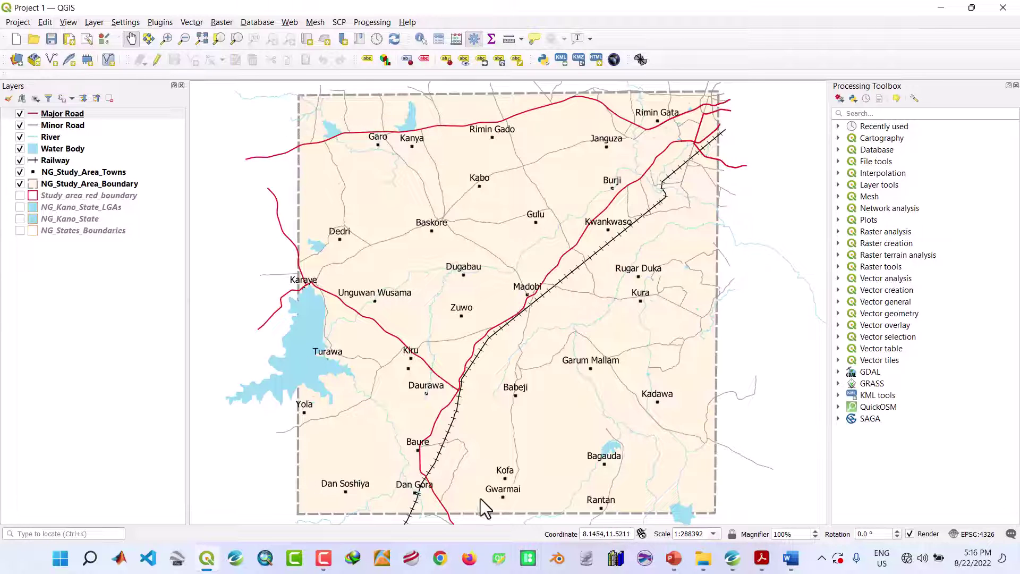
- Hide the towns, railway, water body, river, minor road and major road layers, leaving only NG_Study_Area_Boundary displayed
{"action": "left_click", "coordinate": [20, 172]}
{"action": "left_click", "coordinate": [20, 160]}
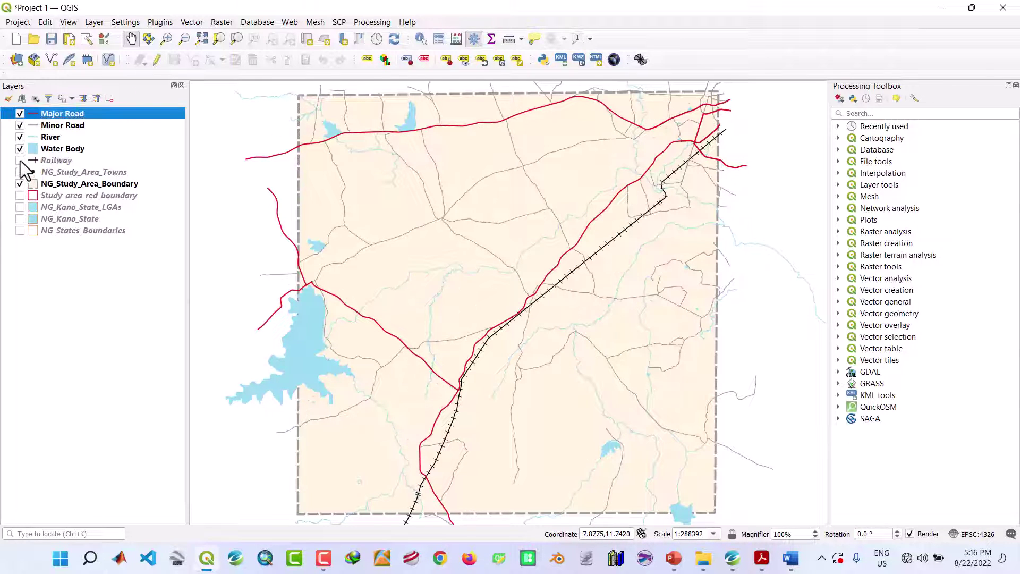
{"action": "left_click", "coordinate": [20, 148]}
{"action": "left_click", "coordinate": [19, 137]}
{"action": "left_click", "coordinate": [20, 125]}
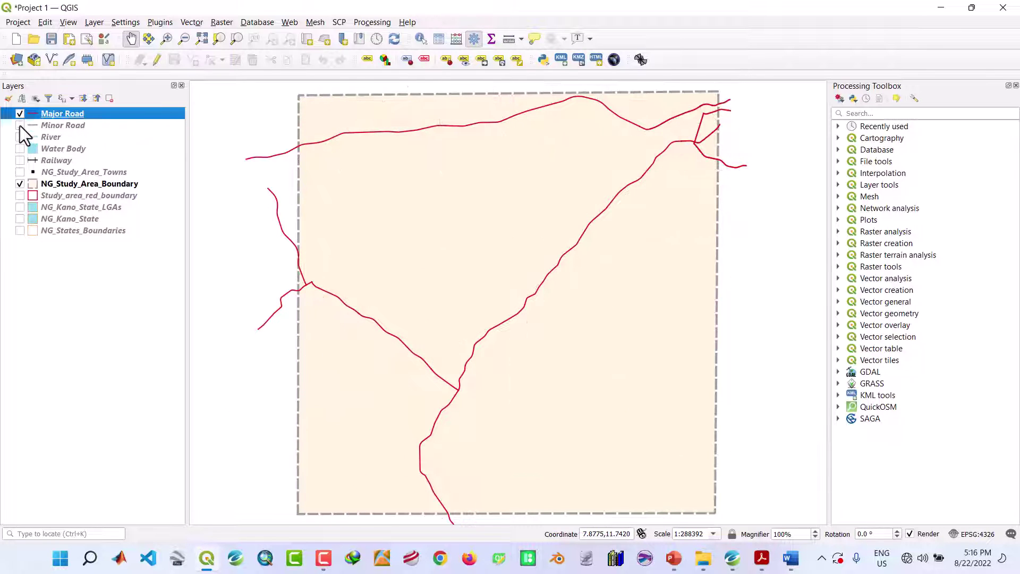
{"action": "double_click", "coordinate": [19, 114]}
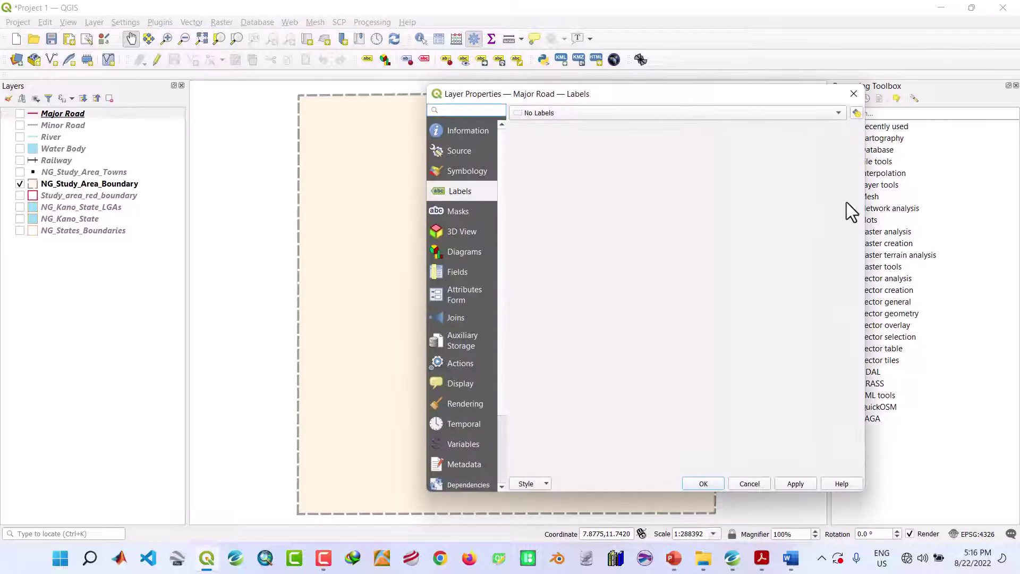
{"action": "left_click", "coordinate": [854, 94]}
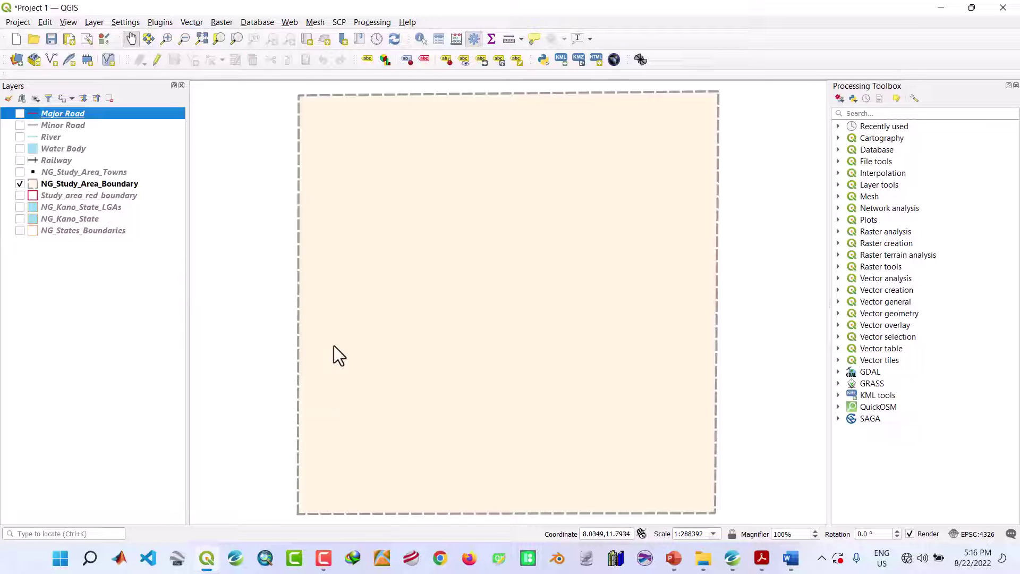
- In the Field Calculator for the NG_Study_Area_Boundary attribute table, define a new field named dimension of type Decimal number (real)
{"action": "left_click", "coordinate": [60, 186]}
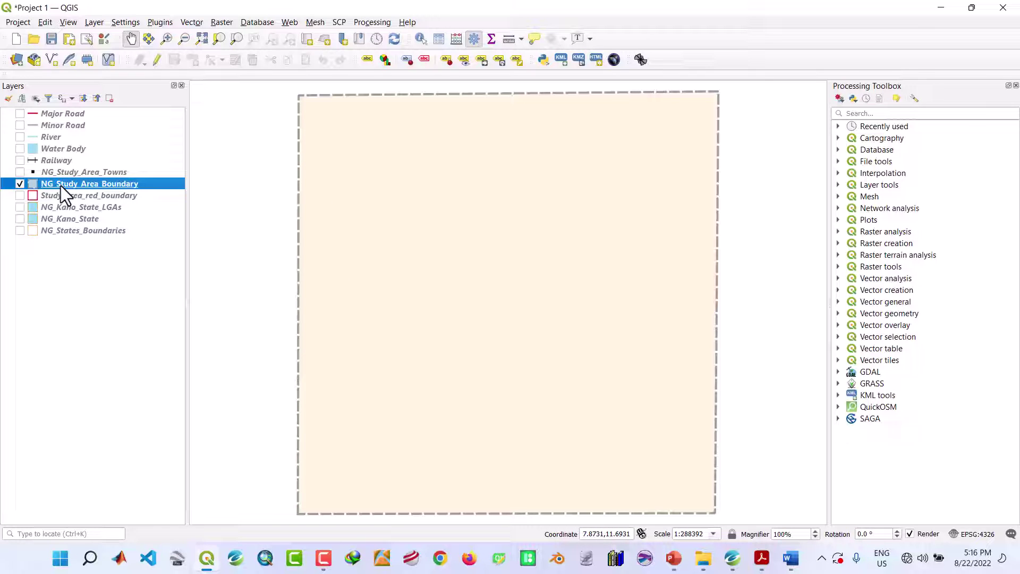
{"action": "right_click", "coordinate": [60, 186]}
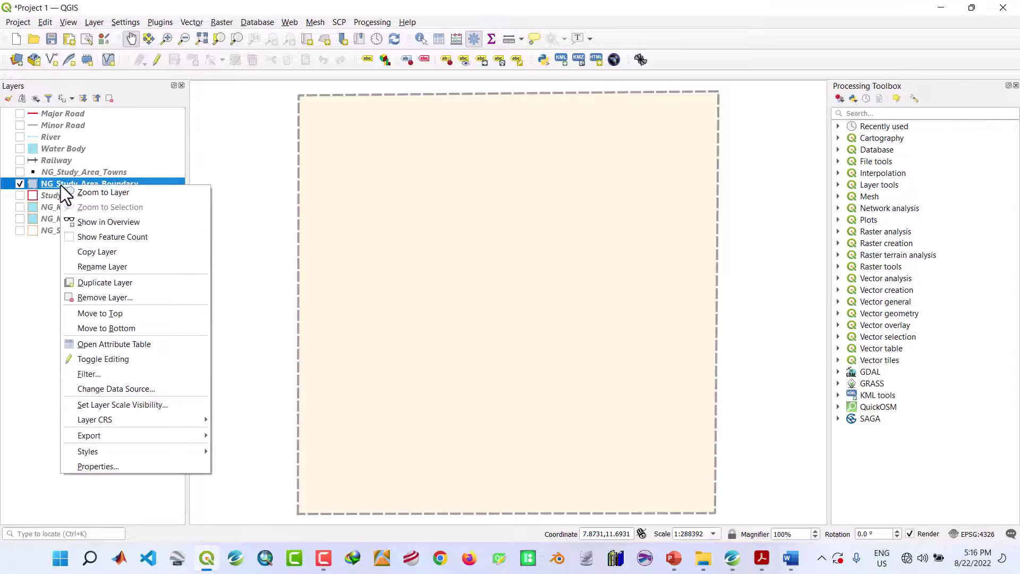
{"action": "left_click", "coordinate": [116, 345]}
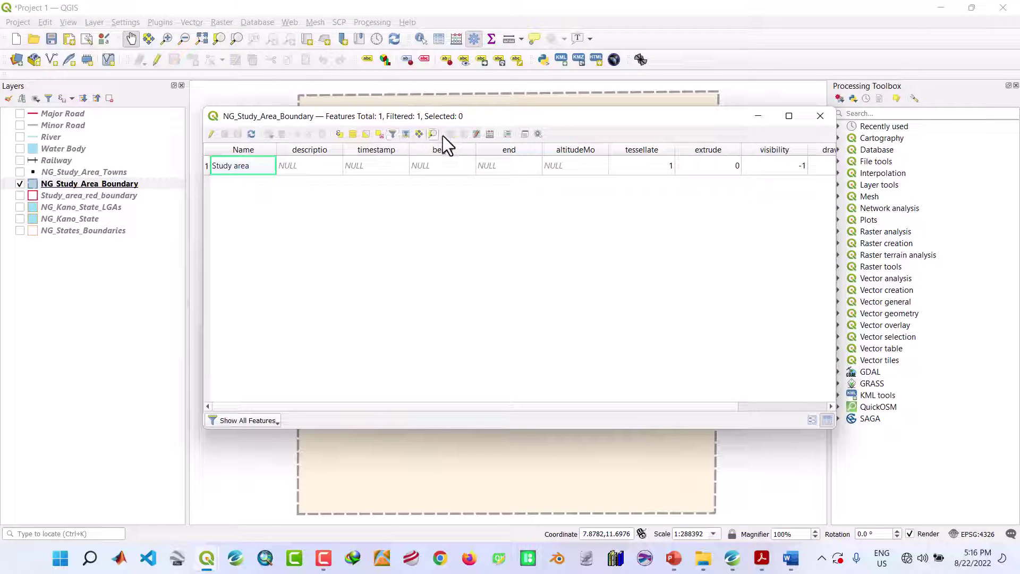
{"action": "left_click", "coordinate": [489, 135]}
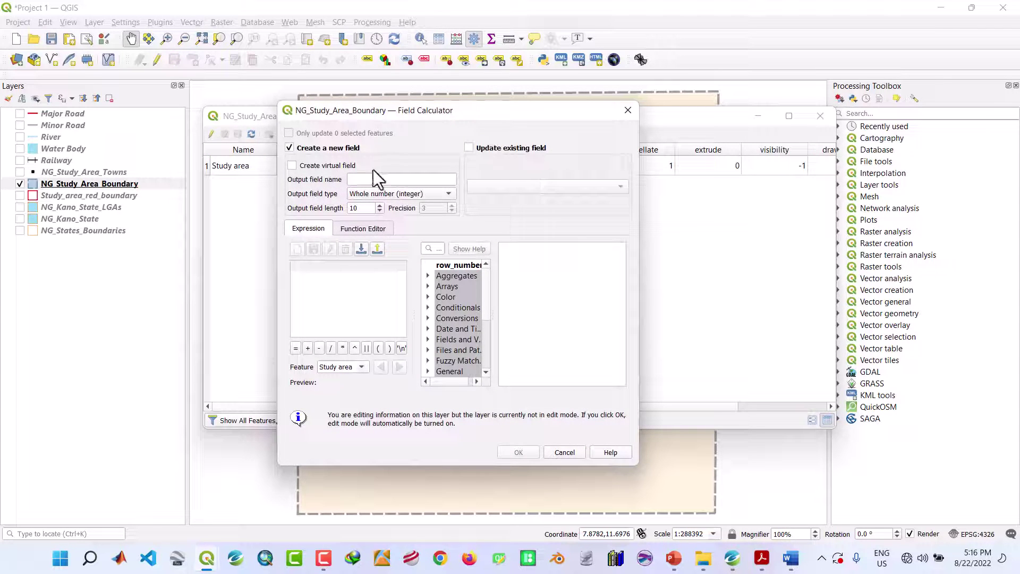
{"action": "left_click", "coordinate": [375, 178]}
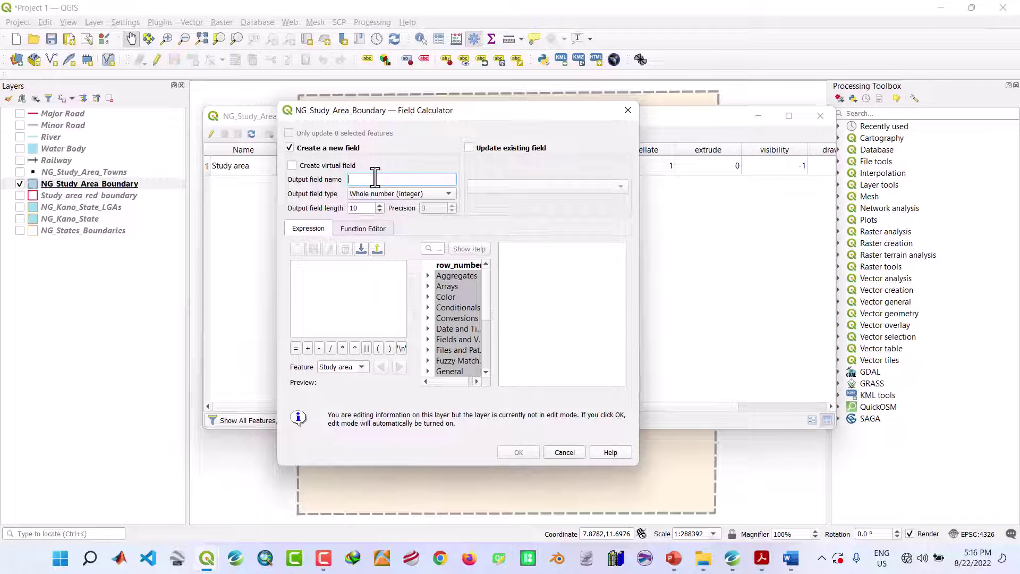
{"action": "type", "text": "dimension"}
{"action": "left_click", "coordinate": [449, 193]}
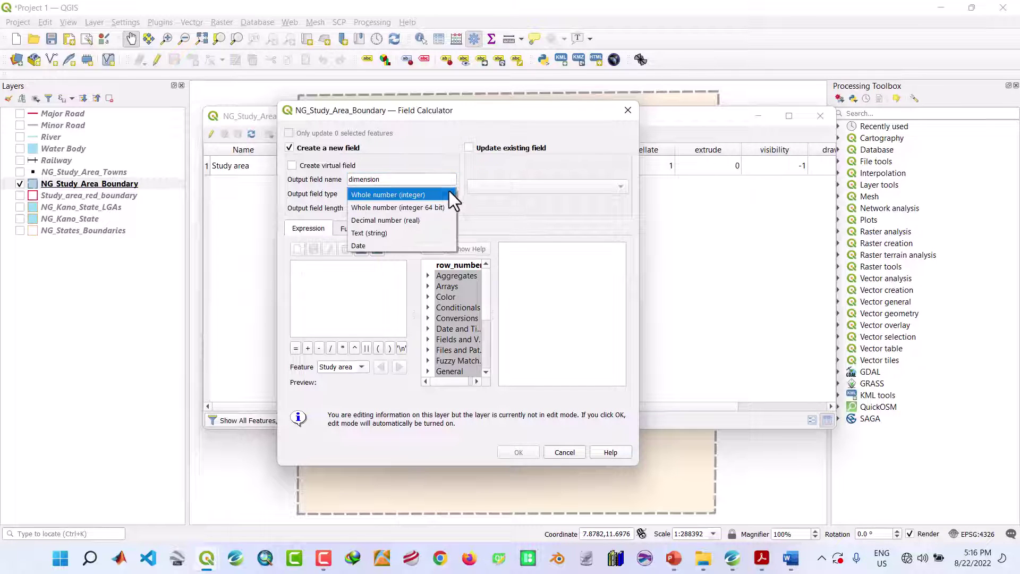
{"action": "left_click", "coordinate": [381, 221]}
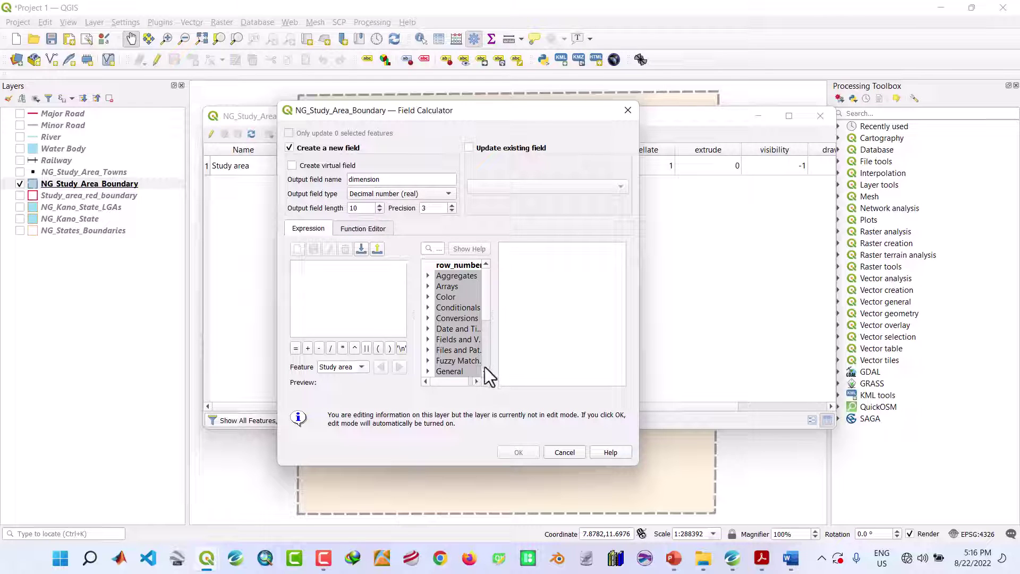
- Build the field expression ($area /1000000) from the Geometry area function, enclosed in parentheses
{"action": "scroll", "coordinate": [485, 367], "scroll_direction": "down", "scroll_amount": 4}
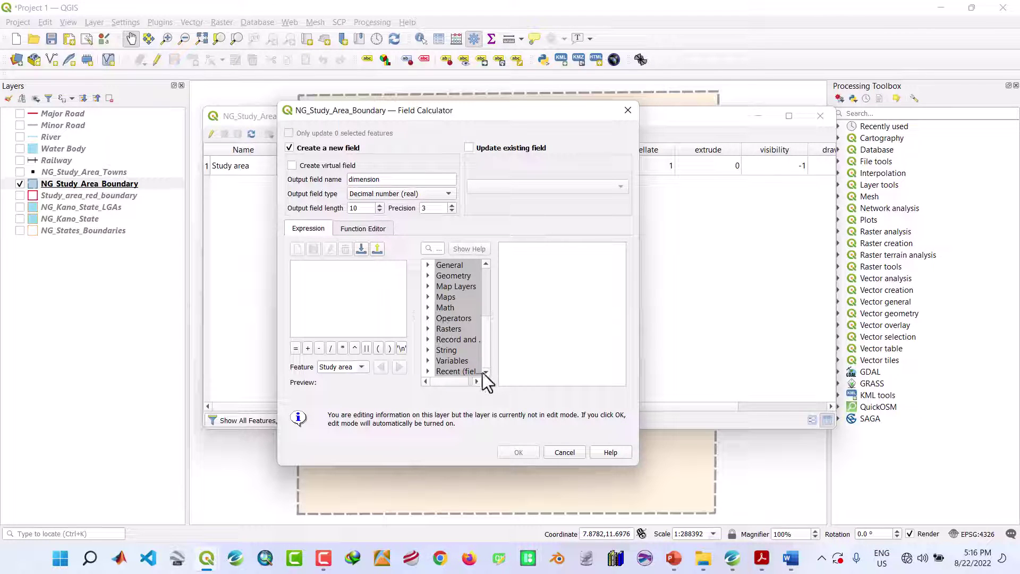
{"action": "scroll", "coordinate": [486, 316], "scroll_direction": "up", "scroll_amount": 1}
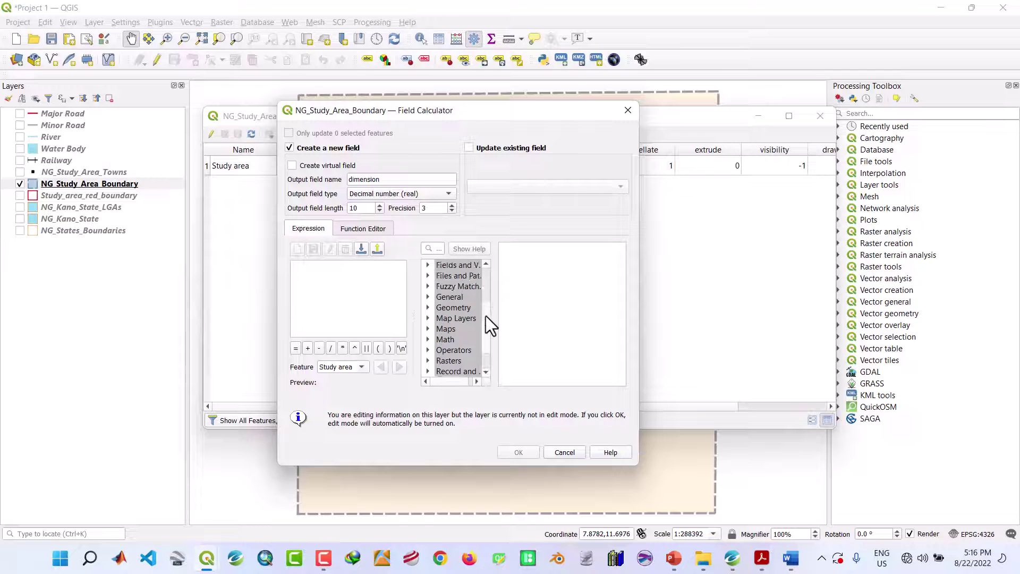
{"action": "scroll", "coordinate": [485, 314], "scroll_direction": "up", "scroll_amount": 1}
{"action": "left_click", "coordinate": [427, 318]}
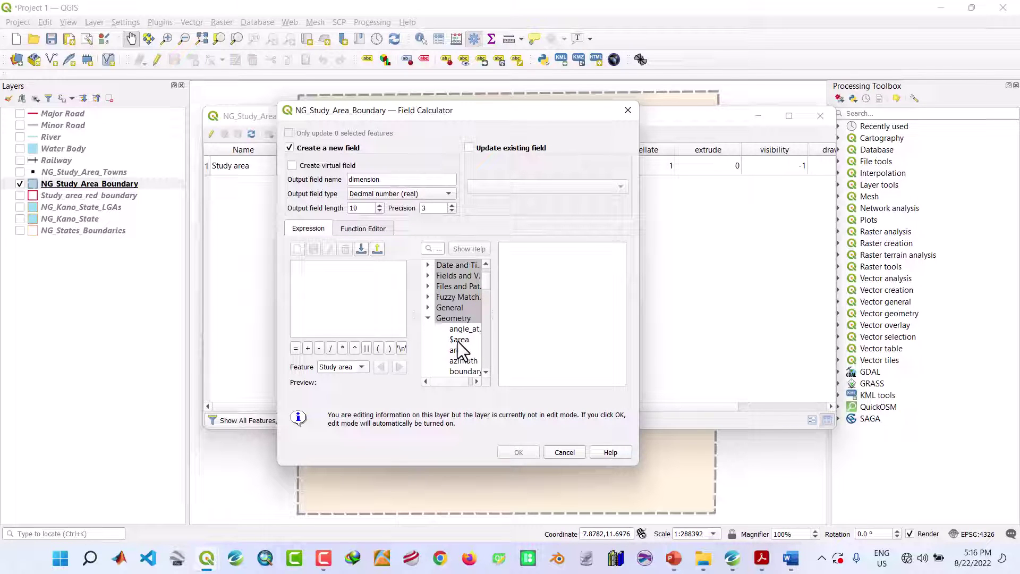
{"action": "double_click", "coordinate": [458, 341]}
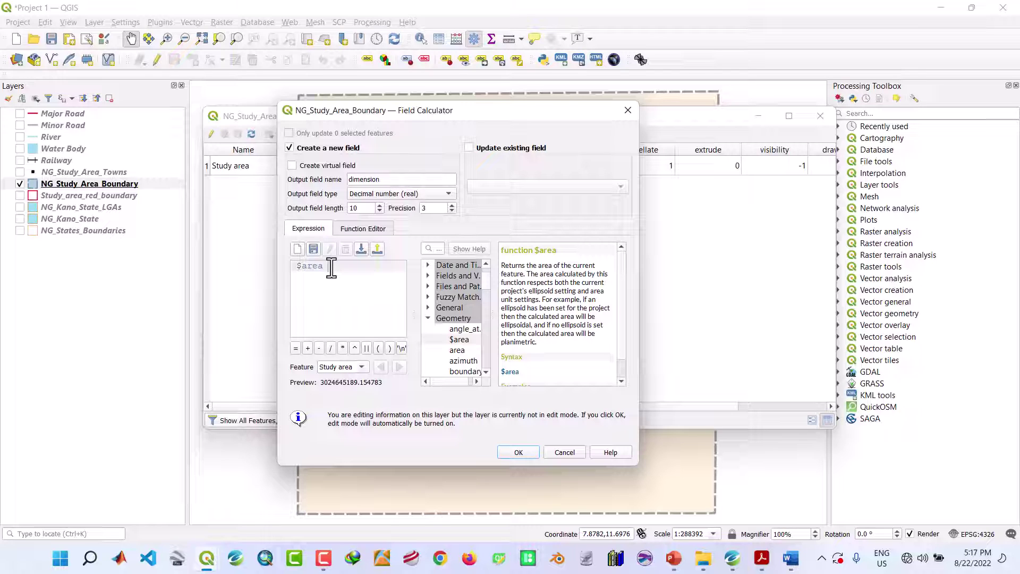
{"action": "type", "text": "/1000000"}
{"action": "left_click", "coordinate": [299, 270]}
{"action": "type", "text": "("}
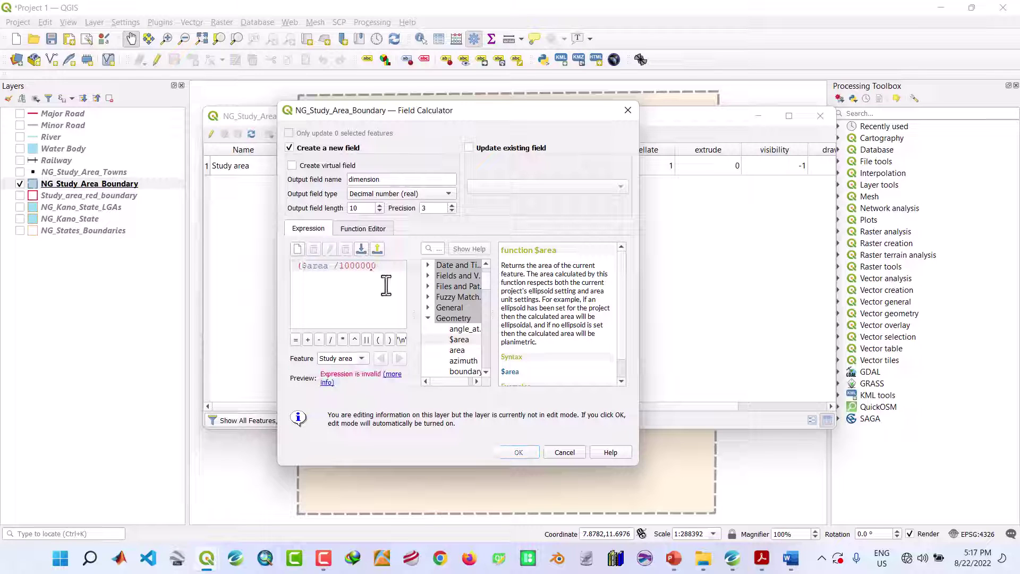
{"action": "left_click", "coordinate": [387, 269]}
{"action": "type", "text": ")"}
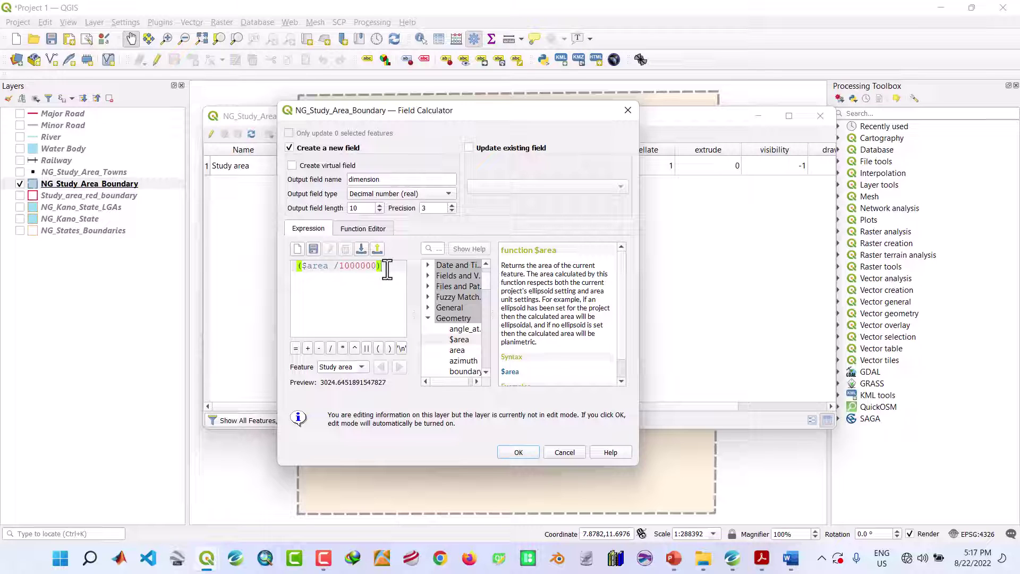
- Raise the area expression to the power (1/2) and calculate the new field
{"action": "left_click", "coordinate": [354, 348]}
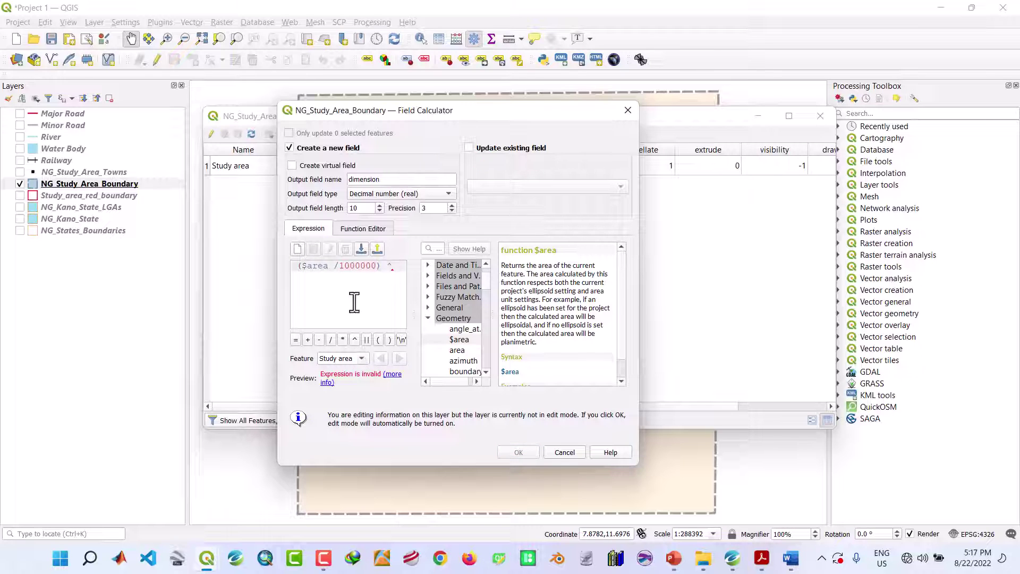
{"action": "type", "text": "(1/"}
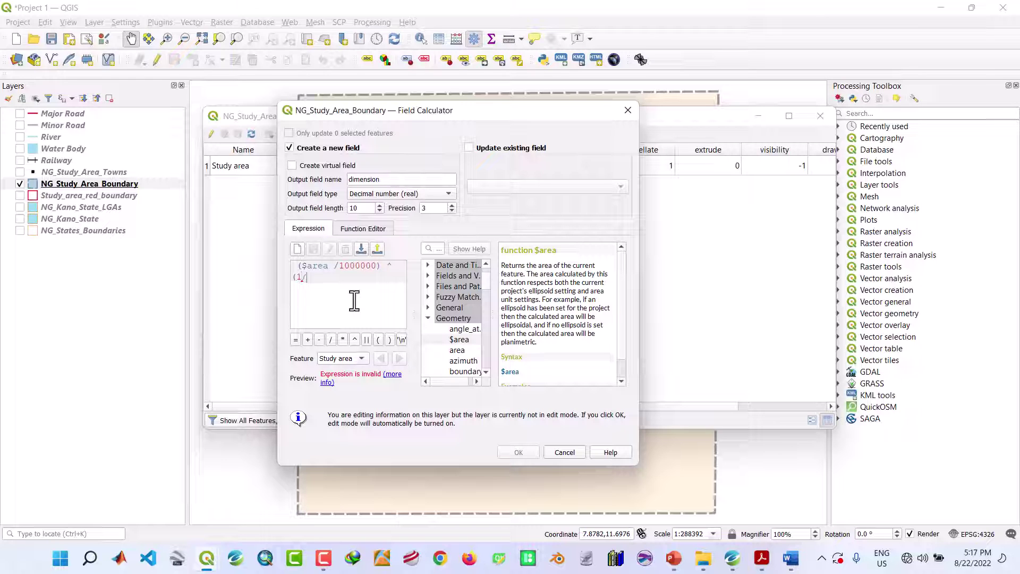
{"action": "type", "text": "2)"}
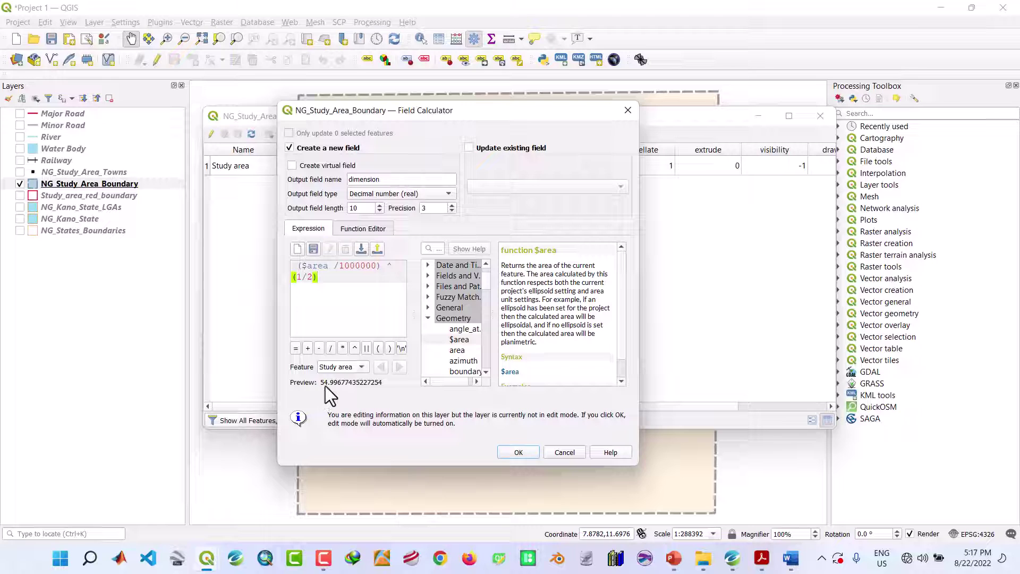
{"action": "left_click", "coordinate": [517, 455]}
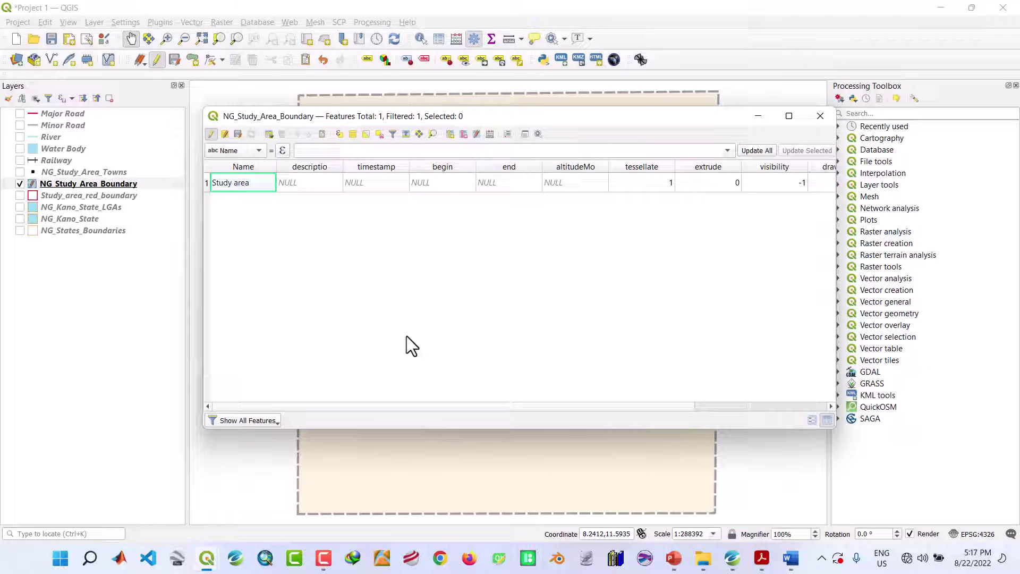
- Copy the study area's value from the dimension field in the attribute table
{"action": "left_click_drag", "start_coordinate": [575, 406], "coordinate": [773, 355]}
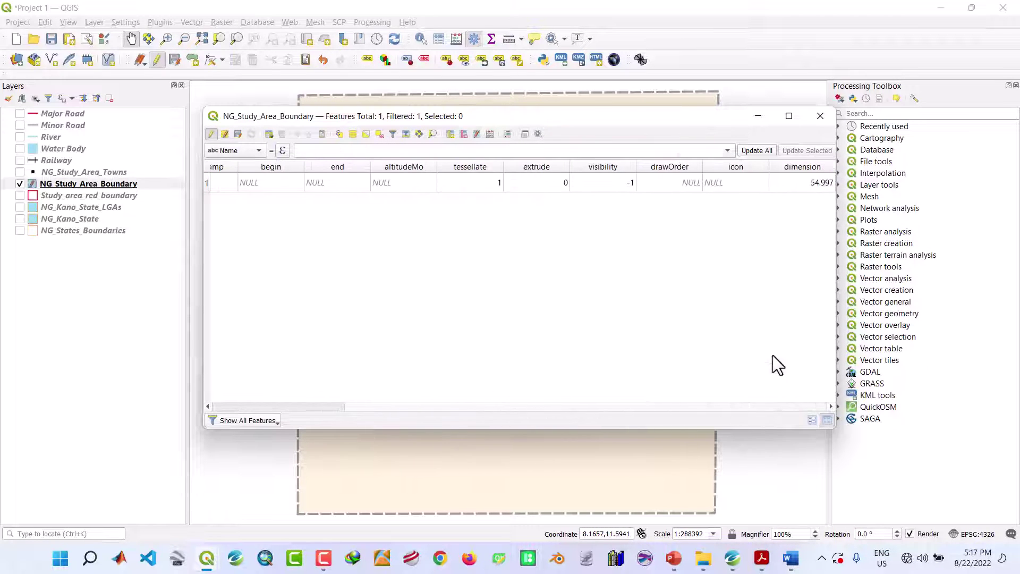
{"action": "double_click", "coordinate": [811, 182]}
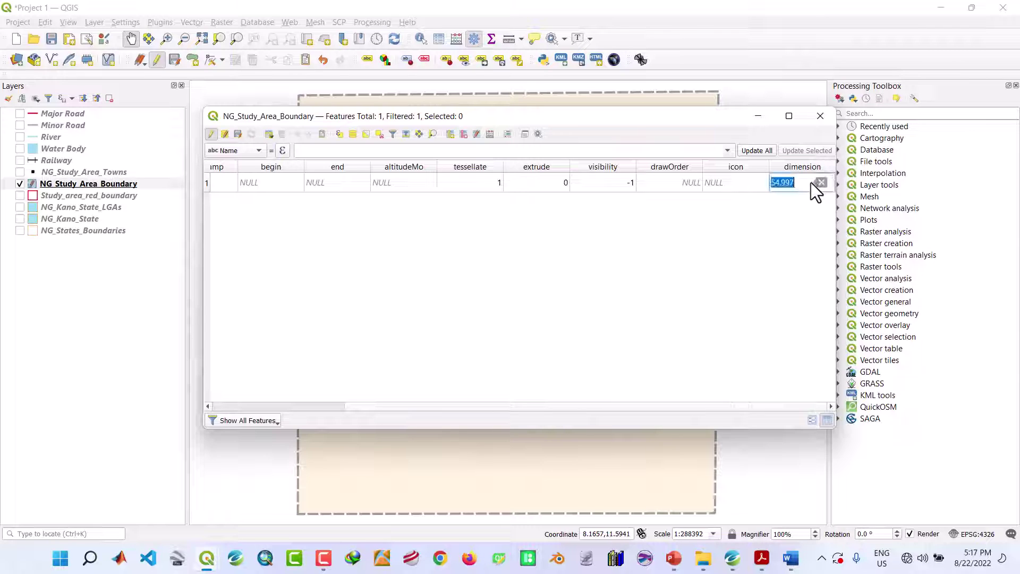
{"action": "right_click", "coordinate": [782, 187]}
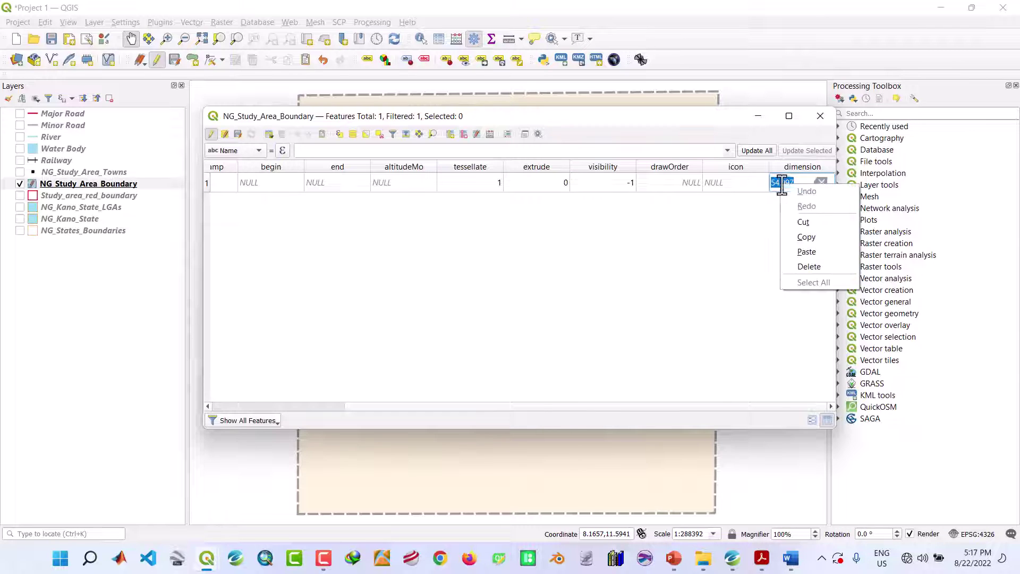
{"action": "left_click", "coordinate": [799, 238]}
- Switch to the TOTAL AREA Word document and replace the Xx under TOTAL AREA/DIMEENSION OF GRID USE with "Dimension is 54.997"
{"action": "left_click", "coordinate": [793, 564]}
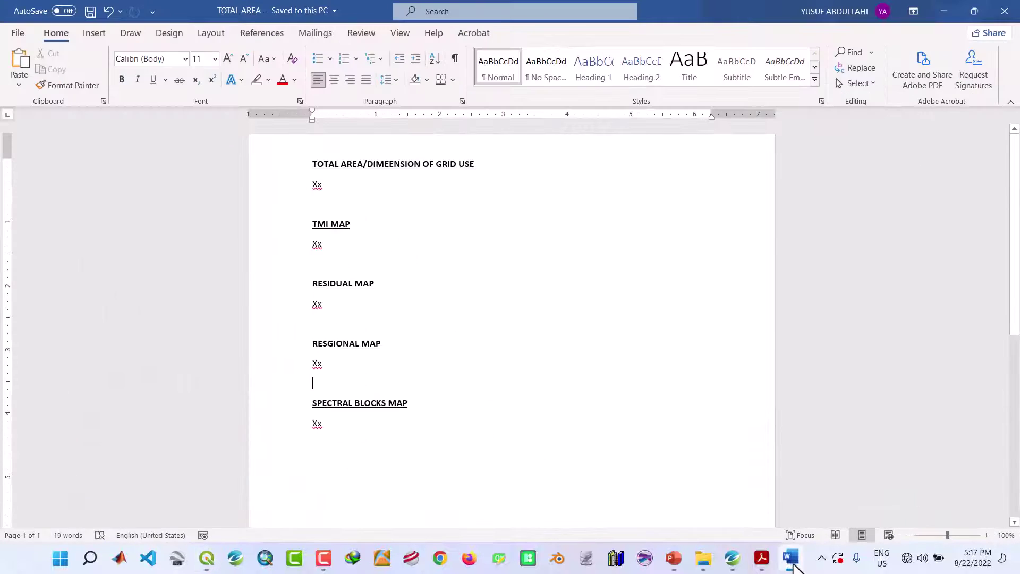
{"action": "double_click", "coordinate": [314, 185]}
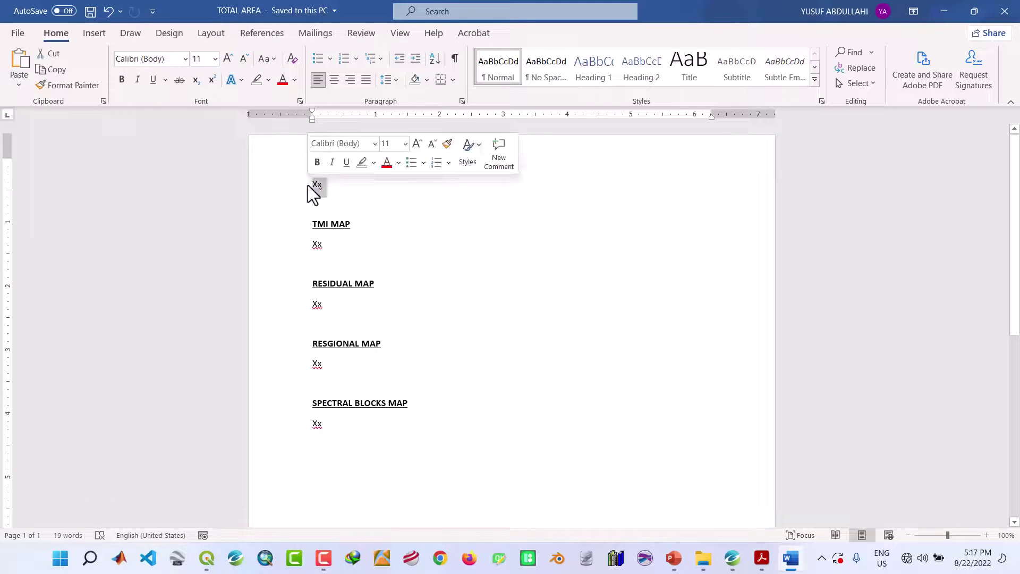
{"action": "type", "text": "Dim"}
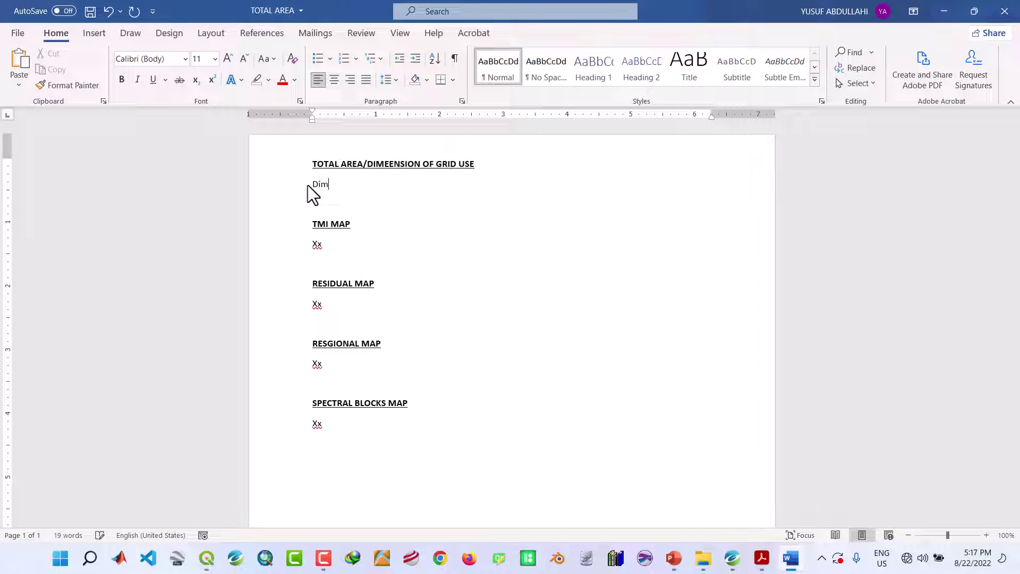
{"action": "type", "text": "ension is 54.997"}
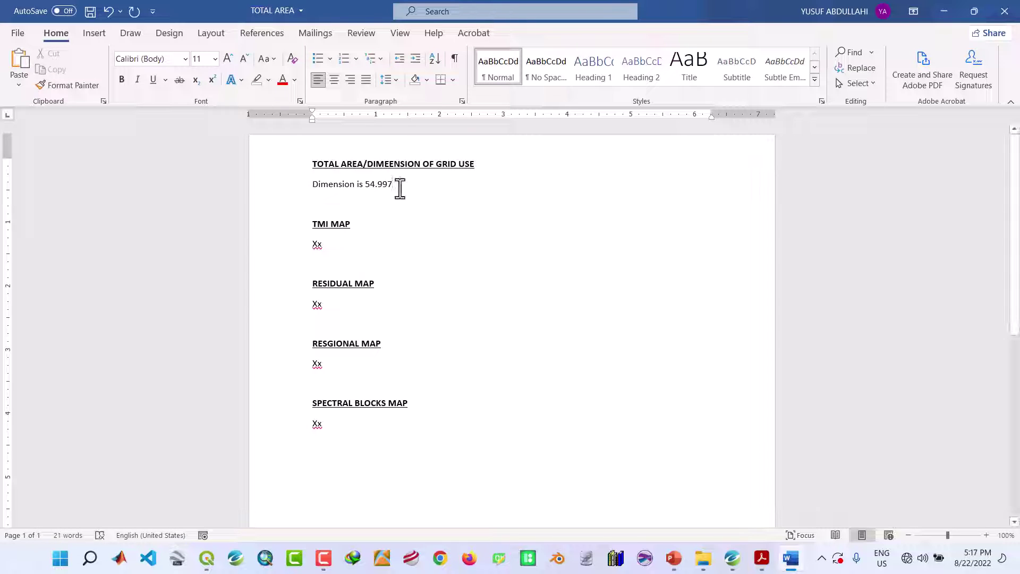
- Change the line under the first heading to "Dimension is 55km x 55km" and save the document
{"action": "key", "text": "BackSpace"}
{"action": "key", "text": "BackSpace"}
{"action": "key", "text": "BackSpace"}
{"action": "key", "text": "BackSpace"}
{"action": "key", "text": "BackSpace"}
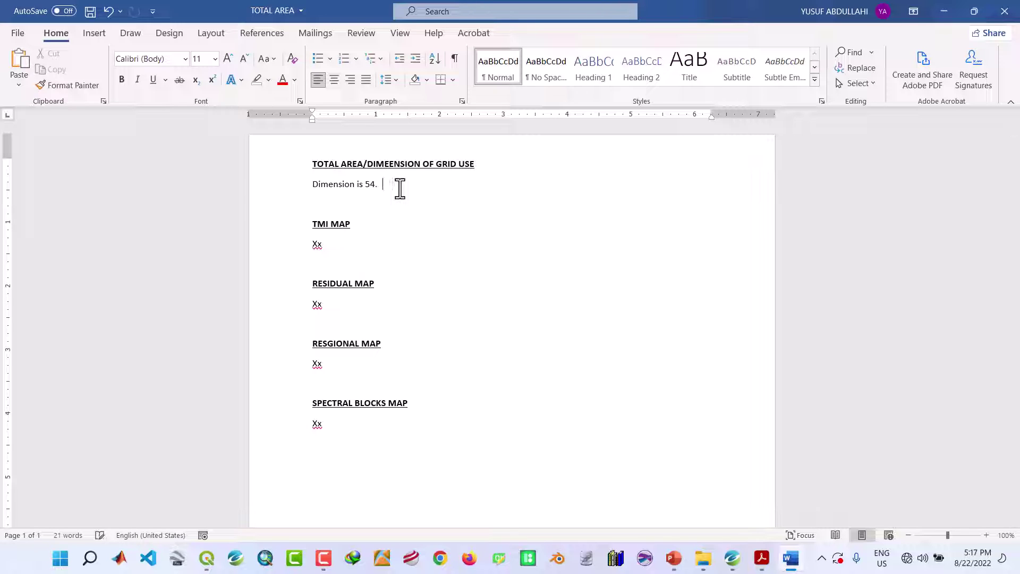
{"action": "type", "text": "5km x 55km"}
{"action": "left_click", "coordinate": [87, 13]}
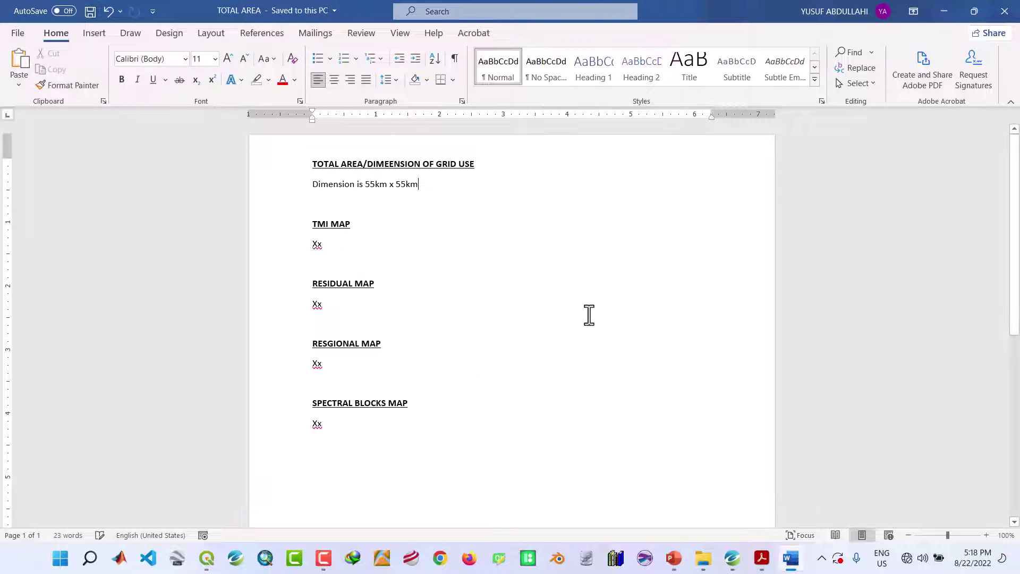
- Switch to QGIS and open the attribute table of the NG_Study_Area_Boundary layer
{"action": "mouse_move", "coordinate": [207, 557]}
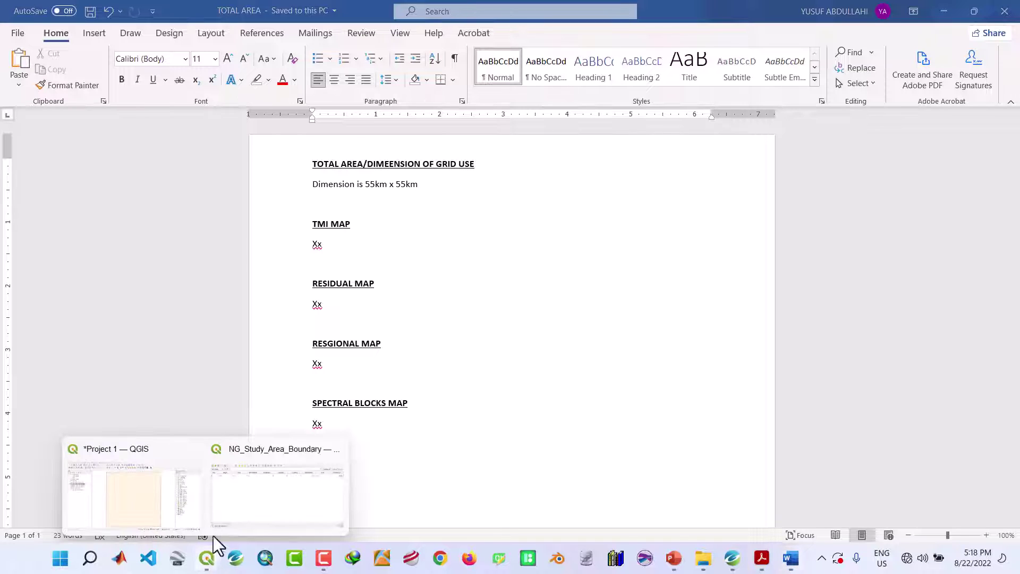
{"action": "left_click", "coordinate": [154, 497]}
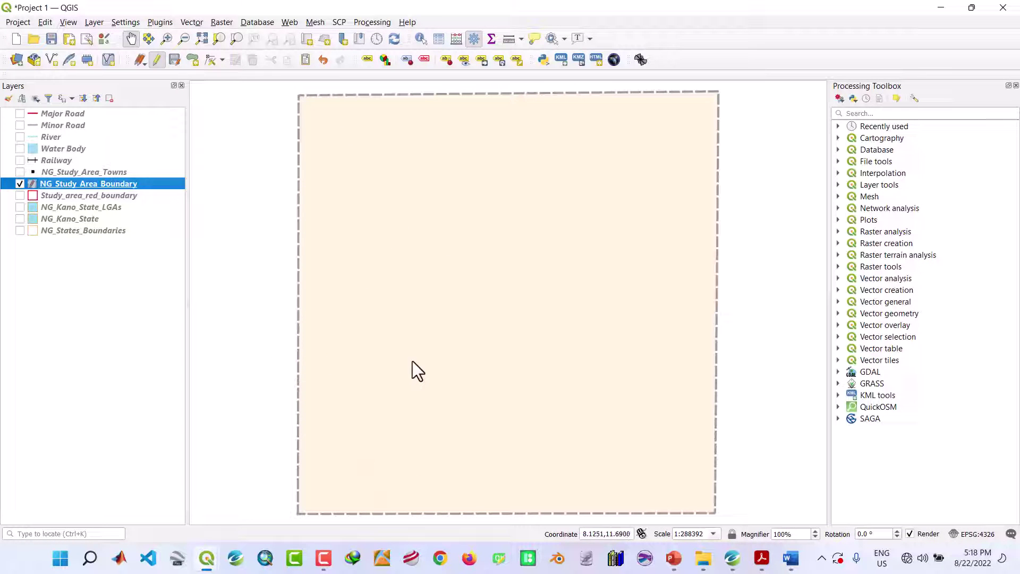
{"action": "right_click", "coordinate": [80, 183]}
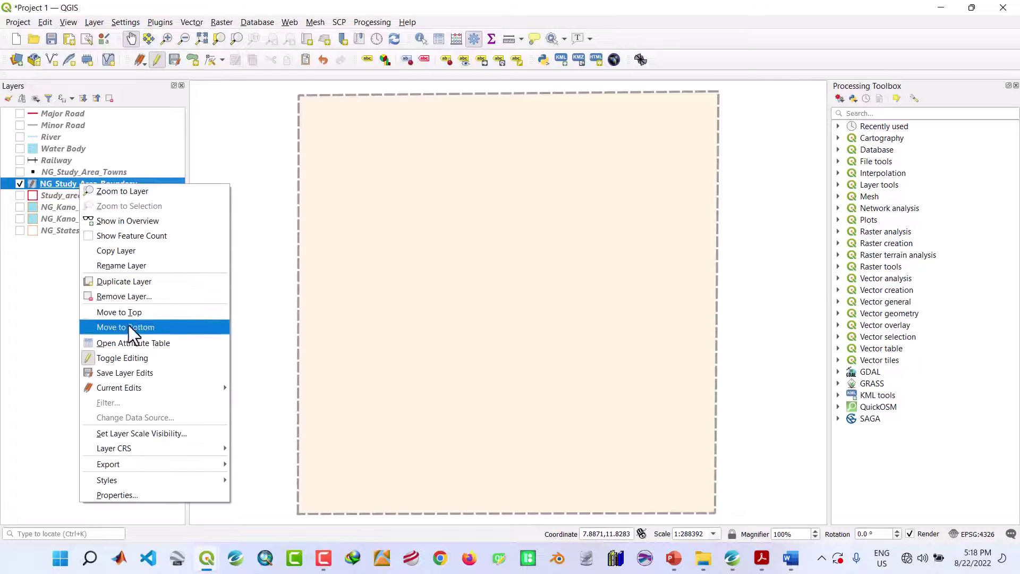
{"action": "left_click", "coordinate": [130, 344]}
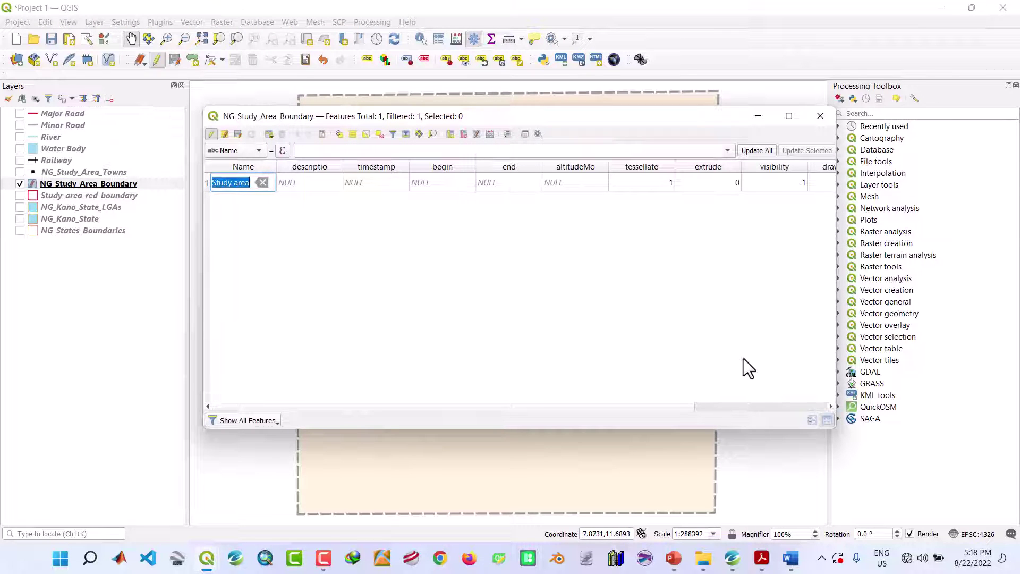
{"action": "left_click_drag", "start_coordinate": [678, 407], "coordinate": [764, 407]}
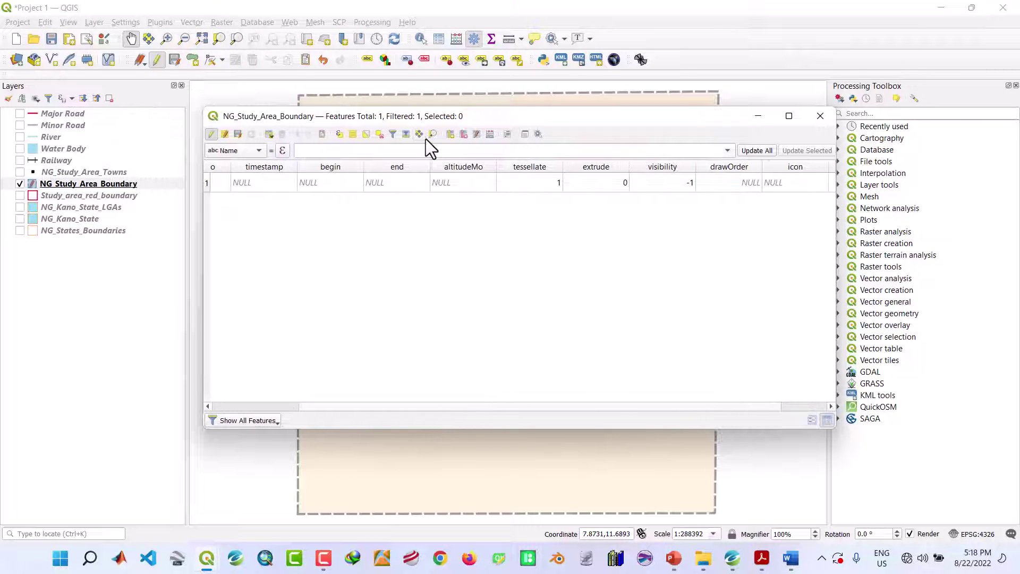
- Preview the $area geometry expression in the Field Calculator, and close the calculator and the attribute table without creating a field
{"action": "left_click", "coordinate": [490, 134]}
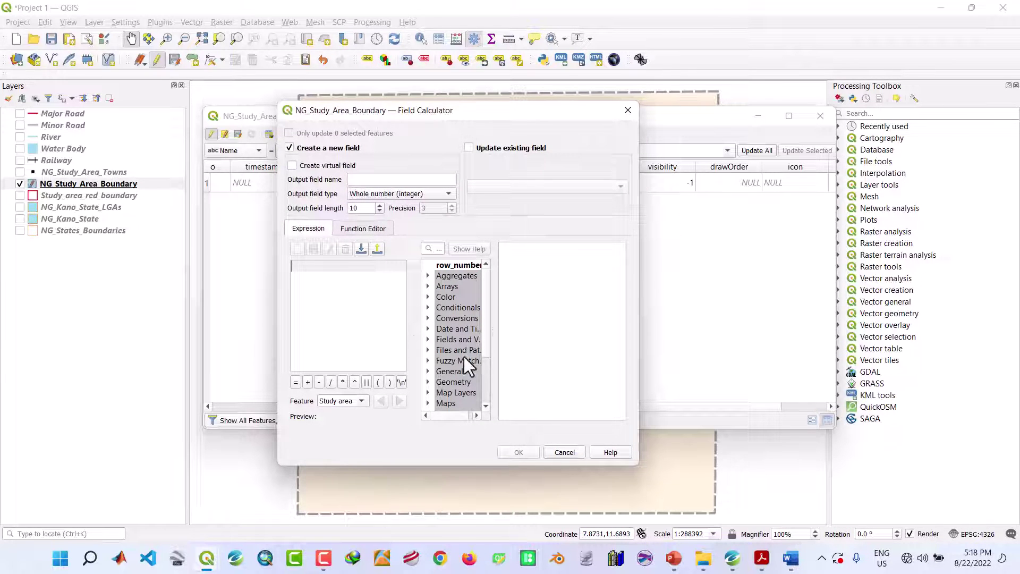
{"action": "scroll", "coordinate": [489, 340], "scroll_direction": "down", "scroll_amount": 2}
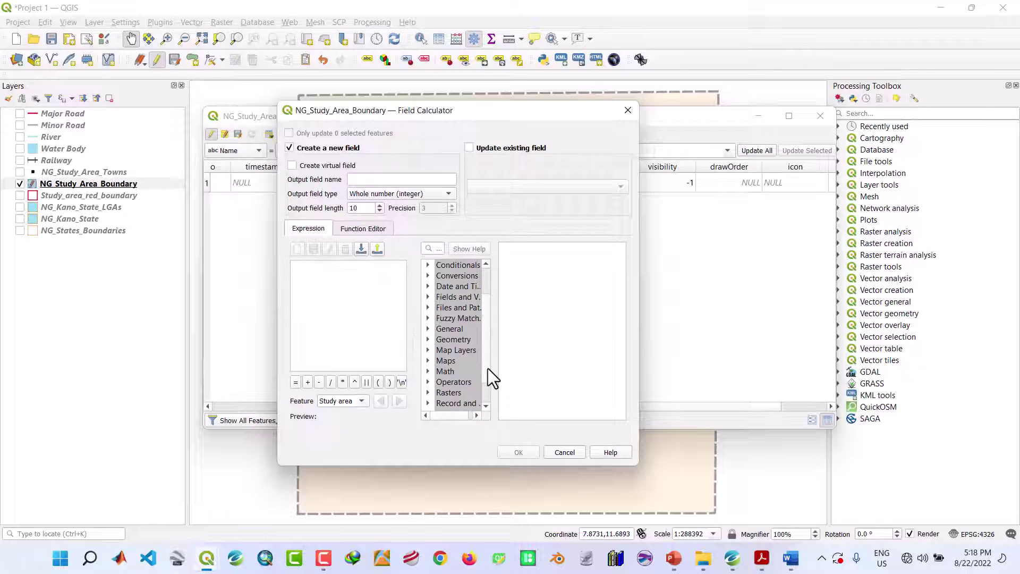
{"action": "left_click", "coordinate": [428, 340]}
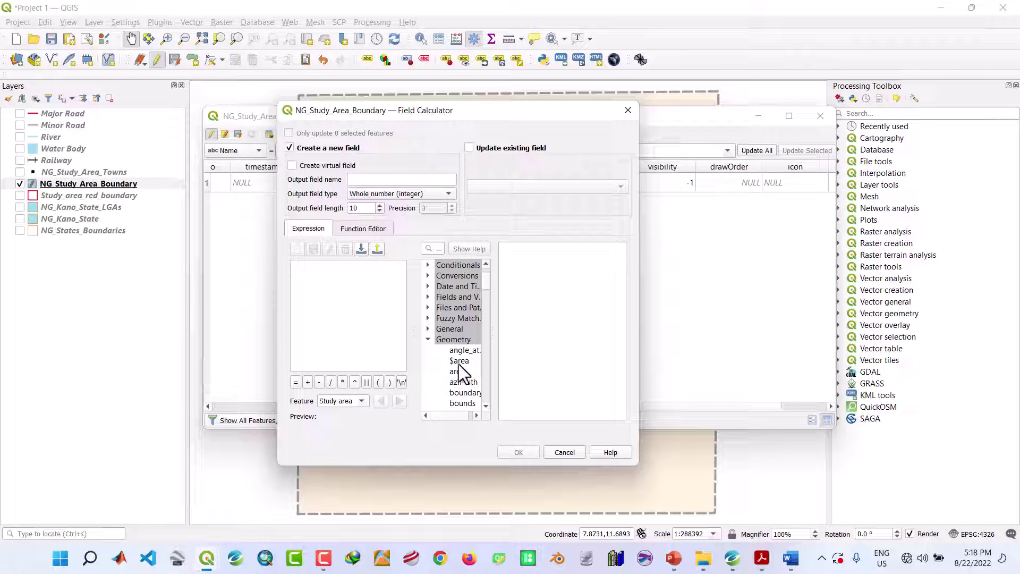
{"action": "double_click", "coordinate": [459, 362]}
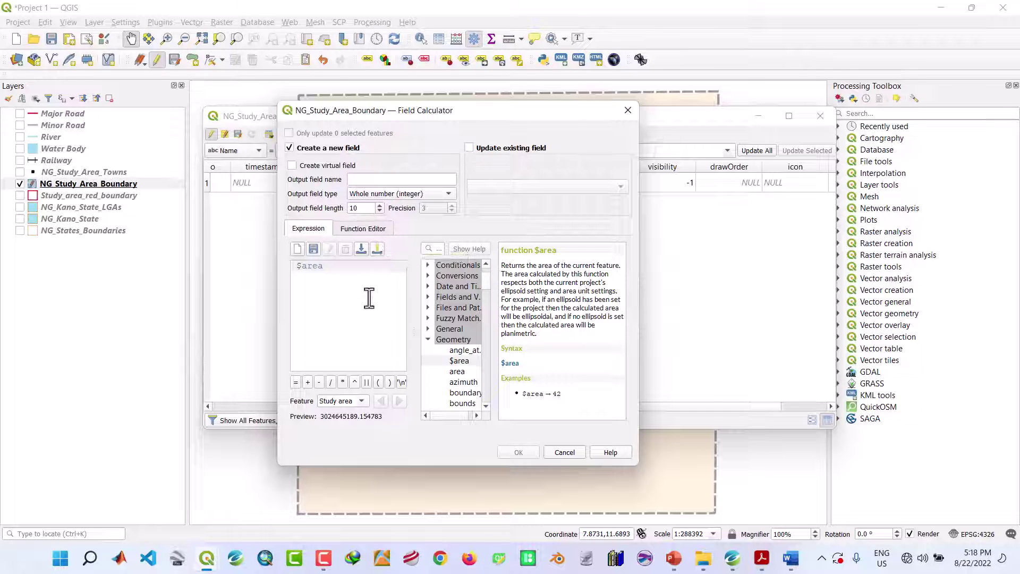
{"action": "left_click", "coordinate": [566, 453]}
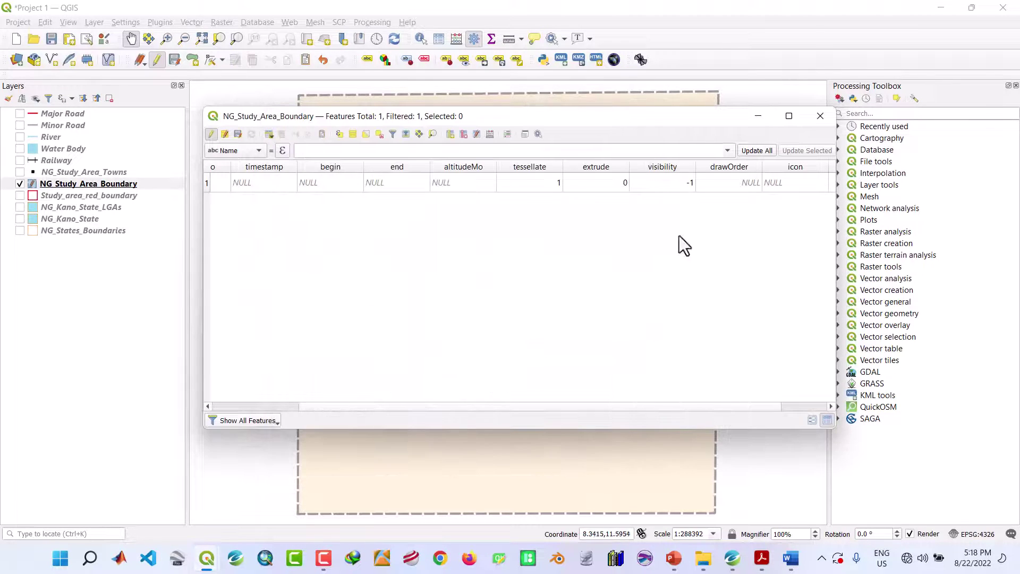
{"action": "left_click", "coordinate": [820, 116]}
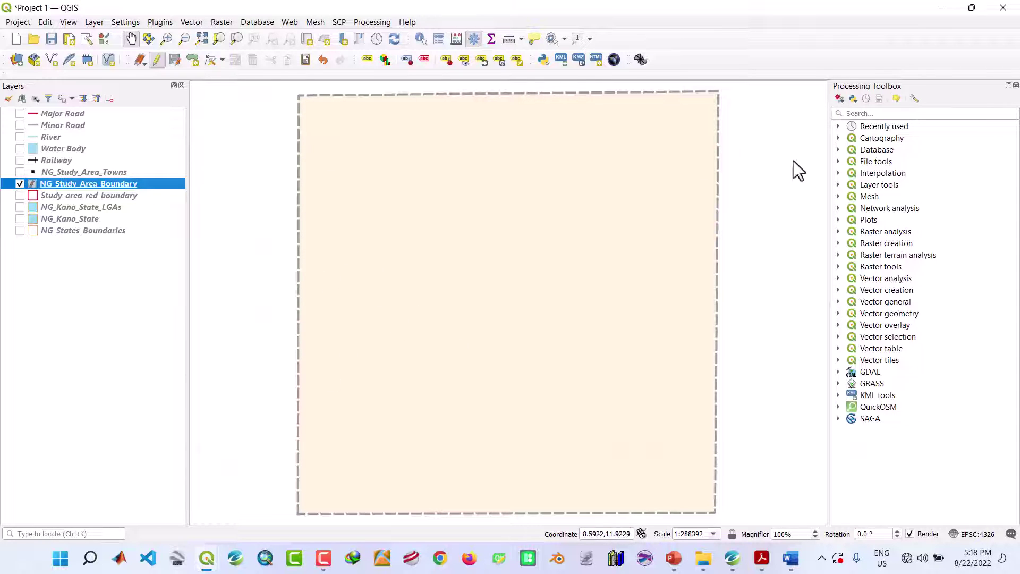
- Return to the TOTAL AREA Word document and review the dimension line under the first heading
{"action": "left_click", "coordinate": [948, 7]}
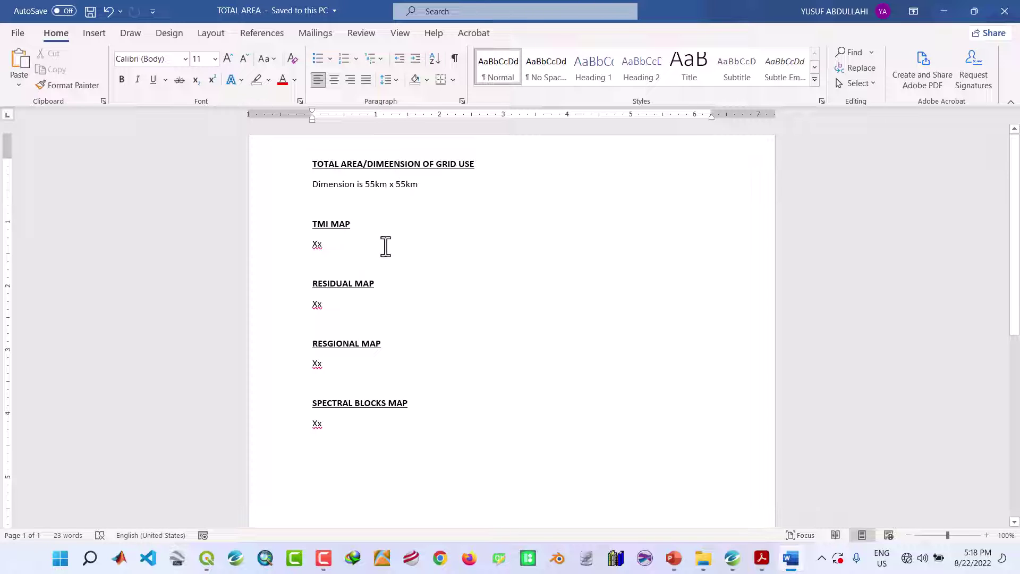
{"action": "left_click_drag", "start_coordinate": [314, 186], "coordinate": [431, 185]}
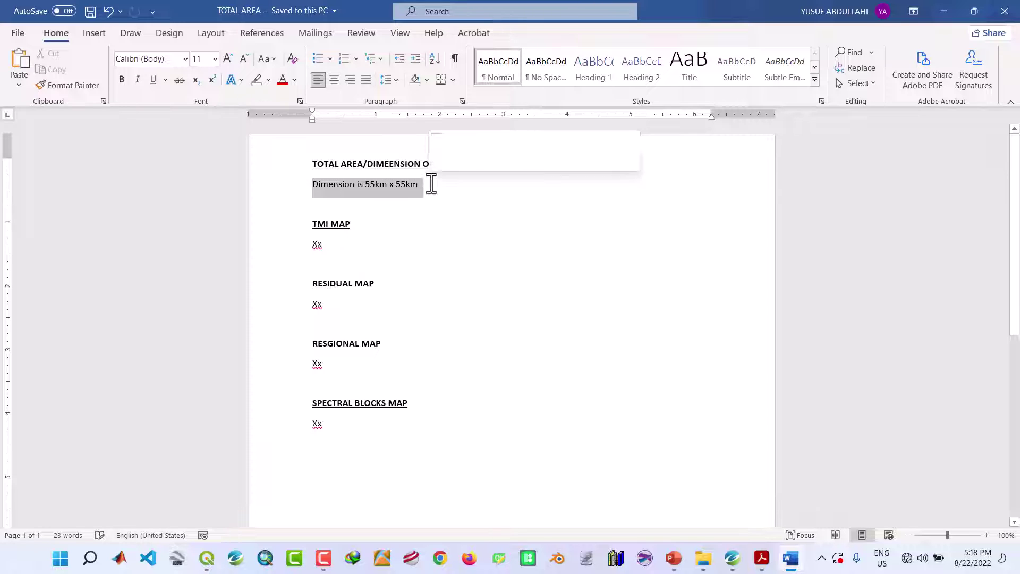
{"action": "left_click", "coordinate": [429, 187]}
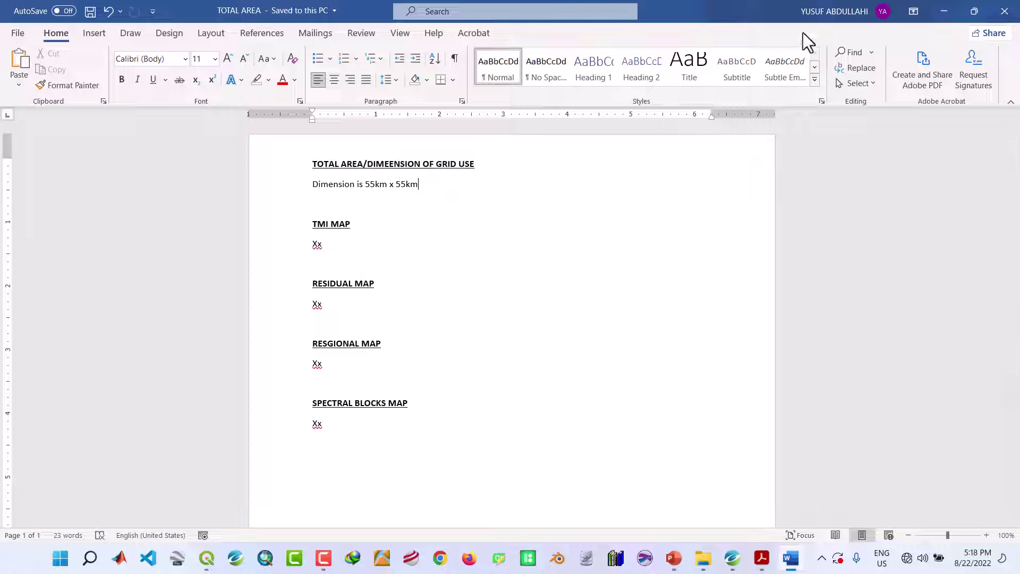
- Minimise the Word document and the folder window, close the remaining attribute table, and switch to P1.pdf in Adobe Acrobat
{"action": "left_click", "coordinate": [932, 10]}
{"action": "mouse_move", "coordinate": [763, 562]}
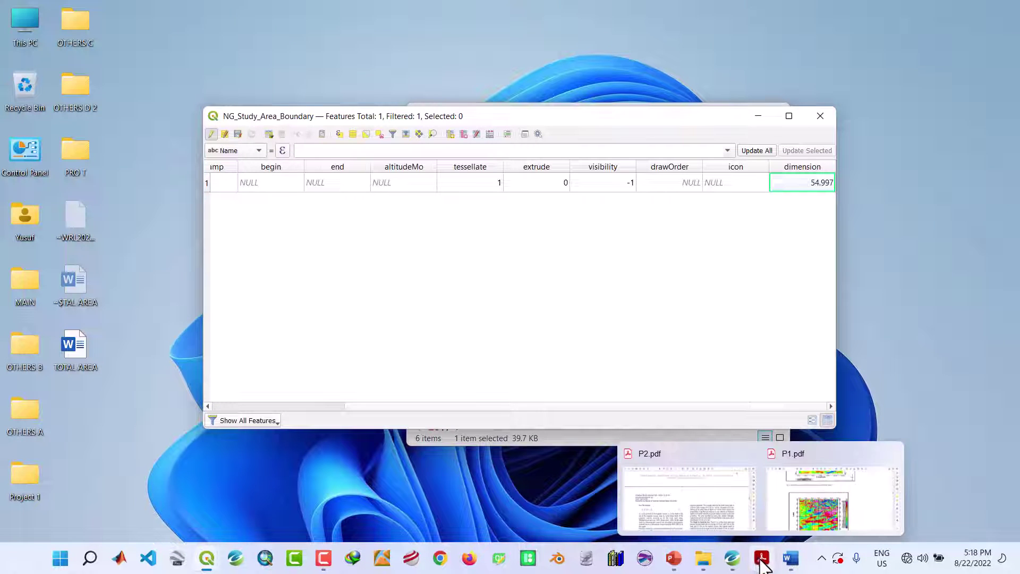
{"action": "left_click", "coordinate": [812, 115]}
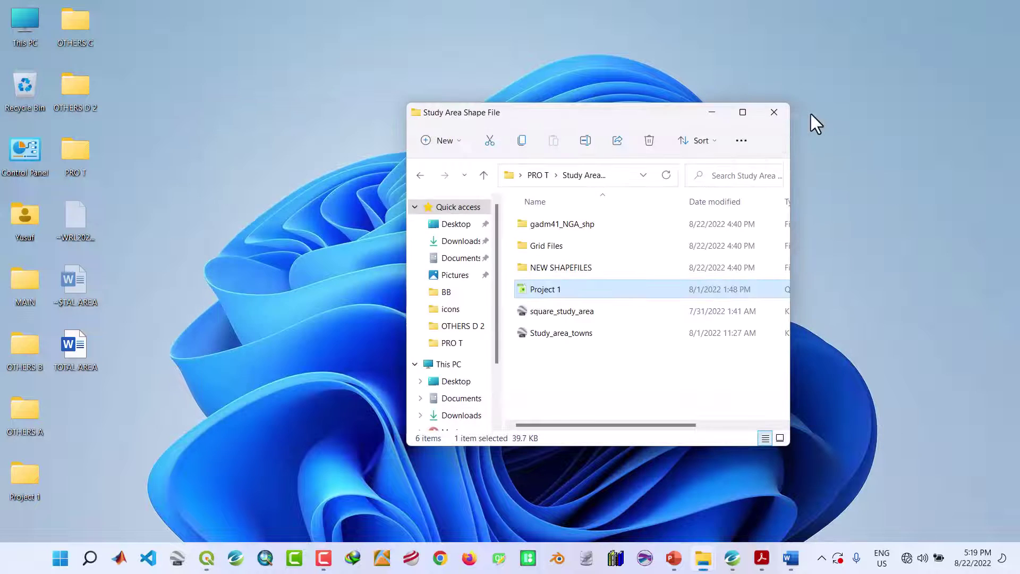
{"action": "left_click", "coordinate": [713, 112]}
{"action": "mouse_move", "coordinate": [759, 565]}
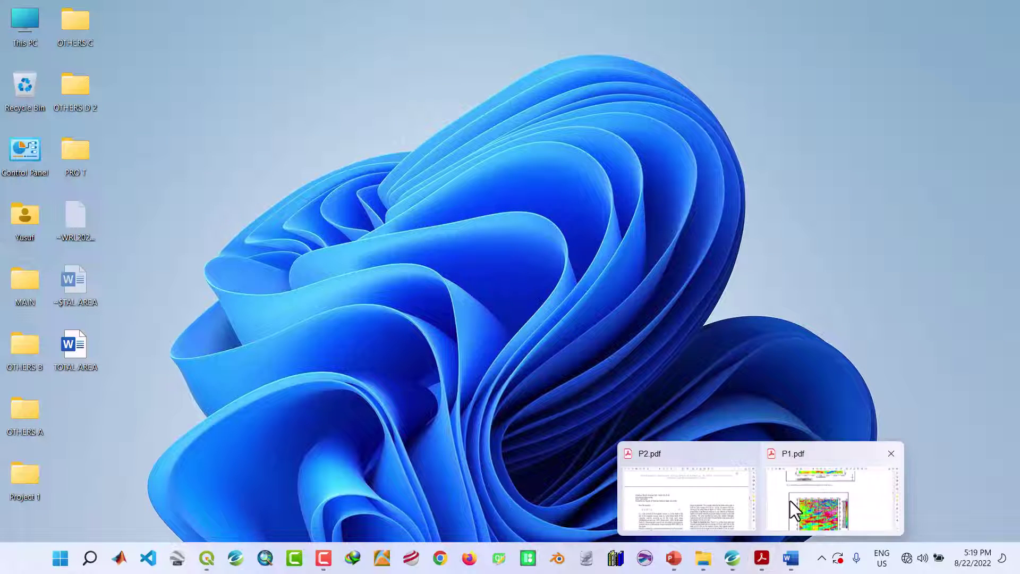
{"action": "left_click", "coordinate": [790, 501]}
- Read through P1.pdf from its title and abstract to the Materials and Methods section on page 4
{"action": "scroll", "coordinate": [203, 209], "scroll_direction": "up", "scroll_amount": 5}
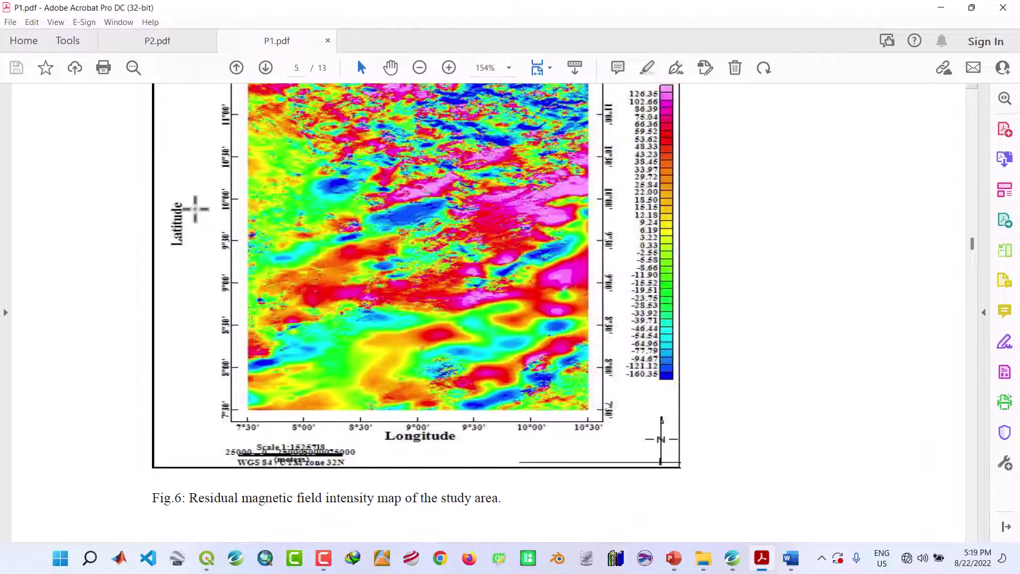
{"action": "left_click_drag", "start_coordinate": [970, 247], "coordinate": [972, 101]}
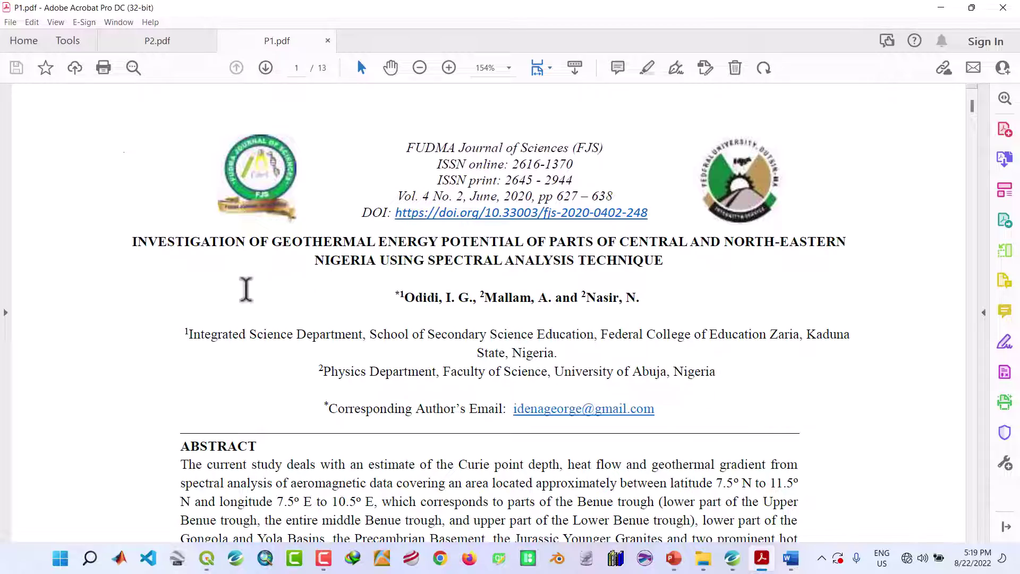
{"action": "scroll", "coordinate": [220, 331], "scroll_direction": "down", "scroll_amount": 10}
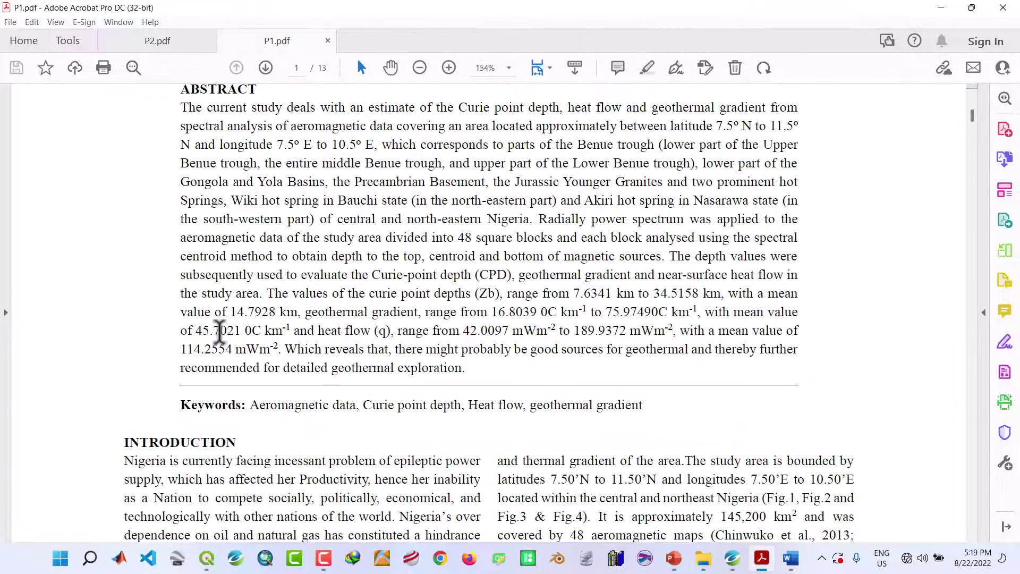
{"action": "scroll", "coordinate": [220, 331], "scroll_direction": "down", "scroll_amount": 20}
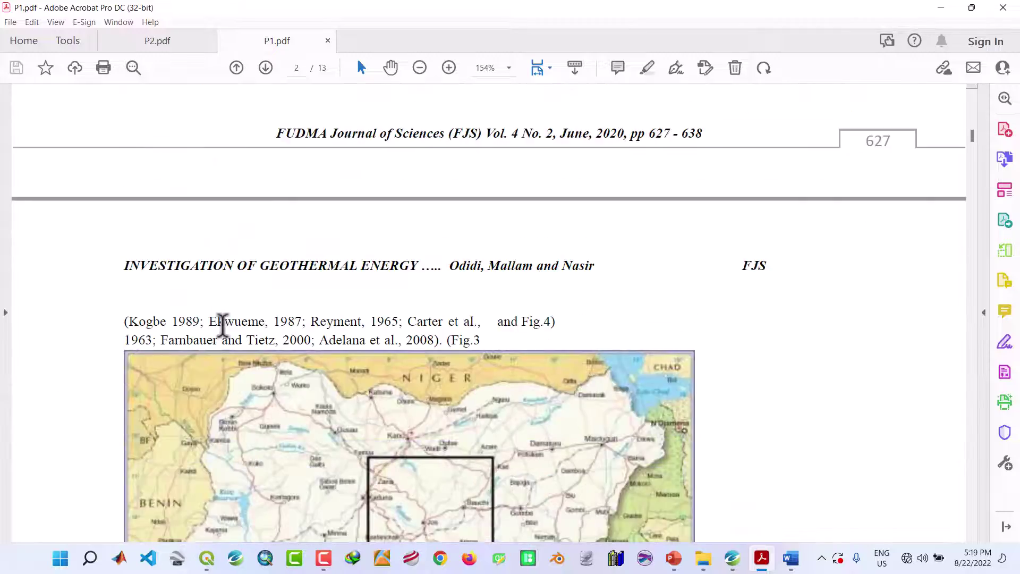
{"action": "scroll", "coordinate": [222, 327], "scroll_direction": "down", "scroll_amount": 20}
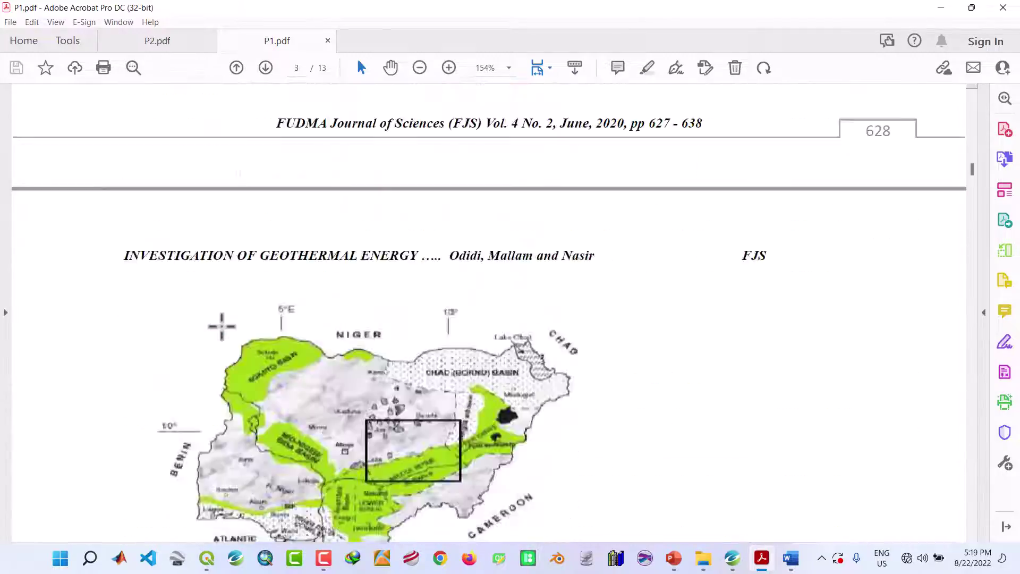
{"action": "scroll", "coordinate": [222, 326], "scroll_direction": "down", "scroll_amount": 20}
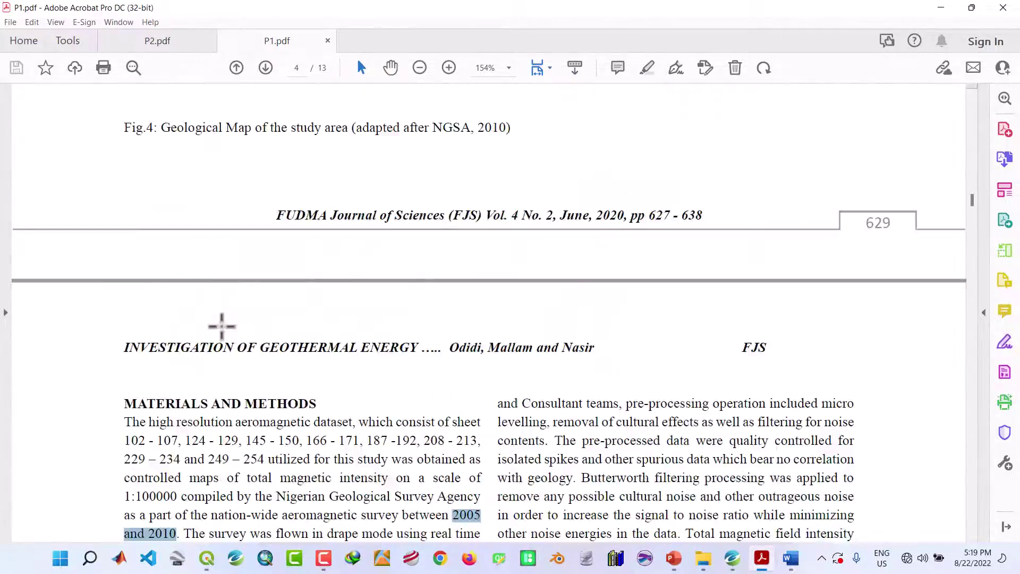
{"action": "scroll", "coordinate": [221, 325], "scroll_direction": "down", "scroll_amount": 9}
{"action": "scroll", "coordinate": [222, 326], "scroll_direction": "up", "scroll_amount": 1}
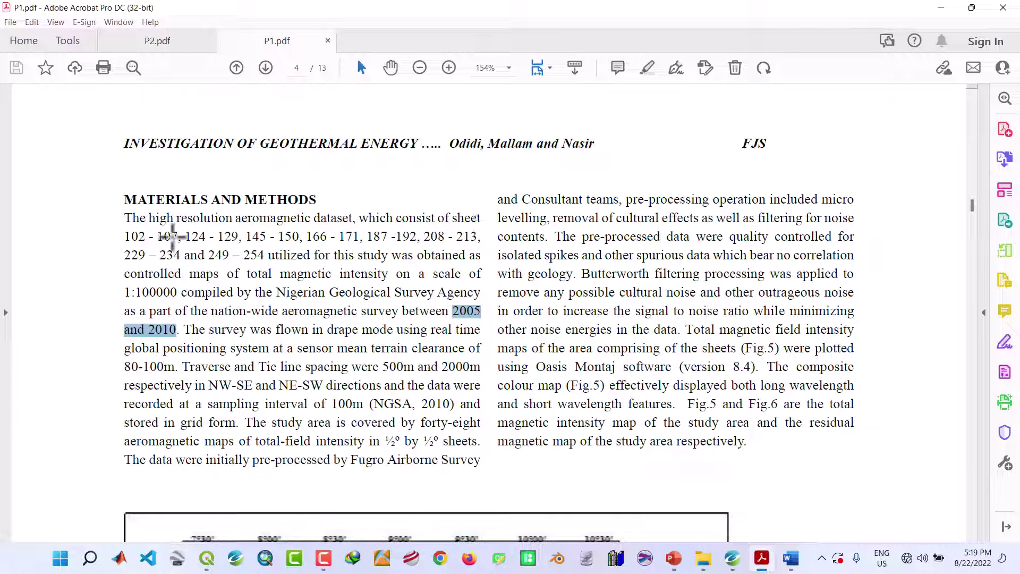
- Examine the aeromagnetic sheet numbers and study area coverage in P1.pdf's Materials and Methods section, checking back against its title page
{"action": "left_click_drag", "start_coordinate": [132, 236], "coordinate": [205, 250]}
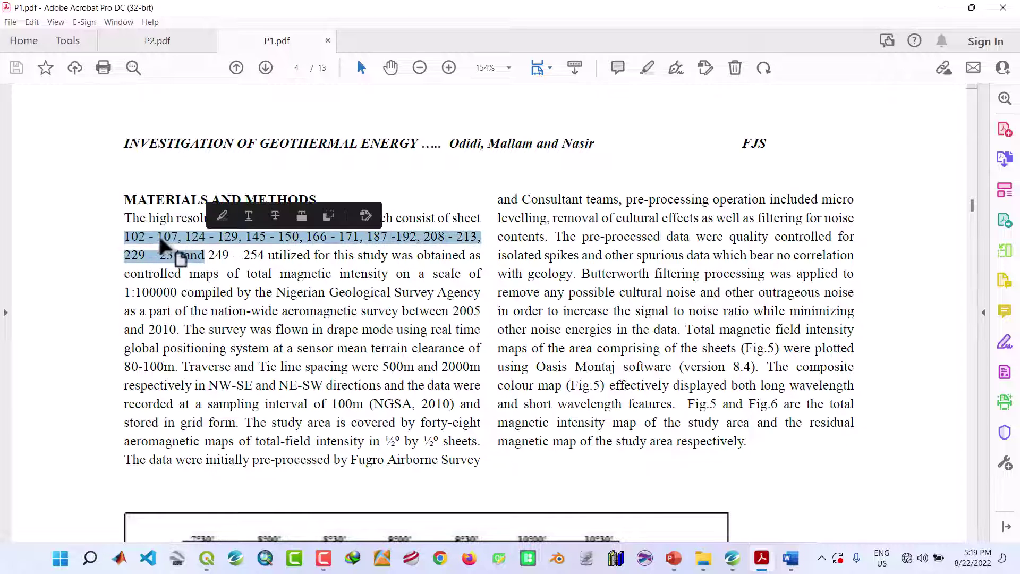
{"action": "left_click", "coordinate": [245, 293]}
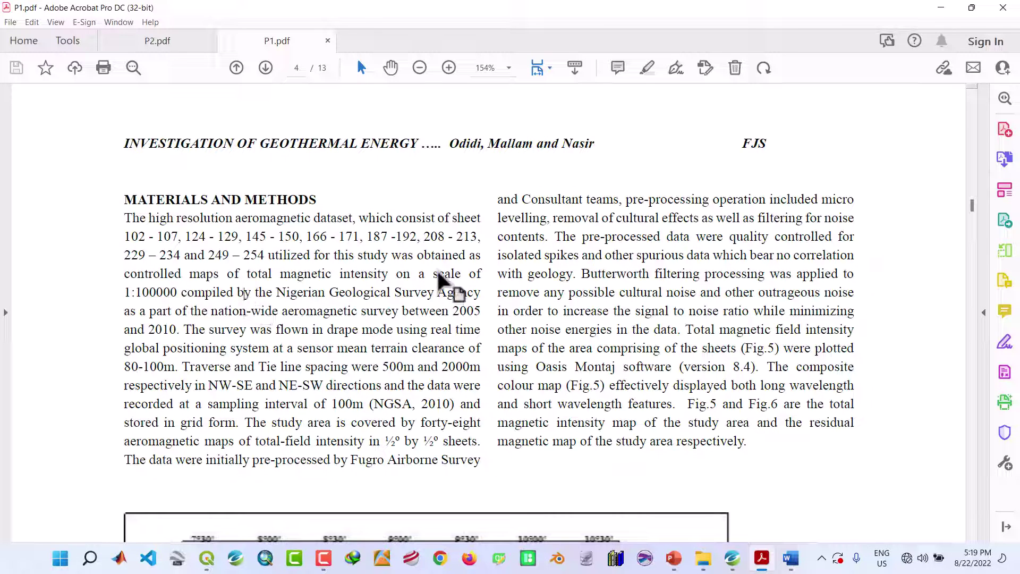
{"action": "left_click_drag", "start_coordinate": [973, 208], "coordinate": [978, 109]}
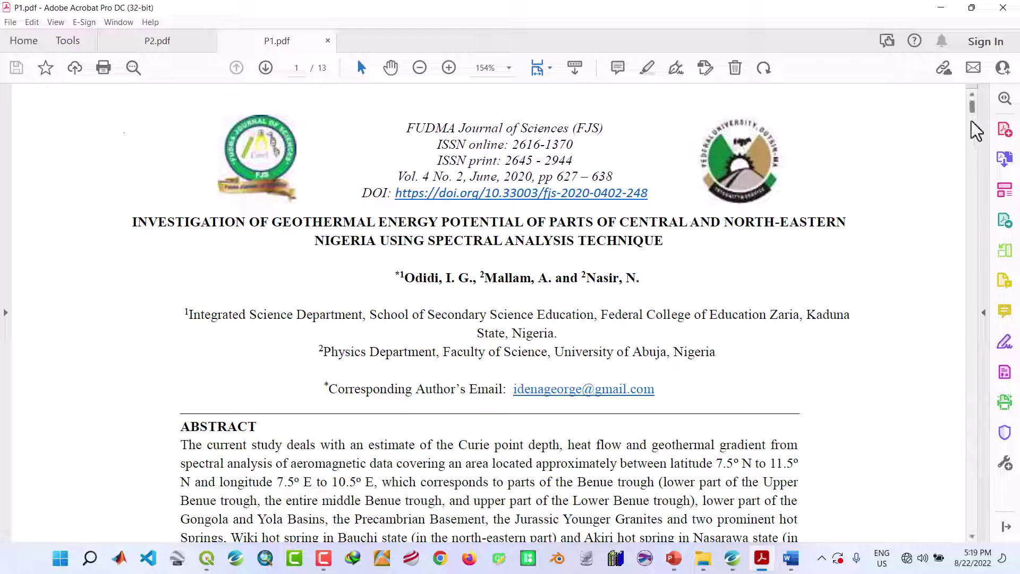
{"action": "left_click_drag", "start_coordinate": [974, 114], "coordinate": [973, 209]}
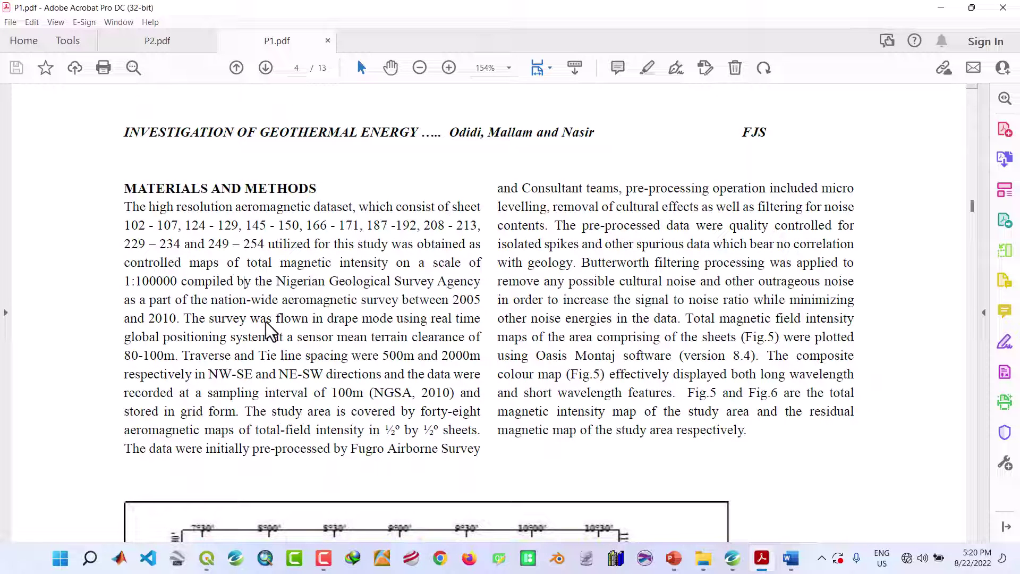
{"action": "scroll", "coordinate": [268, 327], "scroll_direction": "down", "scroll_amount": 1}
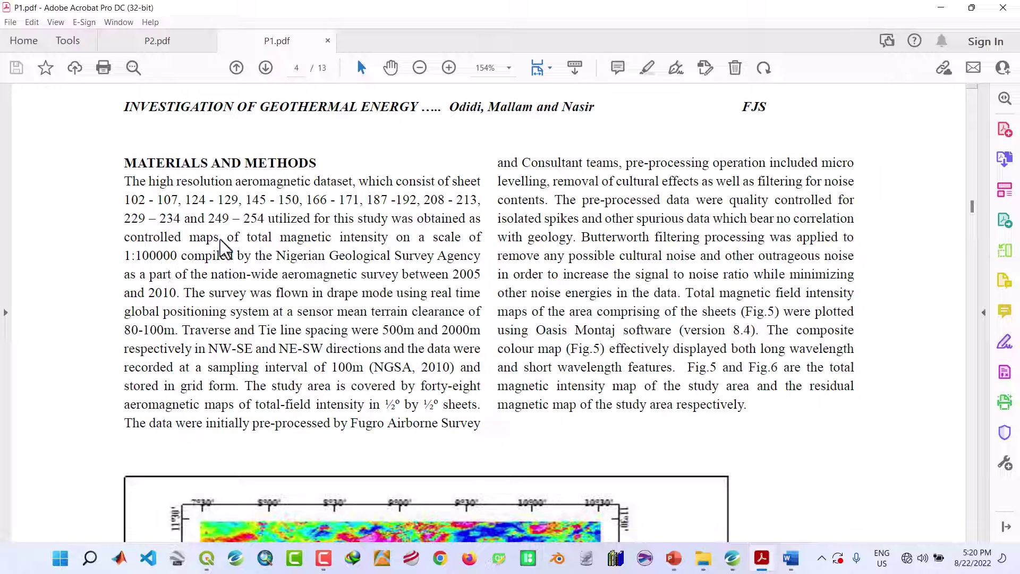
{"action": "scroll", "coordinate": [180, 346], "scroll_direction": "down", "scroll_amount": 10}
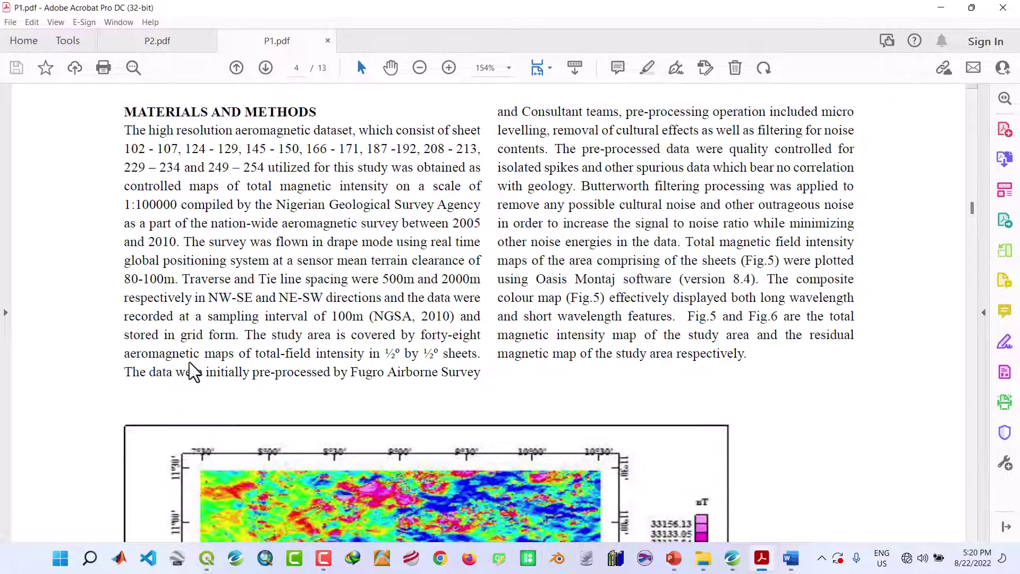
{"action": "scroll", "coordinate": [192, 372], "scroll_direction": "up", "scroll_amount": 10}
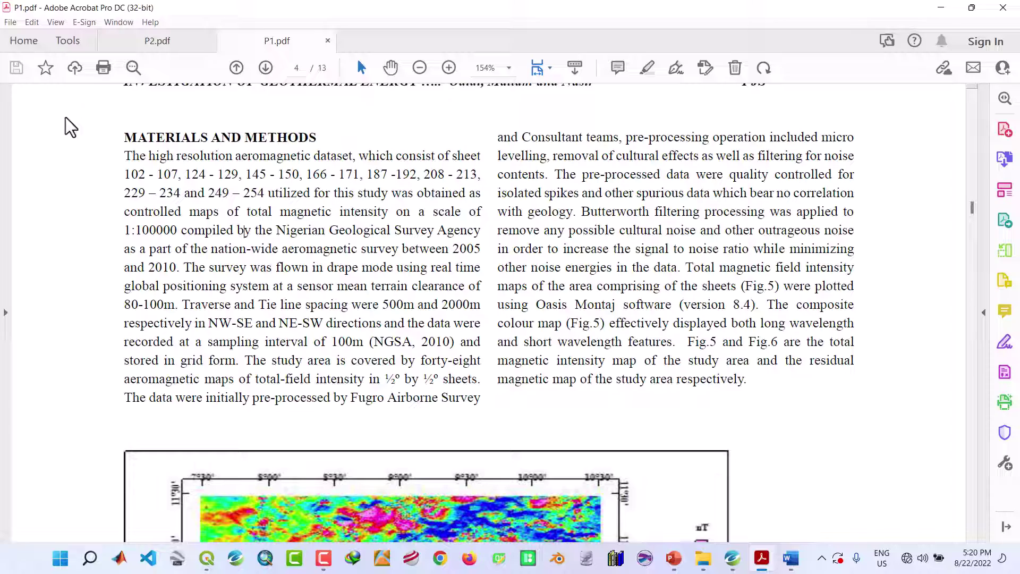
- Switch to P2.pdf and read through it from its title and abstract to the Materials and Method section on page 3
{"action": "left_click", "coordinate": [141, 41]}
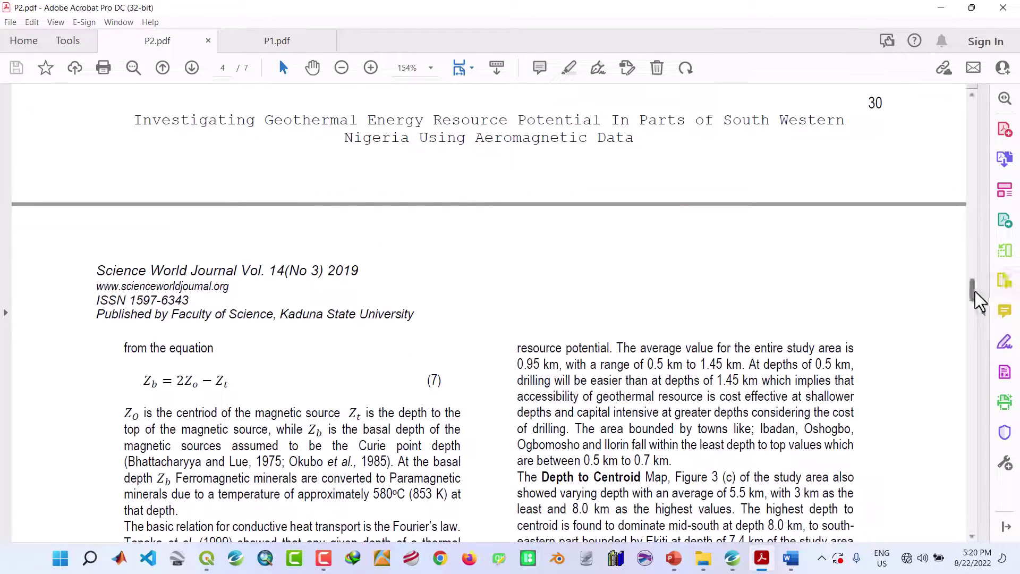
{"action": "left_click_drag", "start_coordinate": [973, 289], "coordinate": [975, 105]}
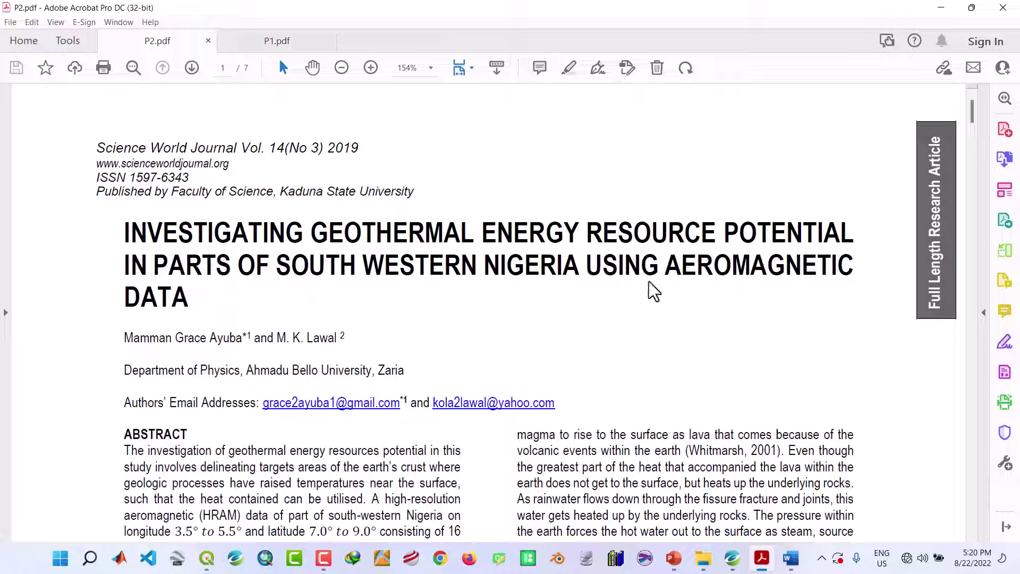
{"action": "scroll", "coordinate": [290, 250], "scroll_direction": "down", "scroll_amount": 6}
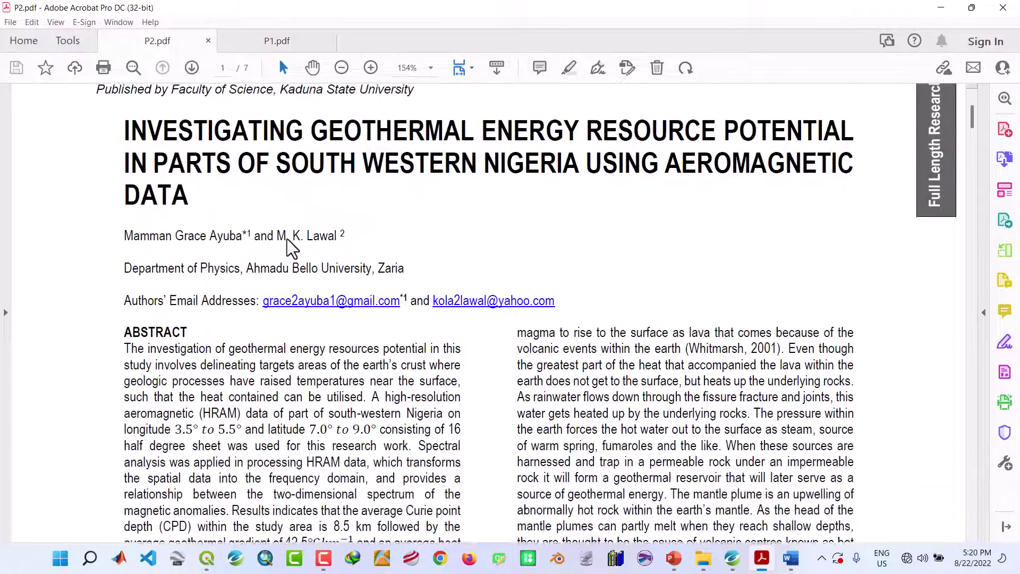
{"action": "scroll", "coordinate": [291, 249], "scroll_direction": "down", "scroll_amount": 20}
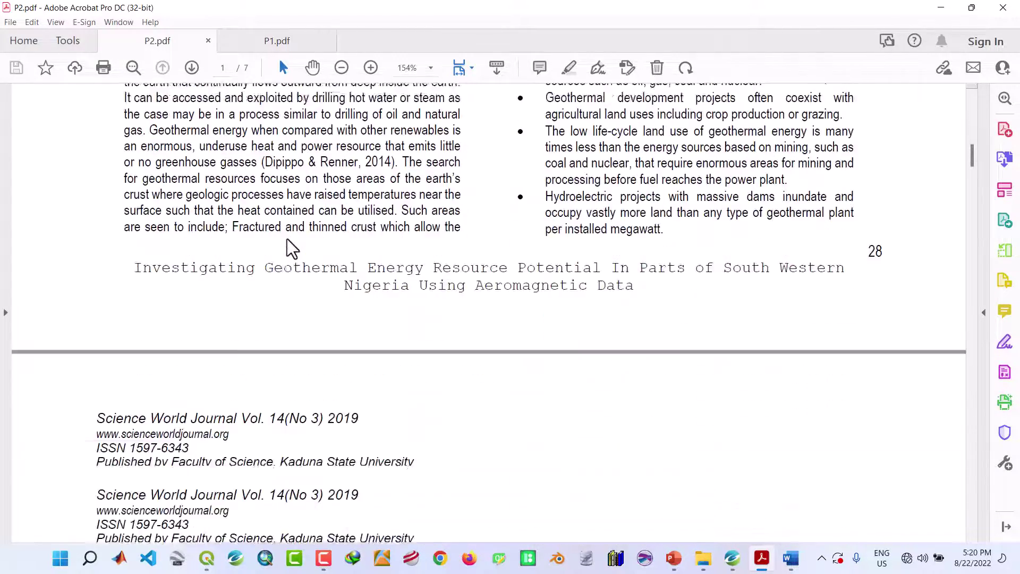
{"action": "scroll", "coordinate": [291, 250], "scroll_direction": "down", "scroll_amount": 18}
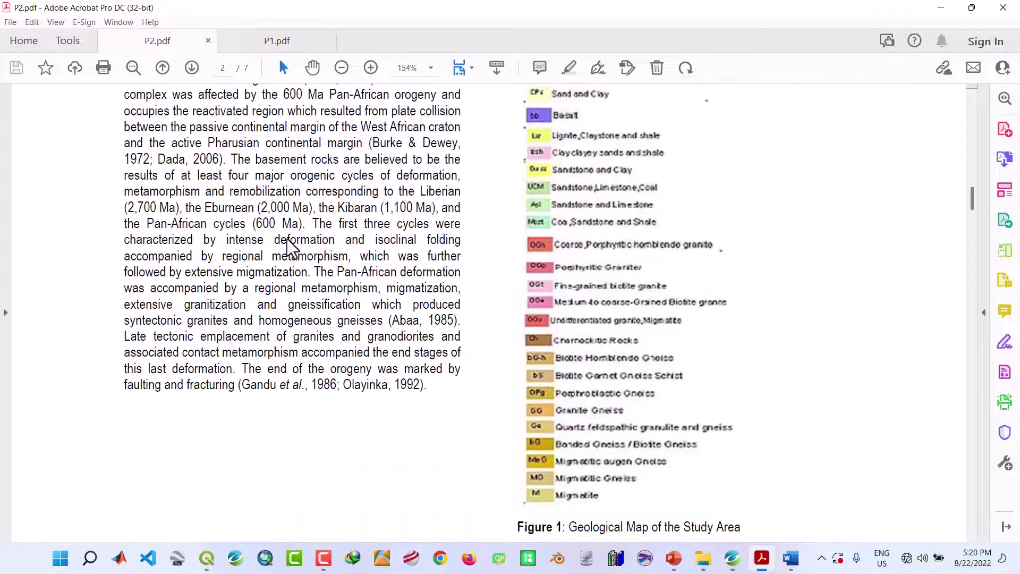
{"action": "scroll", "coordinate": [291, 249], "scroll_direction": "down", "scroll_amount": 10}
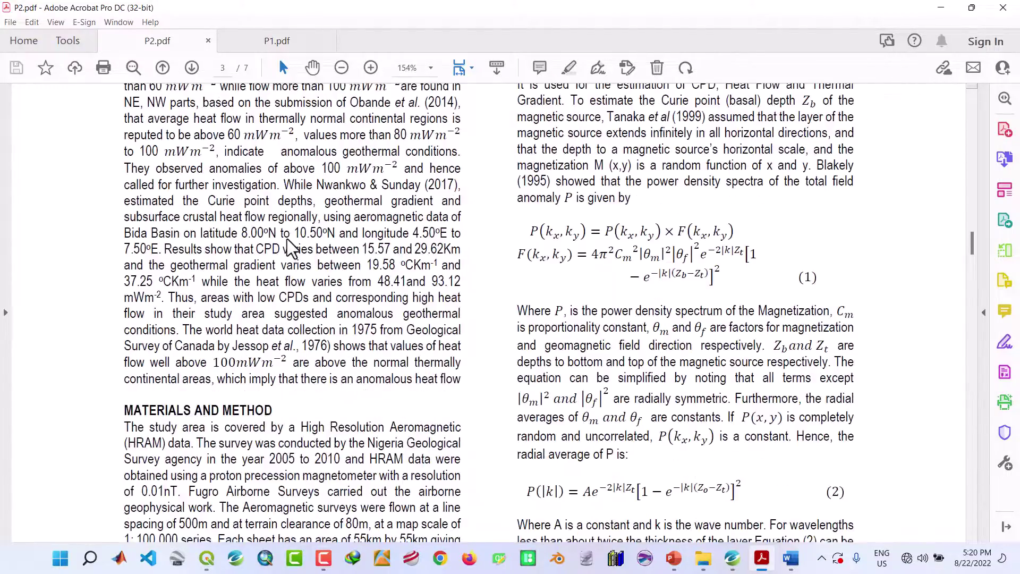
{"action": "scroll", "coordinate": [291, 247], "scroll_direction": "up", "scroll_amount": 1}
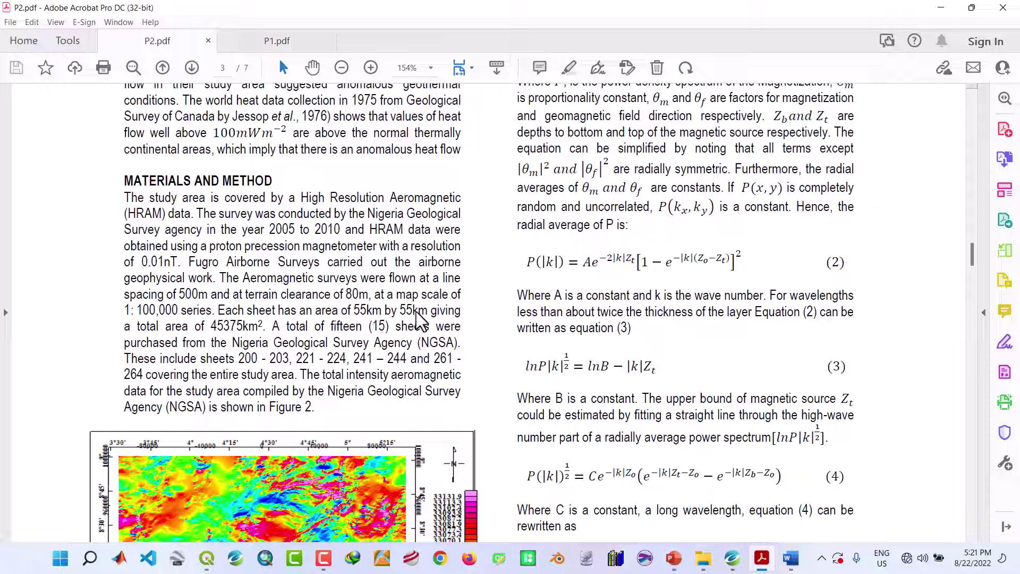
- Compare the dimension line in the TOTAL AREA Word document with the sheet size and number of sheets in P2.pdf's Materials and Method section
{"action": "left_click", "coordinate": [791, 557]}
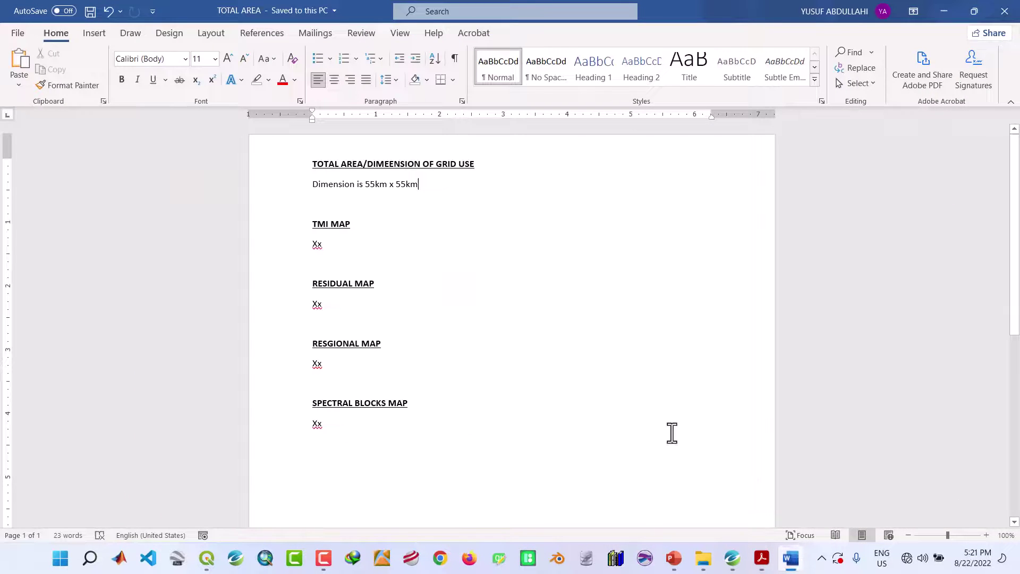
{"action": "left_click_drag", "start_coordinate": [366, 186], "coordinate": [401, 187]}
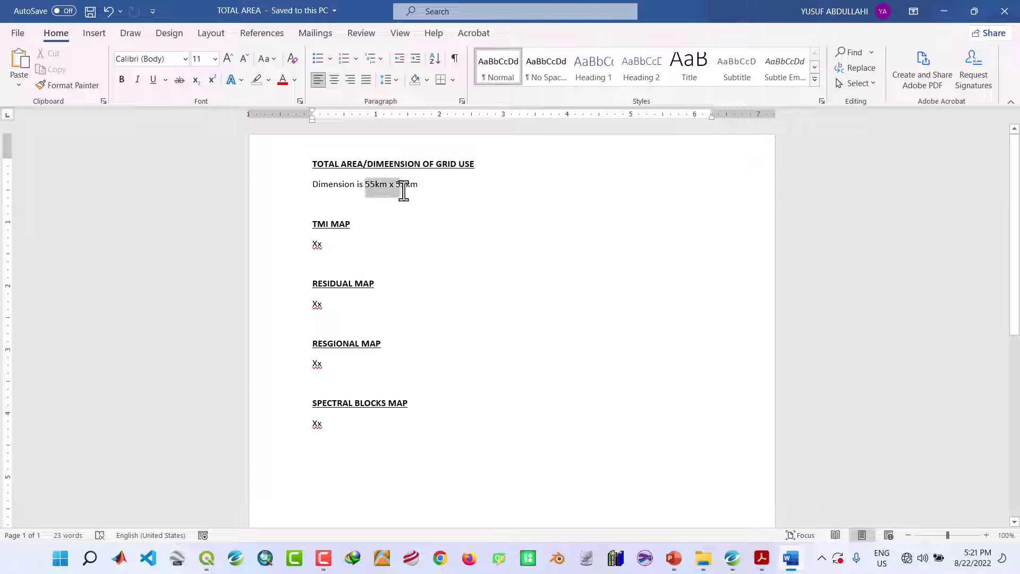
{"action": "left_click", "coordinate": [942, 11]}
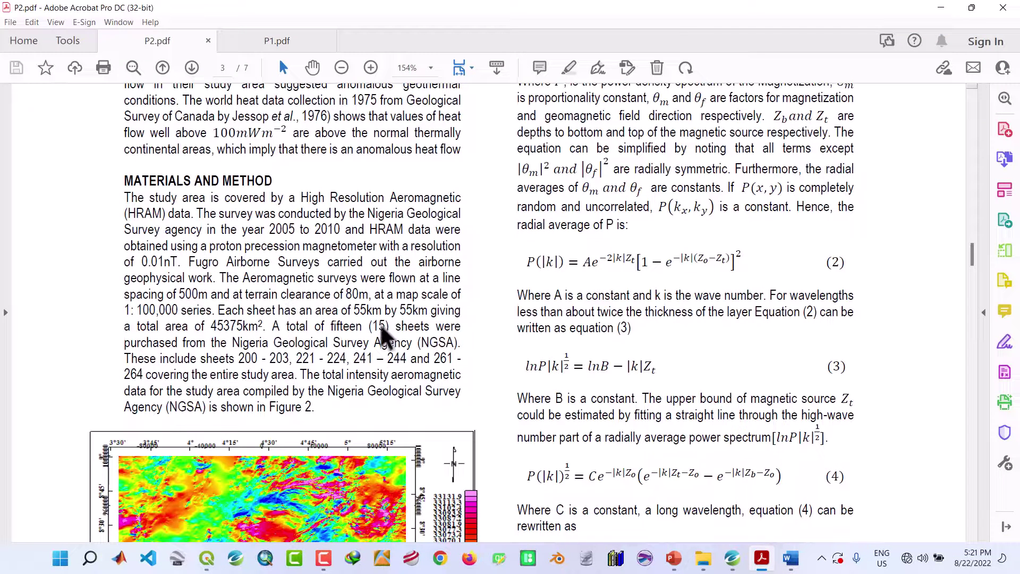
{"action": "left_click_drag", "start_coordinate": [386, 324], "coordinate": [379, 325]}
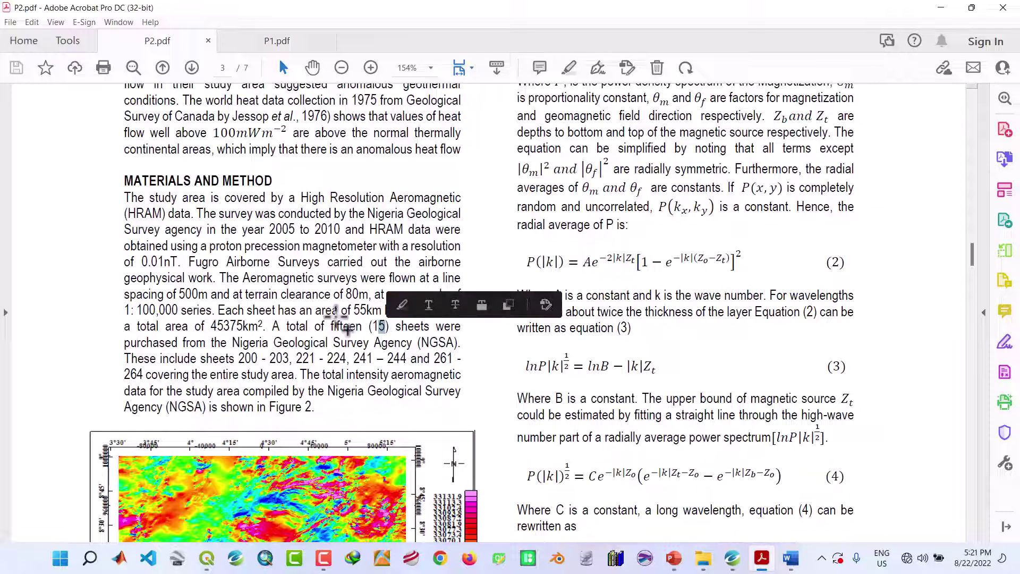
{"action": "left_click", "coordinate": [365, 321]}
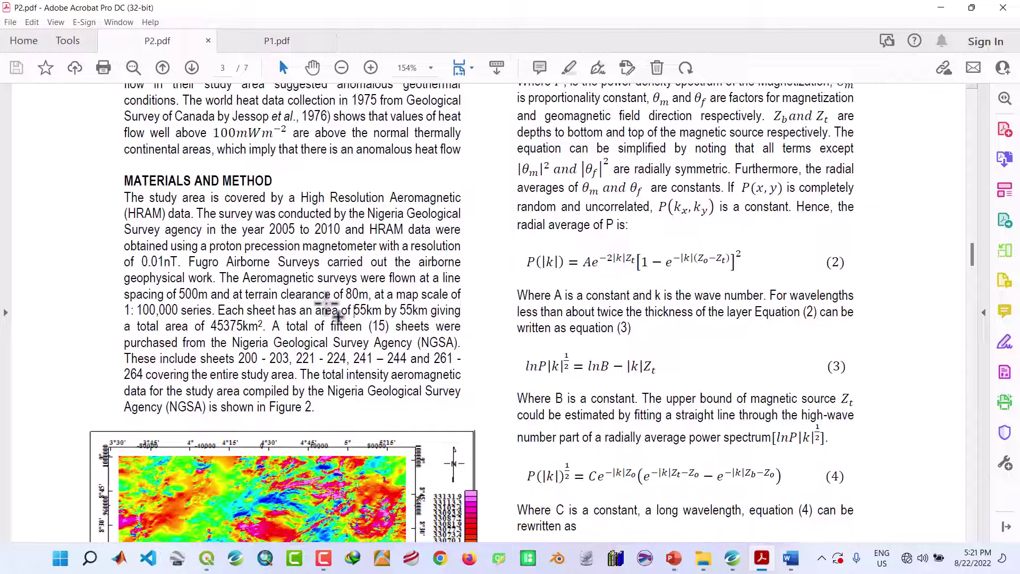
- Examine the sheet numbers and the HRAM map in Figure 2 of P2.pdf, glancing ahead at the equations and results table on page 4
{"action": "scroll", "coordinate": [388, 336], "scroll_direction": "down", "scroll_amount": 1}
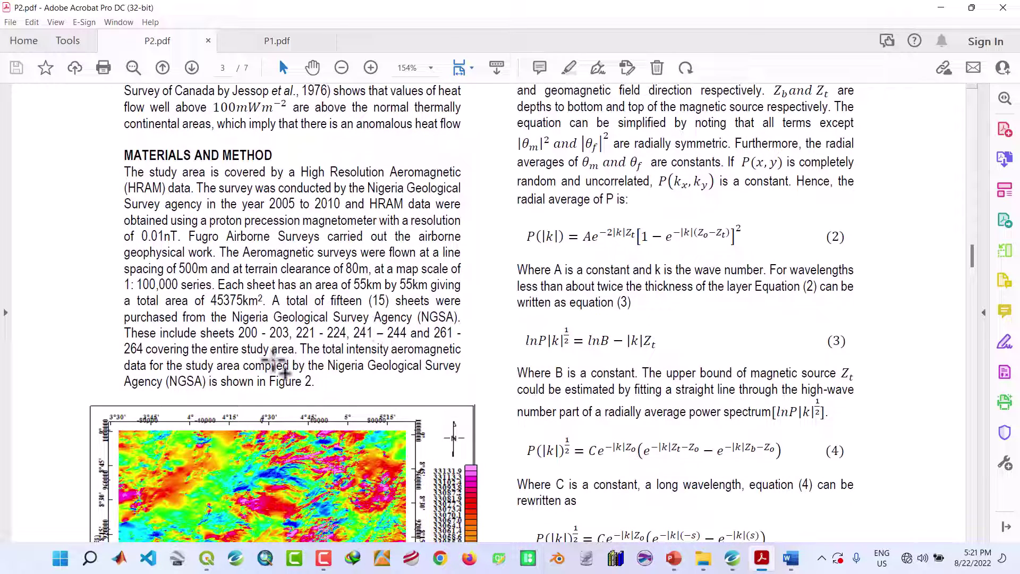
{"action": "scroll", "coordinate": [273, 363], "scroll_direction": "down", "scroll_amount": 2}
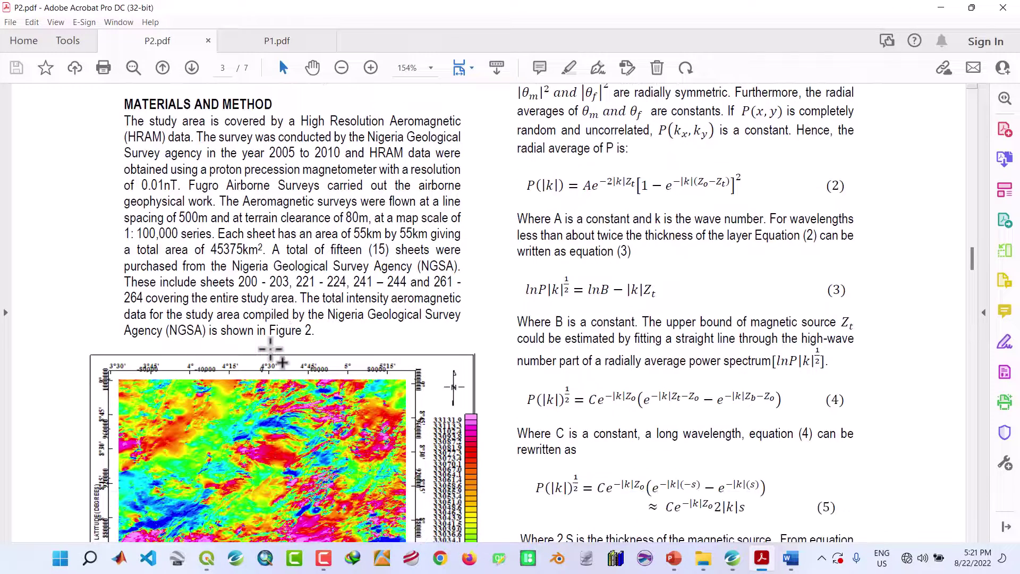
{"action": "scroll", "coordinate": [250, 303], "scroll_direction": "down", "scroll_amount": 2}
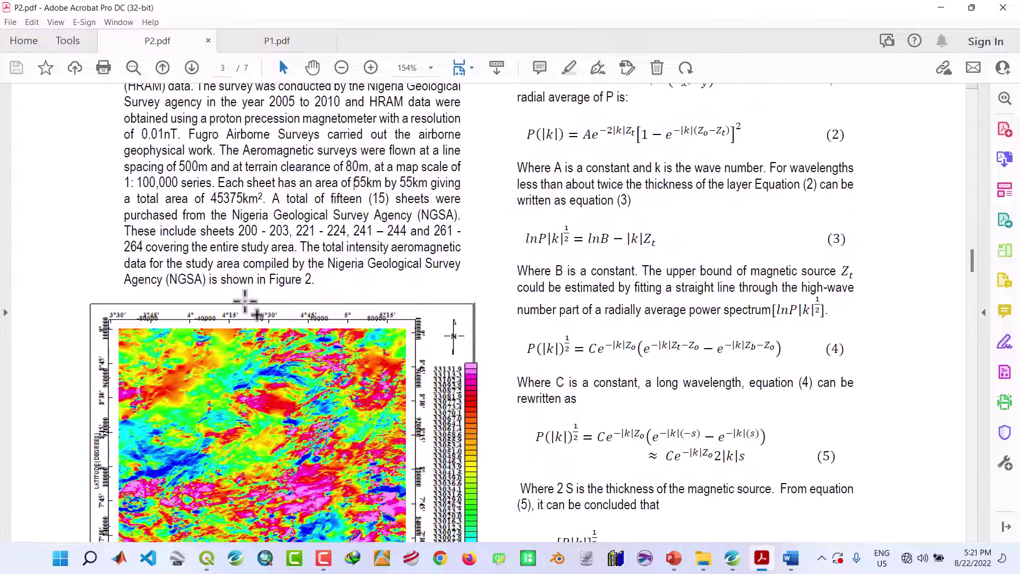
{"action": "scroll", "coordinate": [345, 387], "scroll_direction": "down", "scroll_amount": 9}
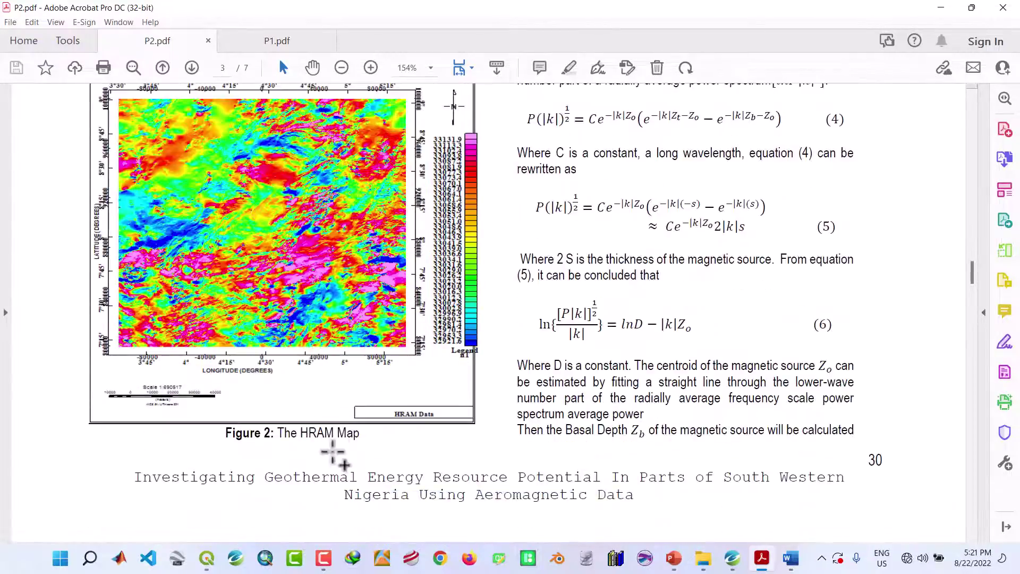
{"action": "scroll", "coordinate": [341, 373], "scroll_direction": "down", "scroll_amount": 20}
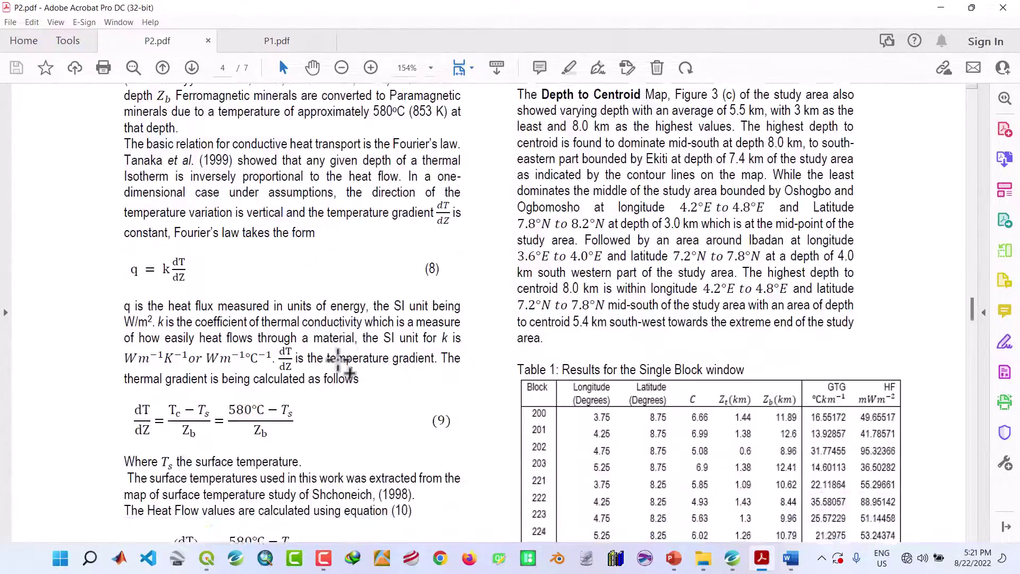
{"action": "scroll", "coordinate": [339, 362], "scroll_direction": "up", "scroll_amount": 9}
{"action": "scroll", "coordinate": [338, 360], "scroll_direction": "up", "scroll_amount": 20}
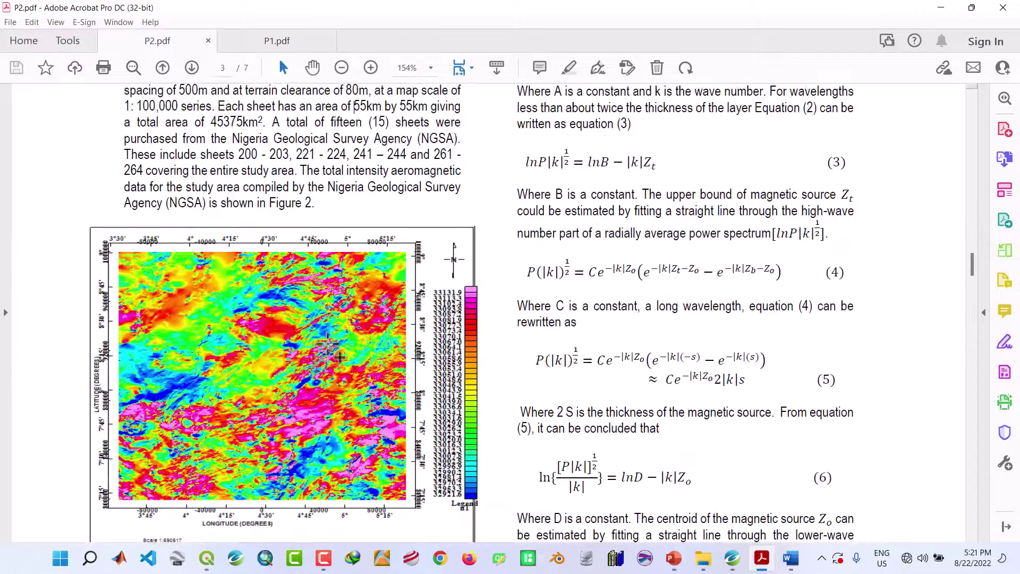
{"action": "scroll", "coordinate": [340, 319], "scroll_direction": "down", "scroll_amount": 5}
- Switch to P1.pdf and examine the total intensity, residual and spectral window maps in Figures 5 to 7, returning to Materials and Methods
{"action": "left_click", "coordinate": [274, 39]}
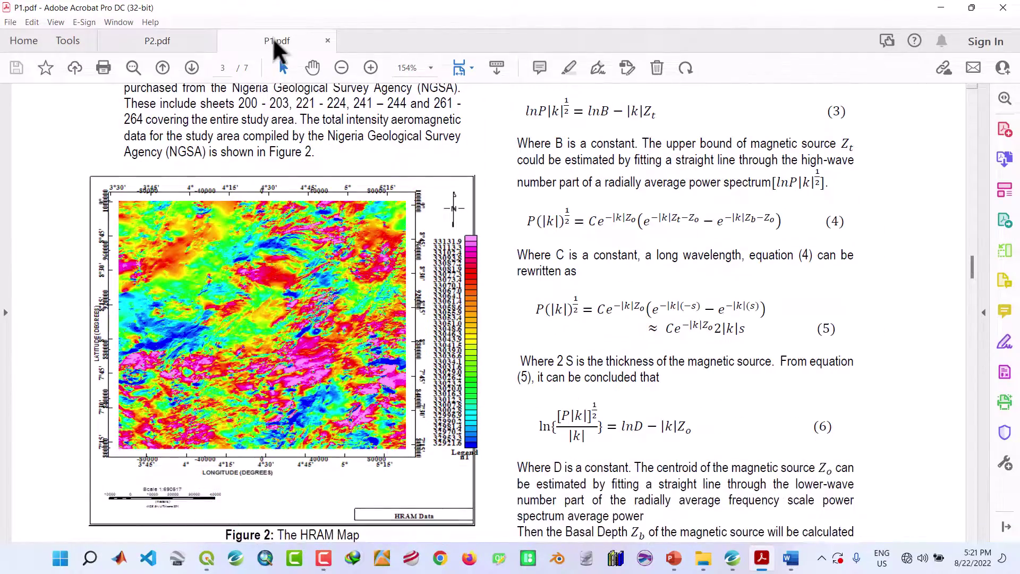
{"action": "scroll", "coordinate": [396, 322], "scroll_direction": "down", "scroll_amount": 12}
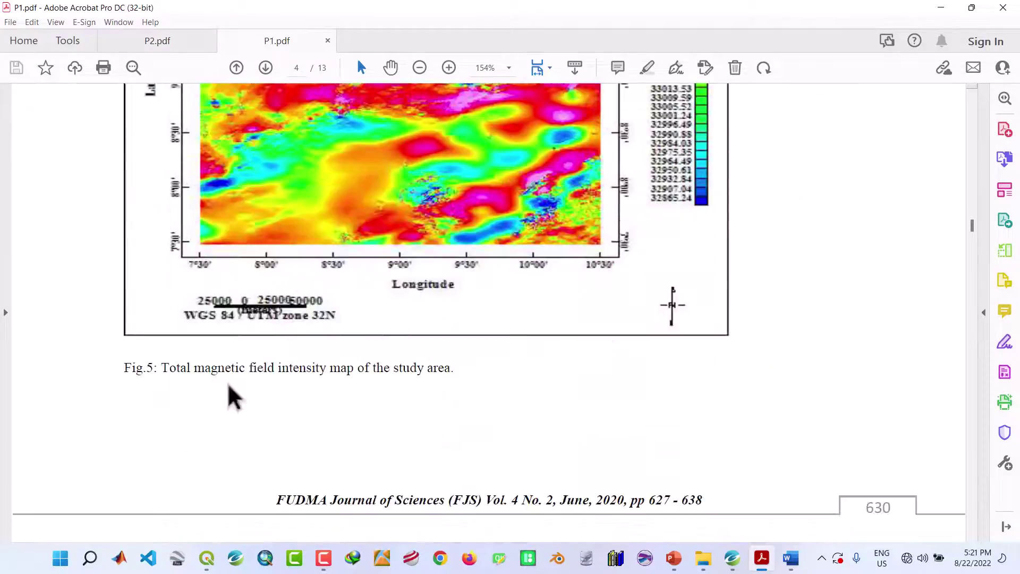
{"action": "scroll", "coordinate": [326, 366], "scroll_direction": "down", "scroll_amount": 14}
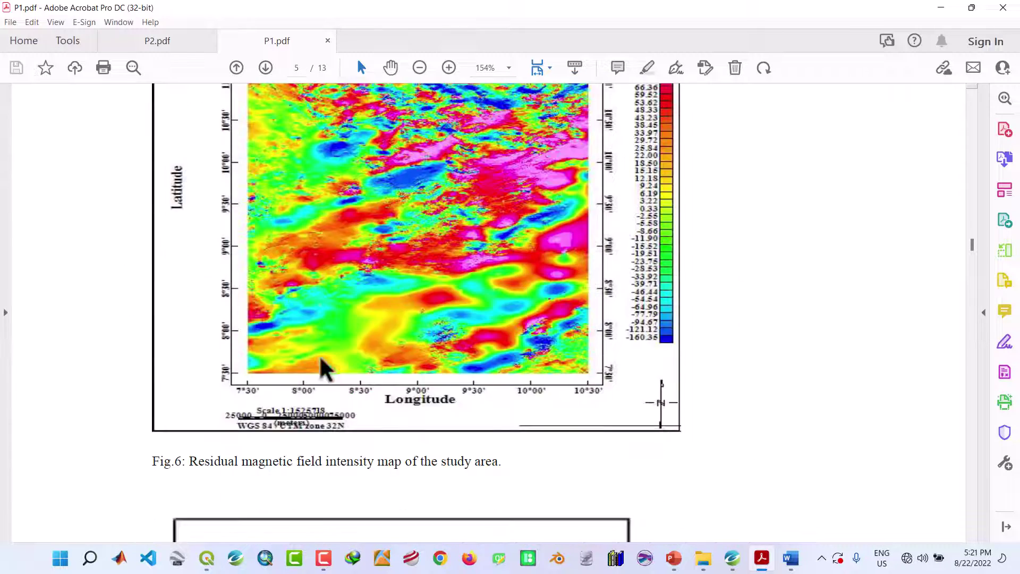
{"action": "scroll", "coordinate": [250, 387], "scroll_direction": "down", "scroll_amount": 9}
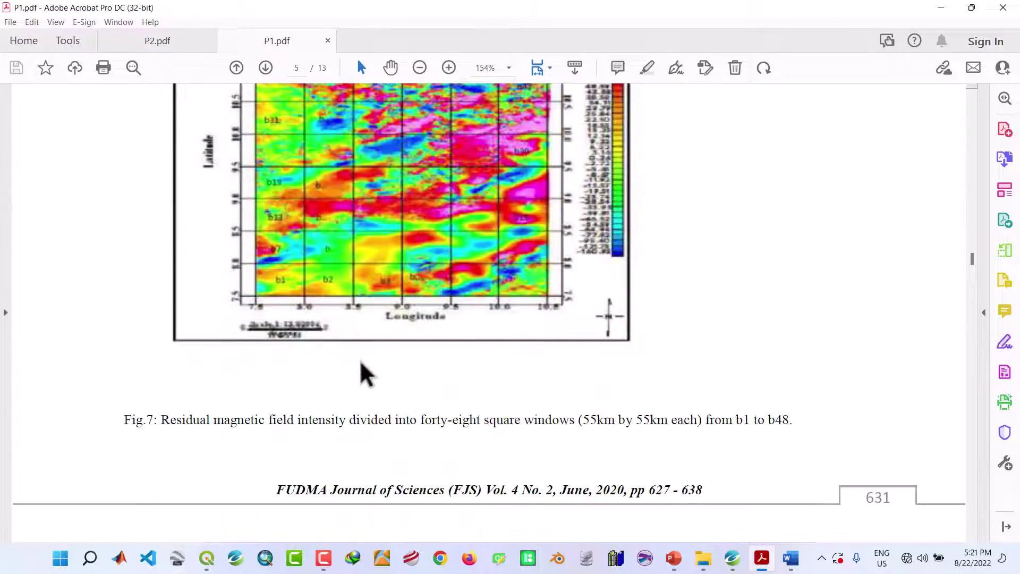
{"action": "scroll", "coordinate": [403, 243], "scroll_direction": "up", "scroll_amount": 9}
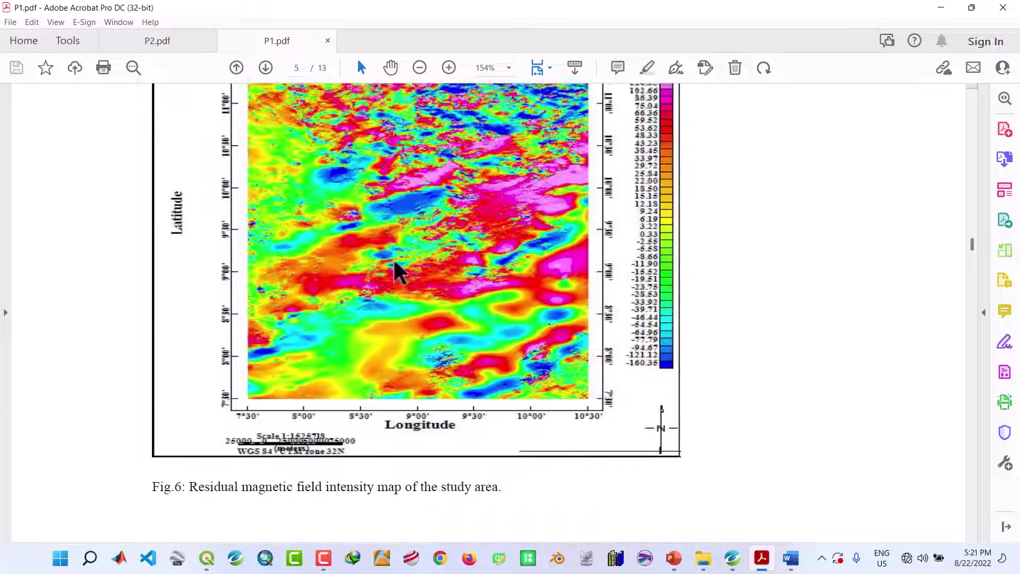
{"action": "scroll", "coordinate": [396, 264], "scroll_direction": "up", "scroll_amount": 15}
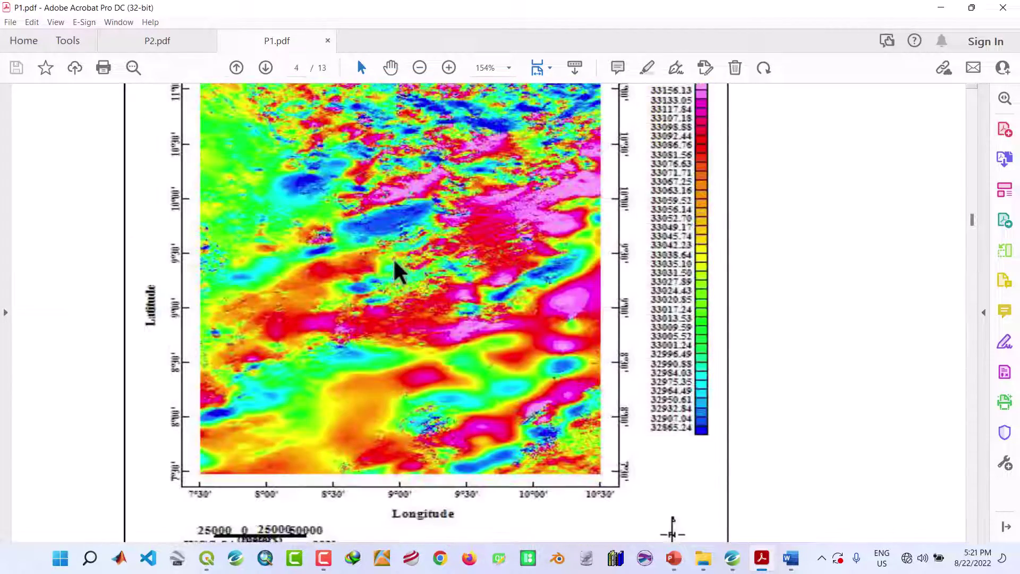
{"action": "scroll", "coordinate": [504, 269], "scroll_direction": "up", "scroll_amount": 10}
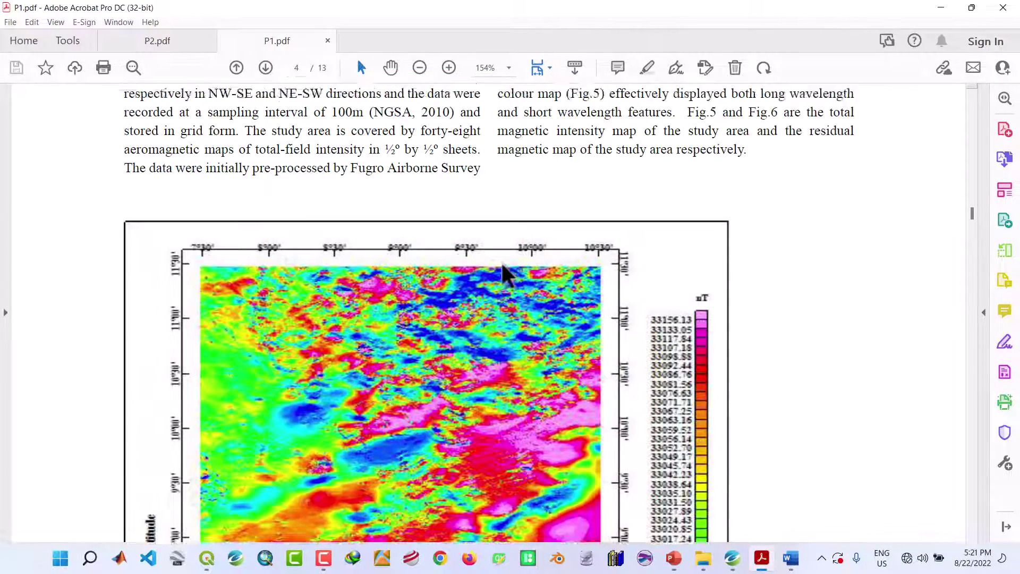
{"action": "scroll", "coordinate": [398, 183], "scroll_direction": "up", "scroll_amount": 5}
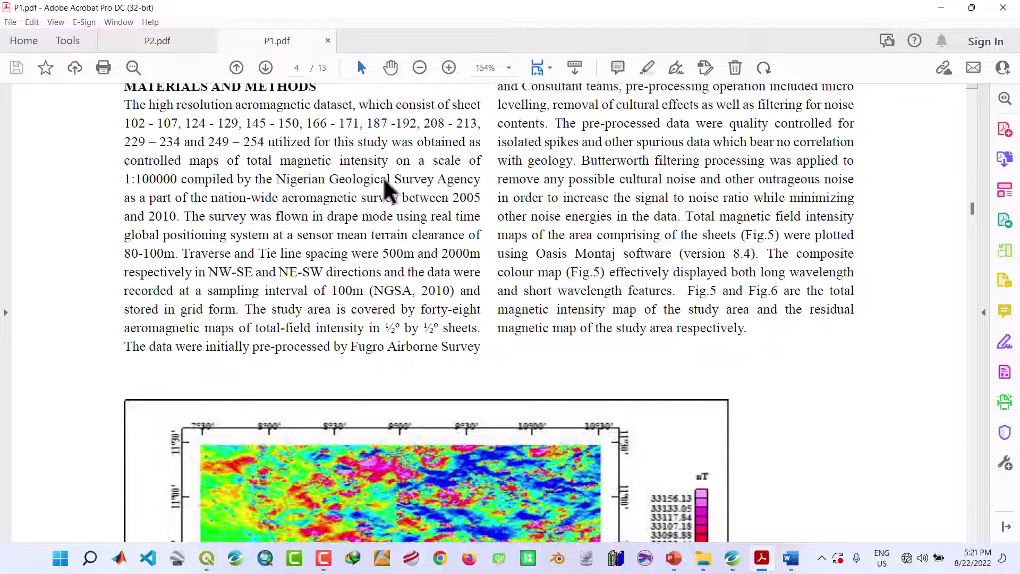
- Switch to Oasis montaj, add the 80_KANO_TMI grid to the project, and enlarge its window with the whole grid fitted to it
{"action": "left_click", "coordinate": [951, 8]}
{"action": "left_click", "coordinate": [733, 558]}
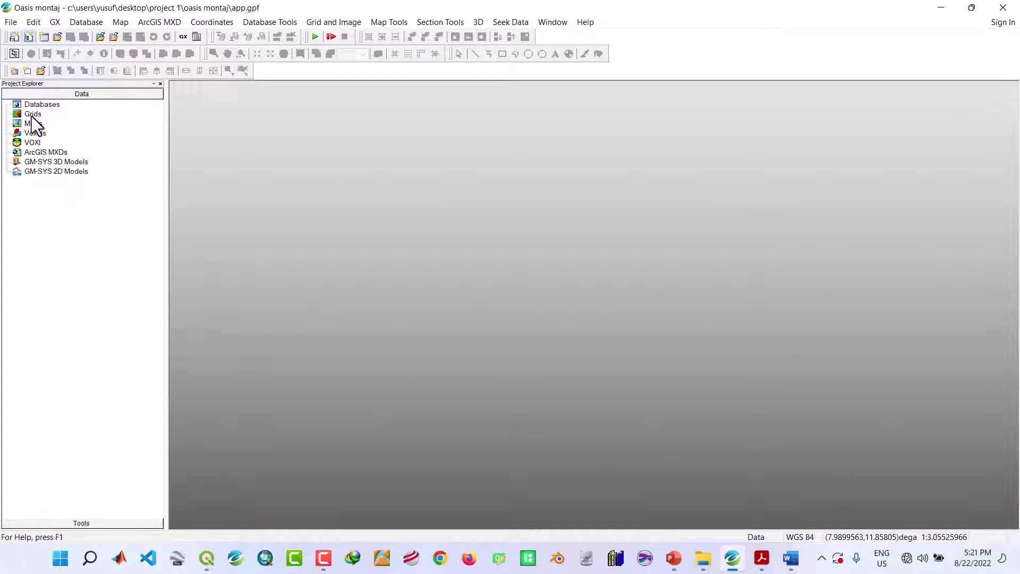
{"action": "right_click", "coordinate": [31, 116]}
{"action": "left_click", "coordinate": [59, 126]}
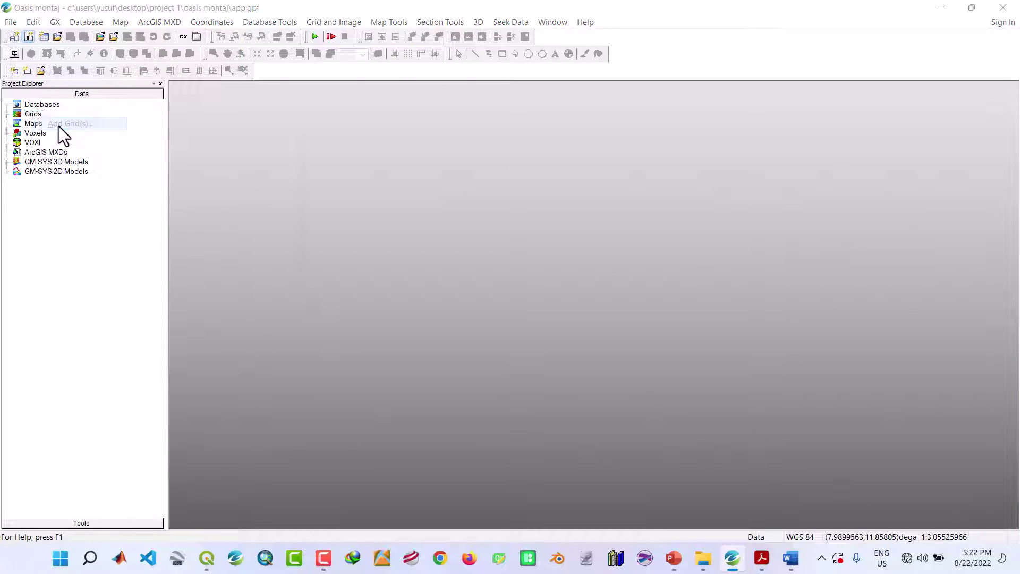
{"action": "left_click", "coordinate": [406, 197]}
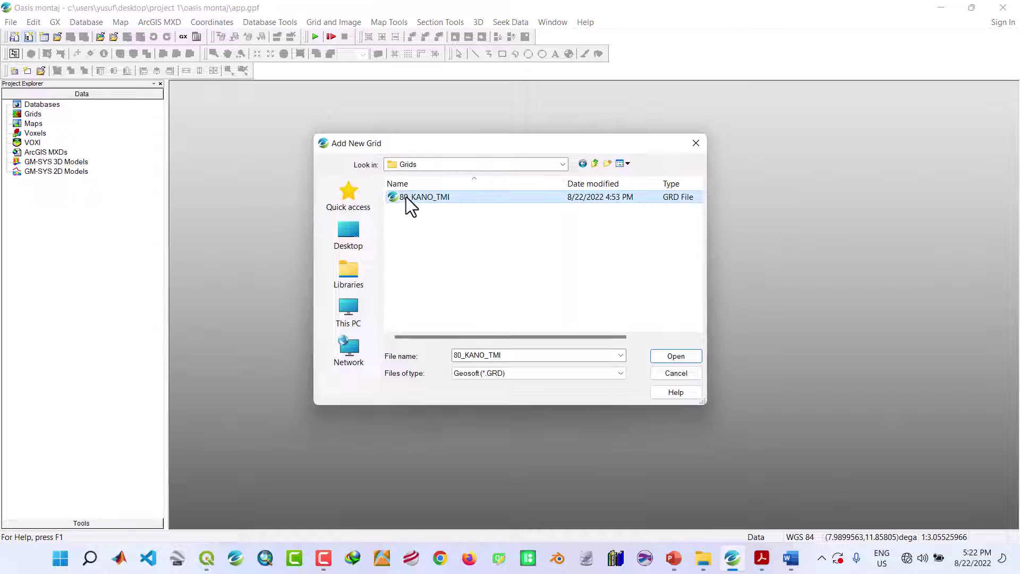
{"action": "left_click", "coordinate": [688, 356]}
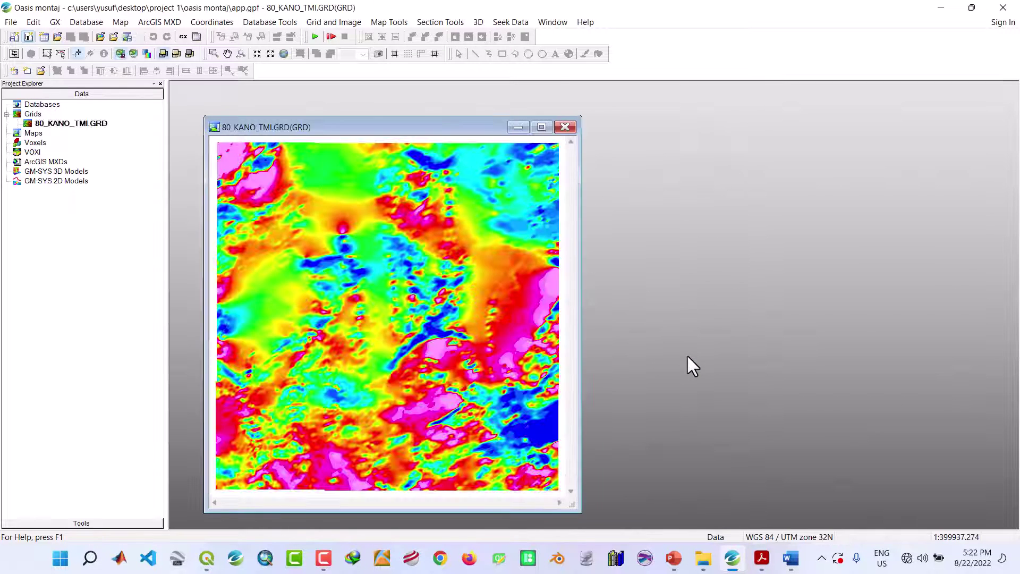
{"action": "left_click", "coordinate": [542, 127]}
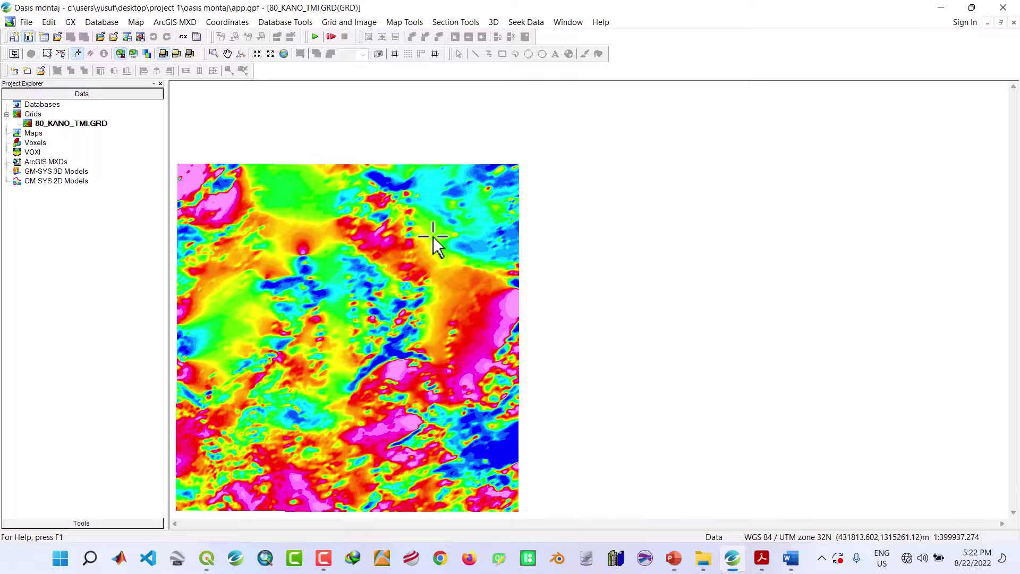
{"action": "left_click", "coordinate": [284, 54]}
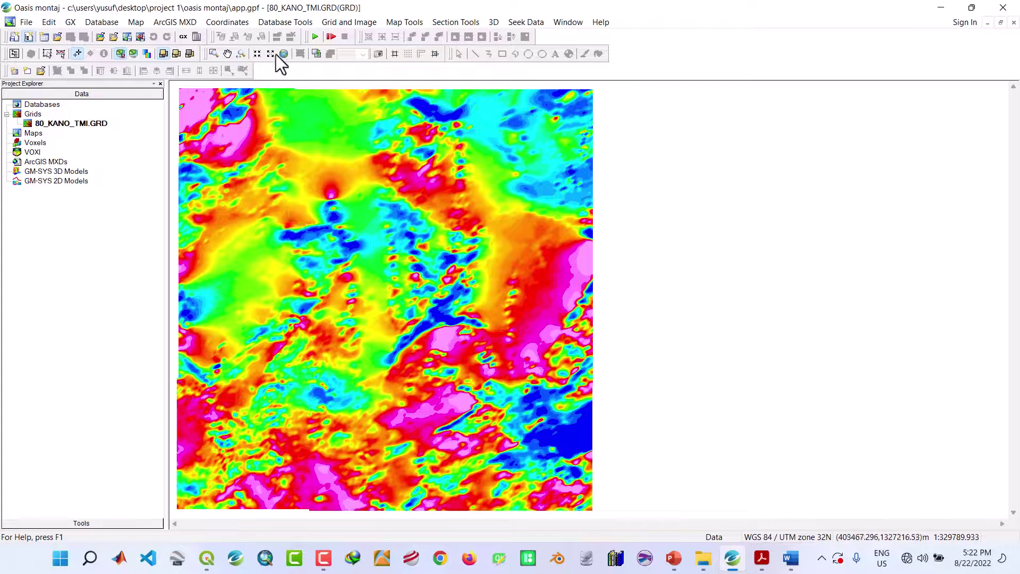
- Remove a first-order trend surface from the 80_KANO_TMI grid using EDGE points, with RES as the output grid
{"action": "left_click", "coordinate": [350, 23]}
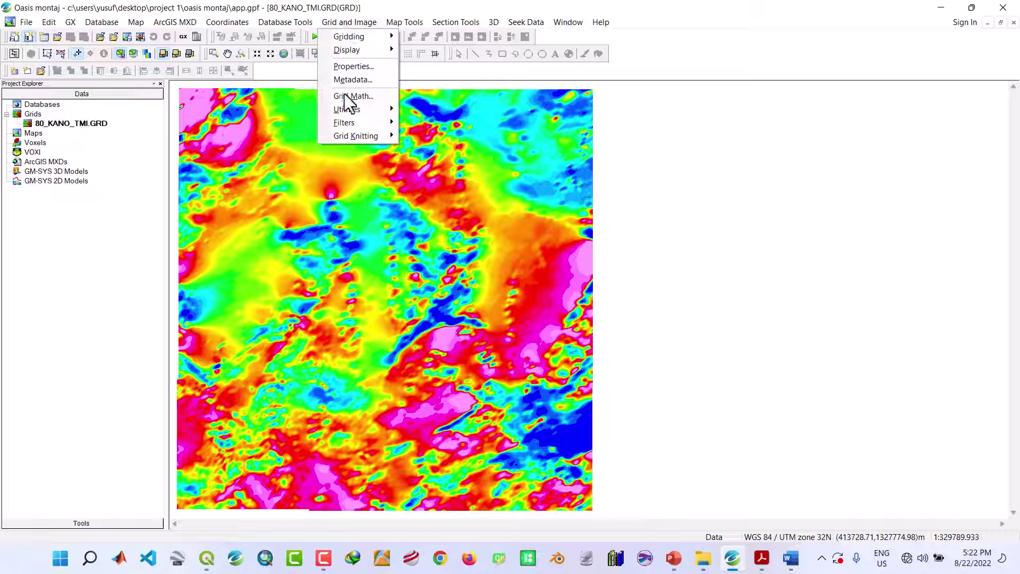
{"action": "mouse_move", "coordinate": [345, 110]}
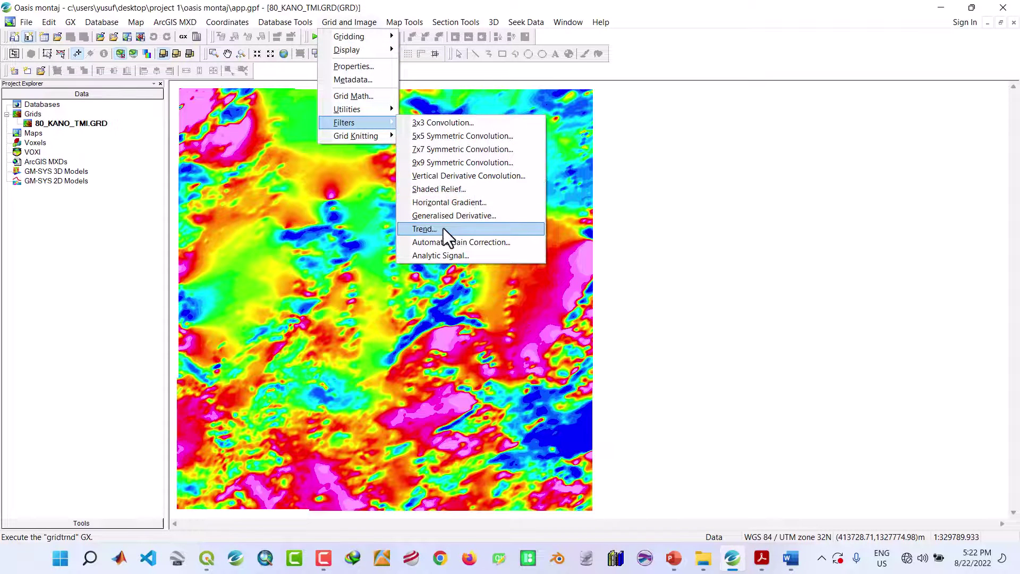
{"action": "left_click", "coordinate": [443, 228]}
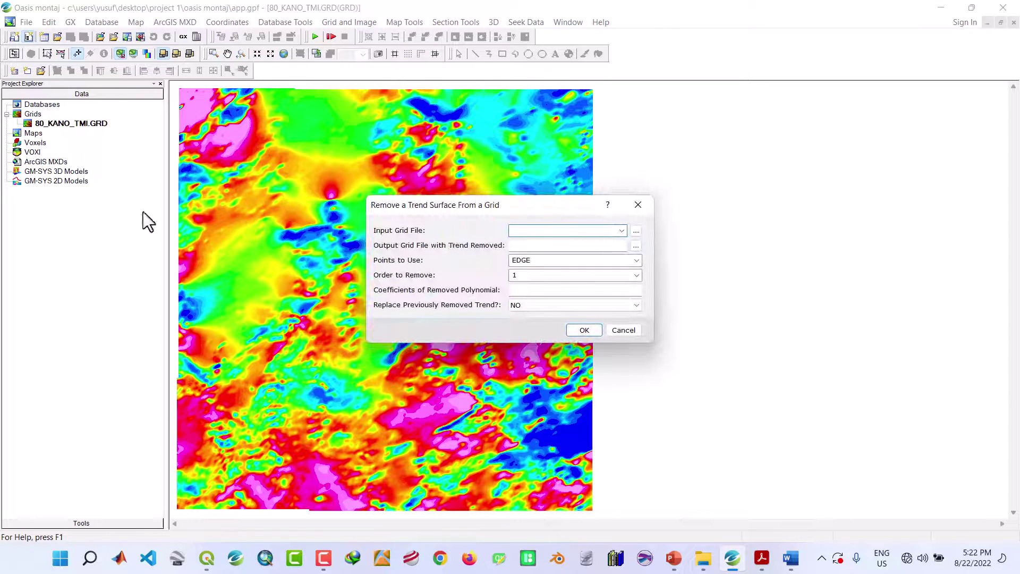
{"action": "left_click", "coordinate": [620, 232]}
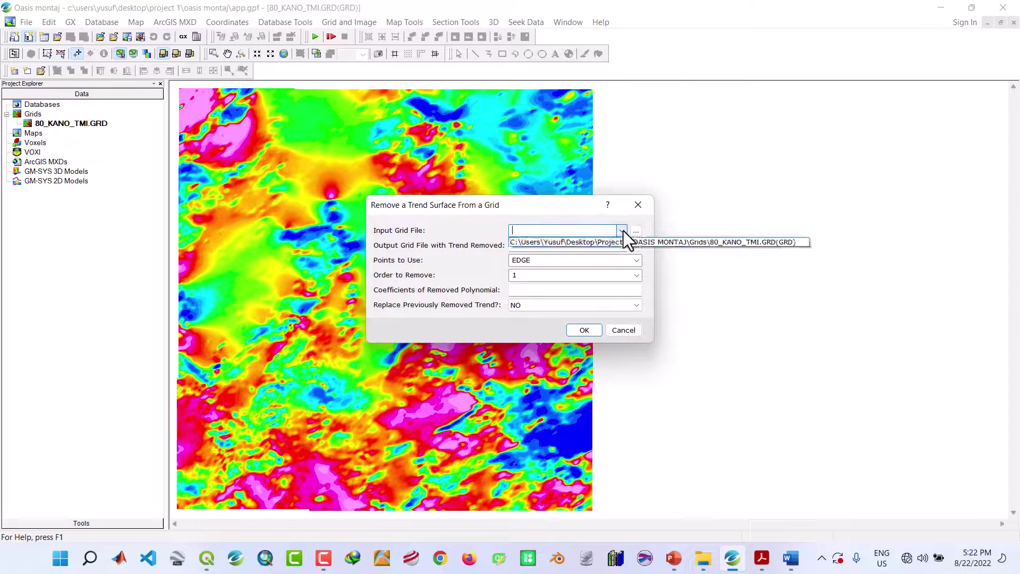
{"action": "left_click", "coordinate": [586, 242]}
{"action": "left_click", "coordinate": [523, 246]}
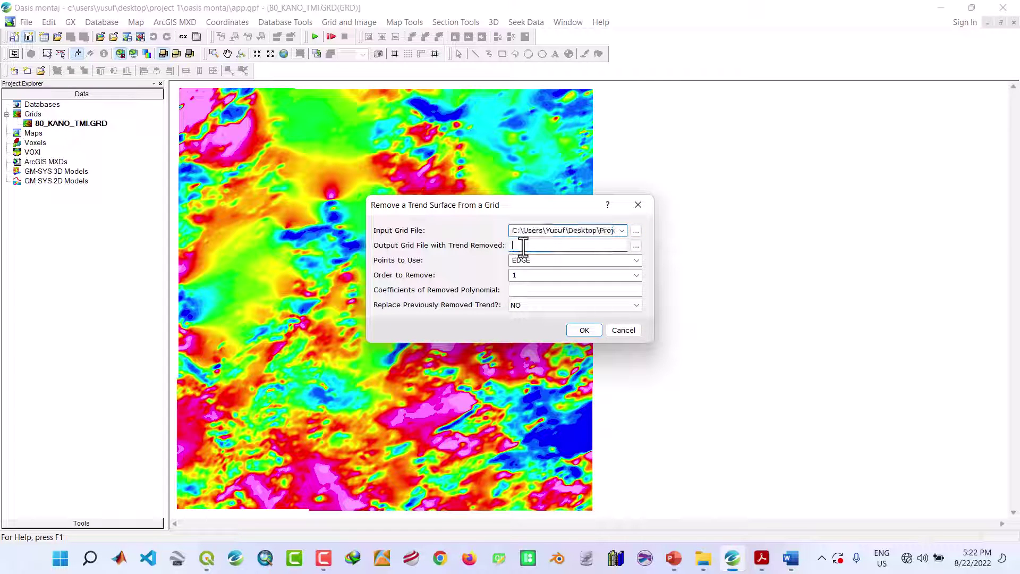
{"action": "left_click", "coordinate": [524, 246]}
{"action": "type", "text": "RES"}
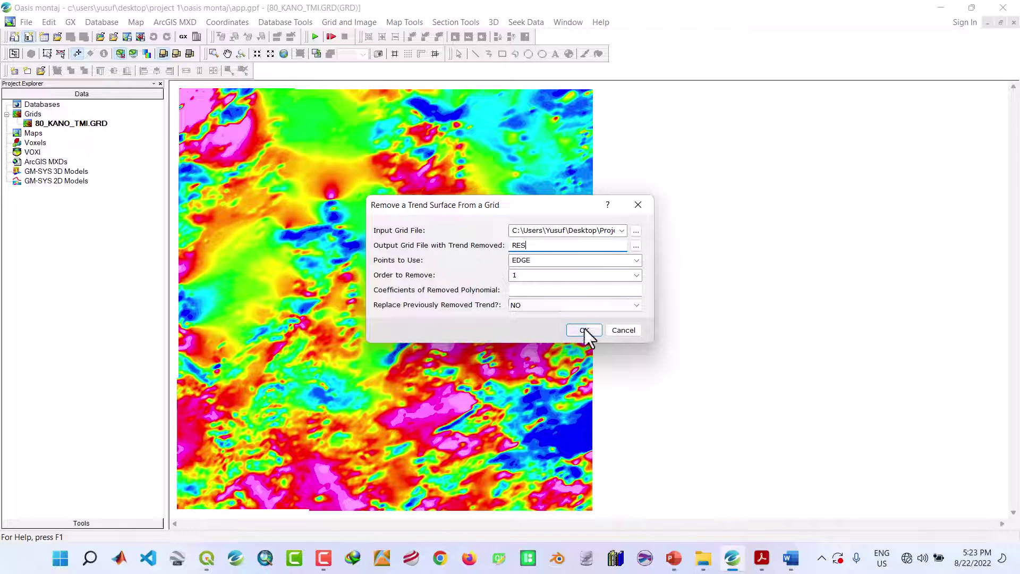
{"action": "left_click", "coordinate": [522, 276]}
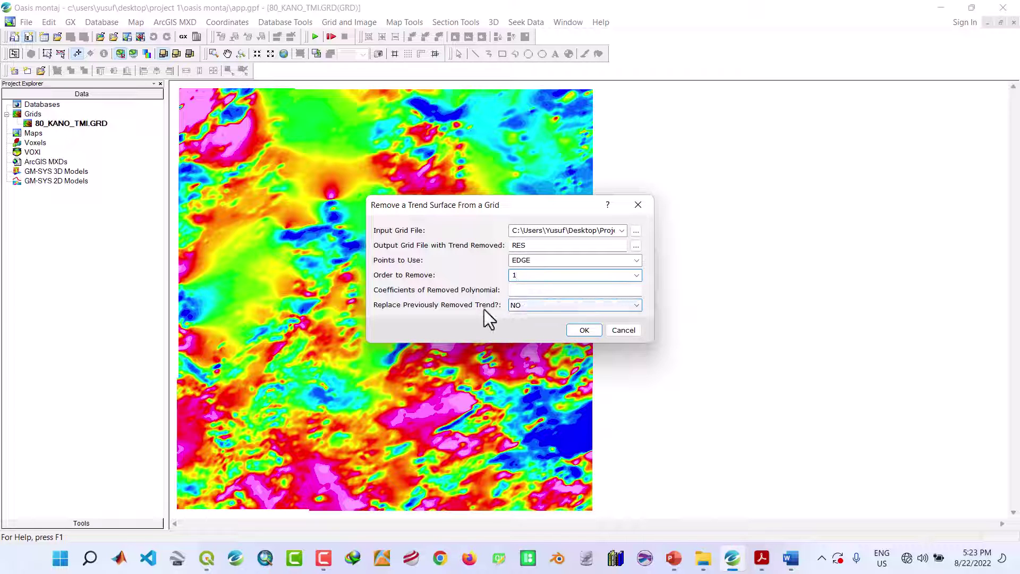
{"action": "left_click", "coordinate": [584, 332]}
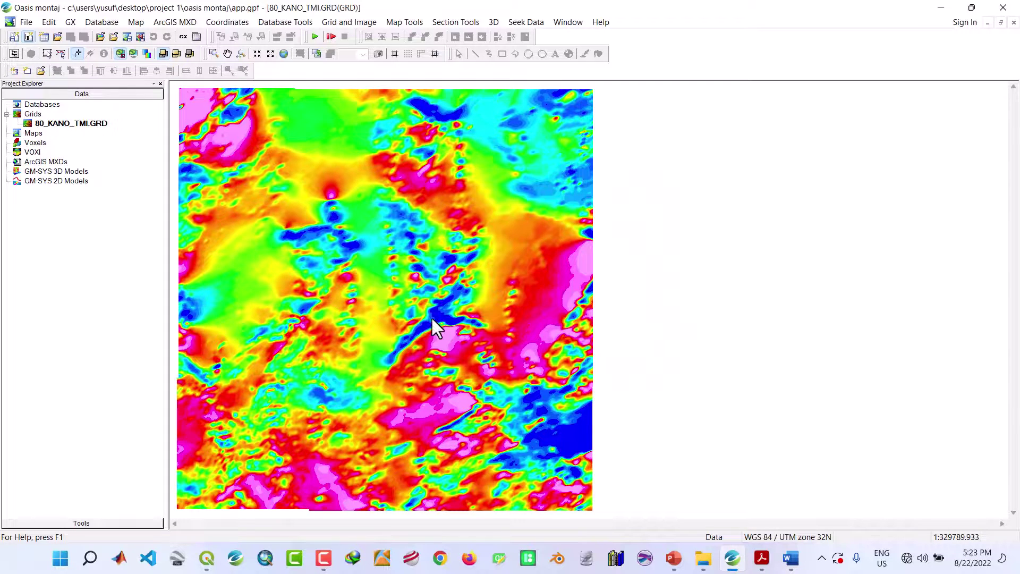
- Fit the RES grid in its window and tile it vertically beside 80_KANO_TMI to compare the two grids
{"action": "left_click", "coordinate": [279, 56]}
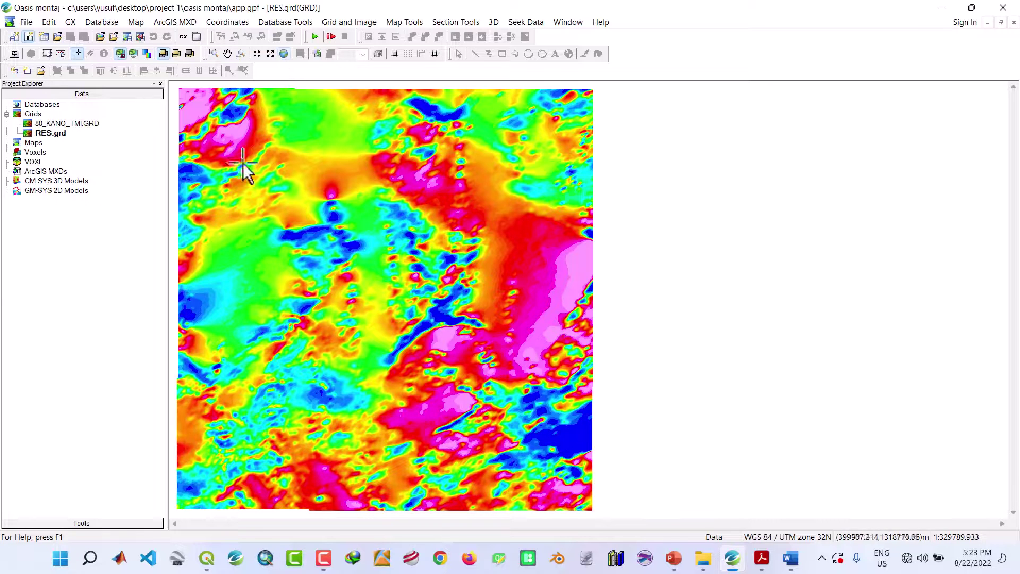
{"action": "left_click", "coordinate": [47, 124]}
{"action": "left_click", "coordinate": [564, 22]}
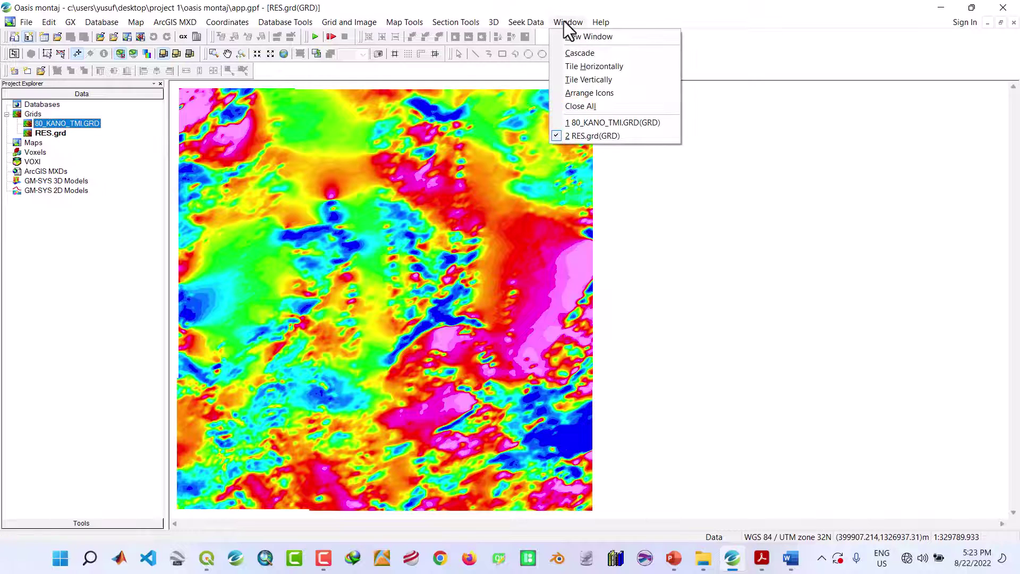
{"action": "left_click", "coordinate": [577, 81]}
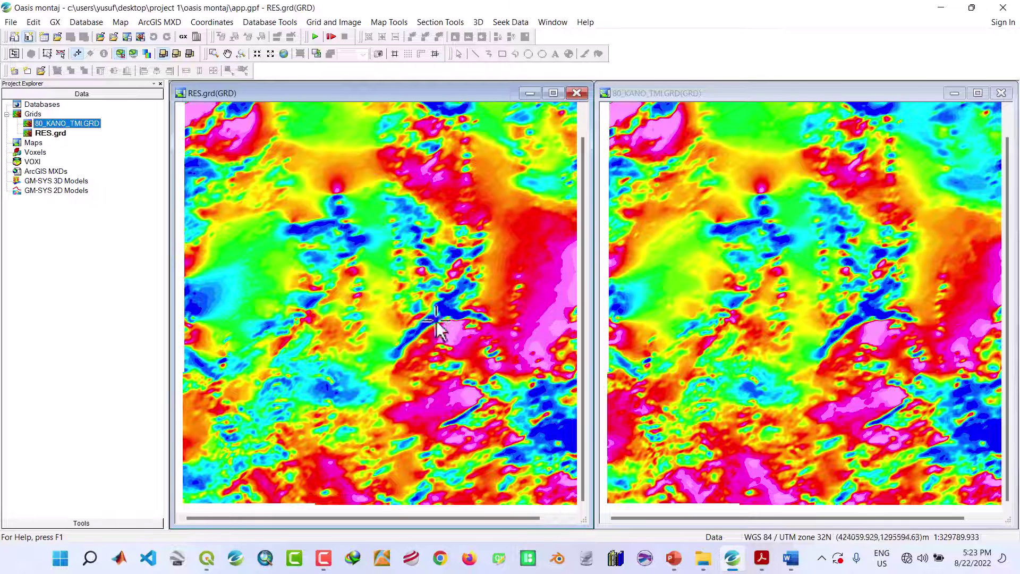
- Close both grid windows and reopen only RES.grd in a maximized window
{"action": "left_click", "coordinate": [1002, 94]}
{"action": "left_click", "coordinate": [577, 94]}
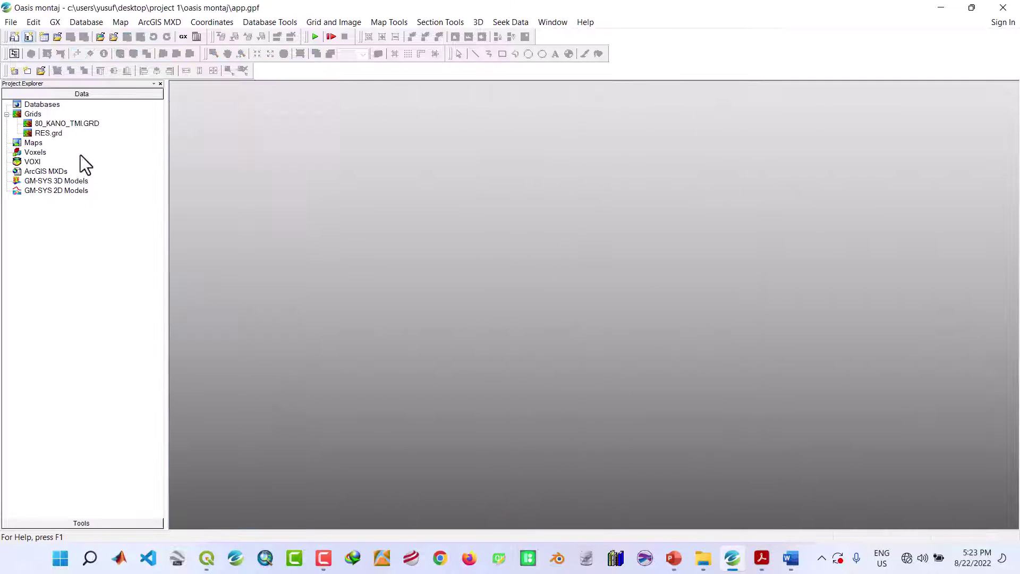
{"action": "double_click", "coordinate": [50, 136]}
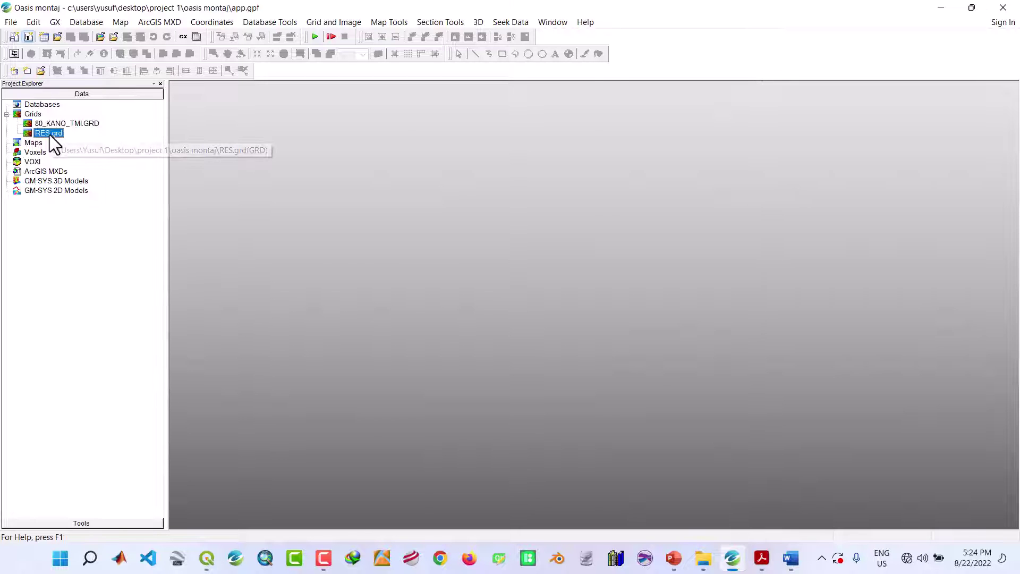
{"action": "left_click", "coordinate": [553, 93]}
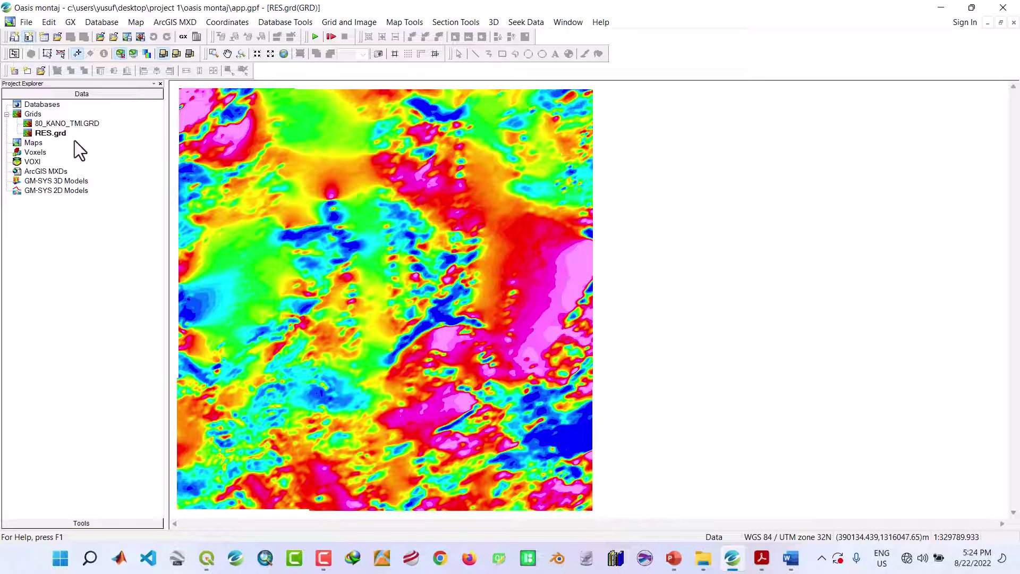
- Bring up the removed trend coefficients from the RES grid's statistics and move their dialog away from the centre of the grid
{"action": "right_click", "coordinate": [59, 132]}
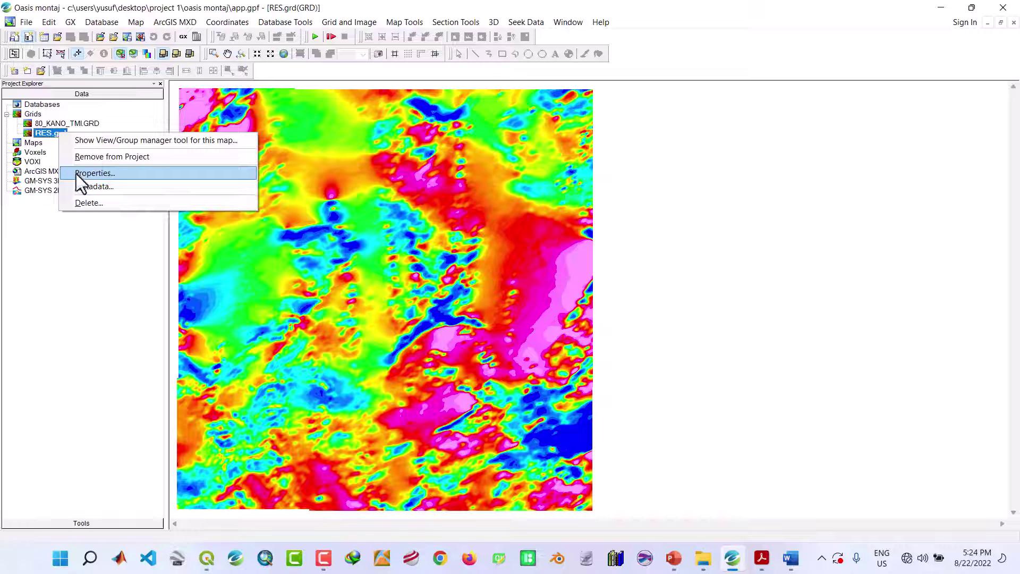
{"action": "left_click", "coordinate": [76, 174]}
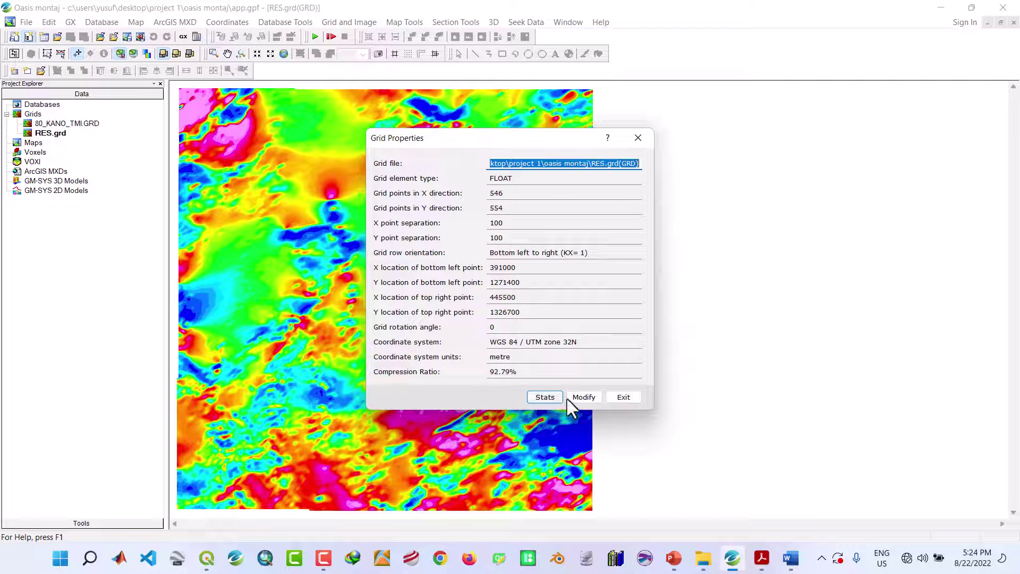
{"action": "left_click", "coordinate": [545, 397]}
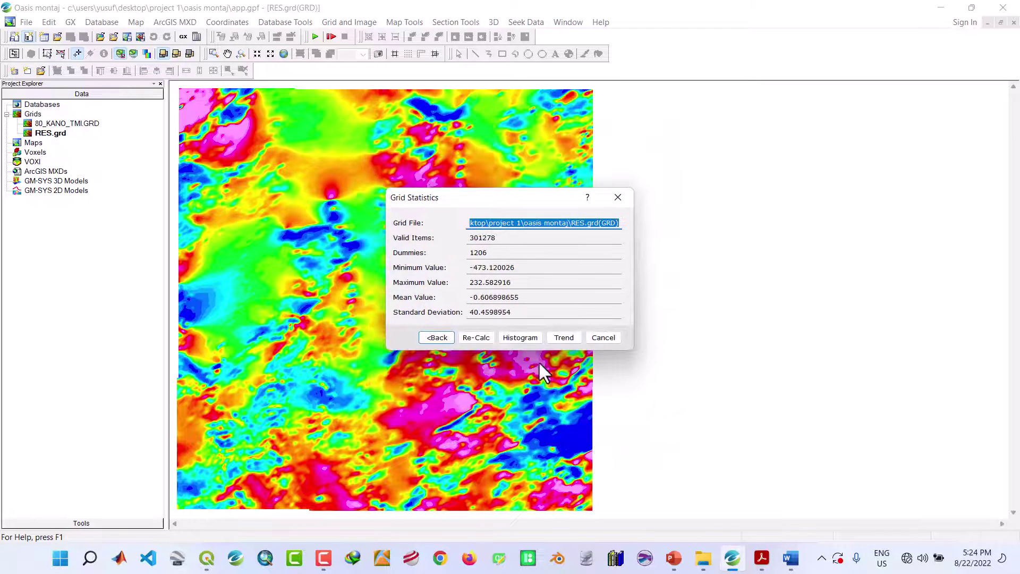
{"action": "left_click", "coordinate": [576, 338]}
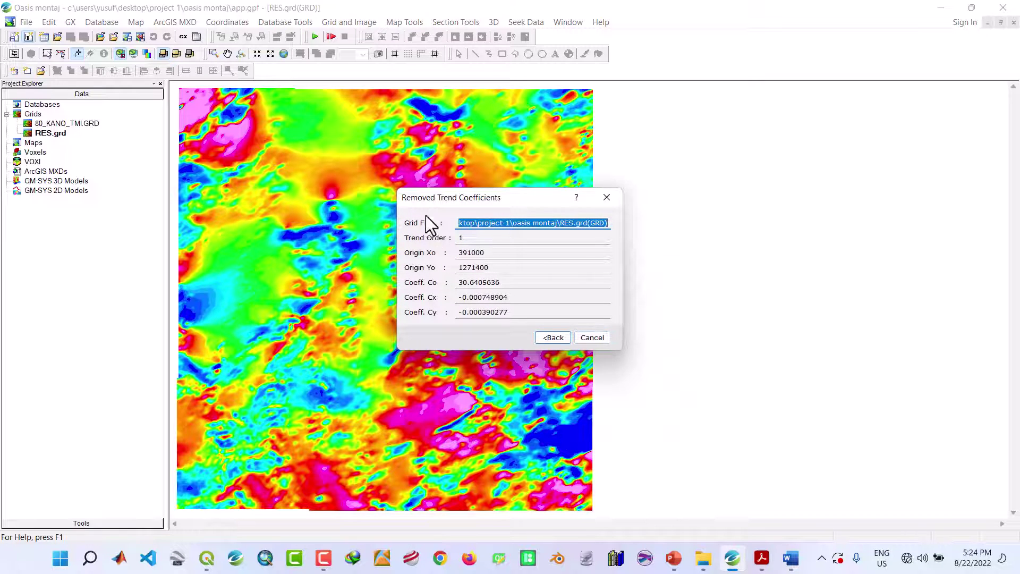
{"action": "left_click_drag", "start_coordinate": [430, 199], "coordinate": [300, 124]}
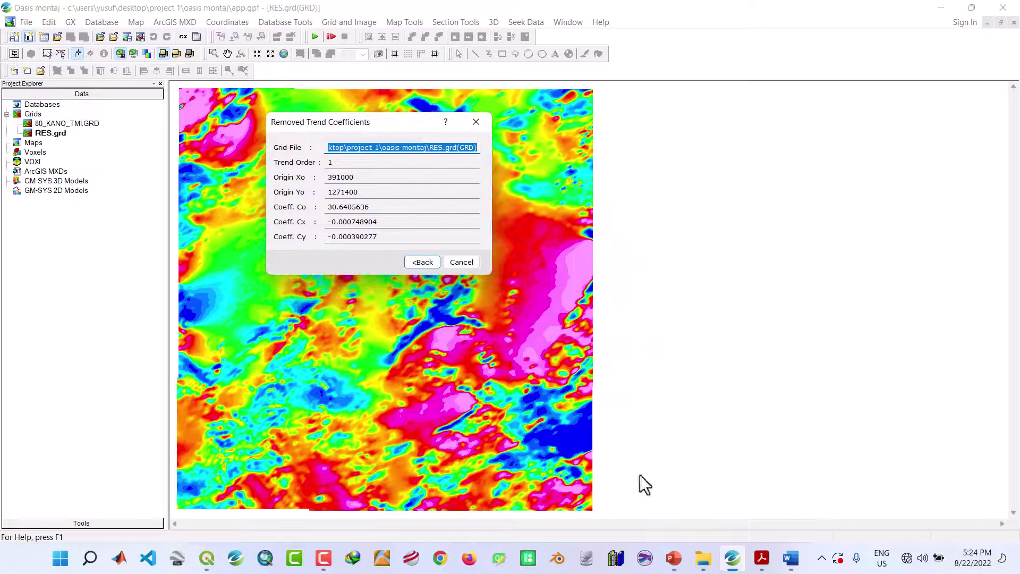
- Open Notepad and start the regional equation with "REG ="
{"action": "left_click", "coordinate": [61, 560]}
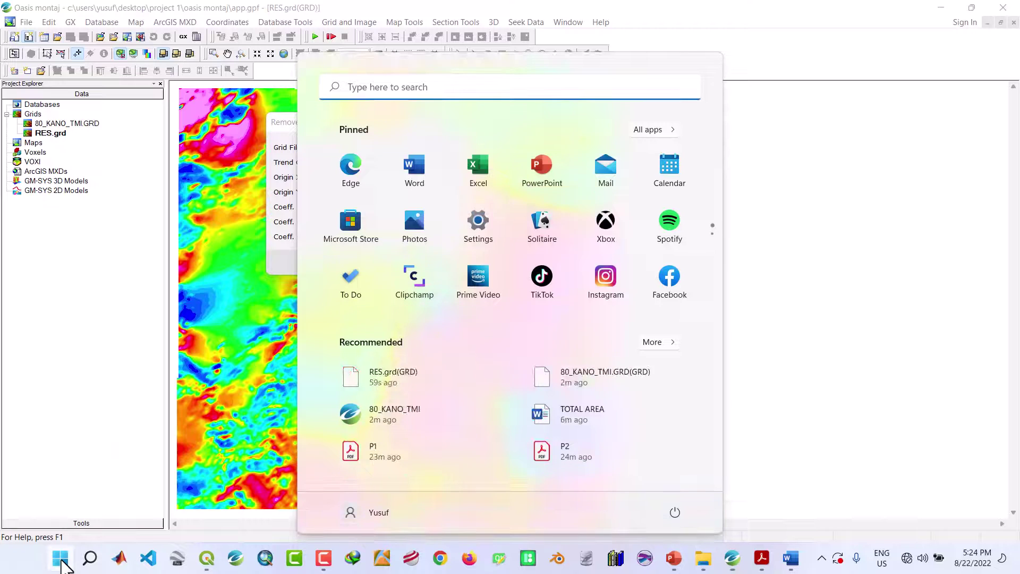
{"action": "type", "text": "N"}
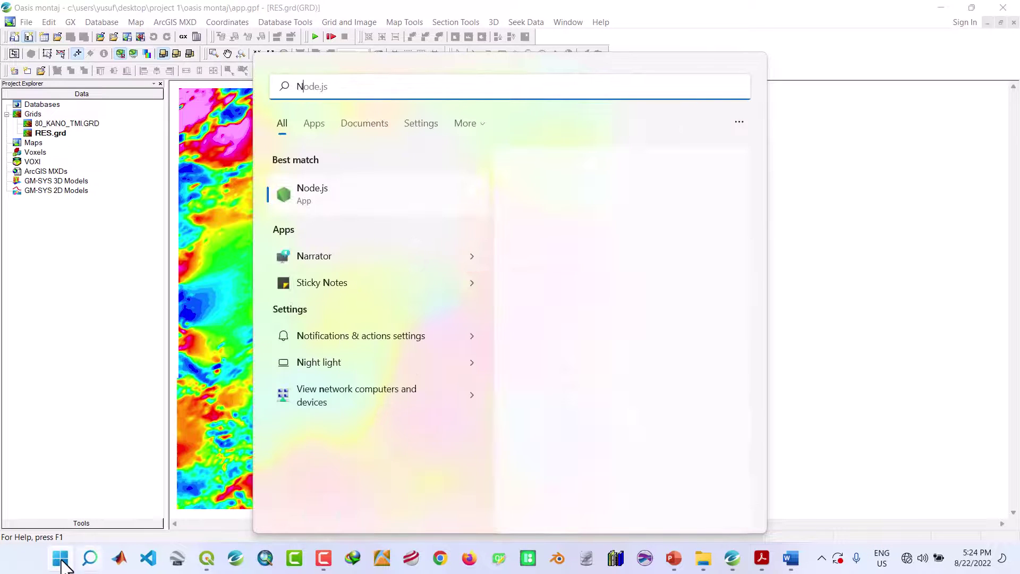
{"action": "type", "text": "OTE"}
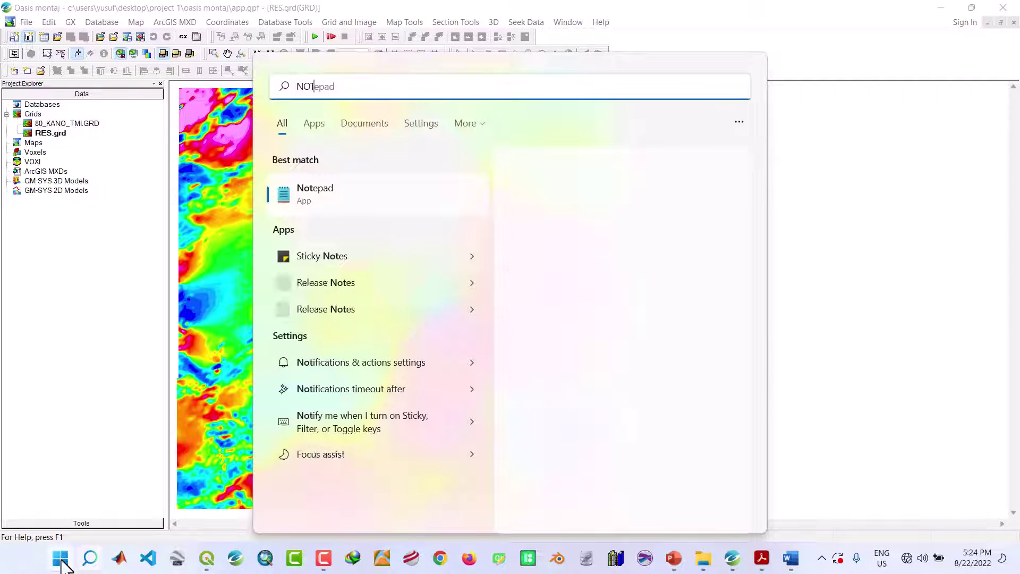
{"action": "left_click", "coordinate": [329, 201]}
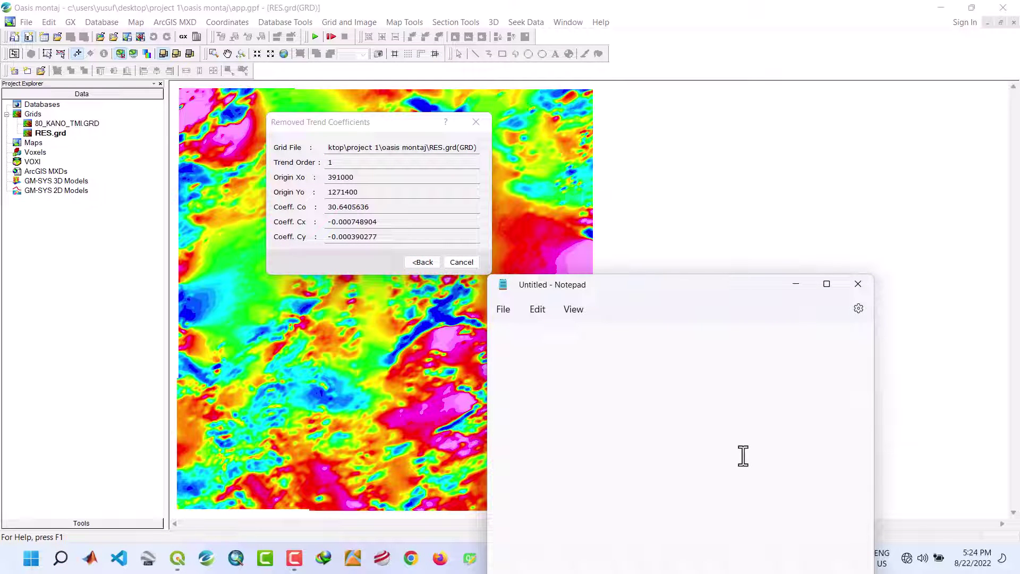
{"action": "type", "text": "REG ="}
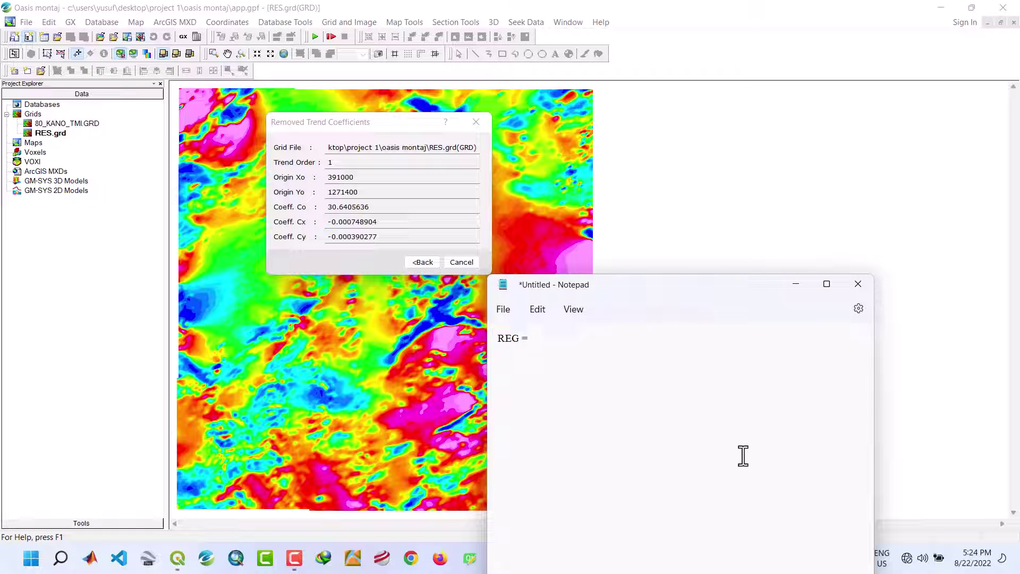
{"action": "left_click", "coordinate": [328, 223]}
{"action": "left_click_drag", "start_coordinate": [329, 222], "coordinate": [379, 226]}
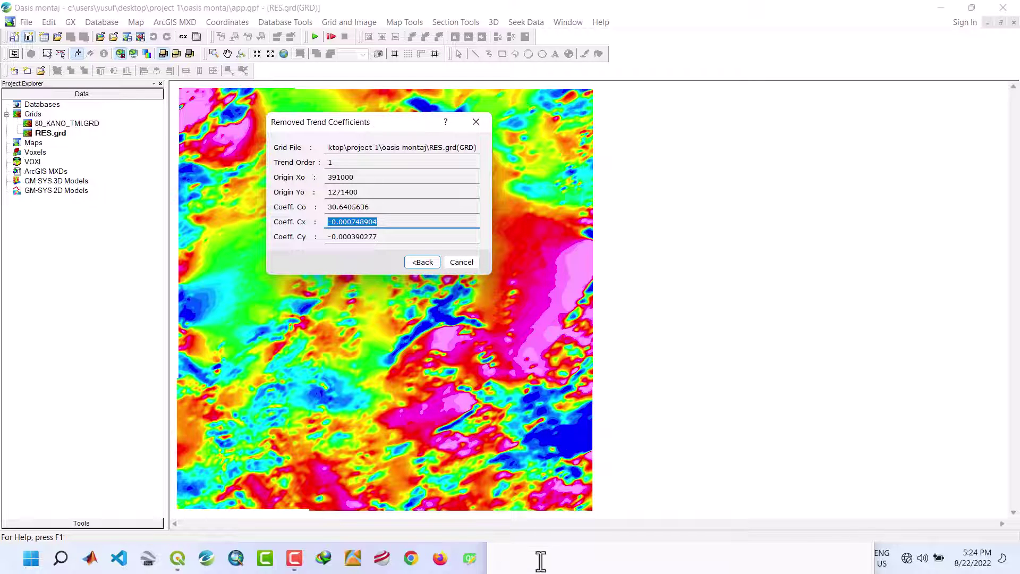
{"action": "left_click", "coordinate": [33, 566]}
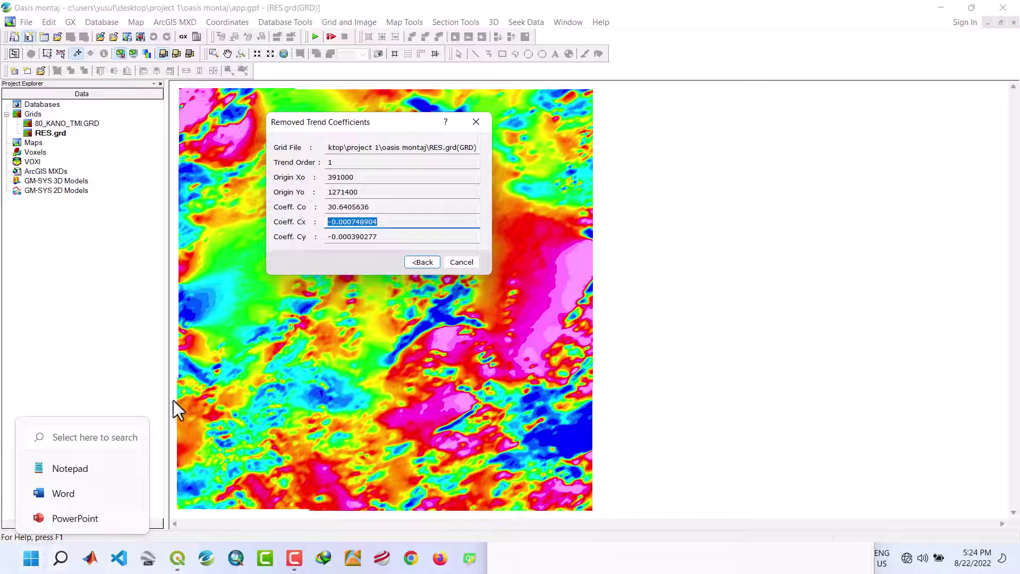
{"action": "left_click", "coordinate": [188, 453]}
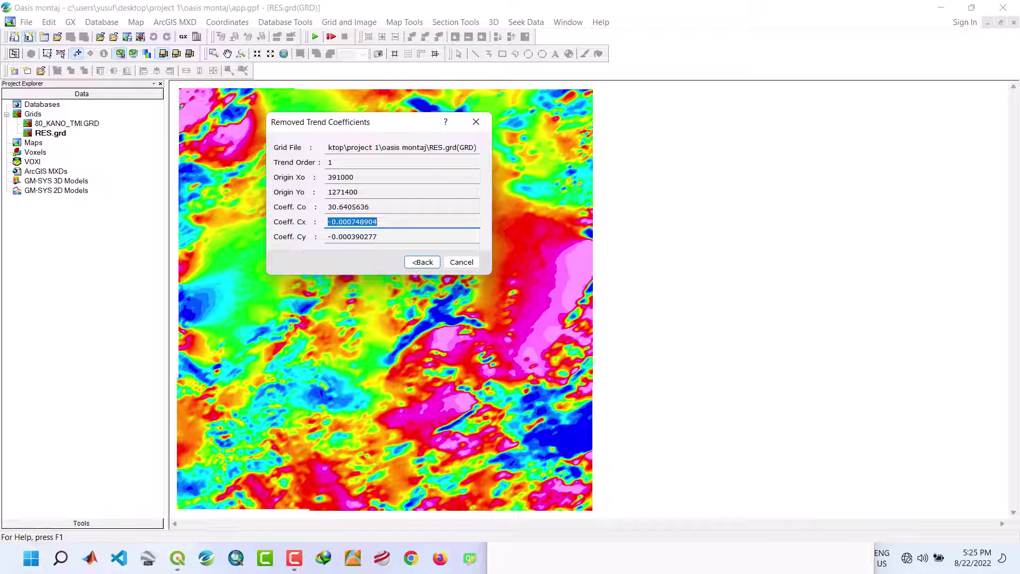
- Open Snipping Tool and capture a rectangular snip around the Removed Trend Coefficients dialog
{"action": "left_click", "coordinate": [30, 565]}
{"action": "type", "text": "SNI"}
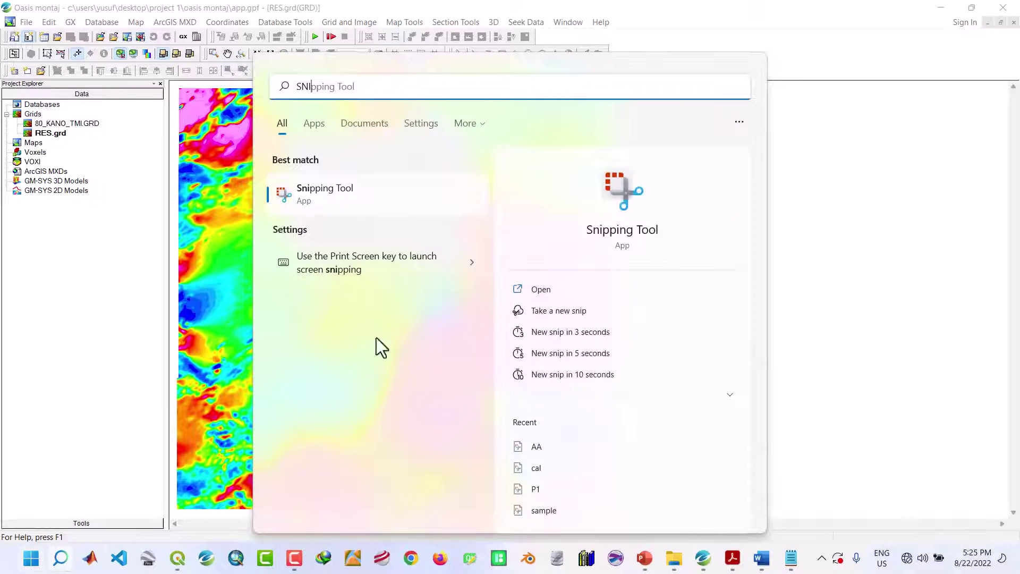
{"action": "left_click", "coordinate": [358, 186]}
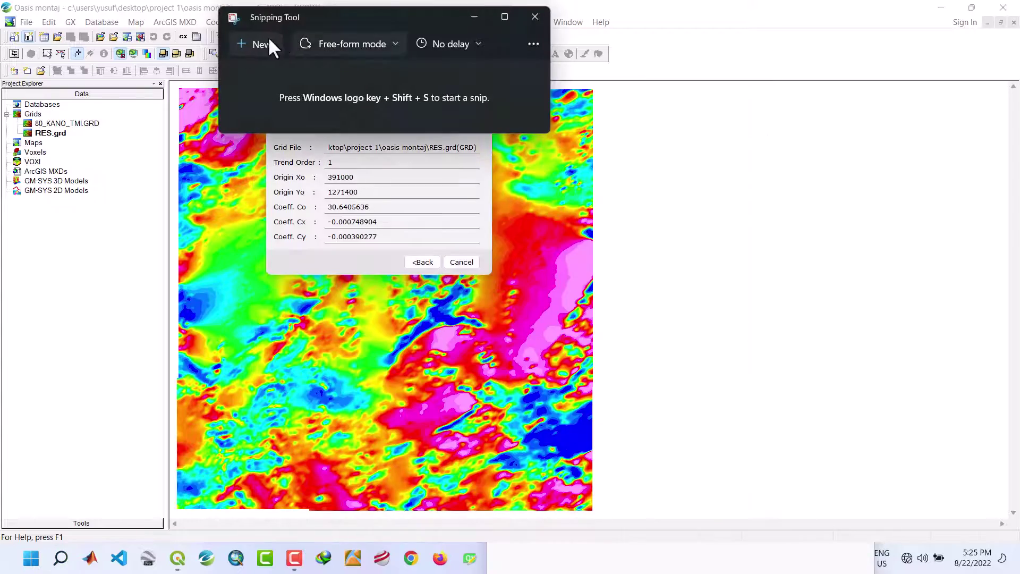
{"action": "left_click", "coordinate": [253, 42]}
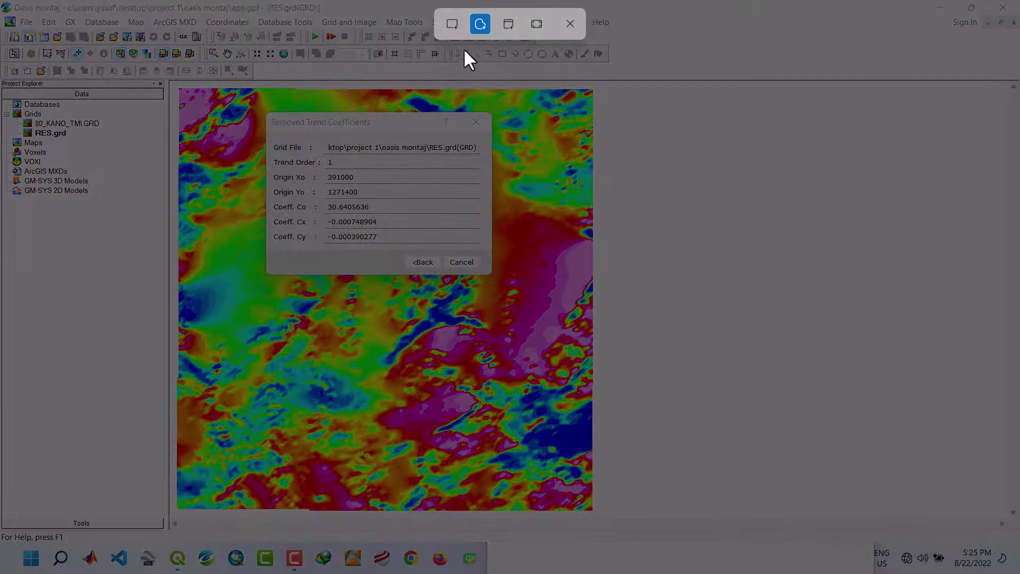
{"action": "left_click", "coordinate": [452, 24]}
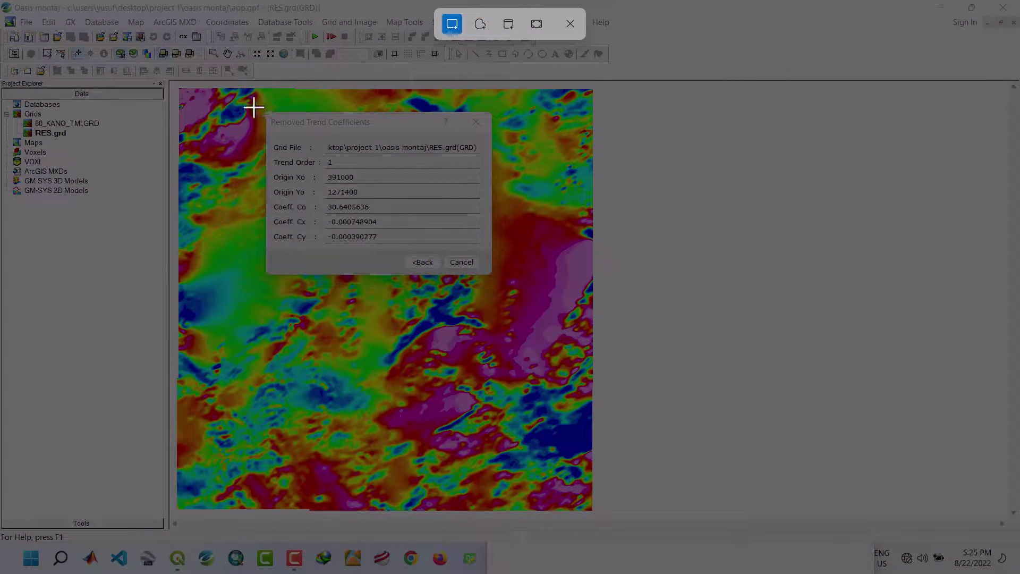
{"action": "left_click_drag", "start_coordinate": [255, 107], "coordinate": [509, 299]}
{"action": "key", "text": "Escape"}
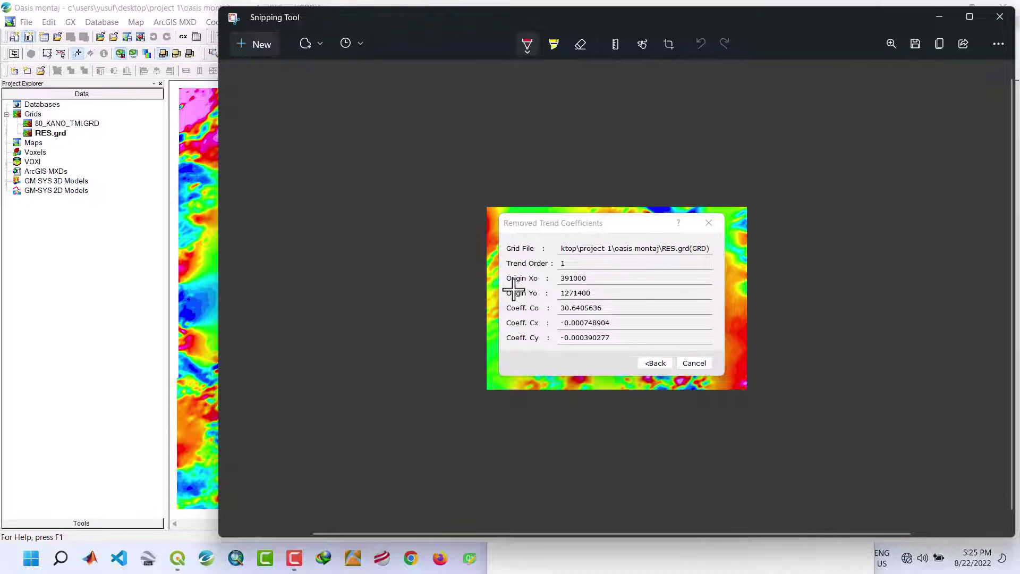
- Save the snip to the Desktop as a PNG named RES REG and close both Snipping Tool and the Removed Trend Coefficients dialog
{"action": "key", "text": "ctrl+s"}
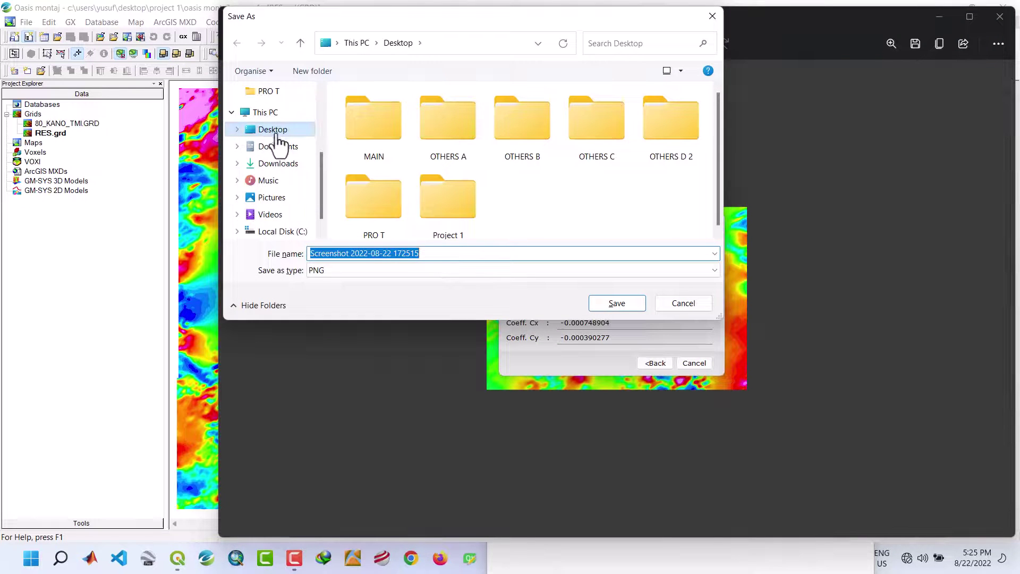
{"action": "left_click", "coordinate": [277, 133]}
{"action": "left_click", "coordinate": [376, 254]}
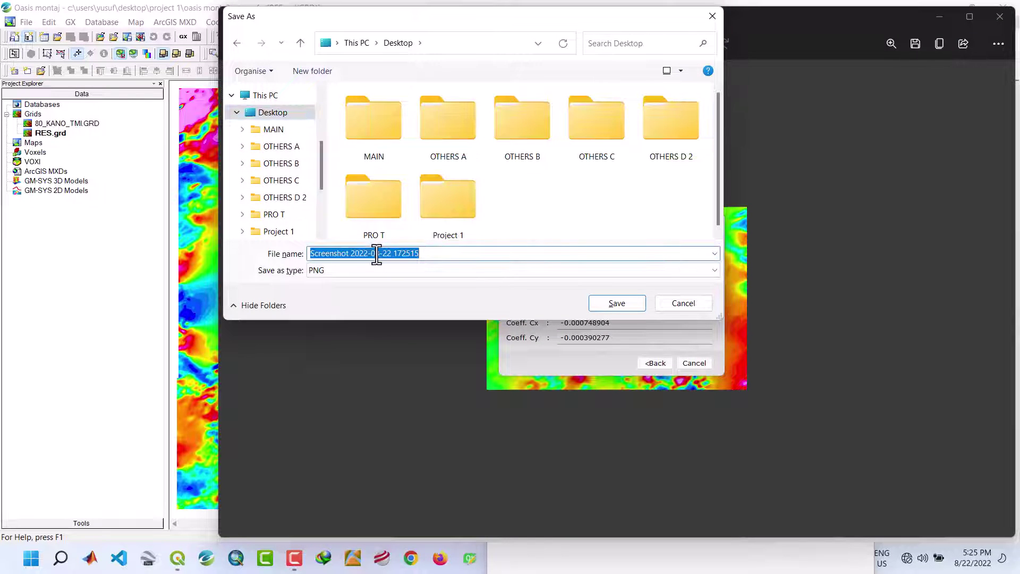
{"action": "type", "text": "REG"}
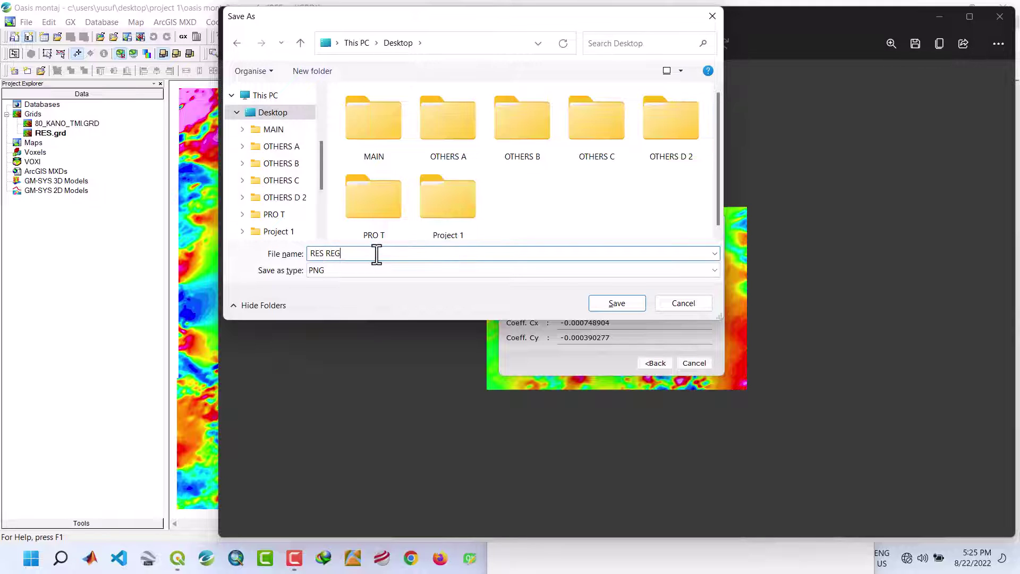
{"action": "left_click", "coordinate": [617, 303]}
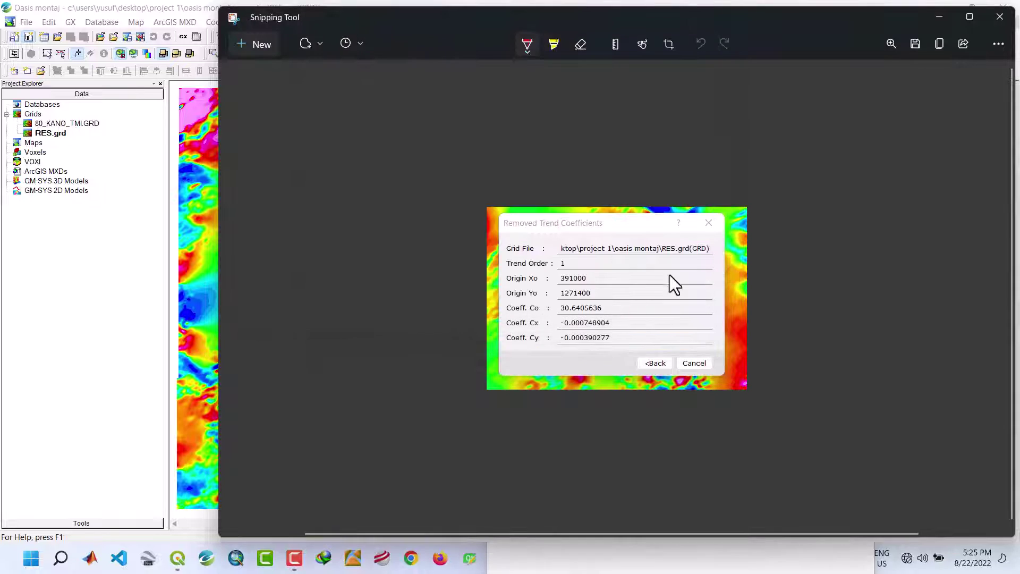
{"action": "left_click", "coordinate": [990, 23]}
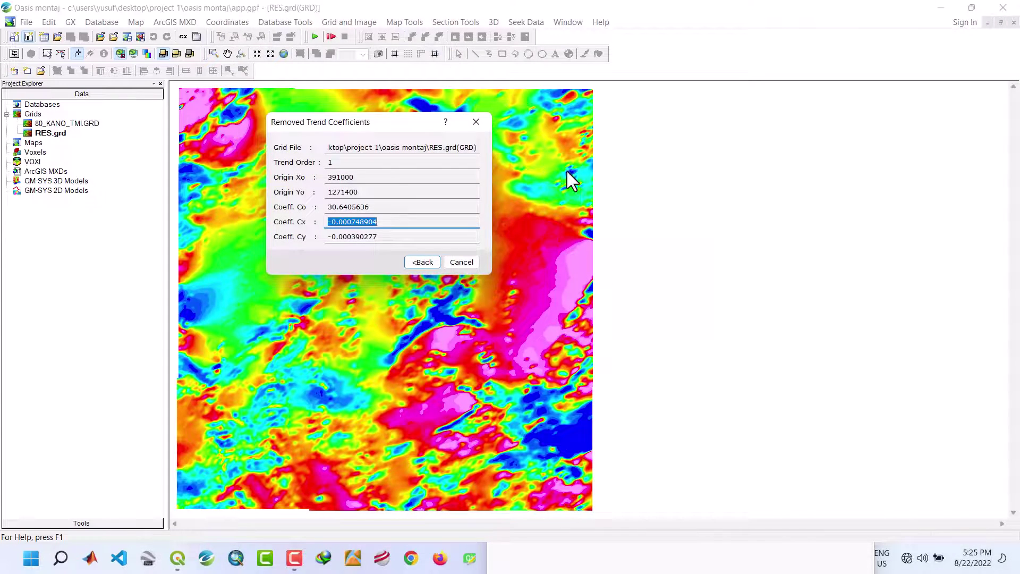
{"action": "left_click", "coordinate": [476, 122]}
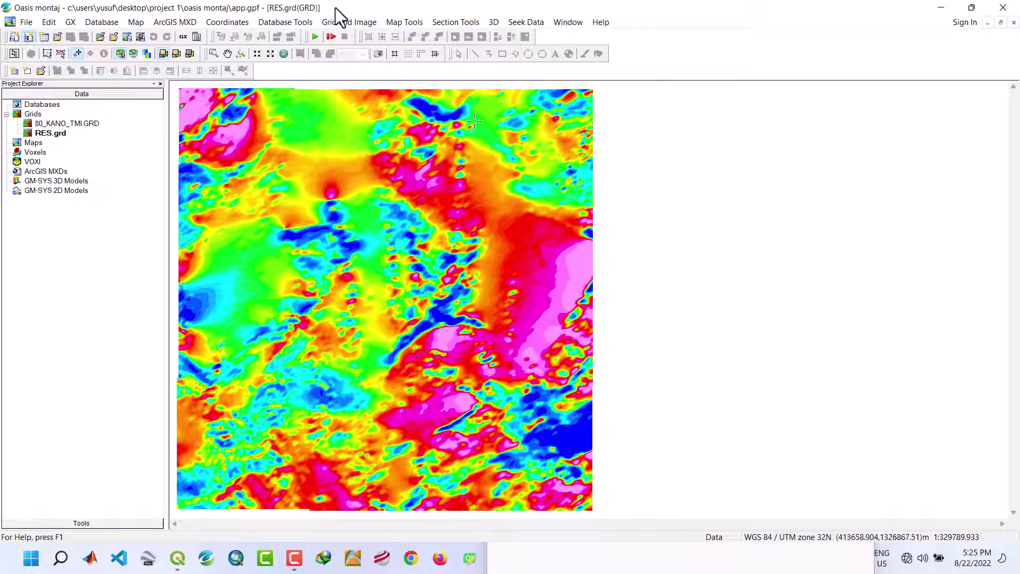
- Open the Grid Math Expression Builder and assign REG as the output grid for G0
{"action": "left_click", "coordinate": [344, 22]}
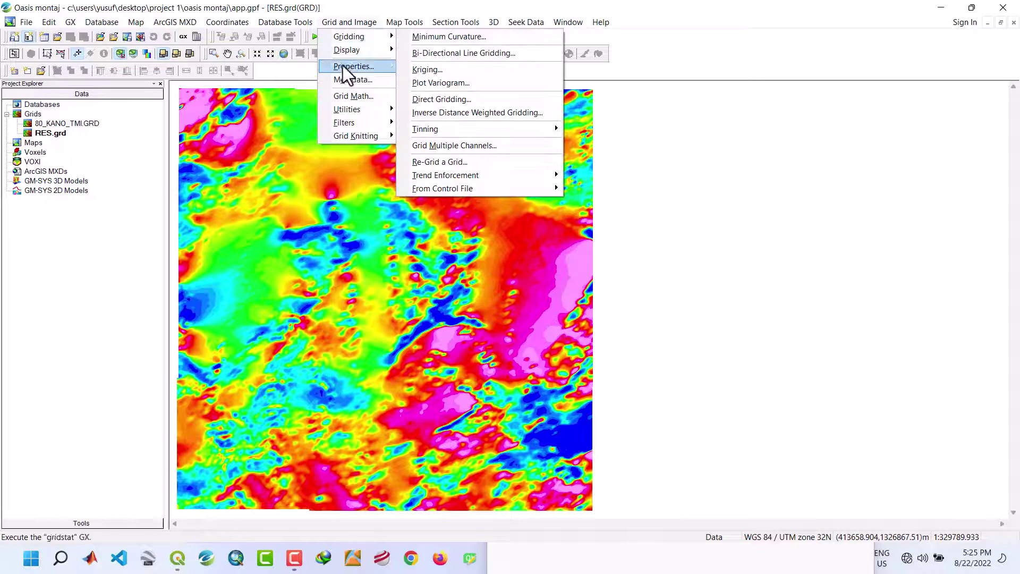
{"action": "left_click", "coordinate": [343, 96]}
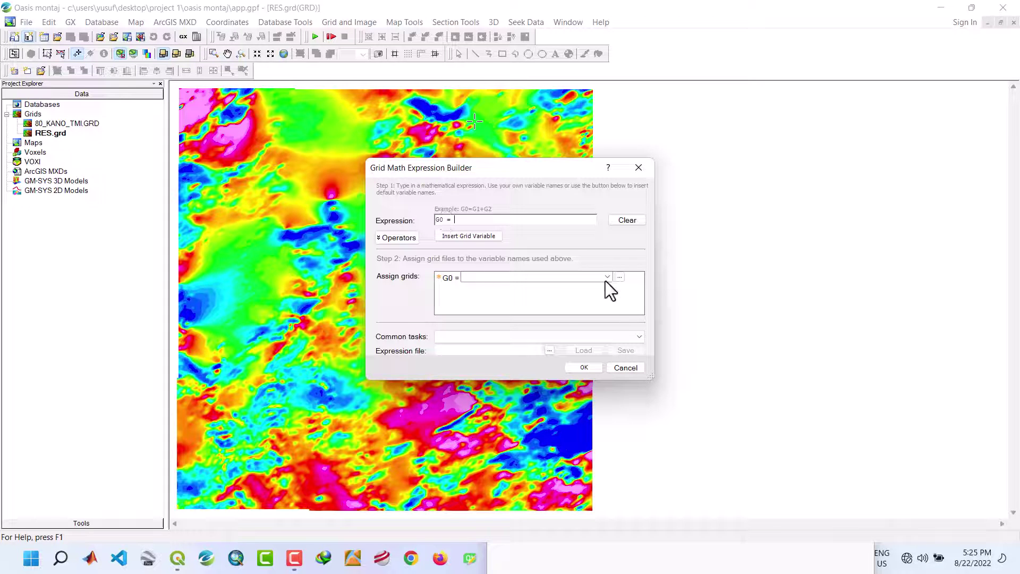
{"action": "left_click", "coordinate": [573, 276]}
{"action": "type", "text": "R"}
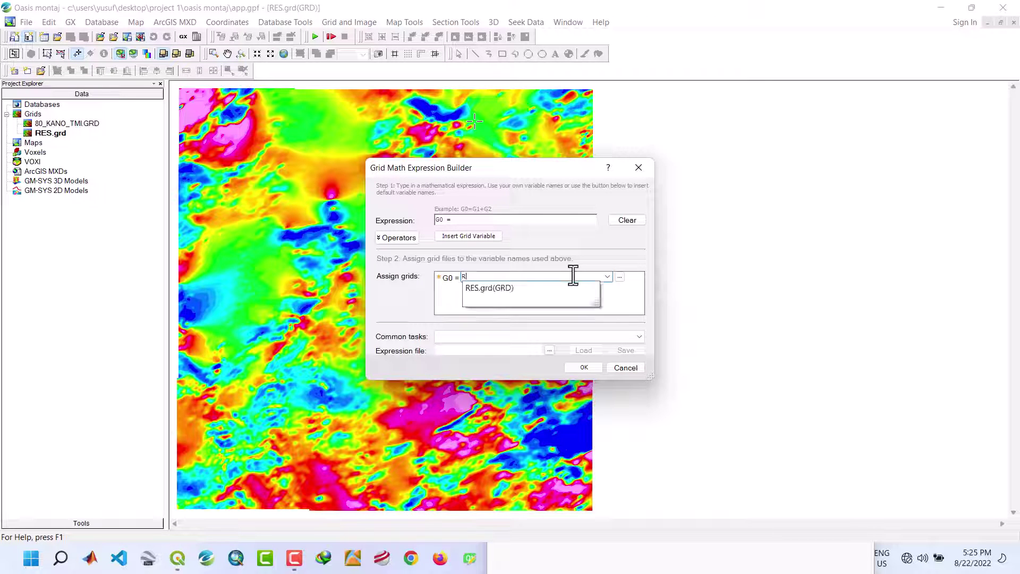
{"action": "type", "text": "EG"}
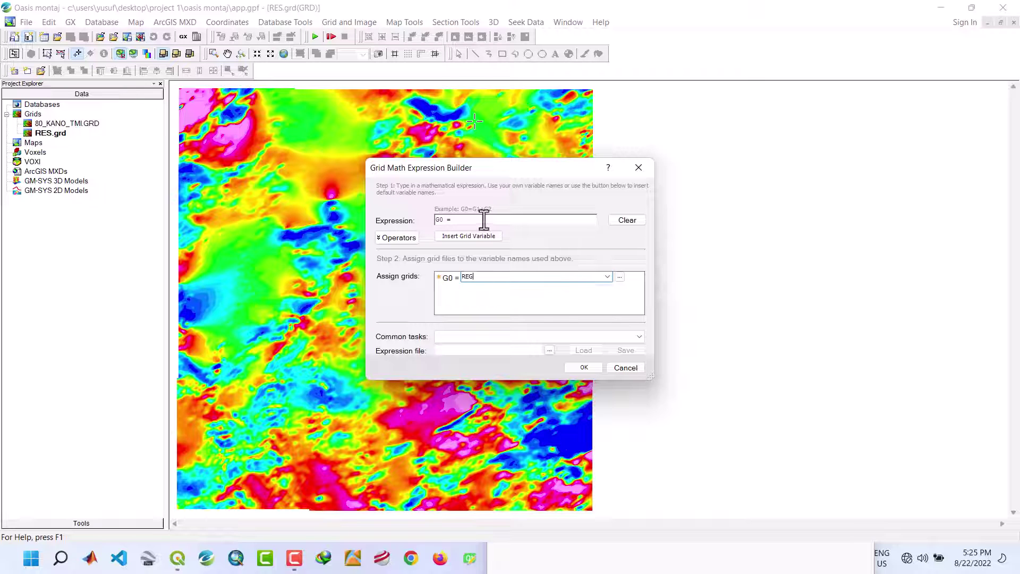
- Build the grid math expression G0 = G1-G2
{"action": "left_click", "coordinate": [455, 237]}
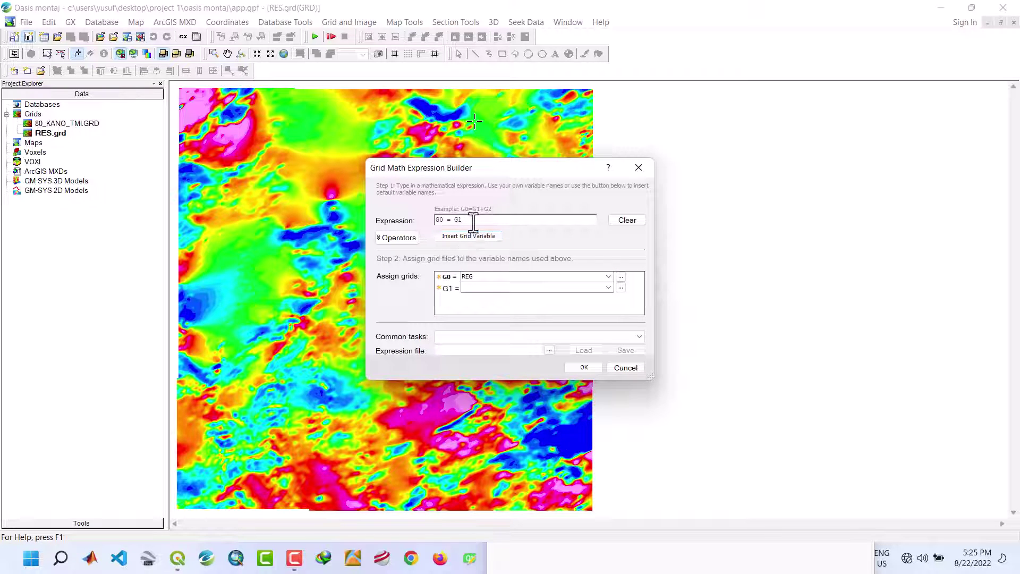
{"action": "left_click", "coordinate": [402, 241]}
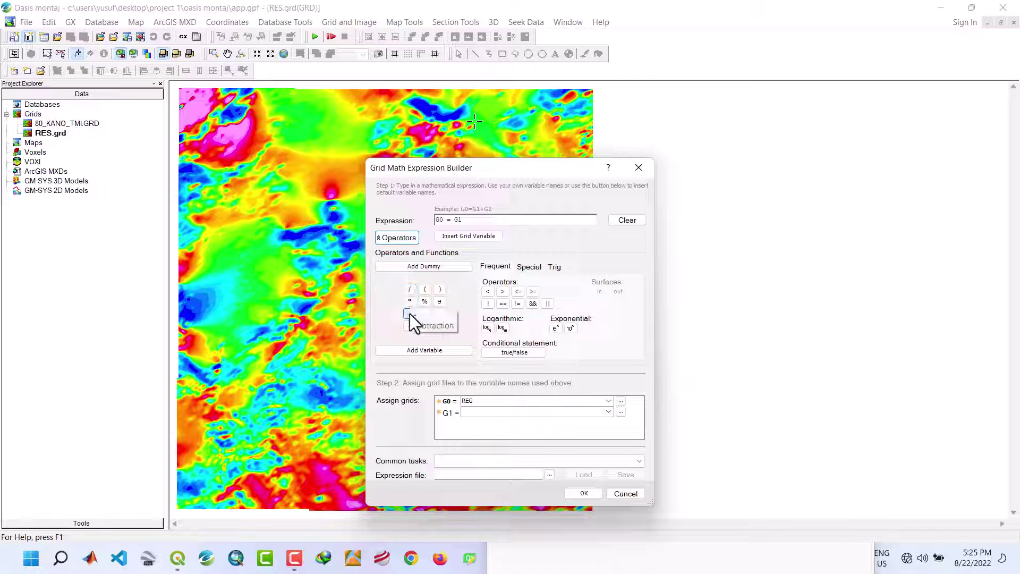
{"action": "left_click", "coordinate": [410, 313]}
{"action": "left_click", "coordinate": [399, 239]}
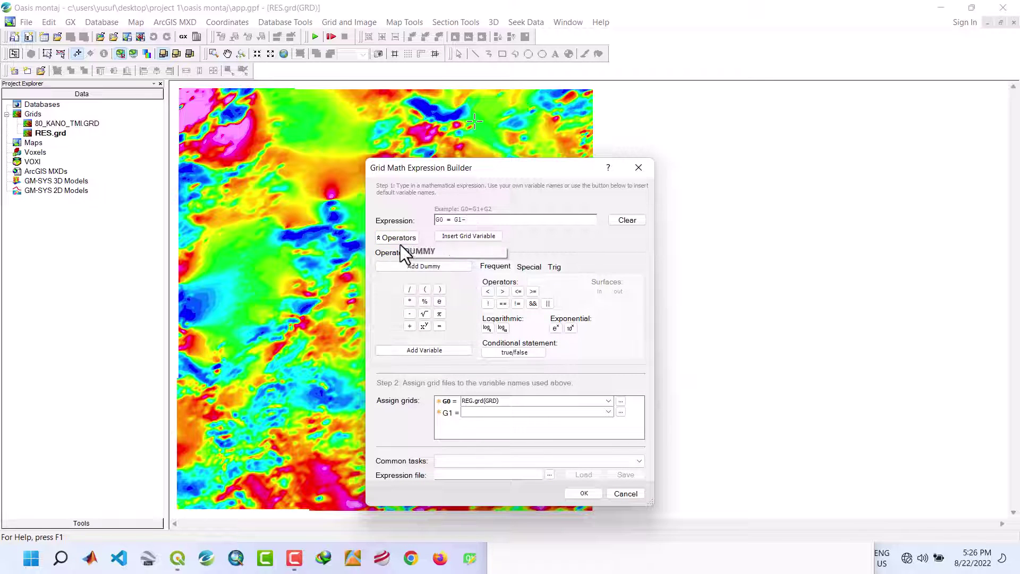
{"action": "left_click", "coordinate": [467, 237]}
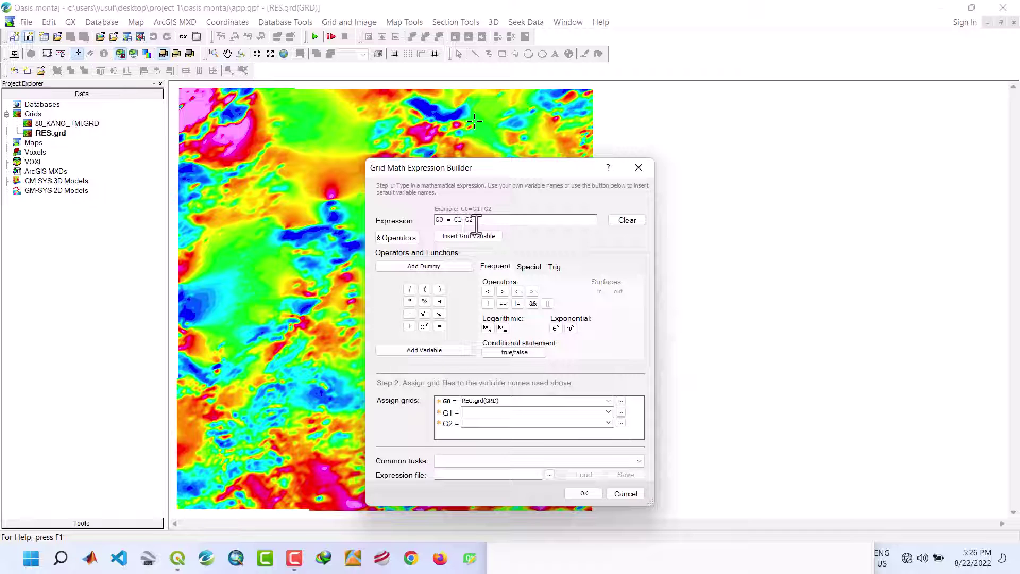
{"action": "double_click", "coordinate": [458, 220]}
- Assign 80_KANO_TMI.GRD to G1 and RES.grd to G2, and run the expression to create the regional grid
{"action": "left_click", "coordinate": [608, 413]}
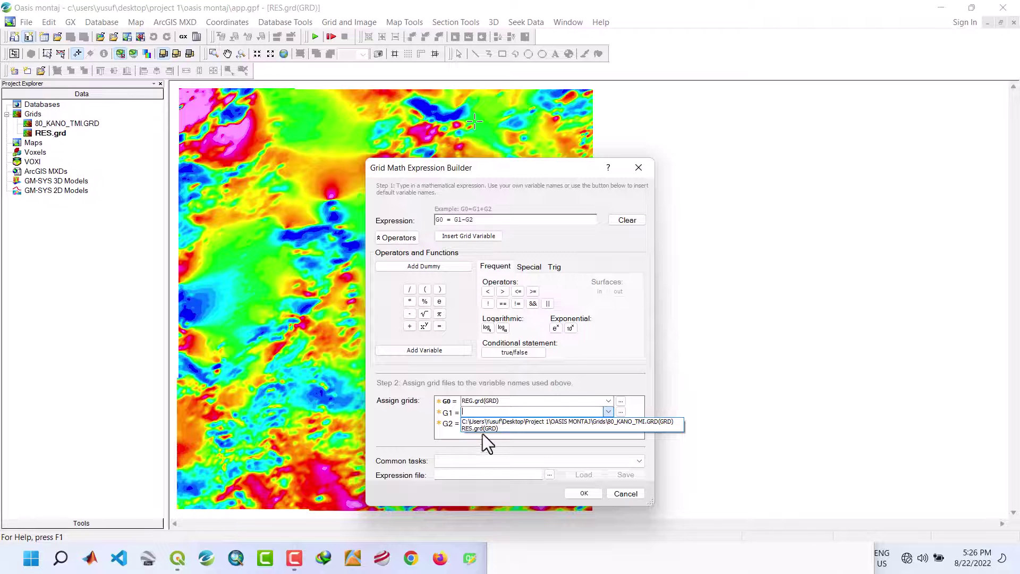
{"action": "left_click", "coordinate": [494, 421]}
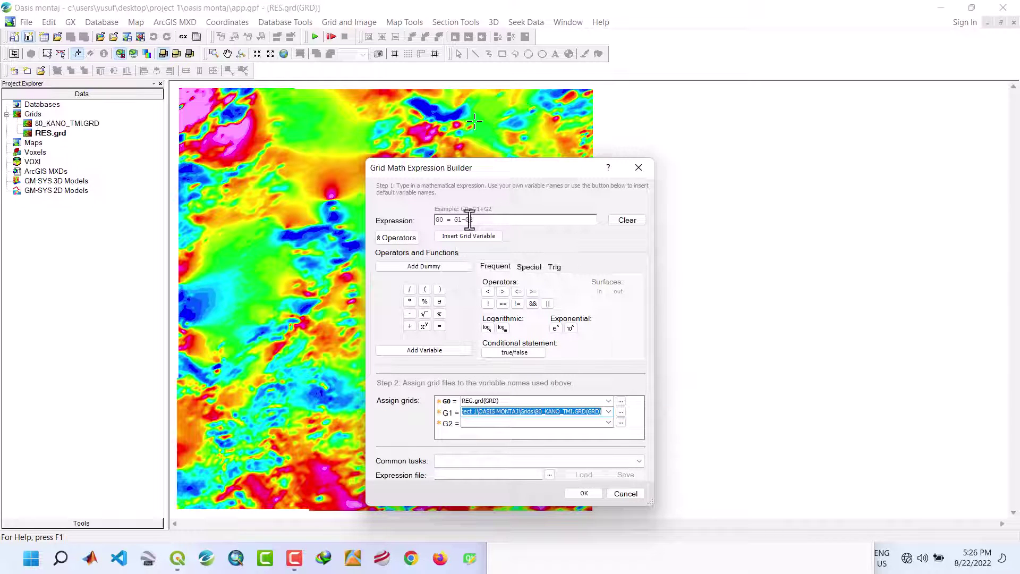
{"action": "left_click", "coordinate": [608, 423]}
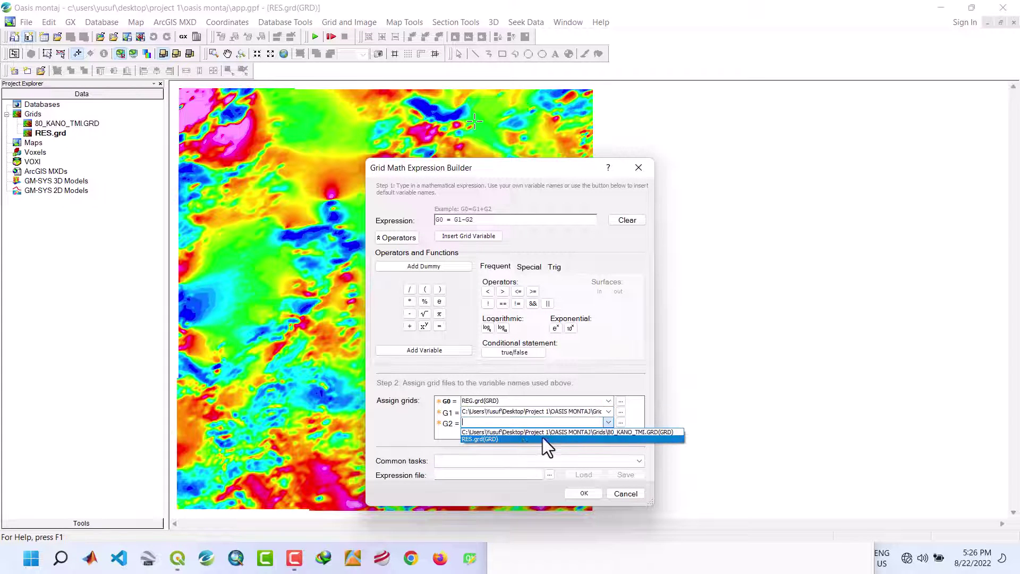
{"action": "left_click", "coordinate": [516, 438]}
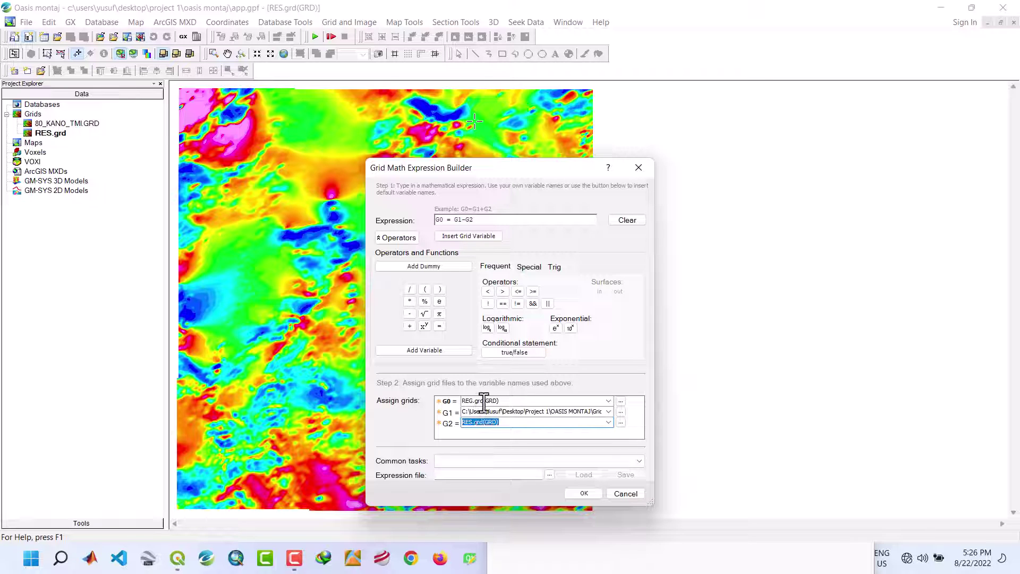
{"action": "left_click", "coordinate": [595, 496]}
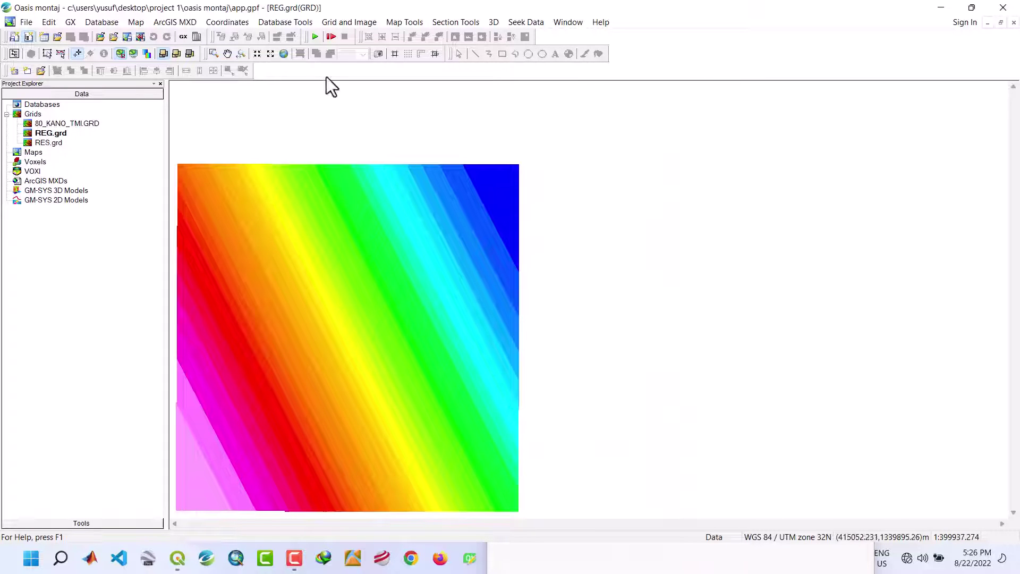
- Choose REG.grd as the grid to reproject and accept UTM zone 32N, WGS 84 as its source coordinate system
{"action": "left_click", "coordinate": [284, 53]}
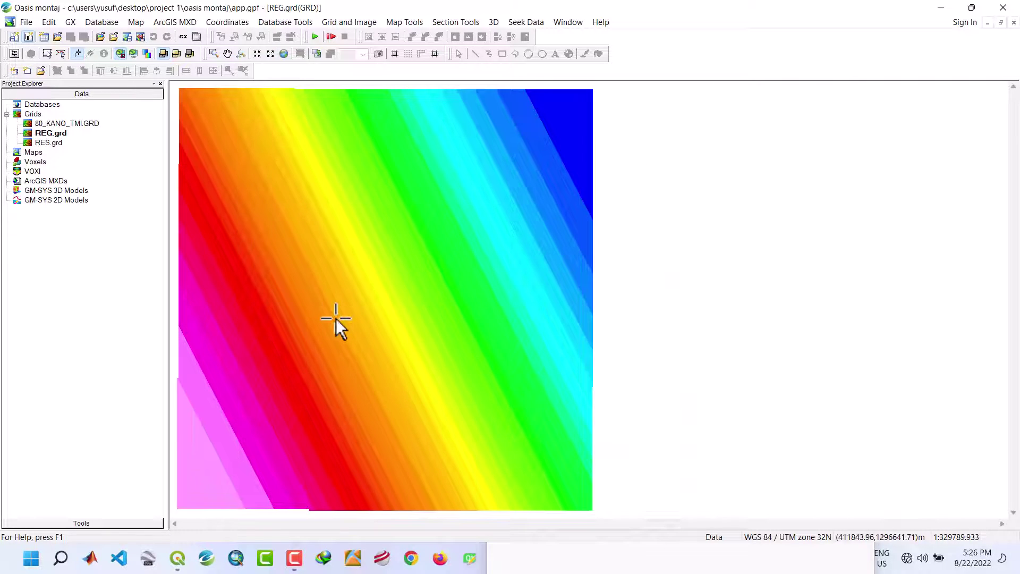
{"action": "left_click", "coordinate": [227, 53]}
{"action": "left_click_drag", "start_coordinate": [306, 269], "coordinate": [311, 269]}
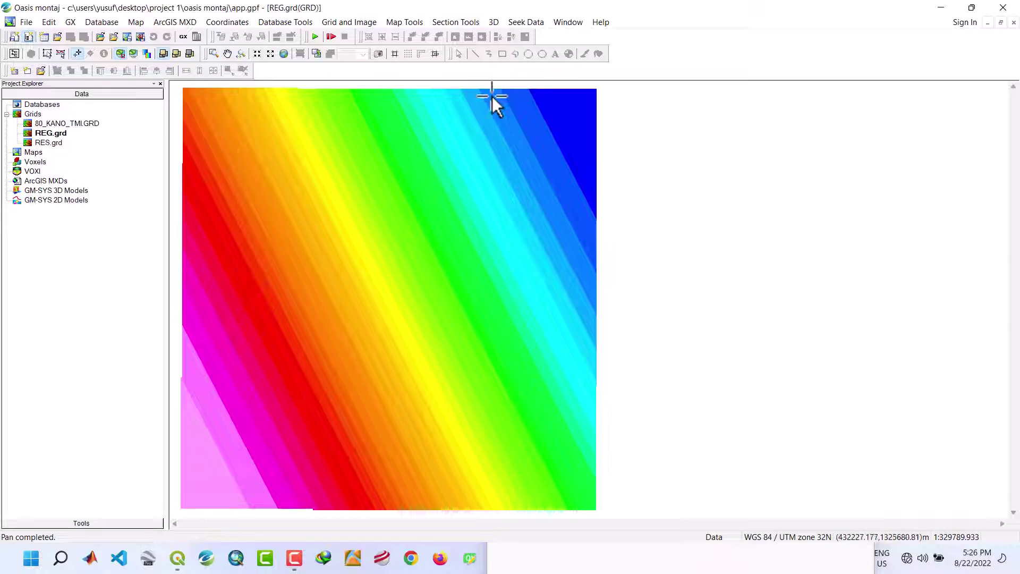
{"action": "left_click", "coordinate": [339, 21]}
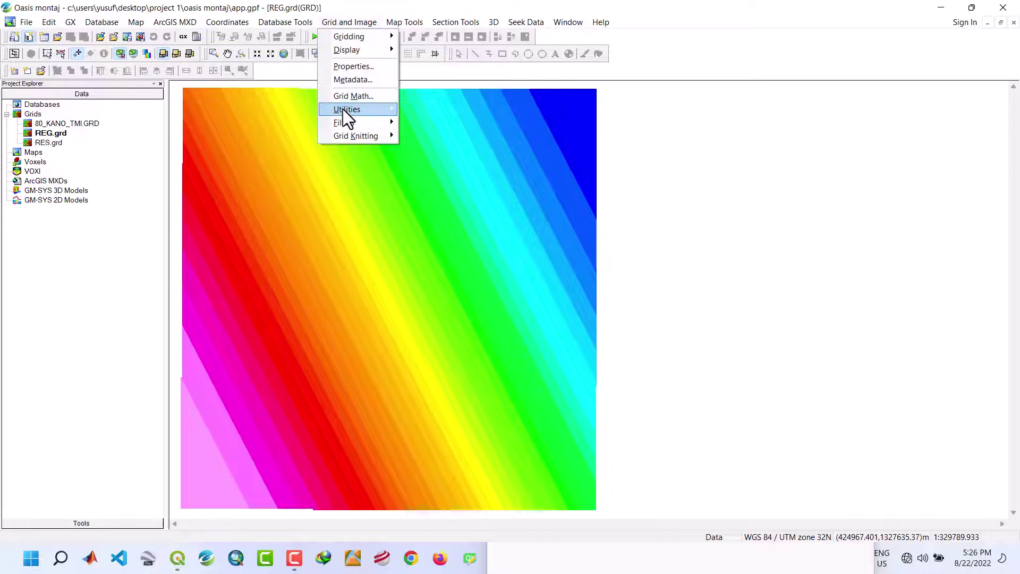
{"action": "mouse_move", "coordinate": [343, 110]}
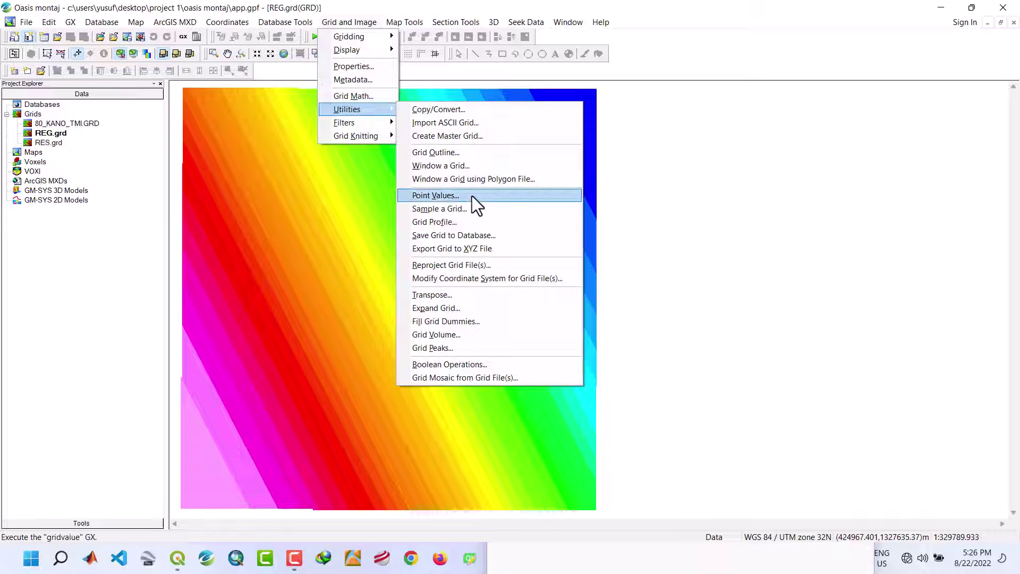
{"action": "left_click", "coordinate": [448, 265]}
{"action": "left_click", "coordinate": [613, 268]}
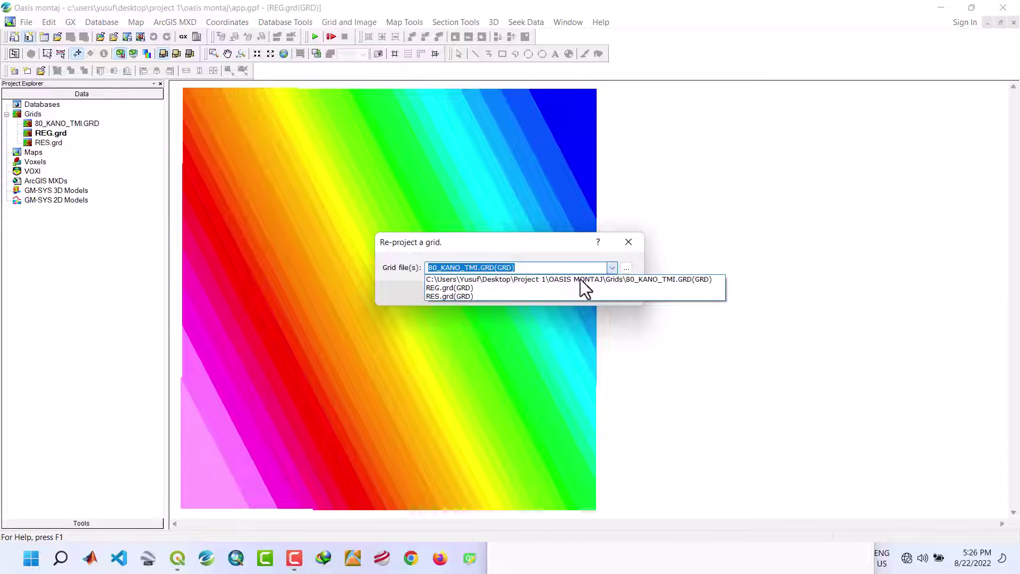
{"action": "left_click", "coordinate": [466, 290]}
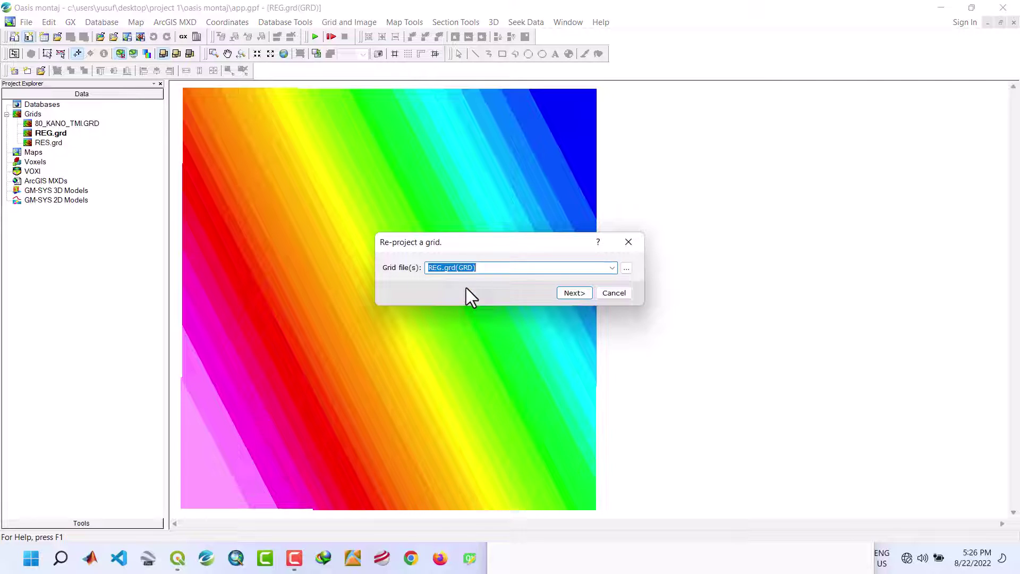
{"action": "left_click", "coordinate": [567, 293]}
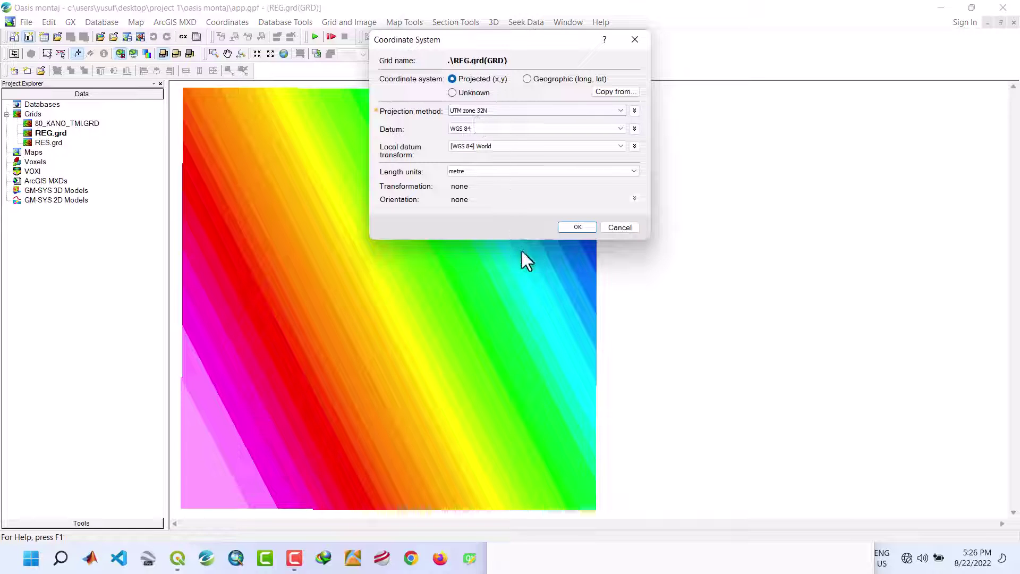
{"action": "left_click", "coordinate": [562, 230]}
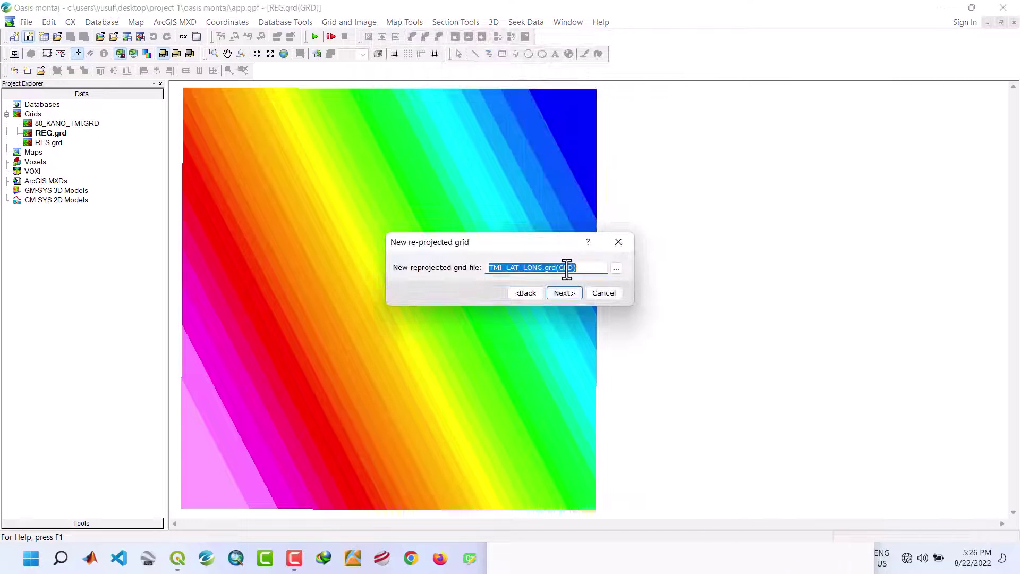
- Name the reprojected grid REG_LL, set its coordinate system to Geographic (long, lat) and create it
{"action": "type", "text": "REG_L"}
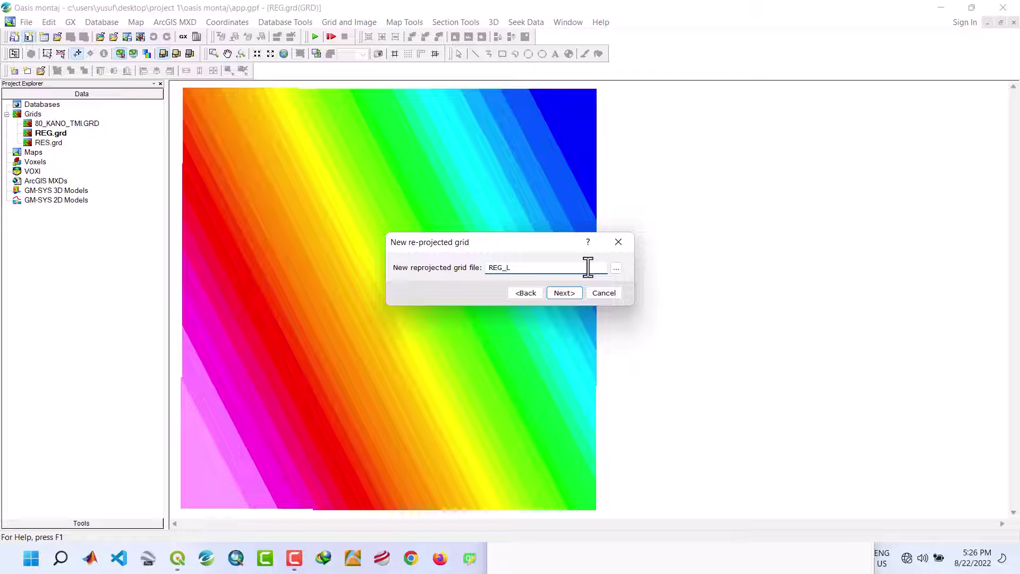
{"action": "type", "text": "L"}
{"action": "left_click", "coordinate": [568, 293]}
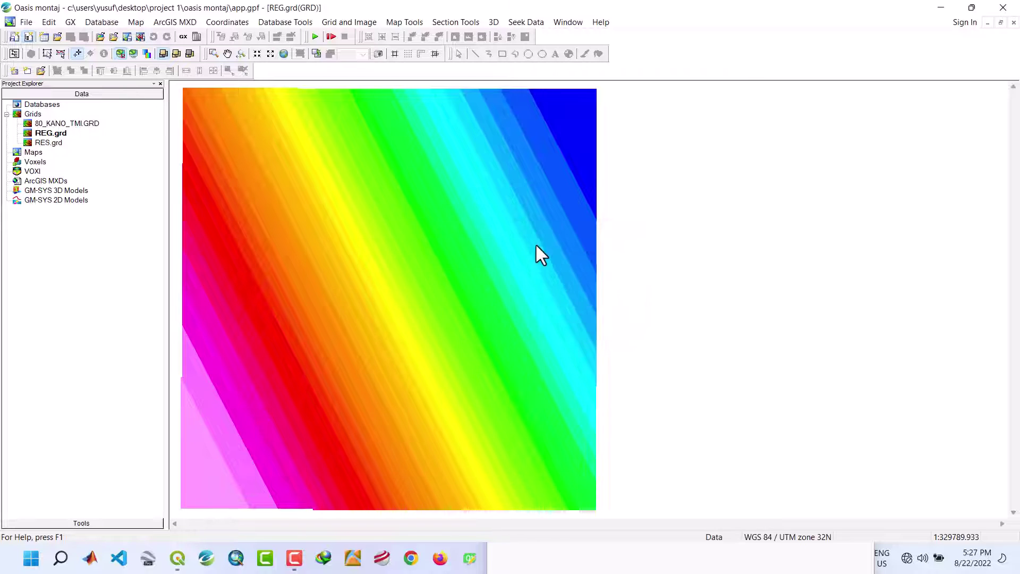
{"action": "left_click", "coordinate": [526, 79]}
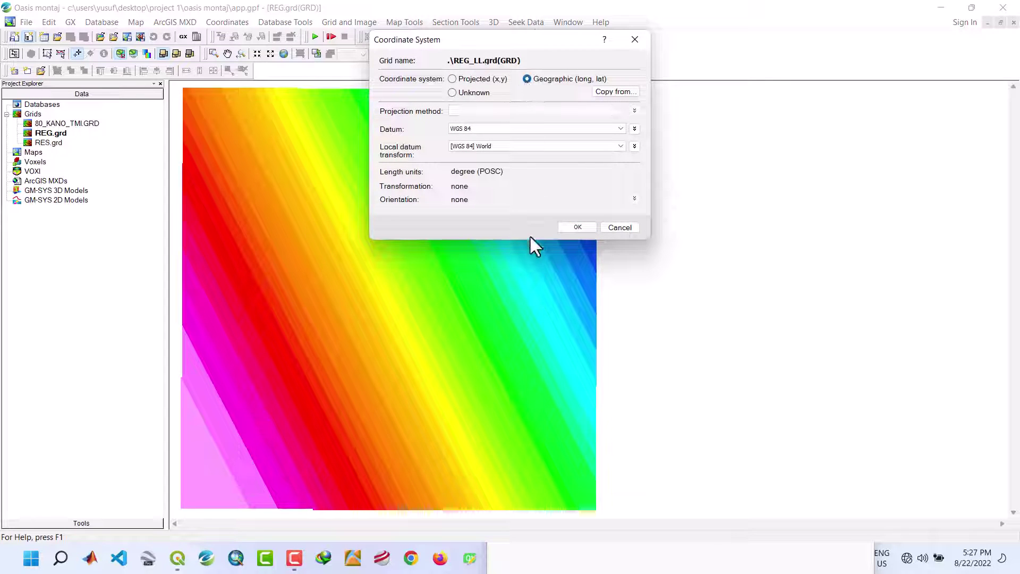
{"action": "left_click", "coordinate": [576, 227]}
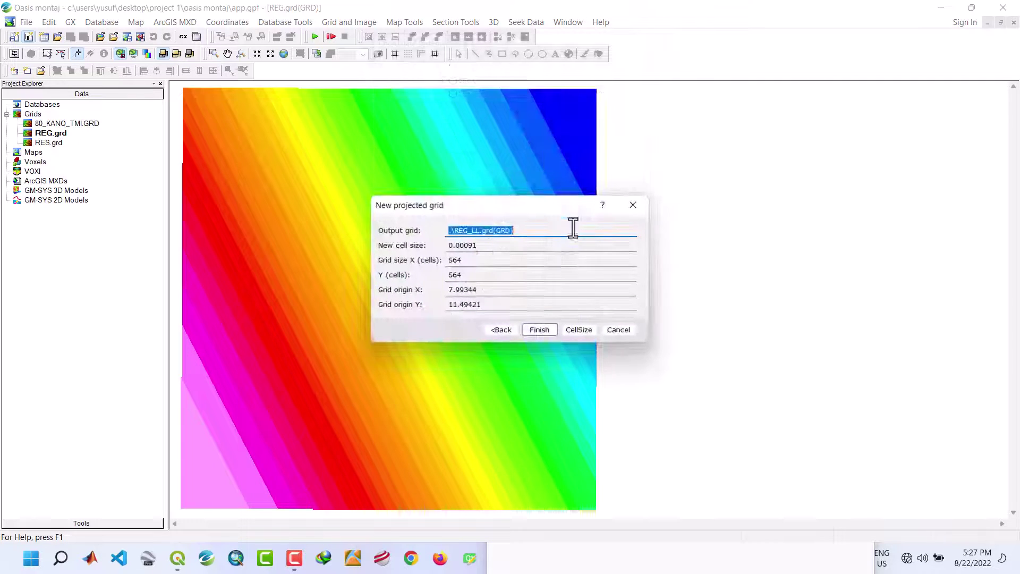
{"action": "left_click", "coordinate": [539, 331]}
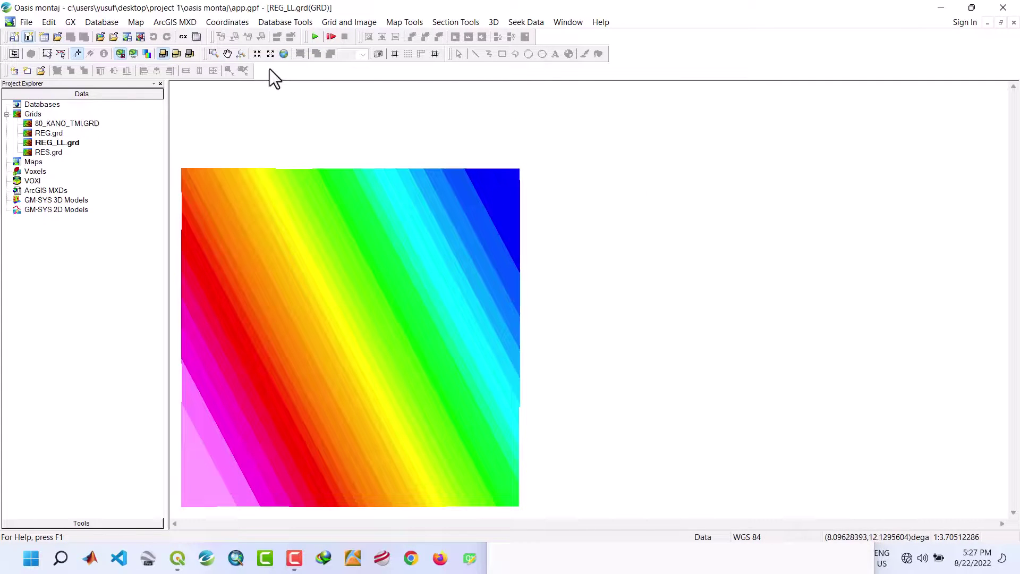
{"action": "left_click", "coordinate": [282, 55]}
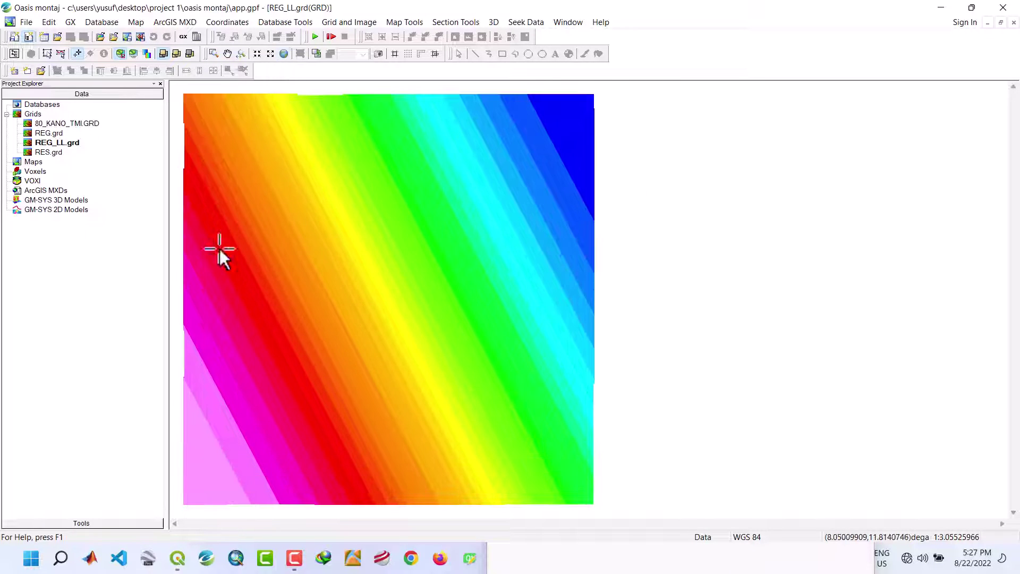
- Remove the REG.grd grid from the project
{"action": "left_click", "coordinate": [51, 136]}
{"action": "left_click", "coordinate": [51, 136]}
{"action": "right_click", "coordinate": [51, 136]}
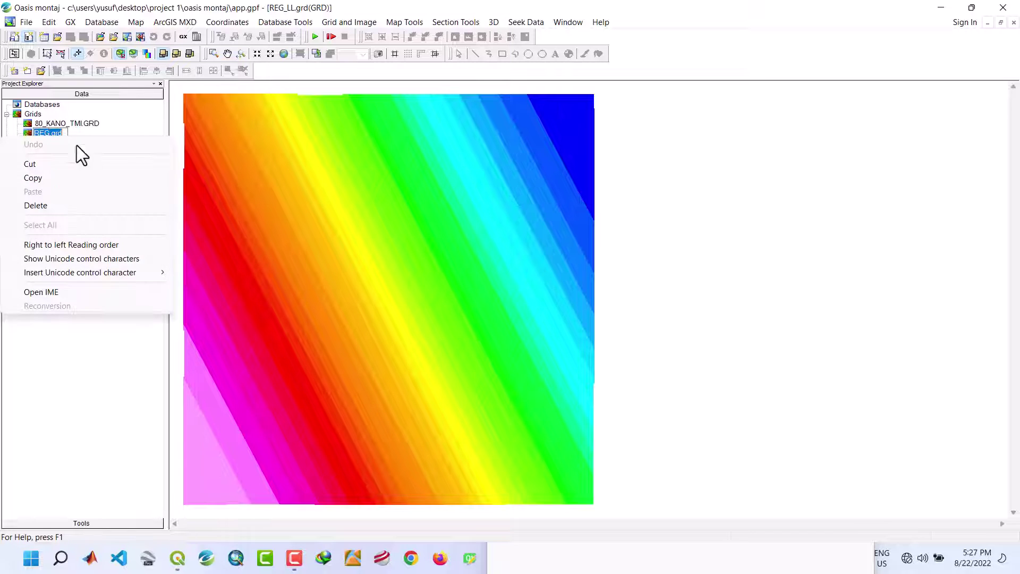
{"action": "left_click", "coordinate": [105, 127]}
{"action": "right_click", "coordinate": [57, 133]}
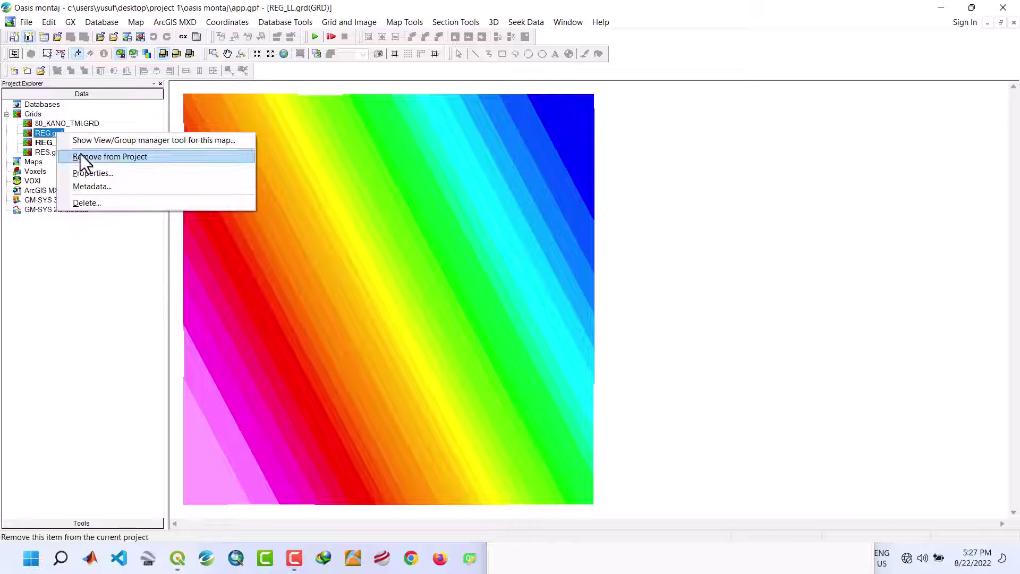
{"action": "left_click", "coordinate": [81, 154]}
- Display RES.grd, choose it as the grid to reproject and accept UTM zone 32N, WGS 84 as its source coordinate system
{"action": "double_click", "coordinate": [45, 144]}
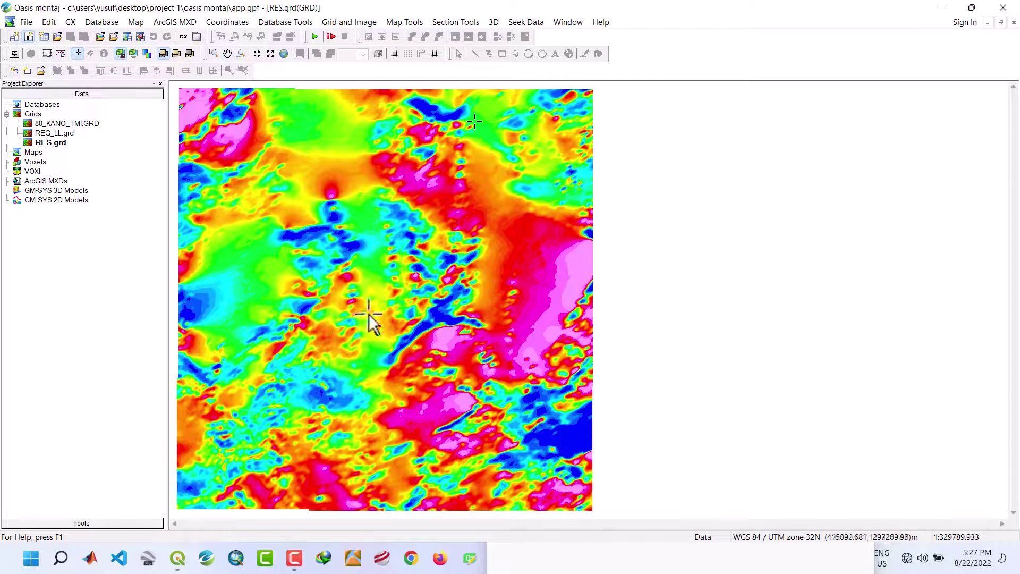
{"action": "left_click", "coordinate": [351, 21]}
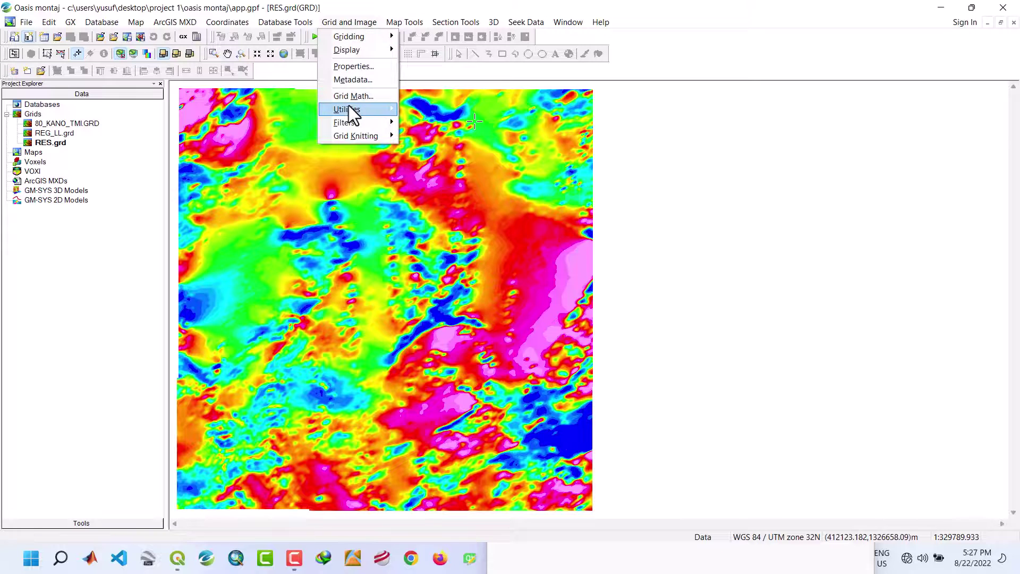
{"action": "mouse_move", "coordinate": [349, 109]}
{"action": "left_click", "coordinate": [451, 265]}
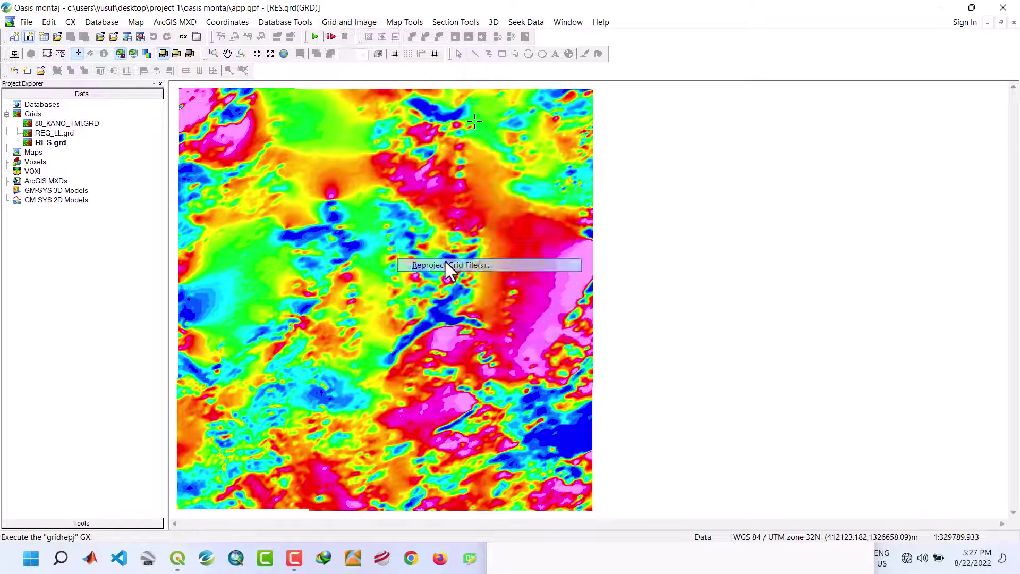
{"action": "left_click", "coordinate": [611, 269]}
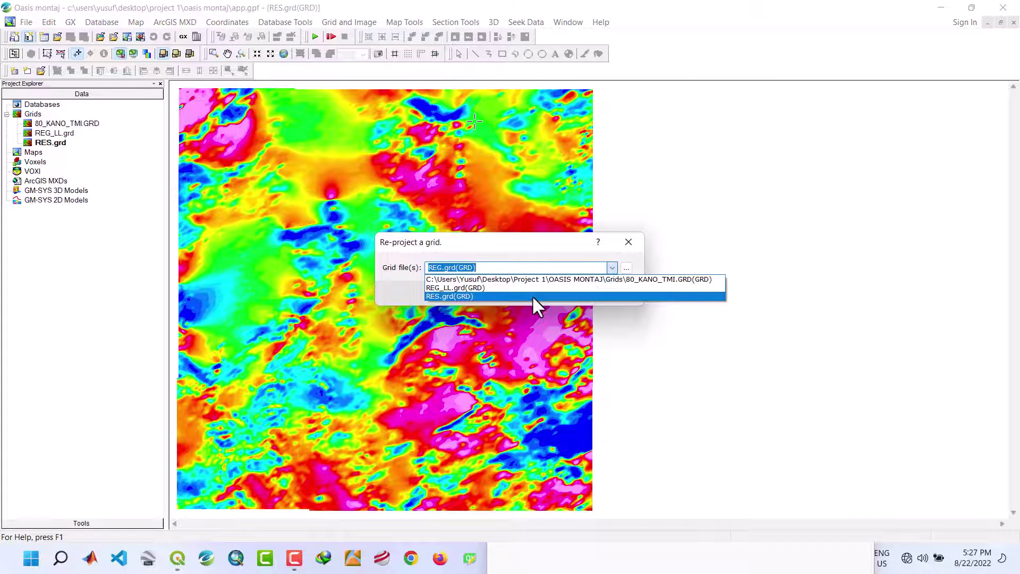
{"action": "left_click", "coordinate": [532, 296]}
{"action": "left_click", "coordinate": [587, 296]}
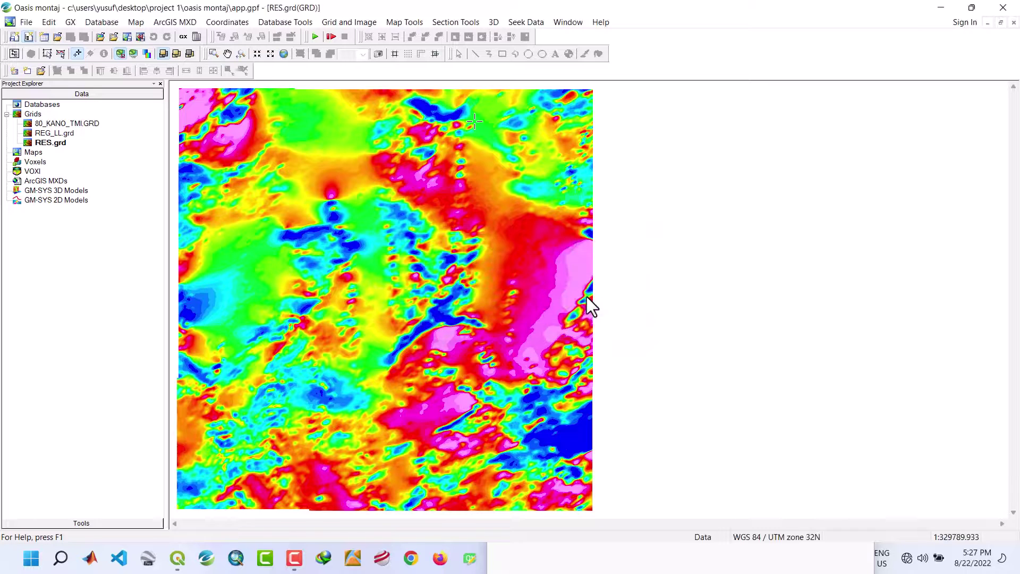
{"action": "left_click", "coordinate": [564, 228]}
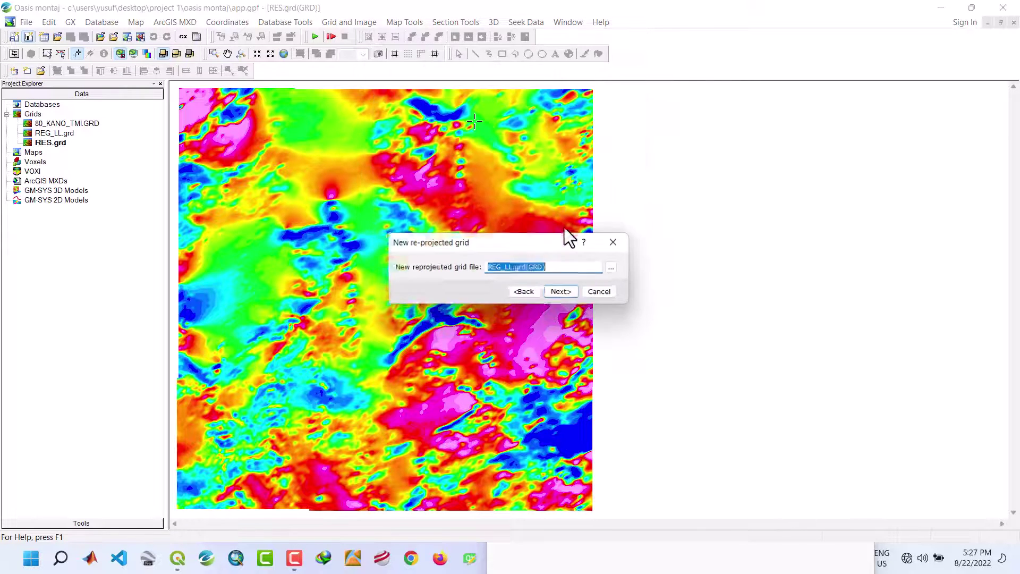
- Name the reprojected residual grid RES_LL, set its coordinate system to Geographic (long, lat) and create it
{"action": "type", "text": "RES_LL"}
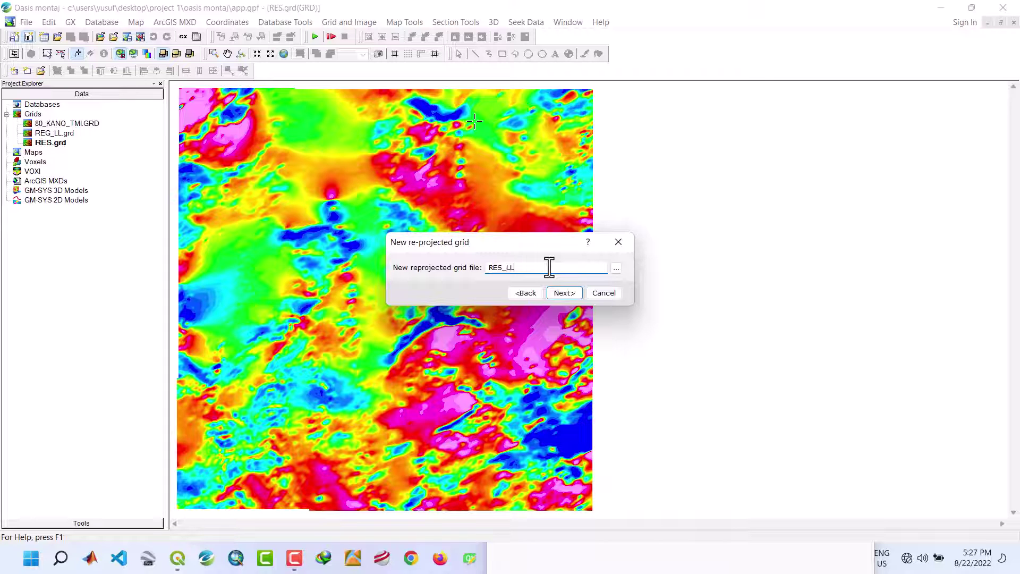
{"action": "left_click", "coordinate": [558, 295]}
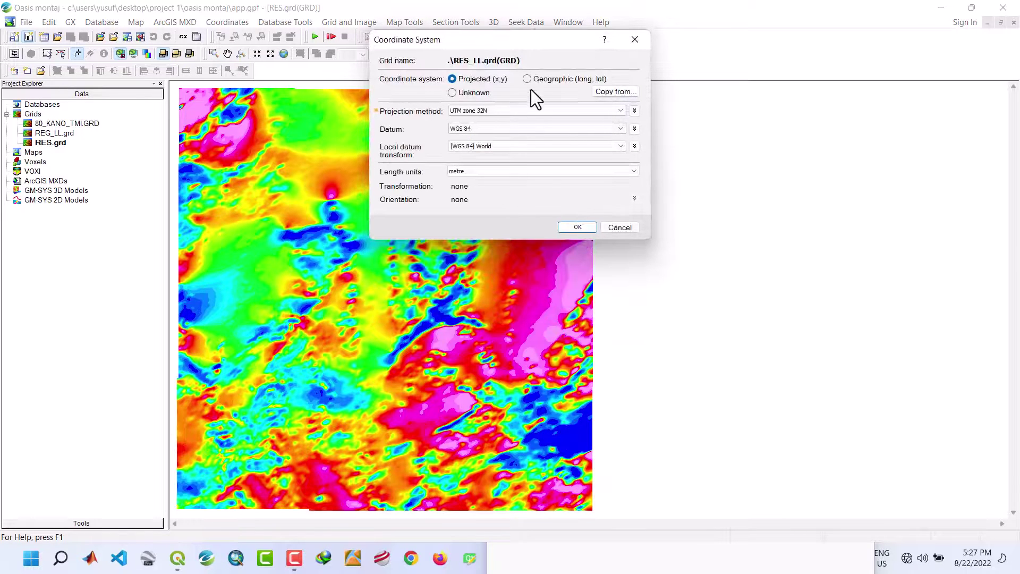
{"action": "left_click", "coordinate": [528, 79]}
{"action": "left_click", "coordinate": [577, 227]}
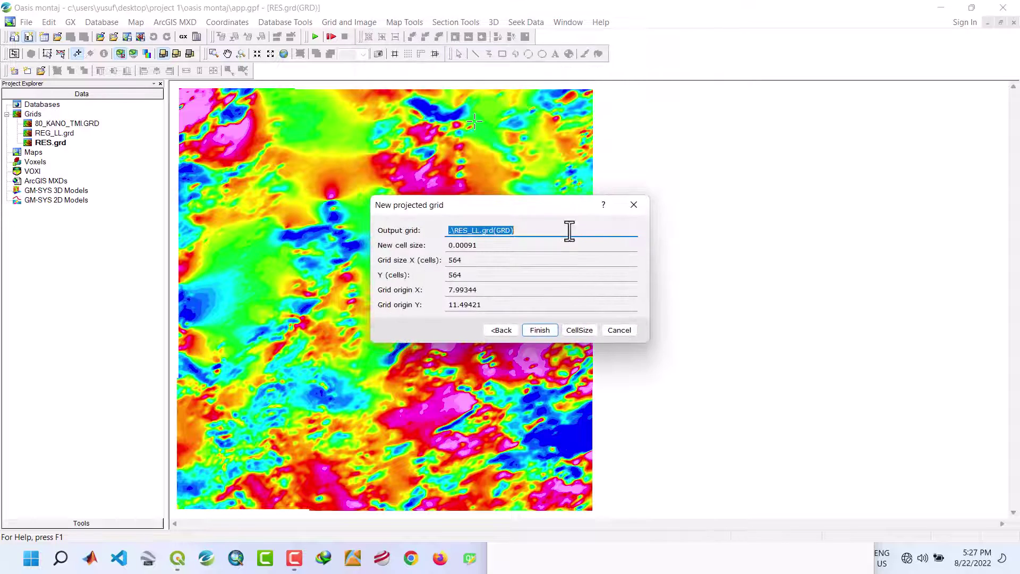
{"action": "left_click", "coordinate": [543, 330]}
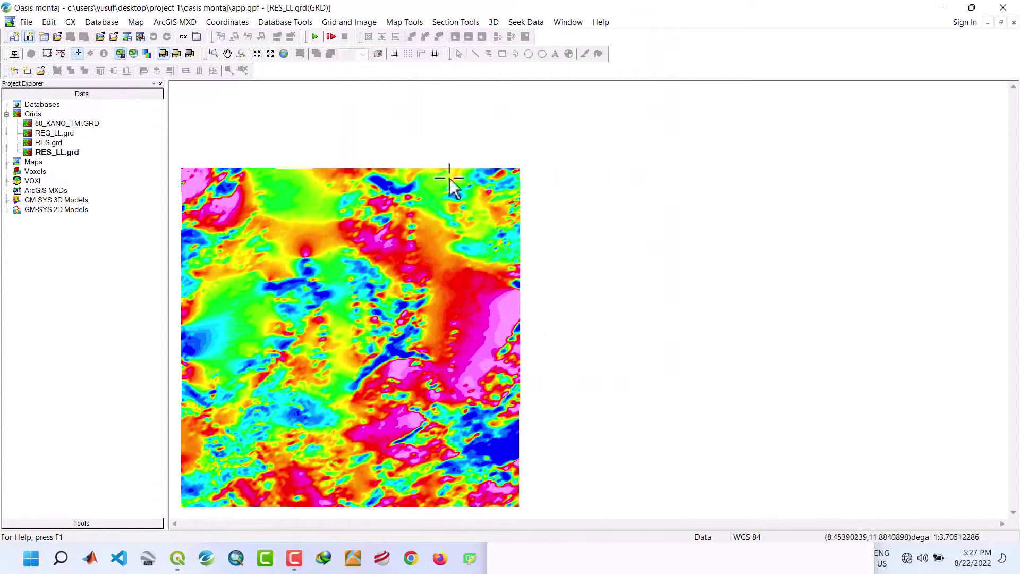
{"action": "left_click", "coordinate": [290, 53]}
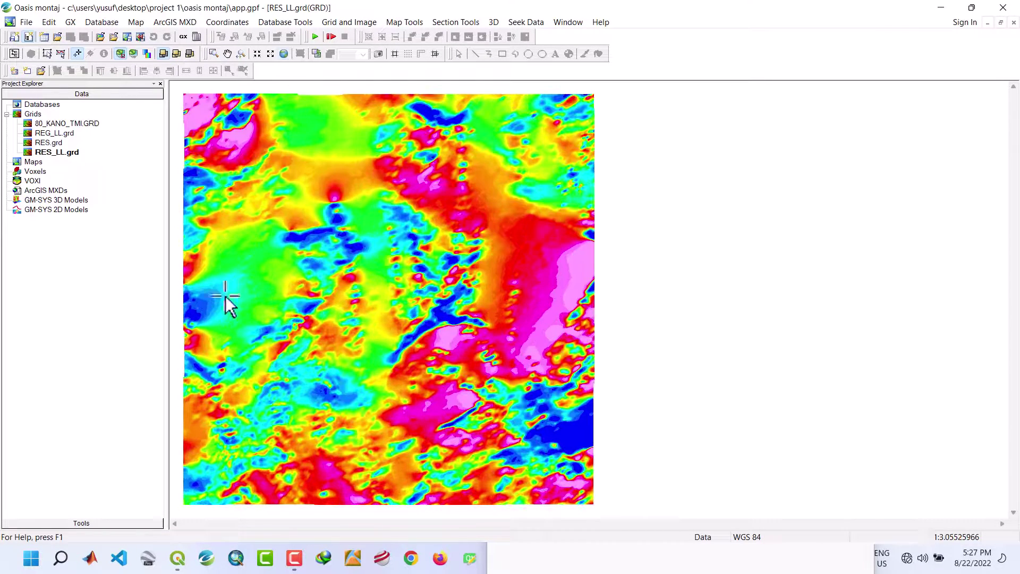
- Display 80_KANO_TMI.GRD, choose it as the grid to reproject and accept UTM zone 32N, WGS 84 as its source coordinate system
{"action": "double_click", "coordinate": [56, 126]}
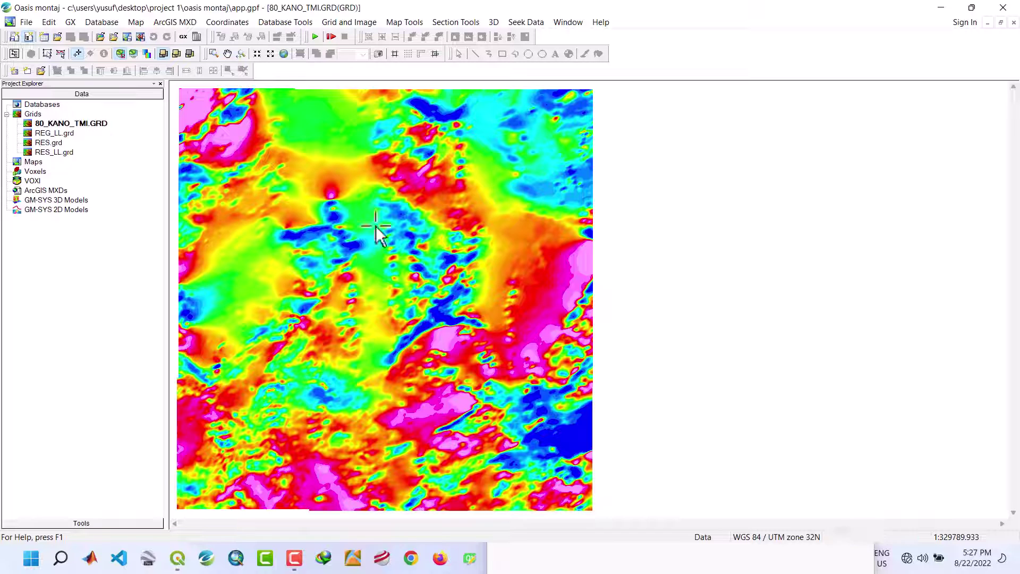
{"action": "left_click", "coordinate": [347, 23]}
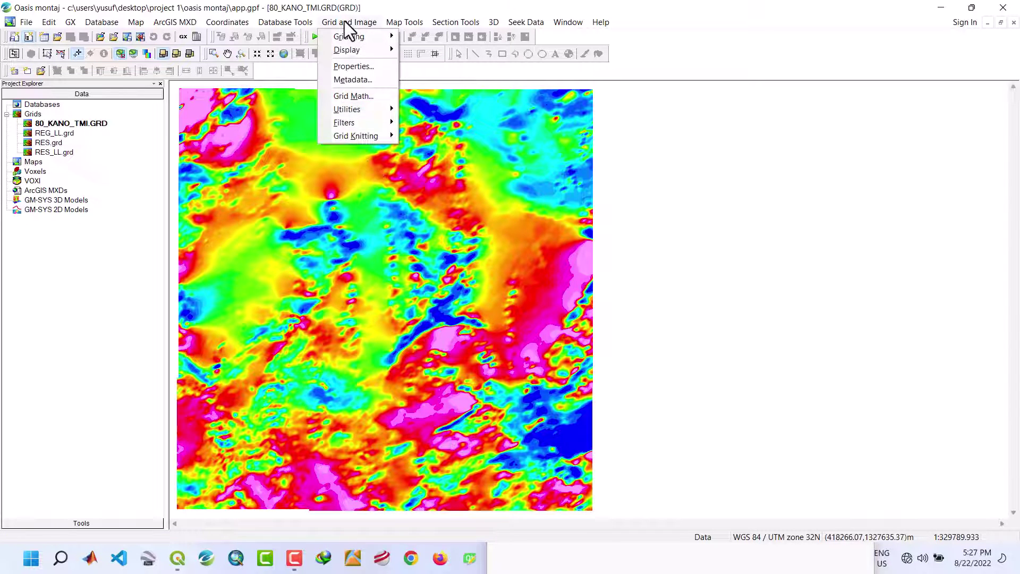
{"action": "mouse_move", "coordinate": [357, 106]}
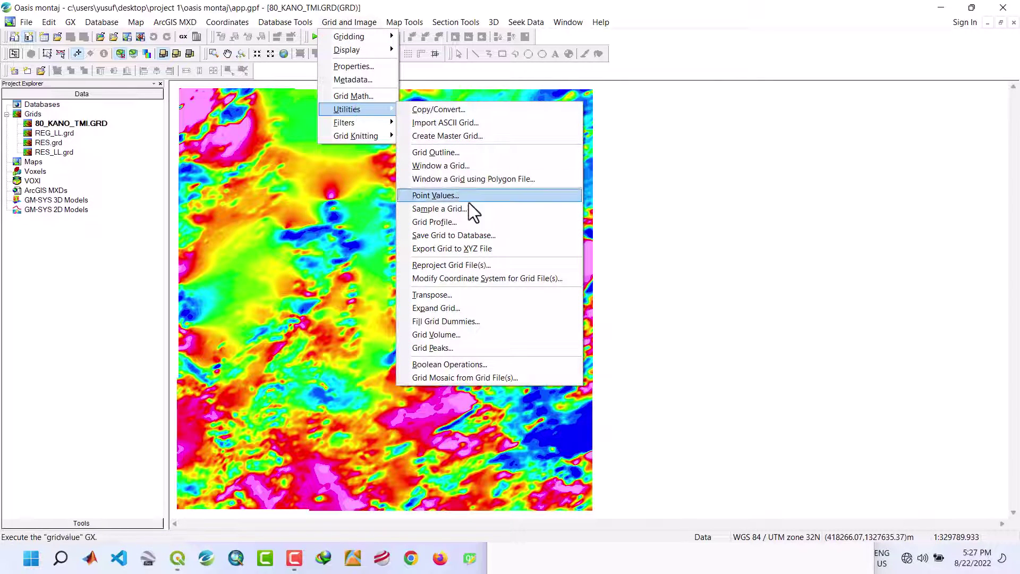
{"action": "left_click", "coordinate": [451, 268]}
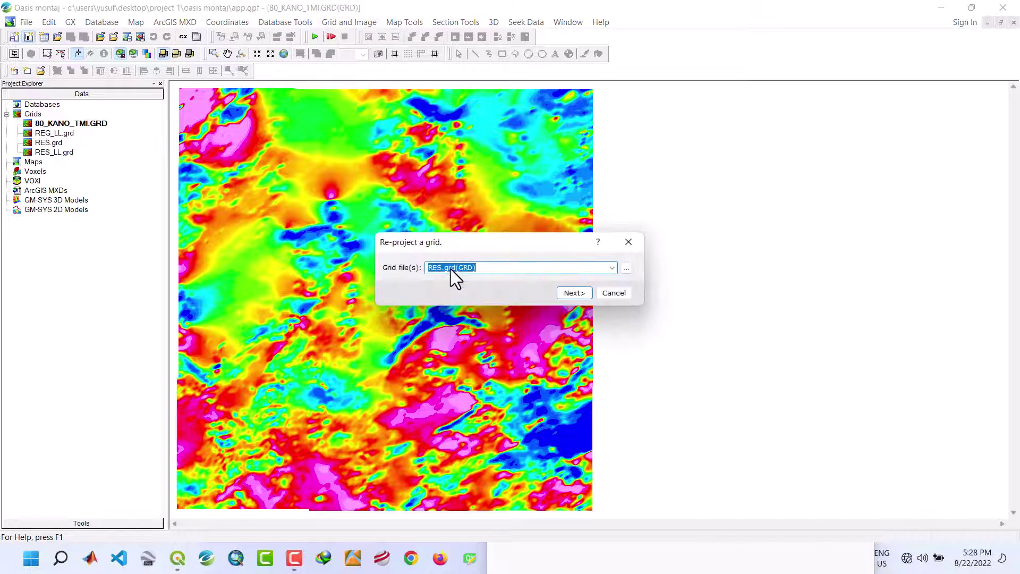
{"action": "left_click", "coordinate": [625, 268]}
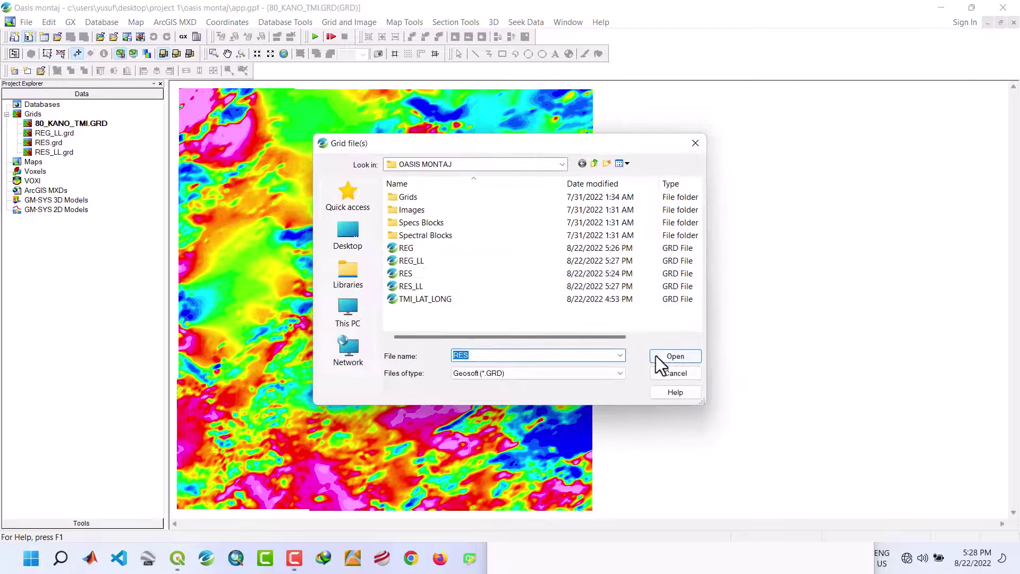
{"action": "left_click", "coordinate": [675, 358]}
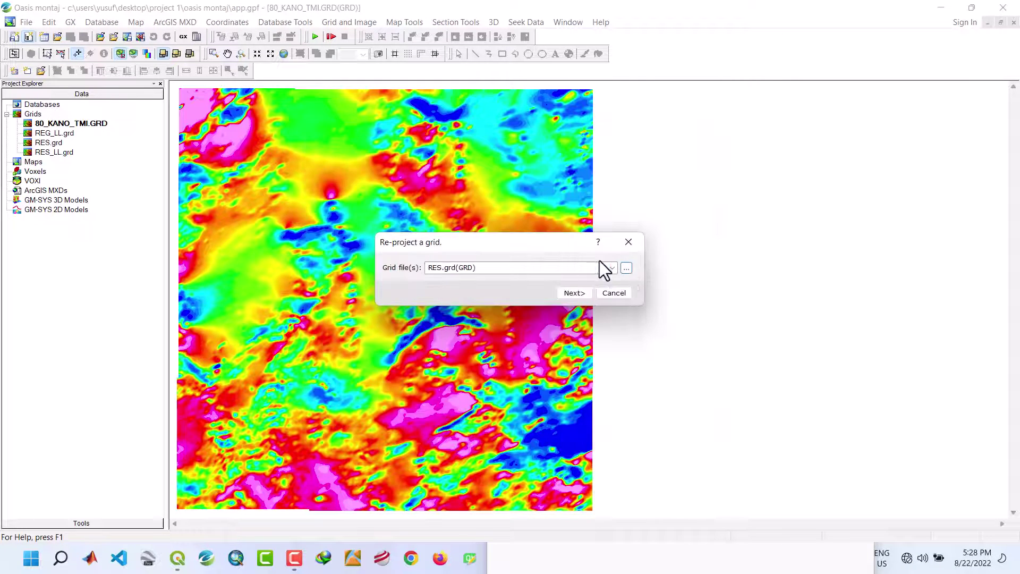
{"action": "left_click", "coordinate": [613, 267]}
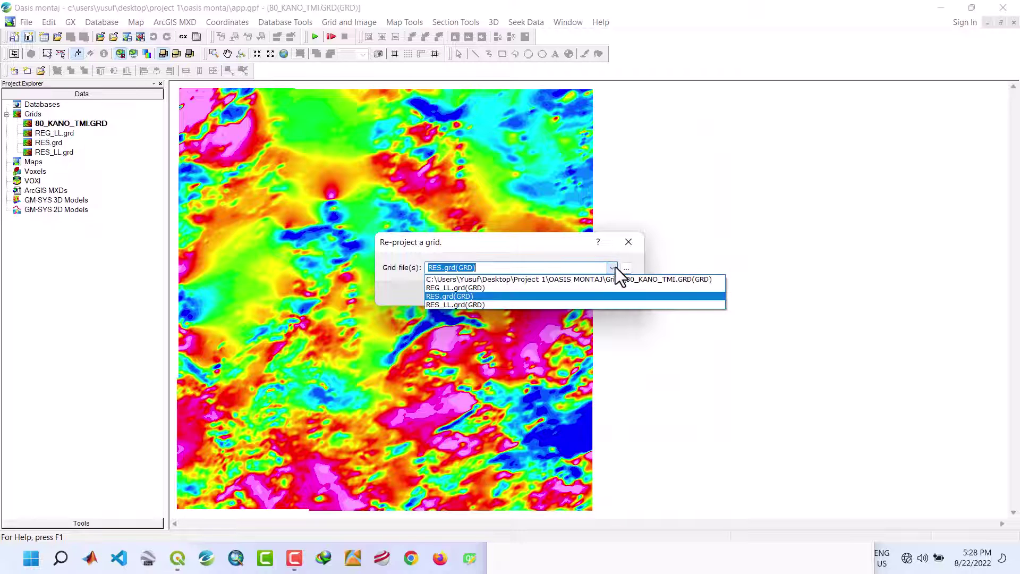
{"action": "left_click", "coordinate": [581, 279]}
{"action": "left_click", "coordinate": [582, 292]}
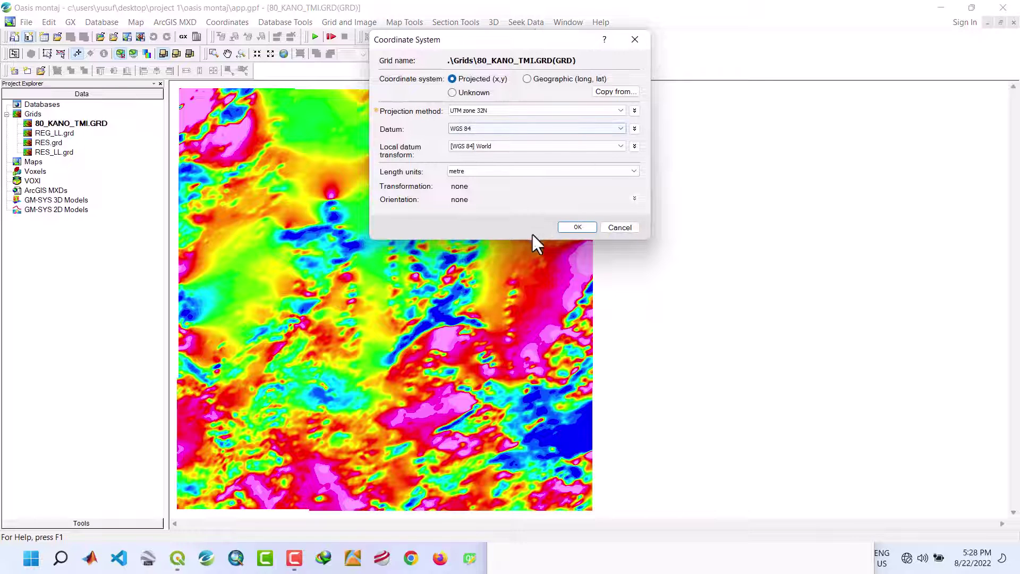
{"action": "left_click", "coordinate": [577, 227]}
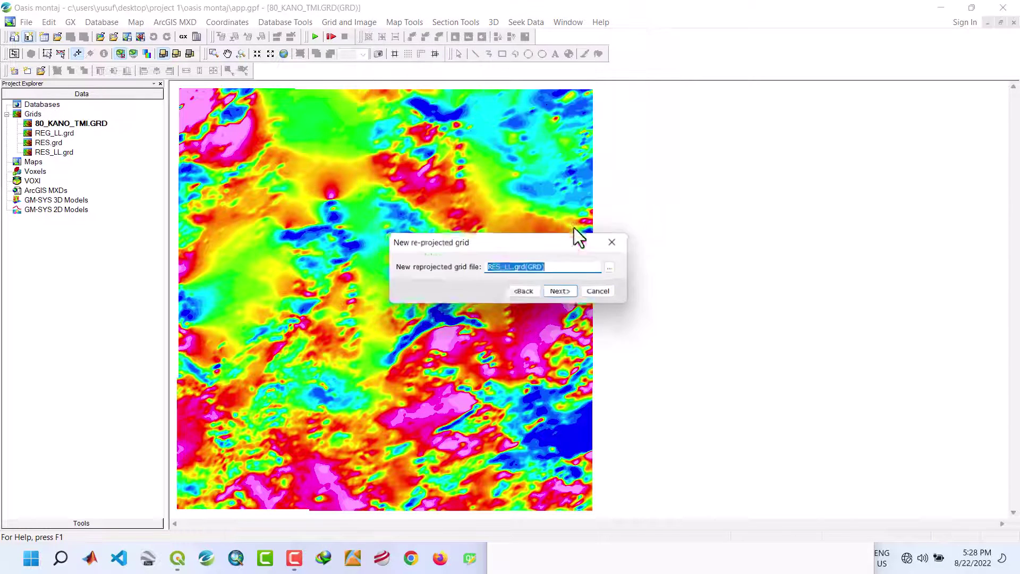
- Name the reprojected TMI grid TMI_LL, set its coordinate system to Geographic (long, lat) and create it
{"action": "type", "text": "TMI_LL"}
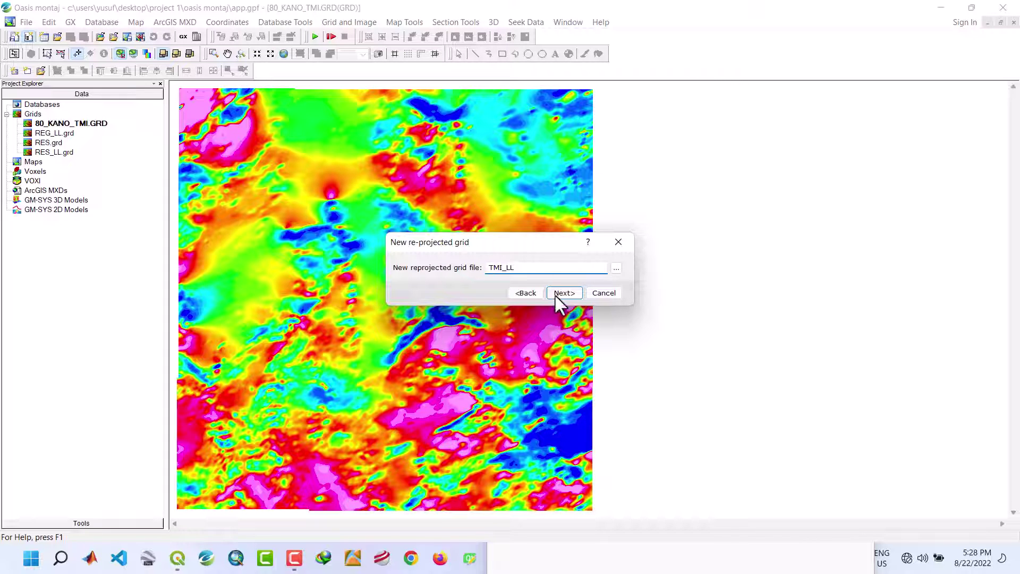
{"action": "left_click", "coordinate": [556, 295]}
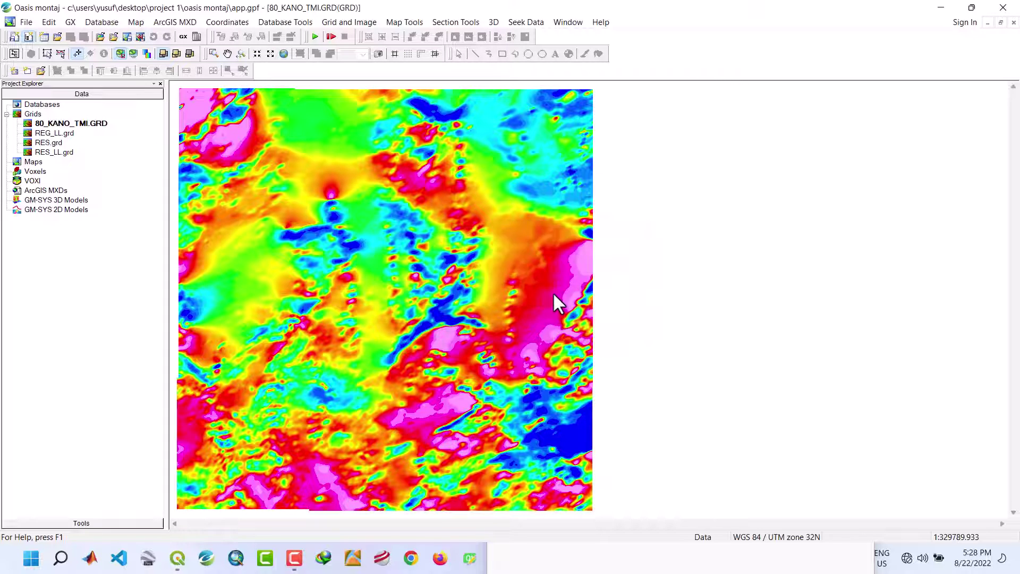
{"action": "left_click", "coordinate": [527, 80]}
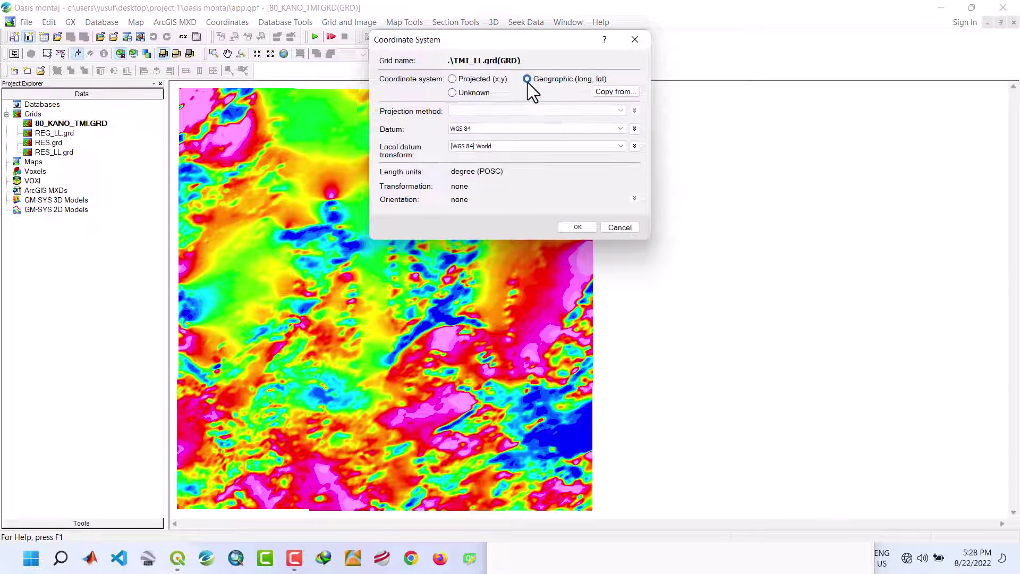
{"action": "left_click", "coordinate": [588, 229]}
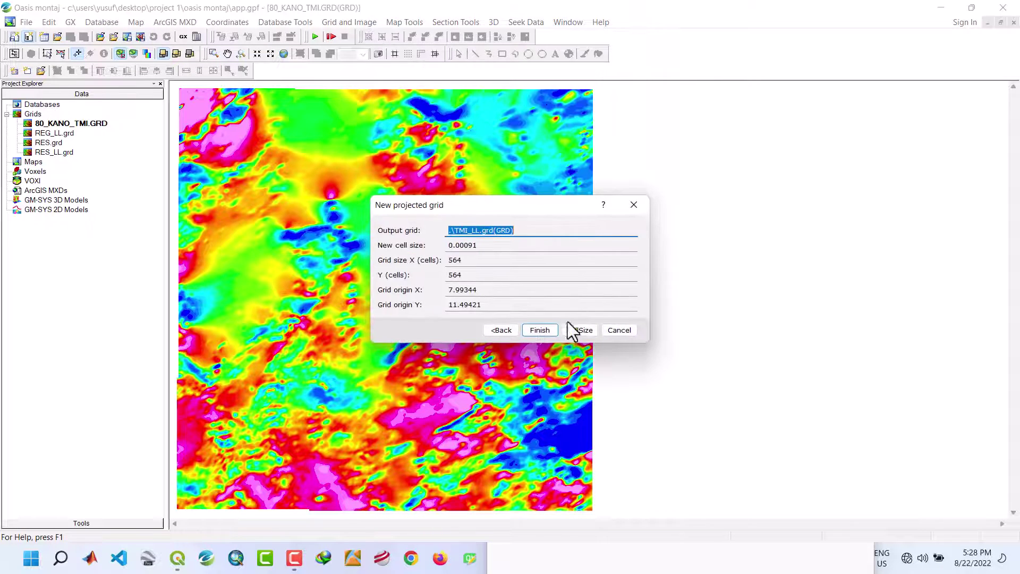
{"action": "left_click", "coordinate": [541, 330]}
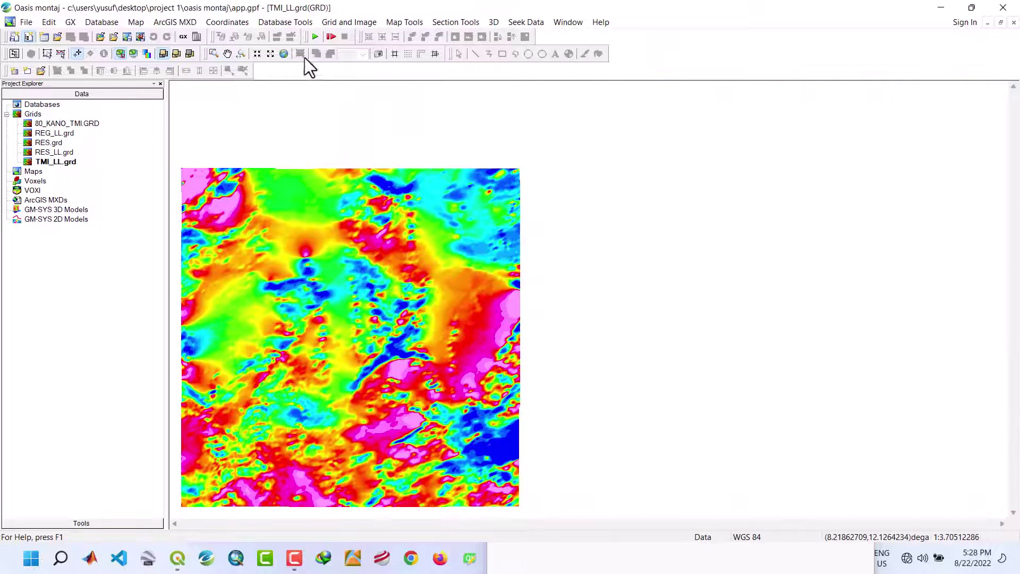
{"action": "left_click", "coordinate": [280, 53]}
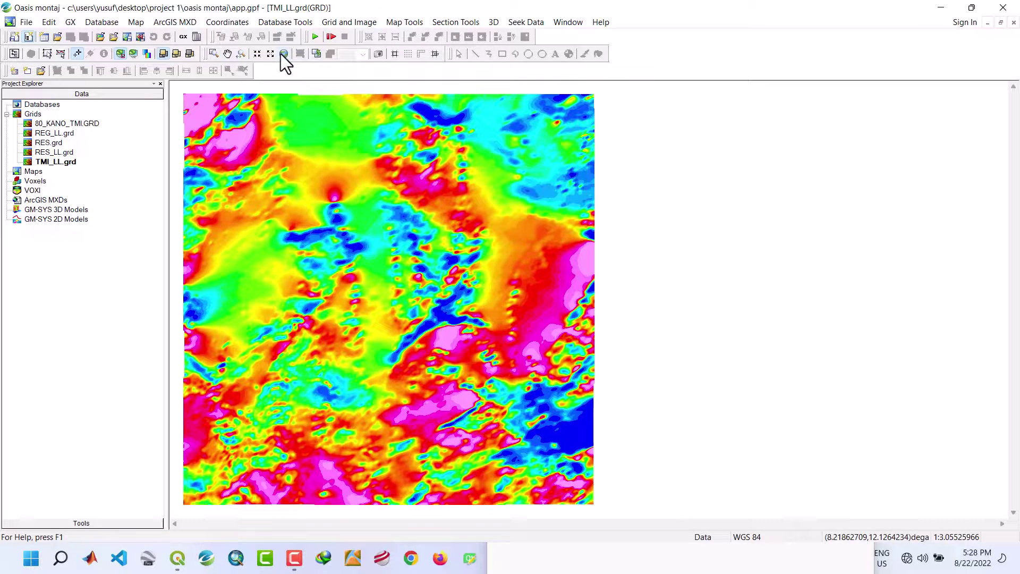
- Remove the 80_KANO_TMI.GRD grid from the project
{"action": "right_click", "coordinate": [50, 125]}
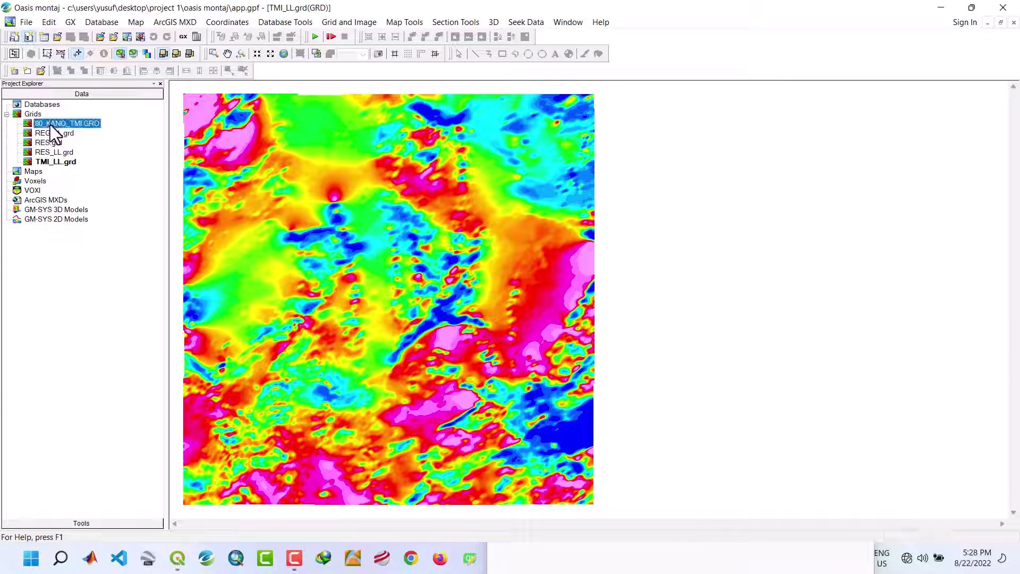
{"action": "left_click", "coordinate": [94, 123]}
{"action": "right_click", "coordinate": [93, 123]}
{"action": "left_click", "coordinate": [108, 142]}
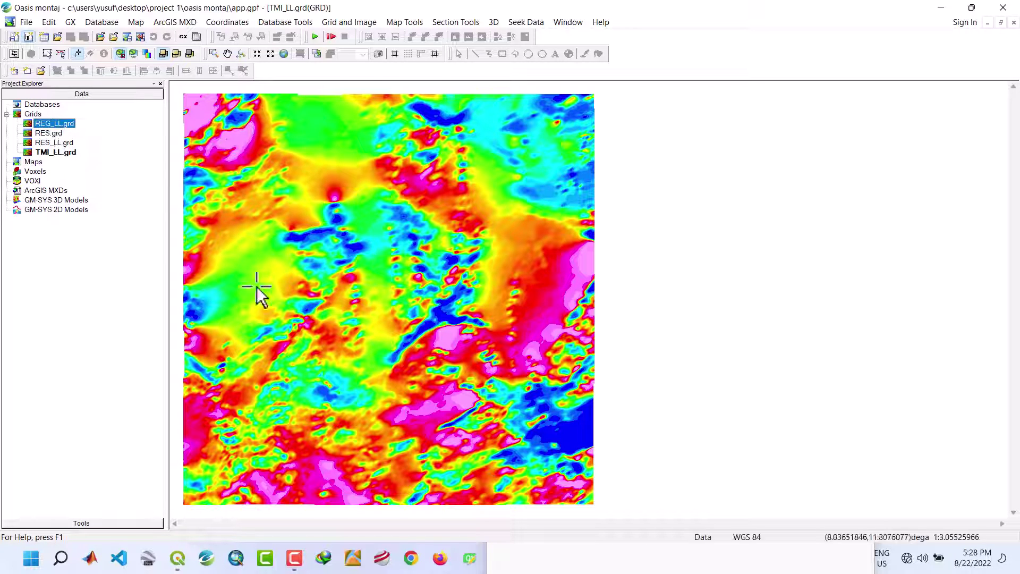
- Start a new map and take its data range from the TMI_LL.grd grid
{"action": "double_click", "coordinate": [58, 153]}
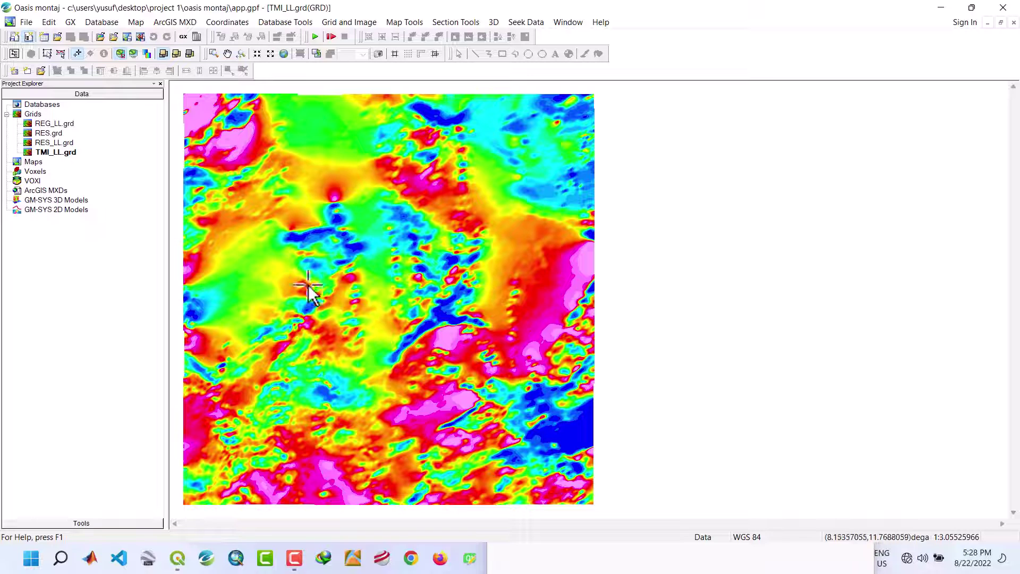
{"action": "left_click", "coordinate": [136, 23]}
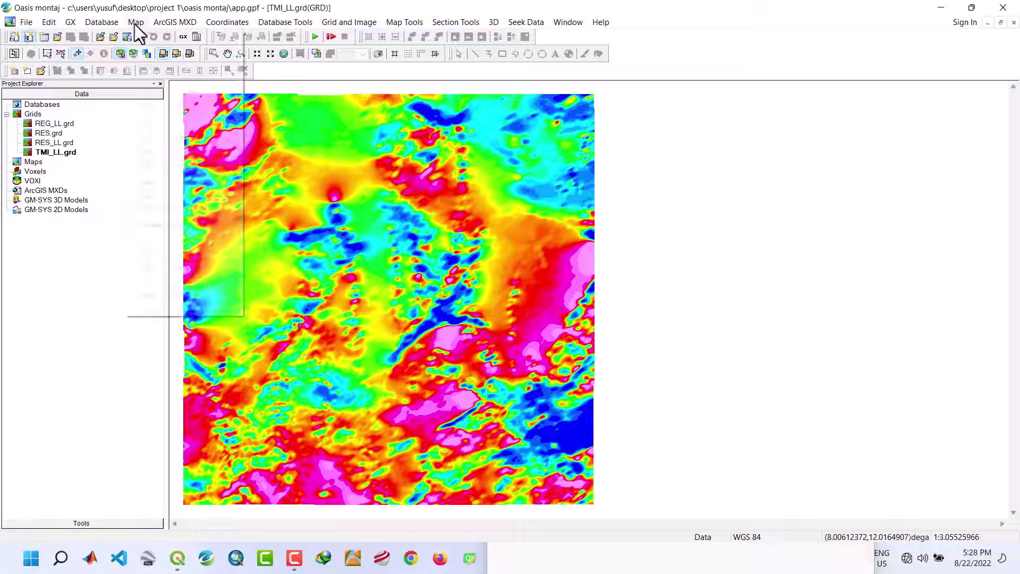
{"action": "left_click", "coordinate": [142, 34]}
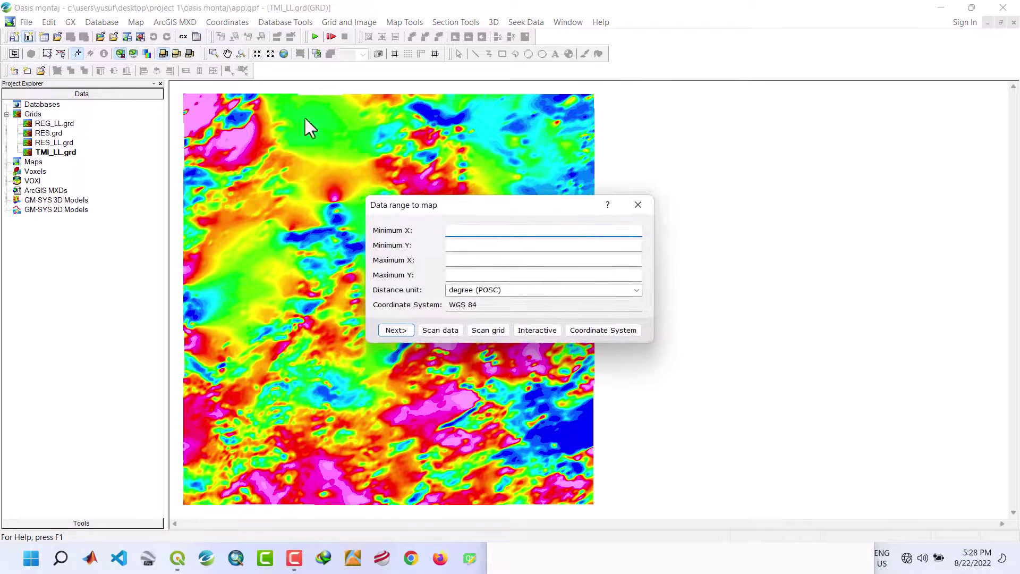
{"action": "left_click", "coordinate": [486, 332]}
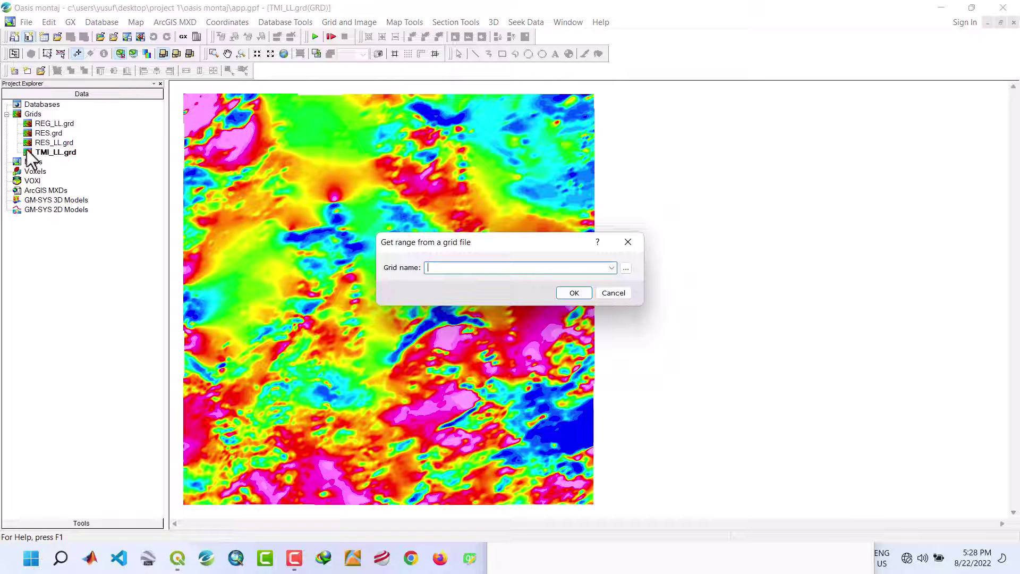
{"action": "left_click", "coordinate": [612, 268]}
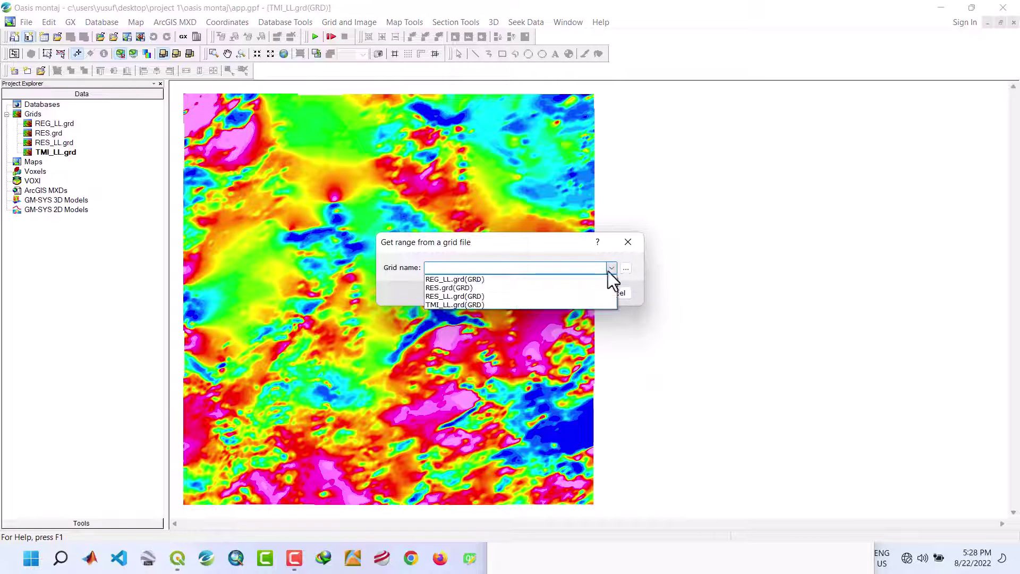
{"action": "left_click", "coordinate": [460, 304]}
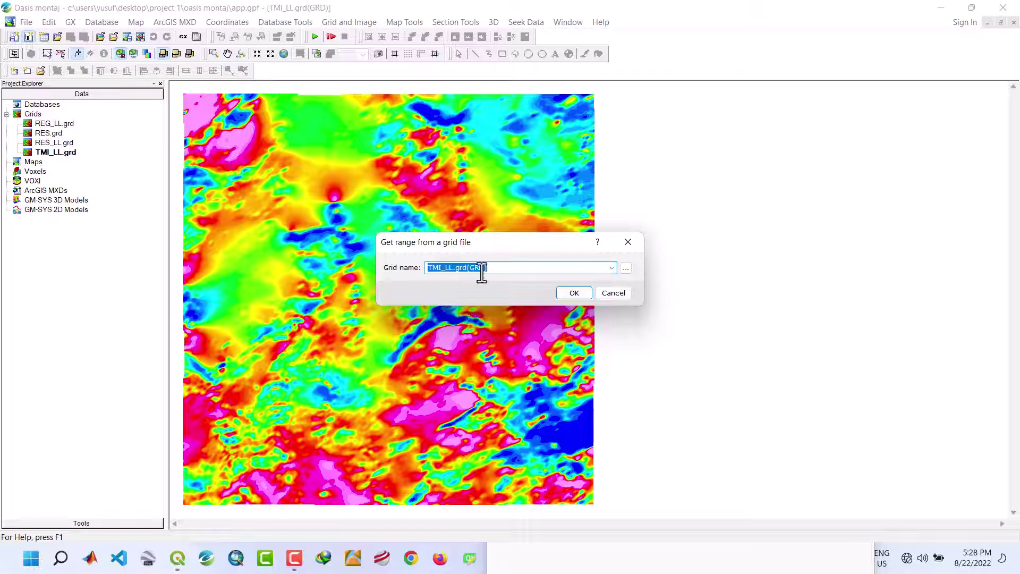
{"action": "left_click", "coordinate": [582, 293]}
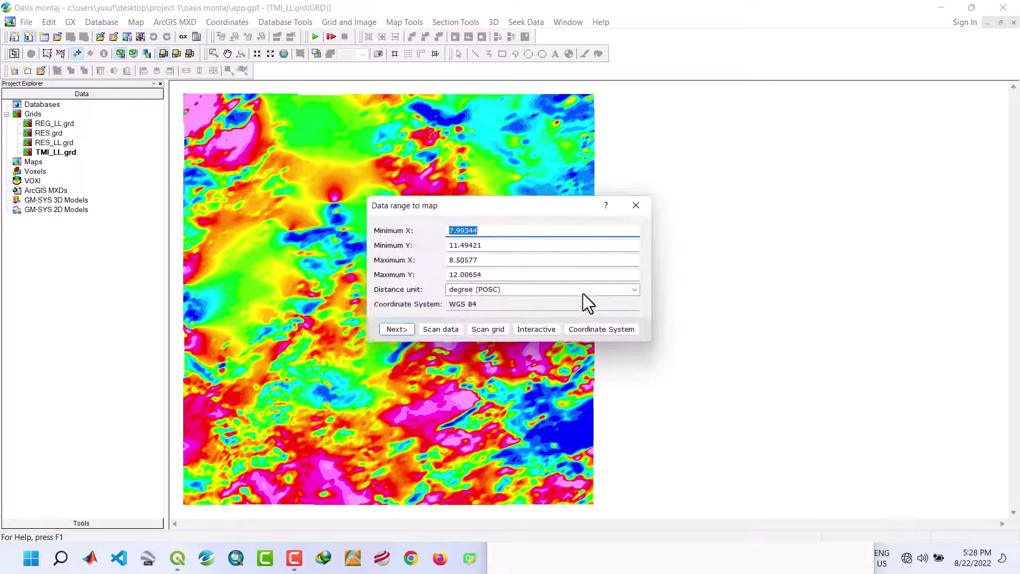
- Name the new map TMI MAP, keep the landscape letter template, calculate its default scale and create it
{"action": "left_click", "coordinate": [394, 331]}
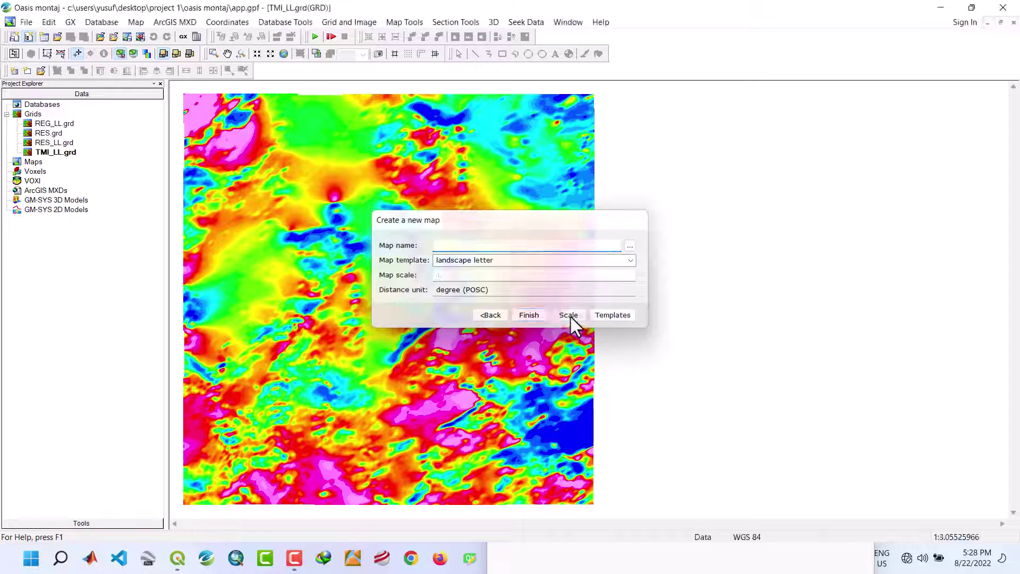
{"action": "left_click", "coordinate": [569, 315]}
{"action": "type", "text": "TMI MAP"}
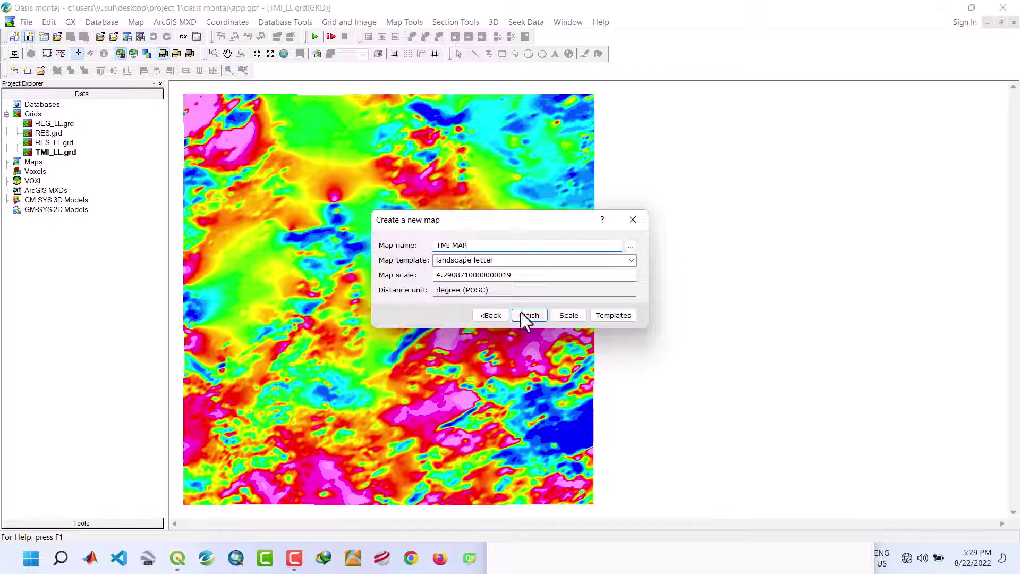
{"action": "left_click", "coordinate": [534, 318]}
- Start a figure-style base map and set its right margin to 5 cm and left margin to 1 cm
{"action": "left_click", "coordinate": [397, 22]}
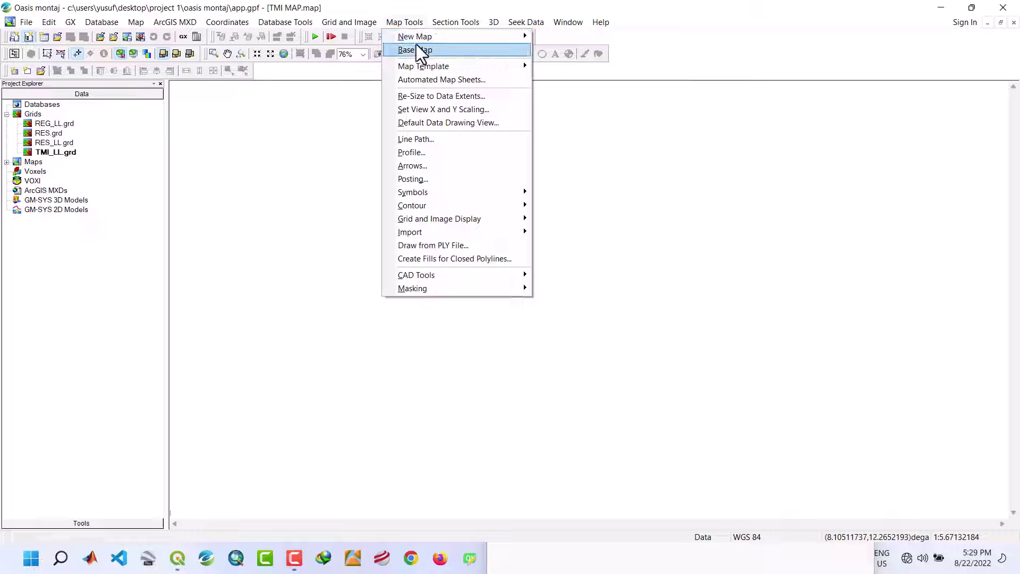
{"action": "mouse_move", "coordinate": [419, 51]}
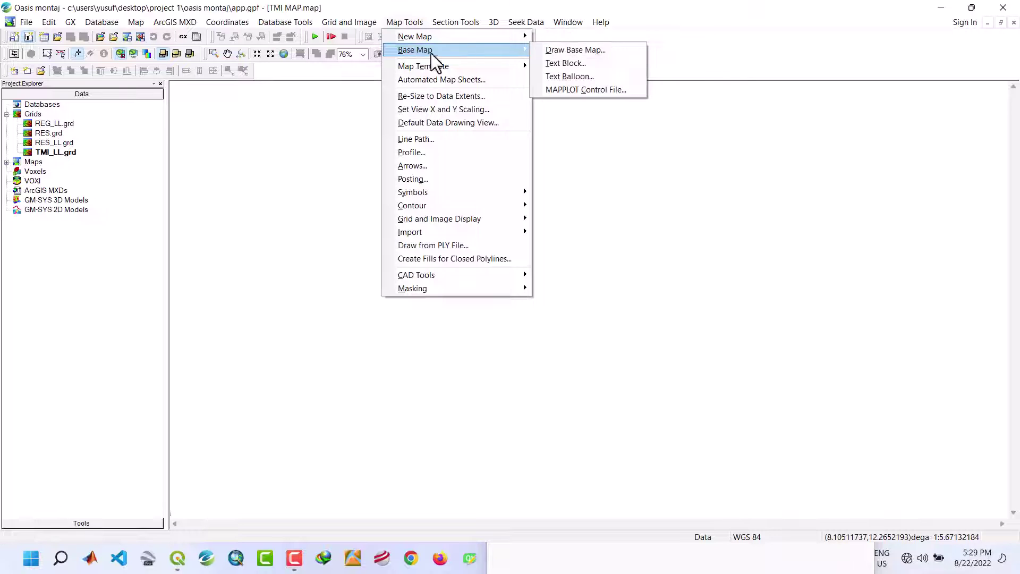
{"action": "left_click", "coordinate": [561, 50]}
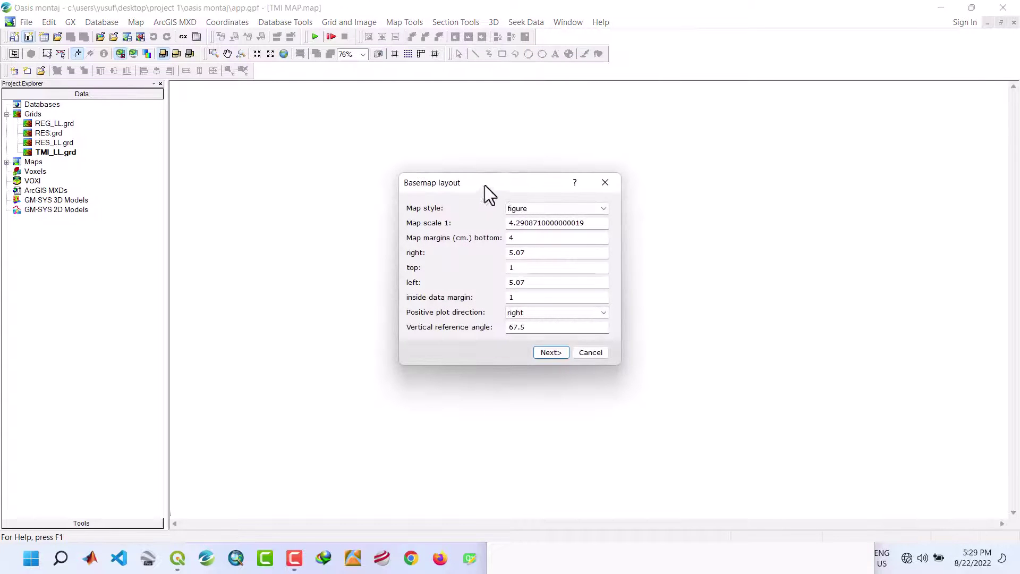
{"action": "left_click_drag", "start_coordinate": [485, 186], "coordinate": [374, 162]}
{"action": "left_click", "coordinate": [433, 232]}
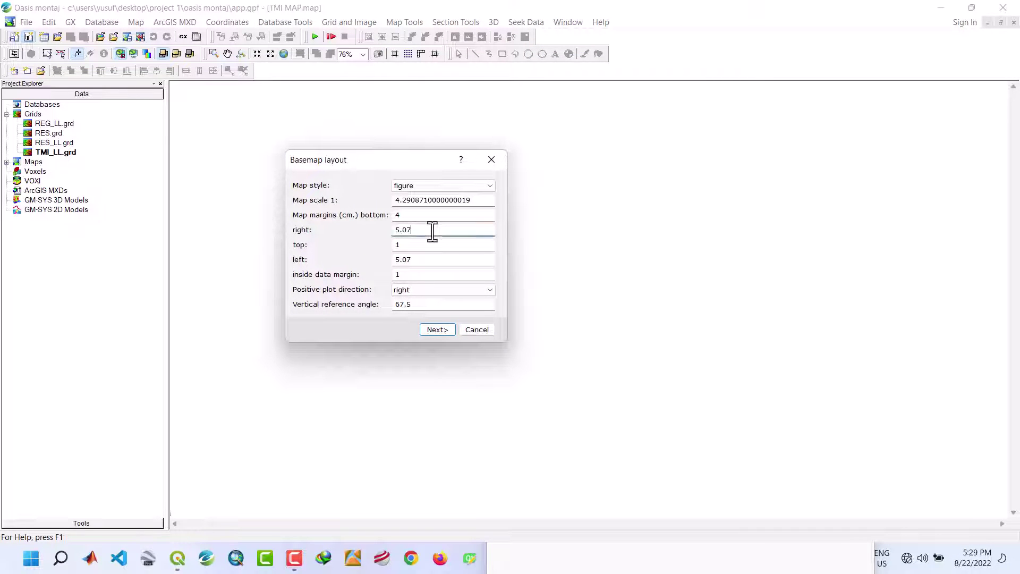
{"action": "left_click_drag", "start_coordinate": [432, 232], "coordinate": [388, 232]}
{"action": "type", "text": "5"}
{"action": "left_click_drag", "start_coordinate": [422, 259], "coordinate": [378, 259]}
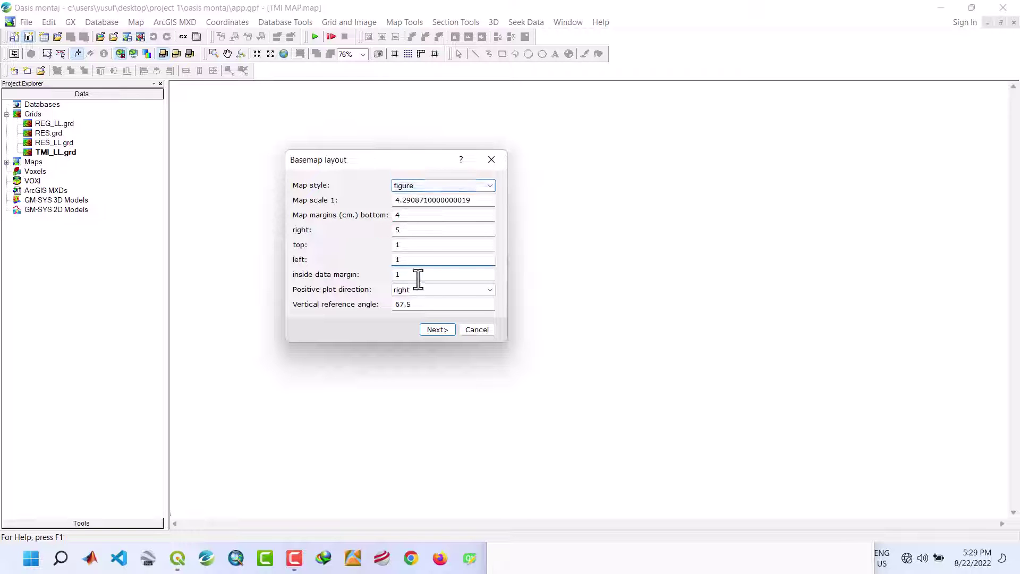
{"action": "left_click", "coordinate": [432, 330]}
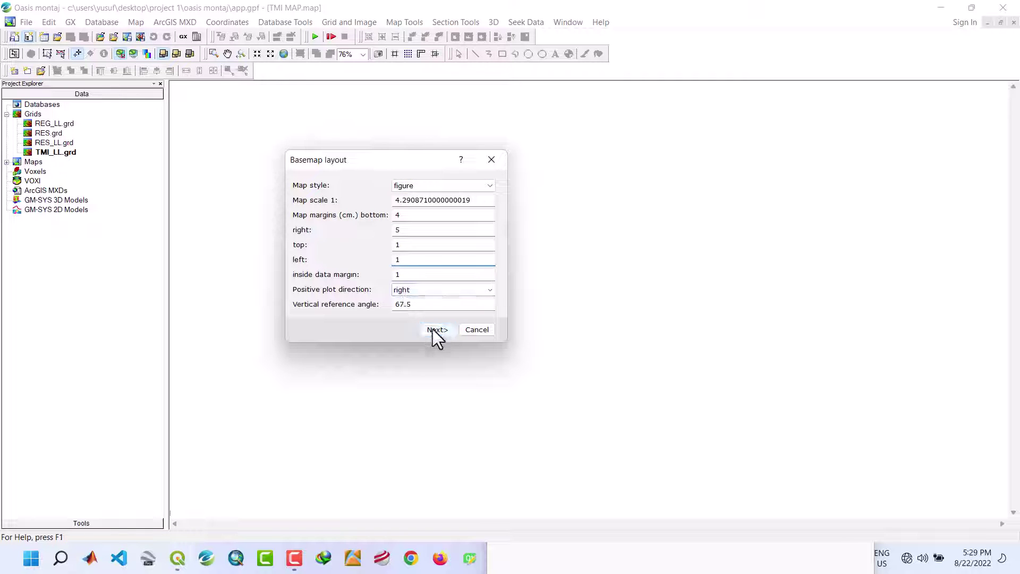
- Set the base map's compass direction annotations to +X is East and its reference grid to none
{"action": "left_click_drag", "start_coordinate": [494, 170], "coordinate": [412, 147]}
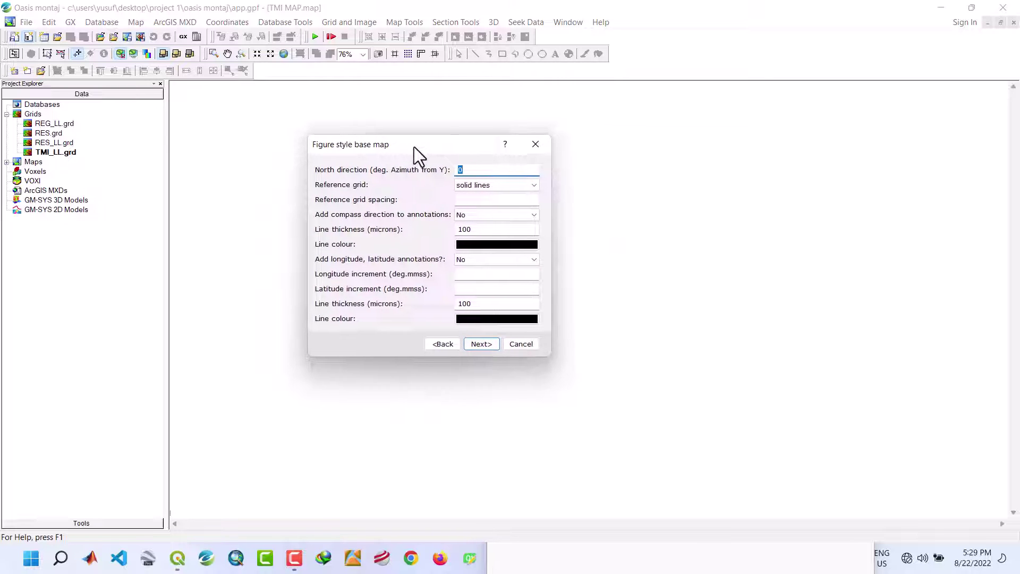
{"action": "left_click", "coordinate": [530, 214]}
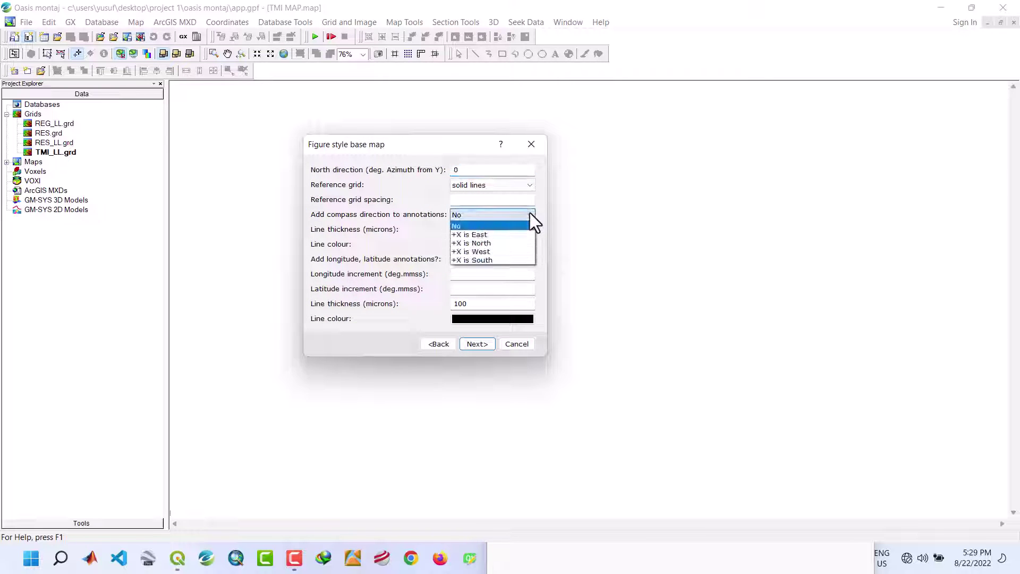
{"action": "left_click", "coordinate": [498, 234]}
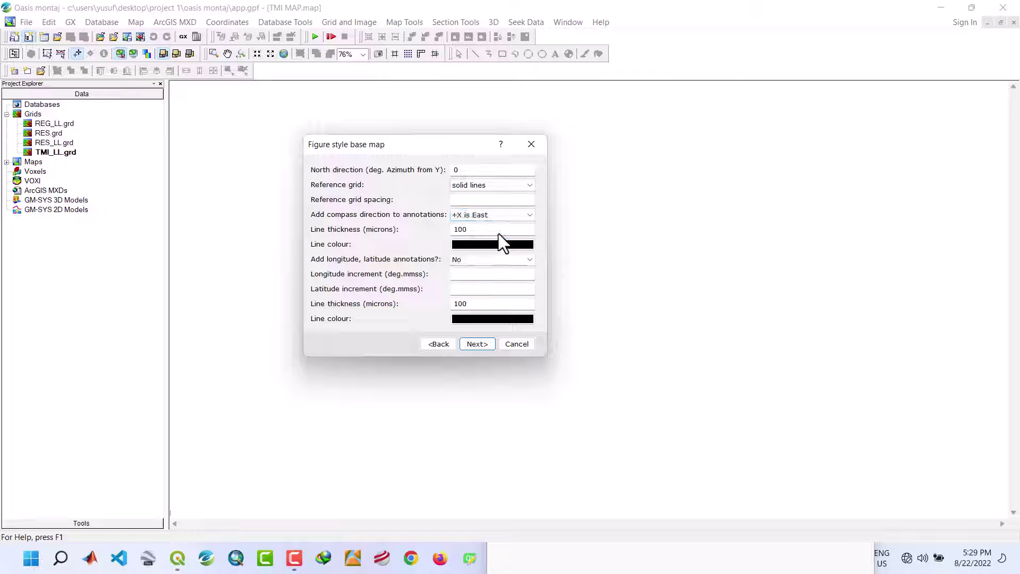
{"action": "left_click", "coordinate": [503, 184]}
{"action": "scroll", "coordinate": [490, 201], "scroll_direction": "up", "scroll_amount": 1}
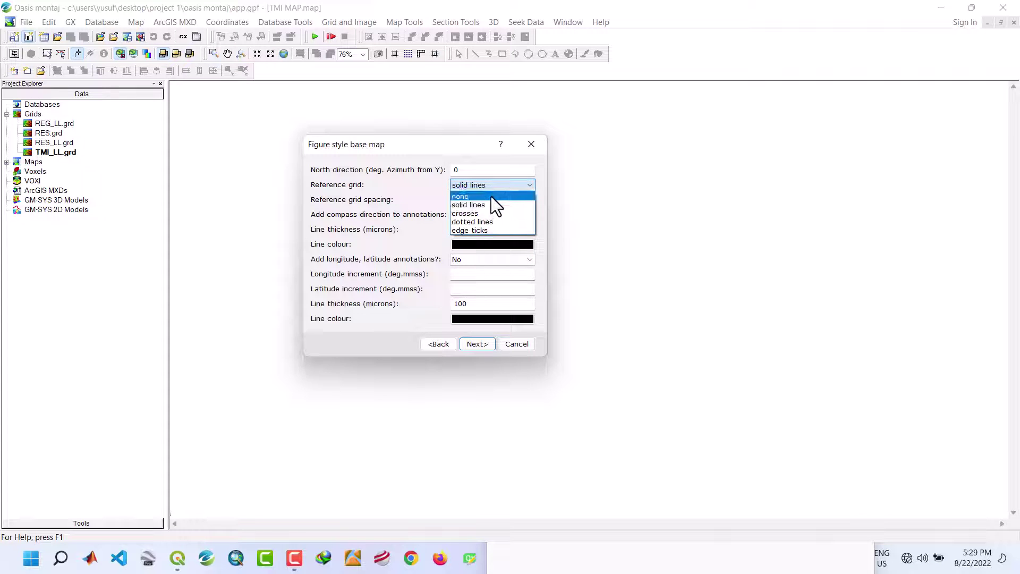
{"action": "left_click", "coordinate": [491, 196]}
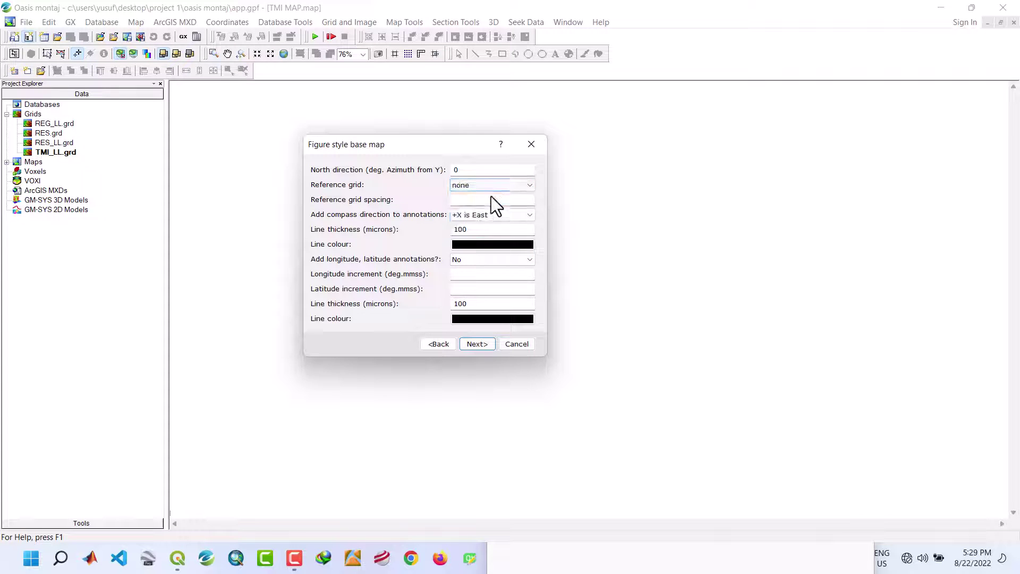
- Title the figure TMI MAP OF THE STUDY AREA and draw the base map
{"action": "left_click", "coordinate": [476, 344]}
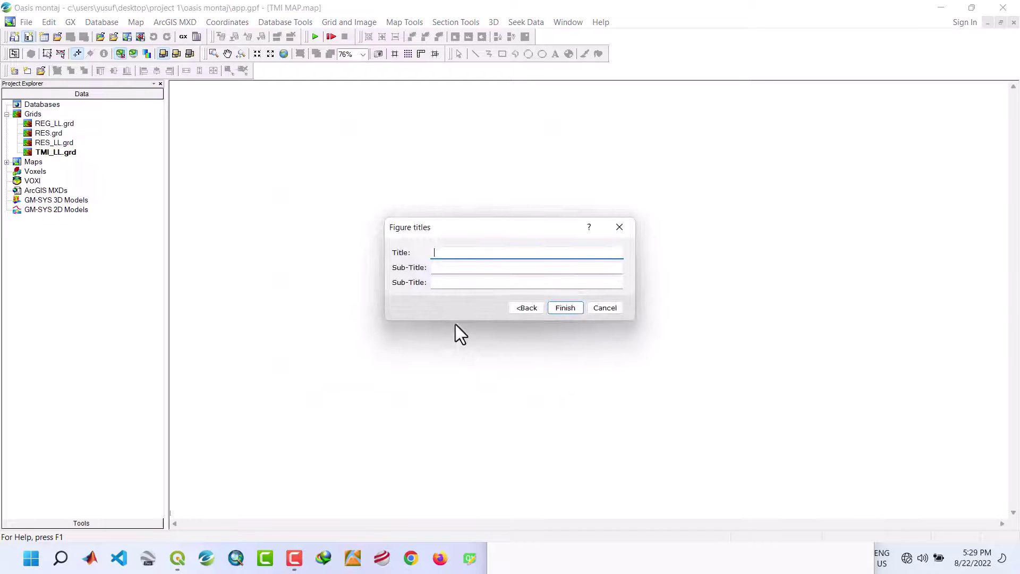
{"action": "type", "text": "TMI MAP OF THE STUDY AREA"}
{"action": "left_click", "coordinate": [558, 308]}
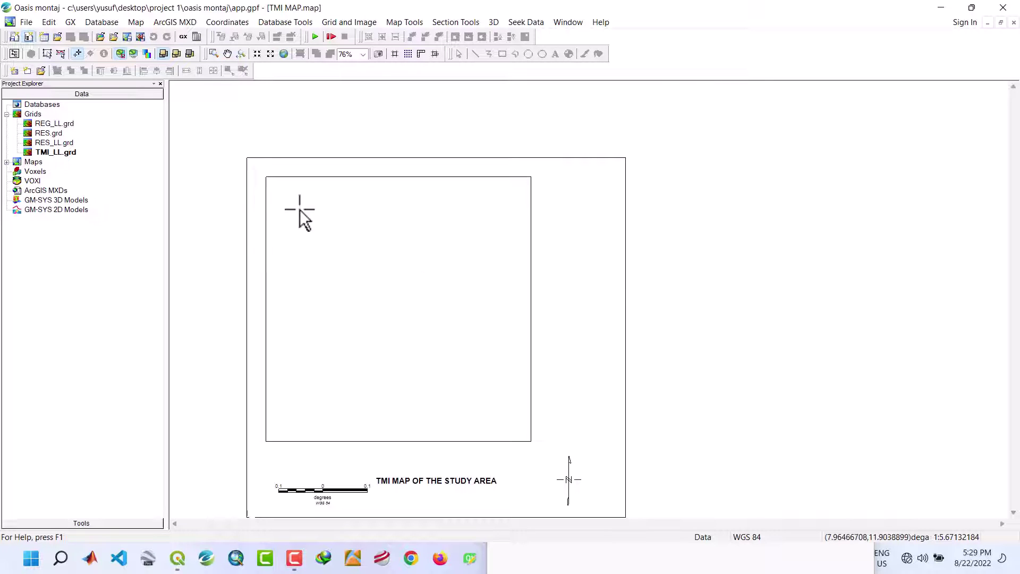
- Redraw the base map with edge ticks as the reference grid, keeping the existing margins and title
{"action": "left_click", "coordinate": [404, 24]}
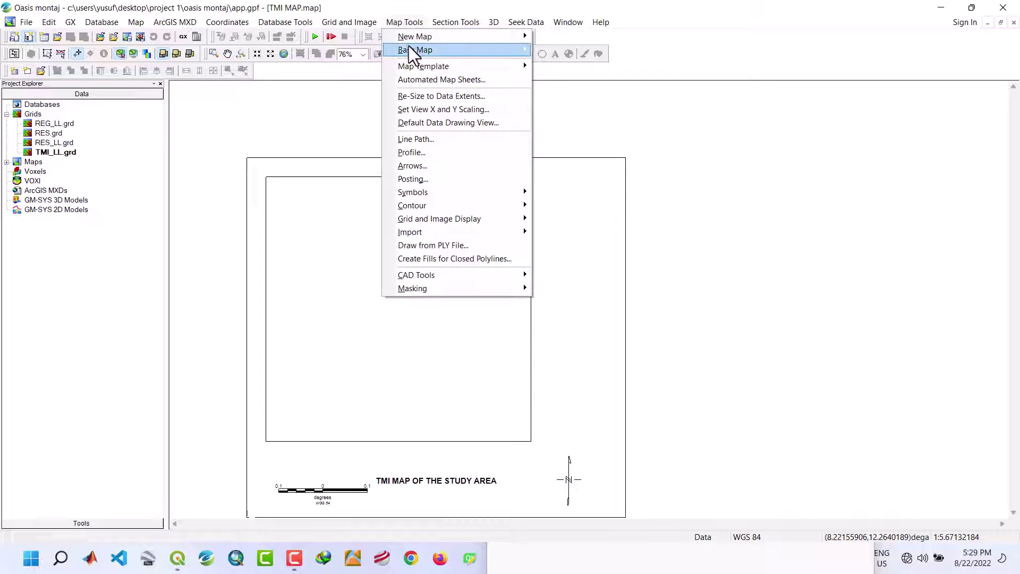
{"action": "mouse_move", "coordinate": [409, 48]}
{"action": "left_click", "coordinate": [575, 50]}
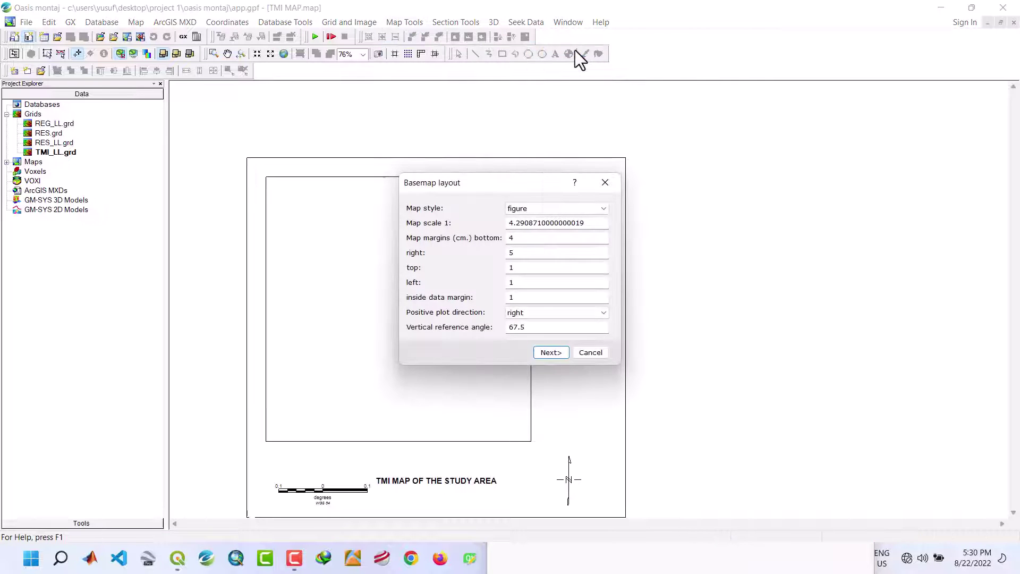
{"action": "left_click", "coordinate": [551, 353]}
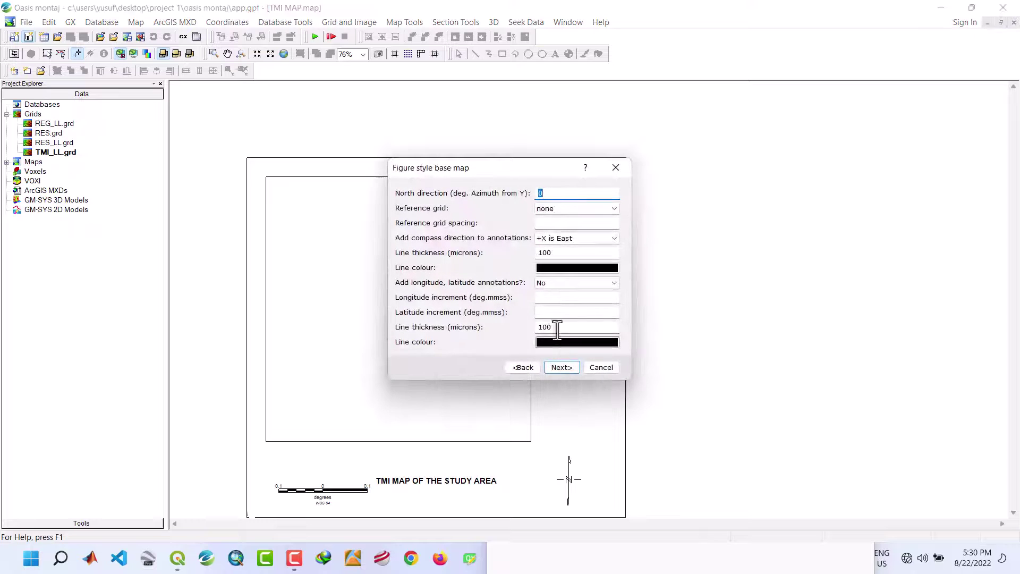
{"action": "left_click", "coordinate": [557, 211]}
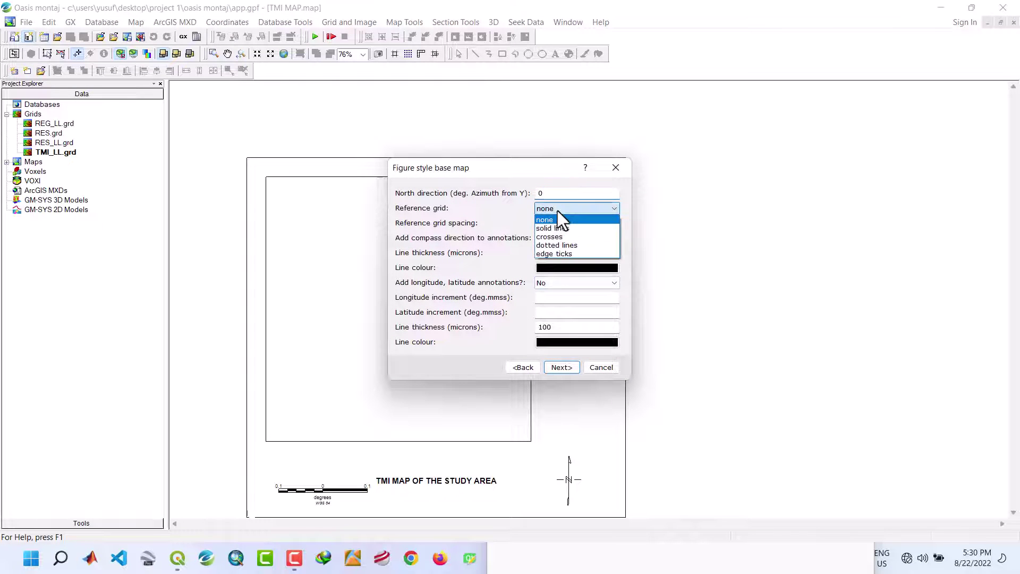
{"action": "left_click", "coordinate": [552, 253]}
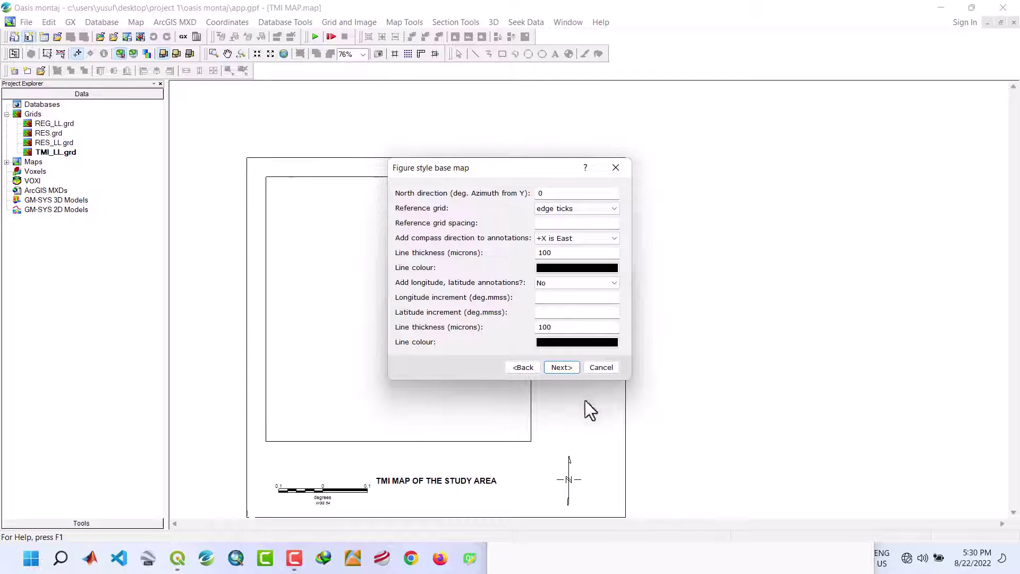
{"action": "left_click", "coordinate": [554, 366]}
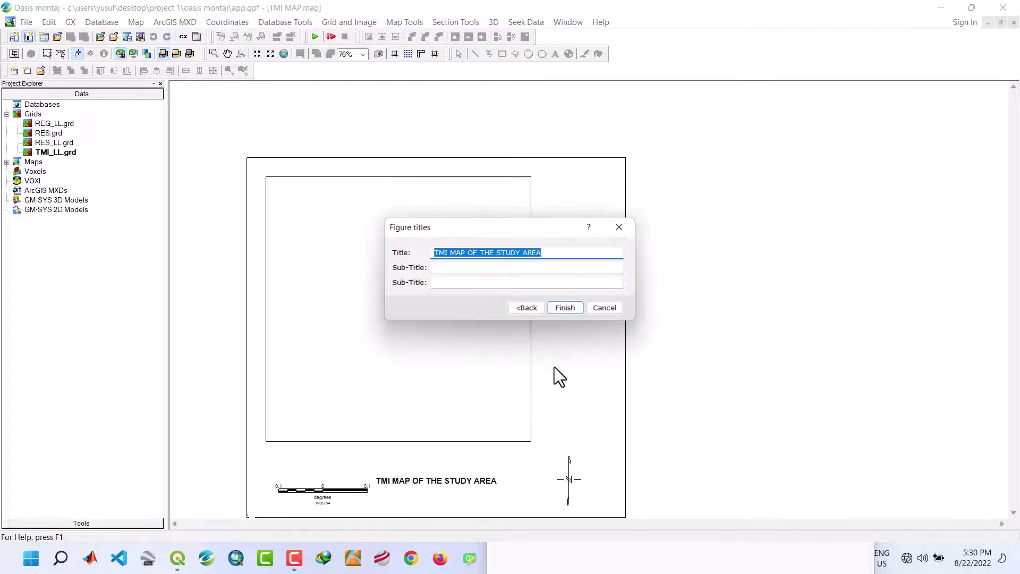
{"action": "left_click", "coordinate": [569, 309]}
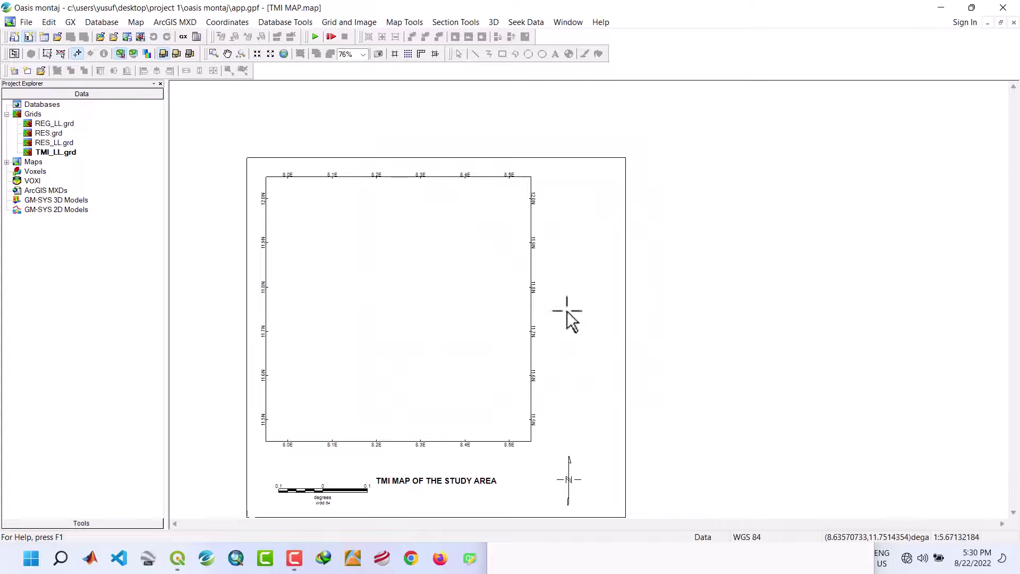
- Switch to view selection mode for the TMI map's data view
{"action": "left_click", "coordinate": [62, 54]}
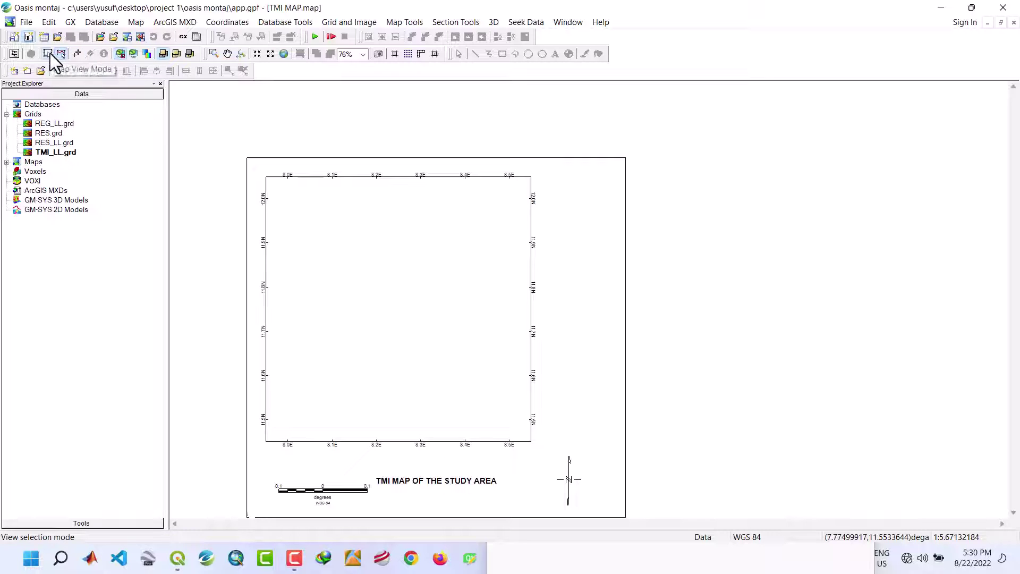
{"action": "left_click", "coordinate": [50, 53]}
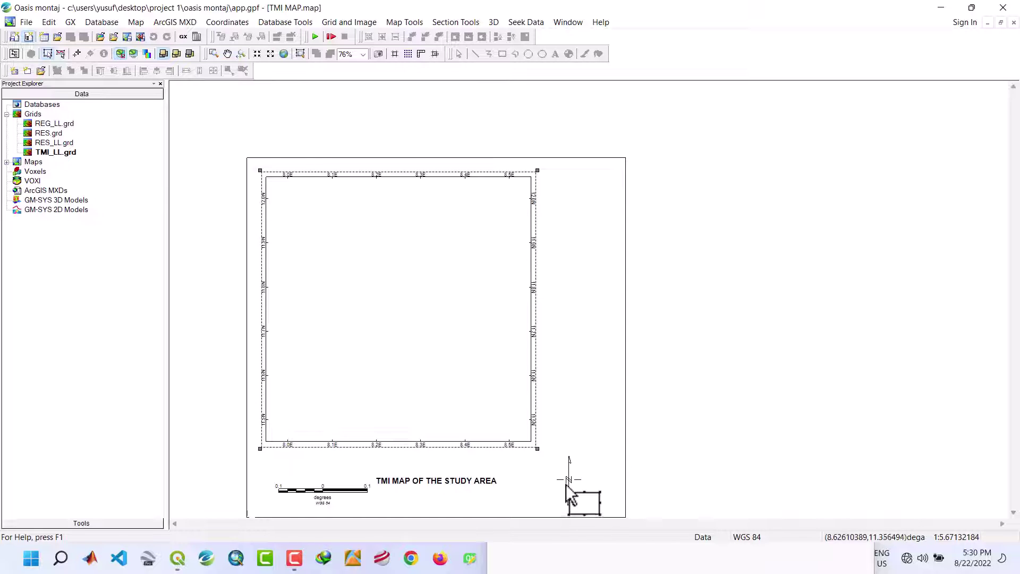
- Move the north arrow further right and the map title right and slightly down within the lower map margin
{"action": "left_click", "coordinate": [62, 57]}
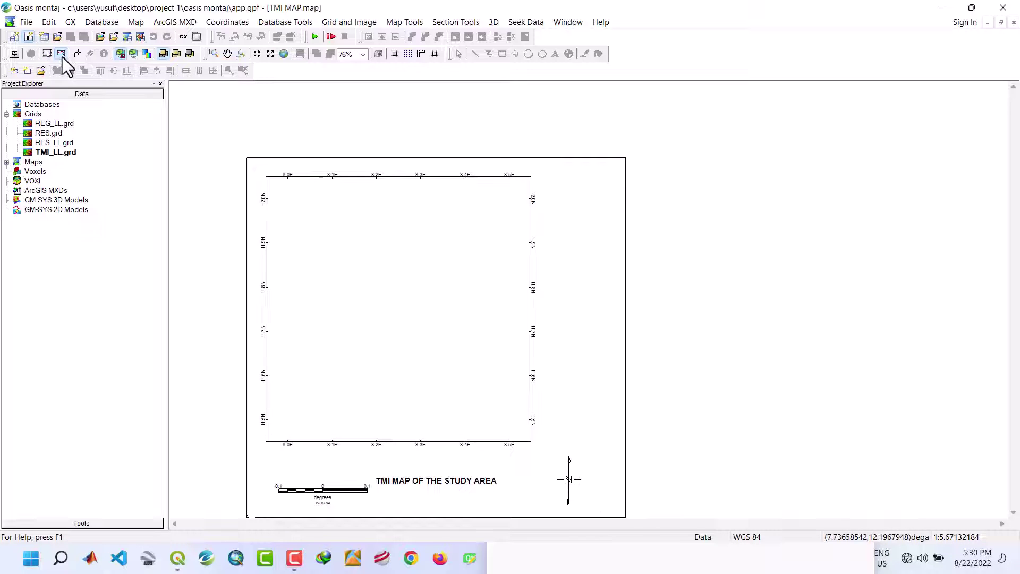
{"action": "left_click", "coordinate": [572, 481]}
{"action": "left_click_drag", "start_coordinate": [595, 474], "coordinate": [595, 476]}
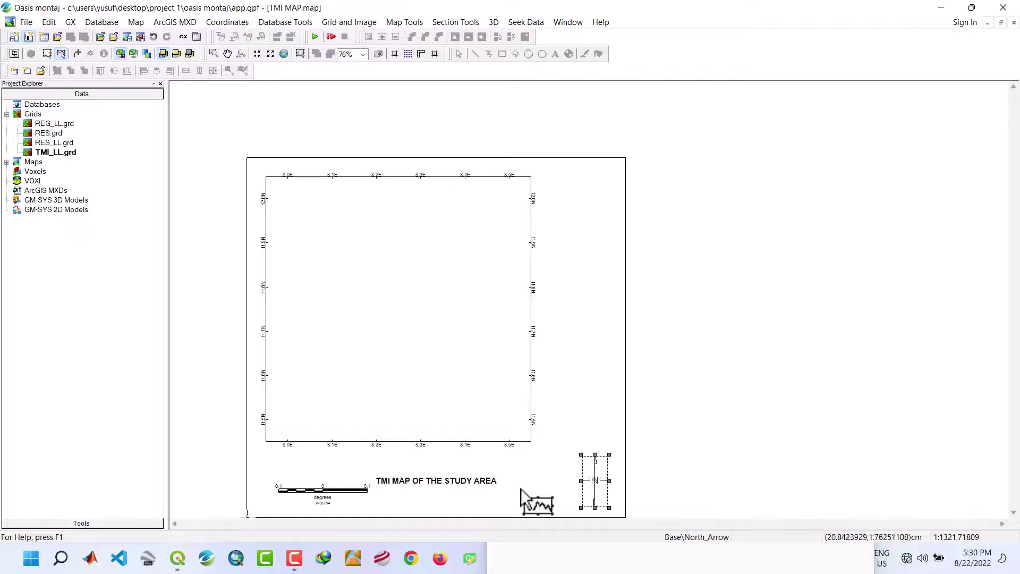
{"action": "left_click", "coordinate": [448, 483]}
{"action": "left_click_drag", "start_coordinate": [447, 482], "coordinate": [469, 496]}
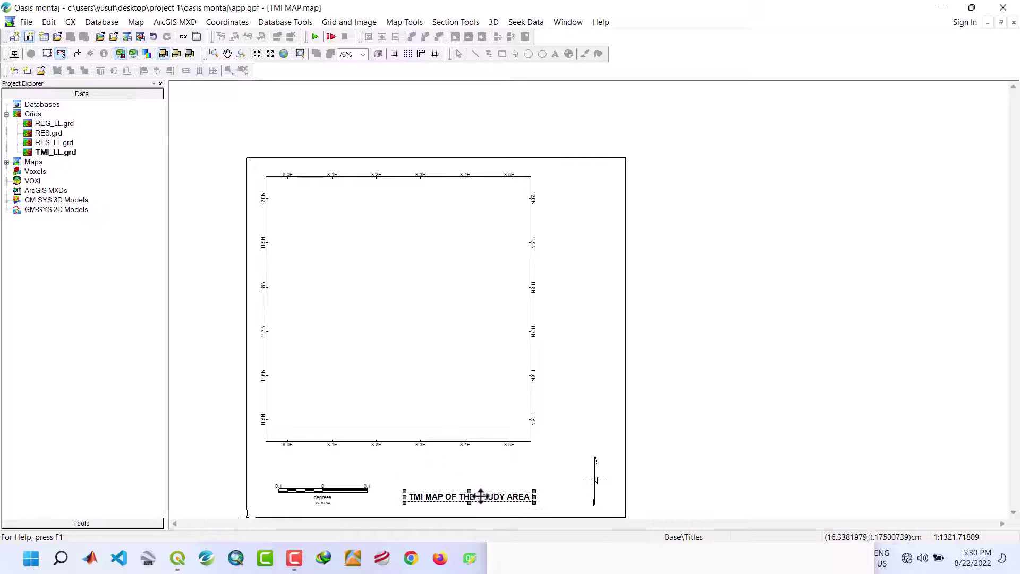
- Nudge the map title slightly left and up, and shift the north arrow slightly left
{"action": "left_click", "coordinate": [335, 486]}
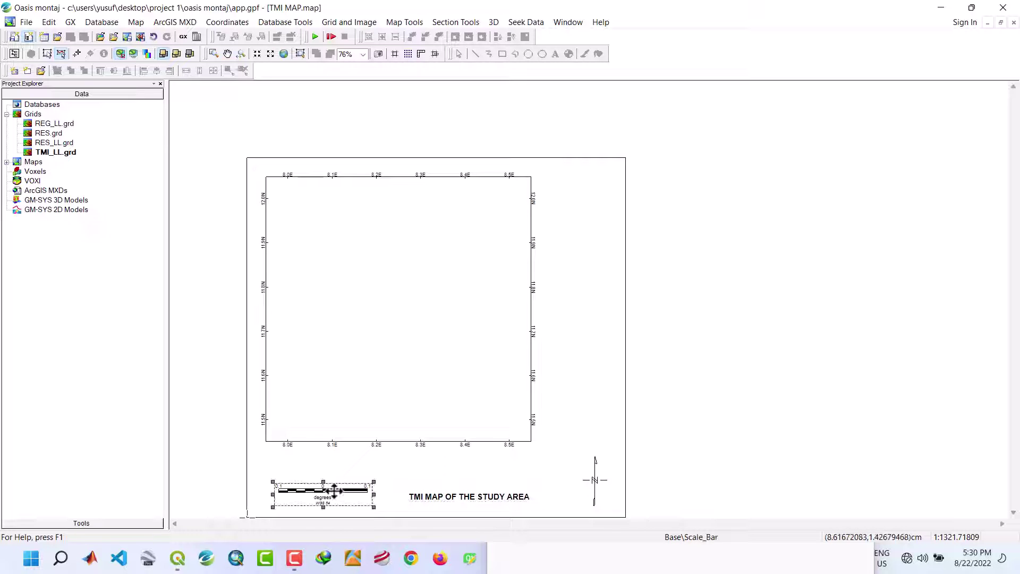
{"action": "left_click", "coordinate": [473, 502]}
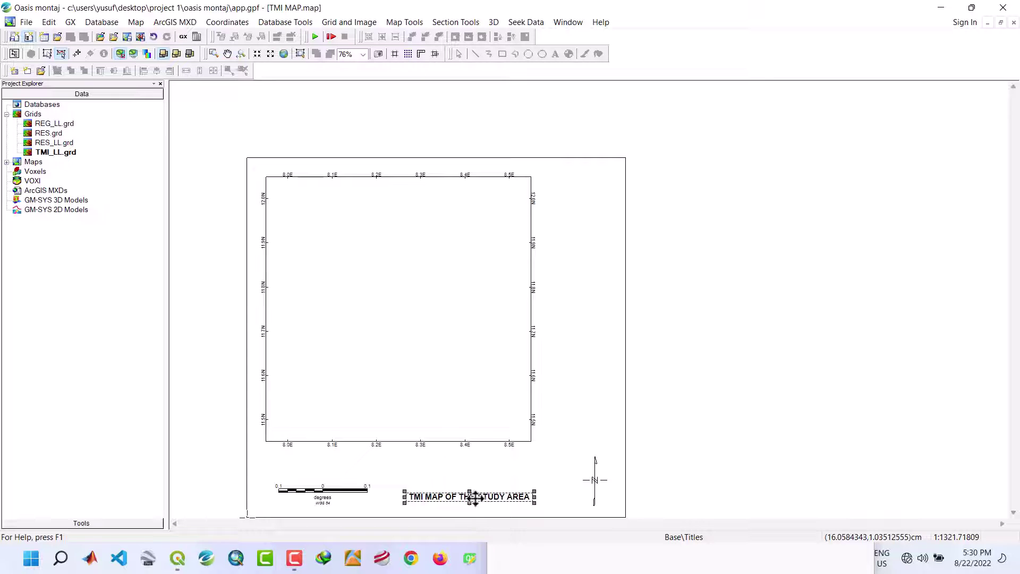
{"action": "left_click_drag", "start_coordinate": [473, 502], "coordinate": [458, 498]}
{"action": "left_click_drag", "start_coordinate": [595, 481], "coordinate": [588, 483]}
{"action": "left_click", "coordinate": [589, 406]}
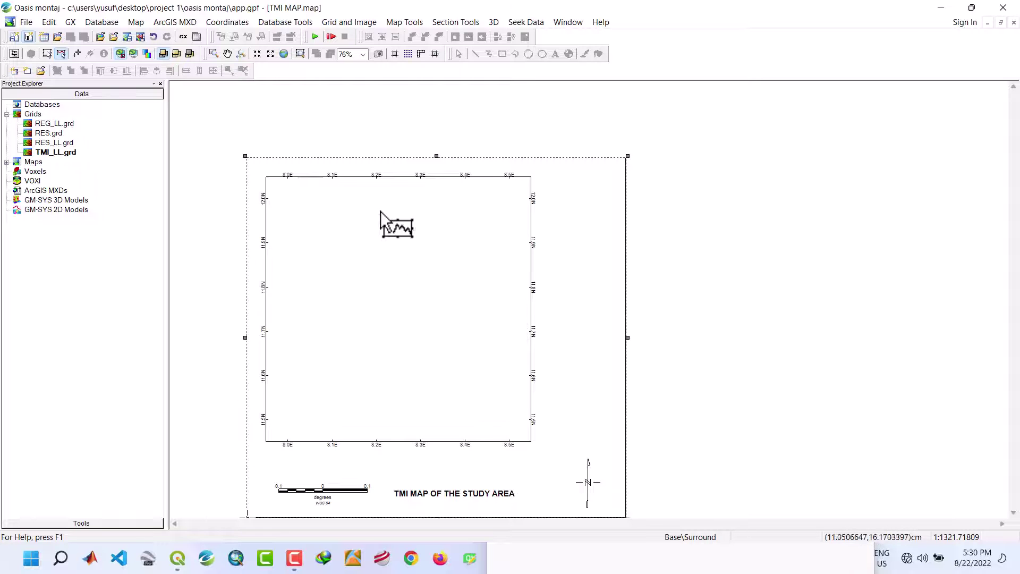
- Display the single grid TMI_LL.grd on the current map with histogram equalization colouring and default registration
{"action": "left_click", "coordinate": [402, 22]}
{"action": "mouse_move", "coordinate": [426, 218]}
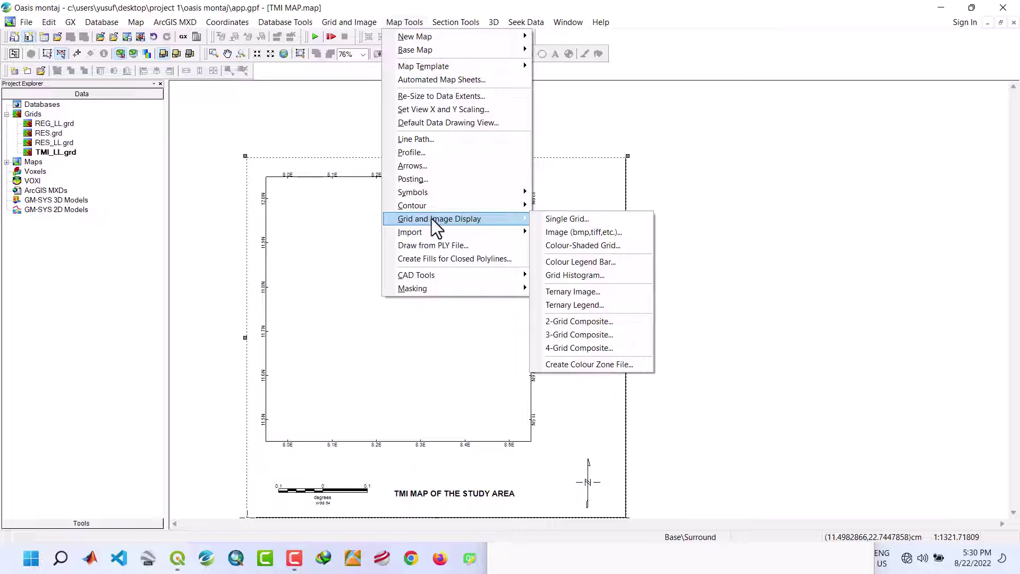
{"action": "left_click", "coordinate": [578, 222]}
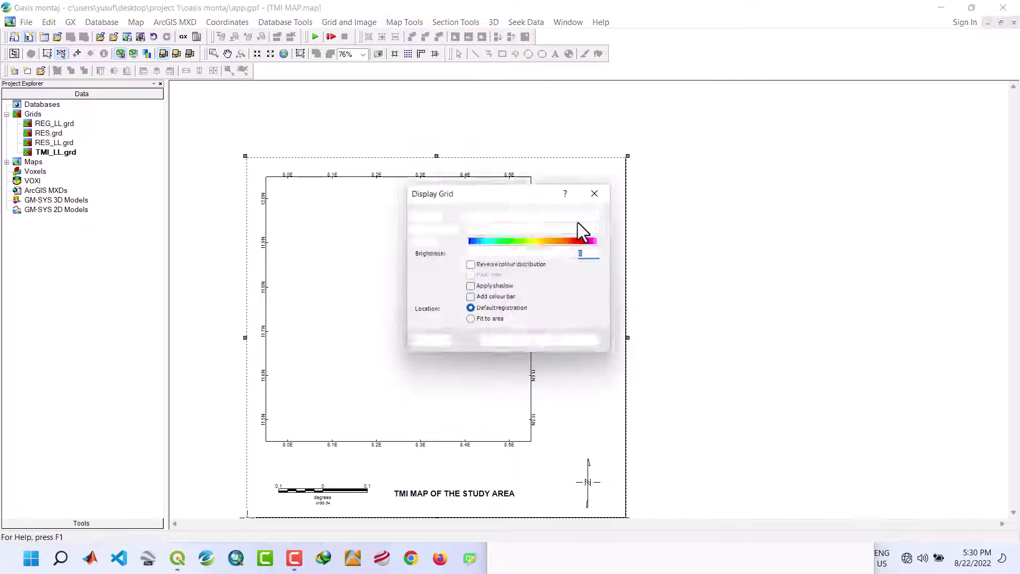
{"action": "left_click", "coordinate": [586, 214]}
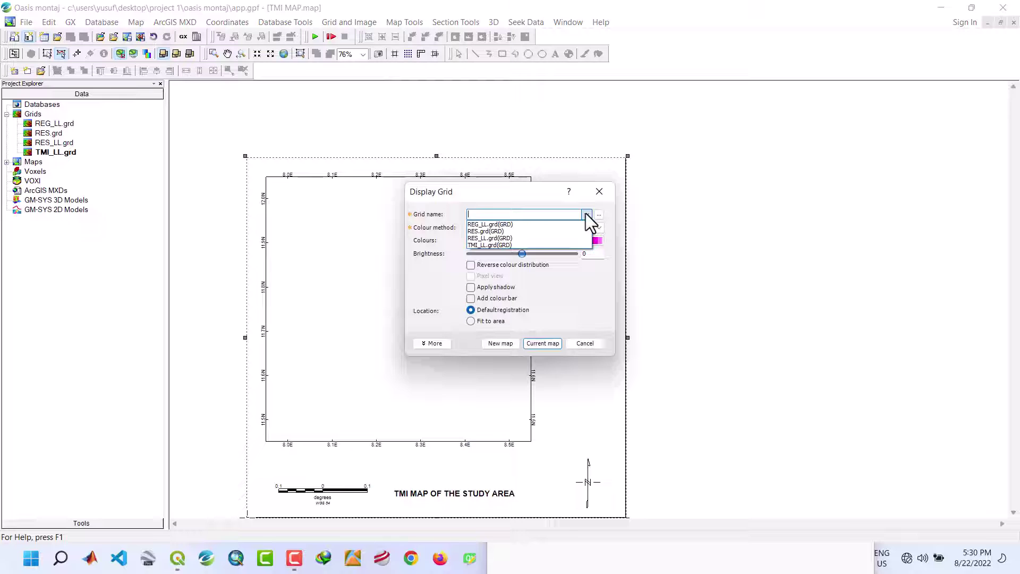
{"action": "left_click", "coordinate": [518, 243]}
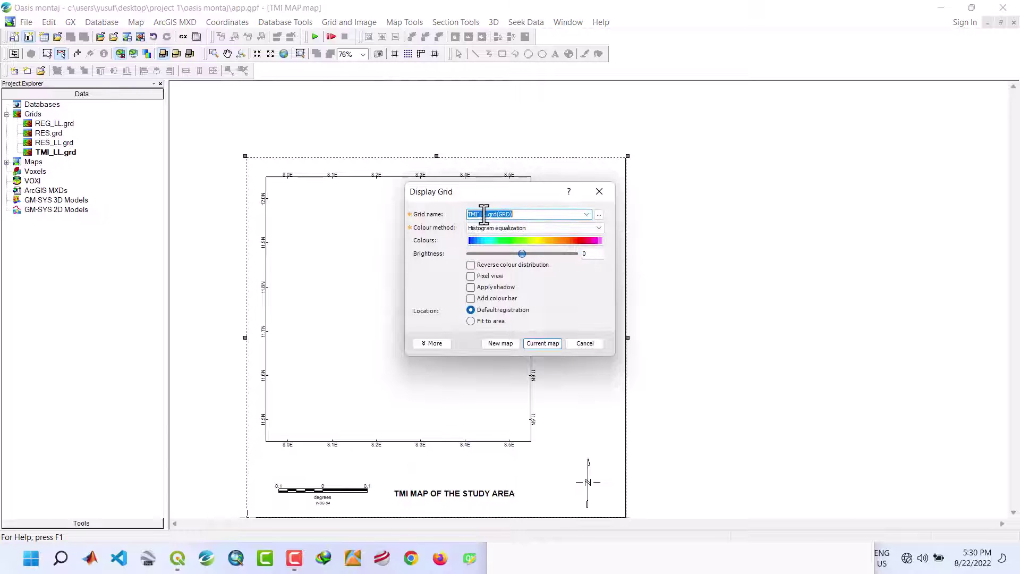
{"action": "left_click", "coordinate": [544, 346]}
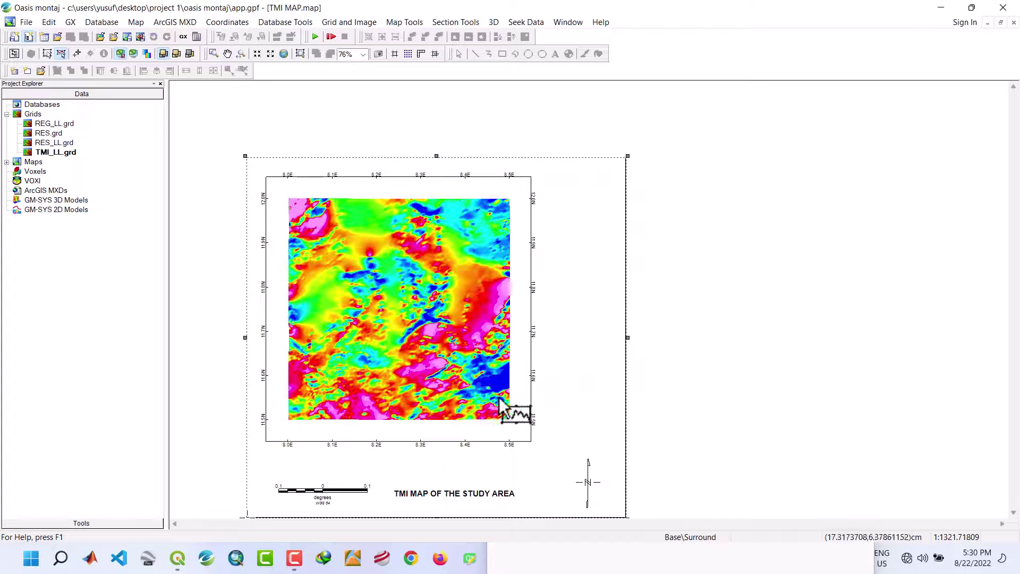
- Start a vertical colour legend bar for the TMI_LL data layer and title it nT
{"action": "left_click", "coordinate": [419, 25]}
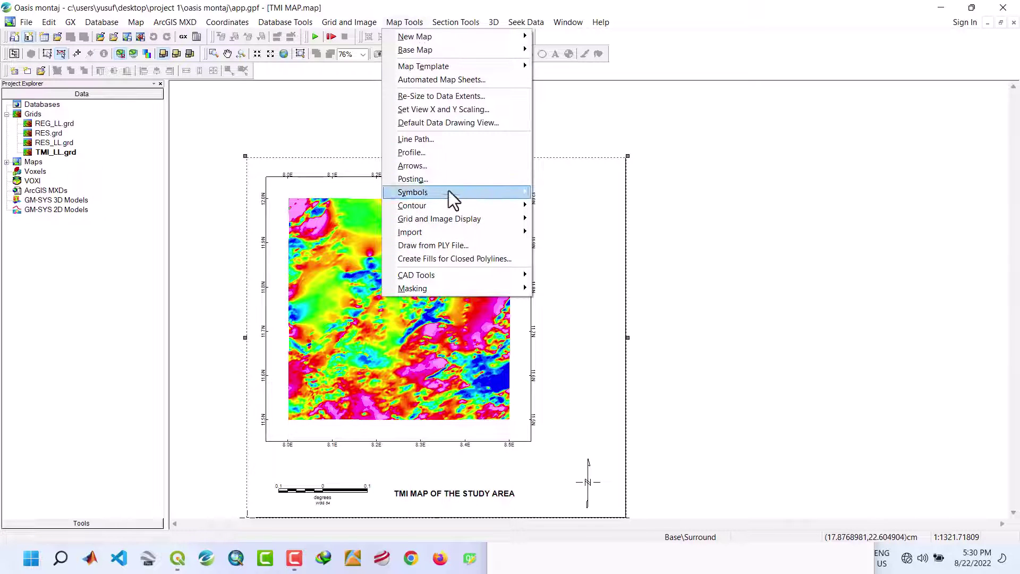
{"action": "mouse_move", "coordinate": [449, 213]}
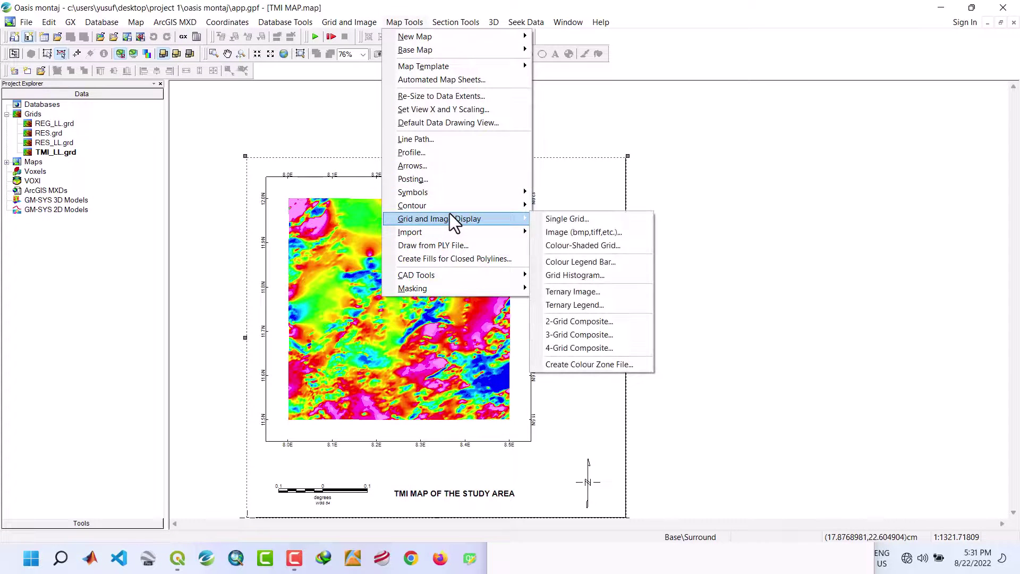
{"action": "left_click", "coordinate": [591, 263]}
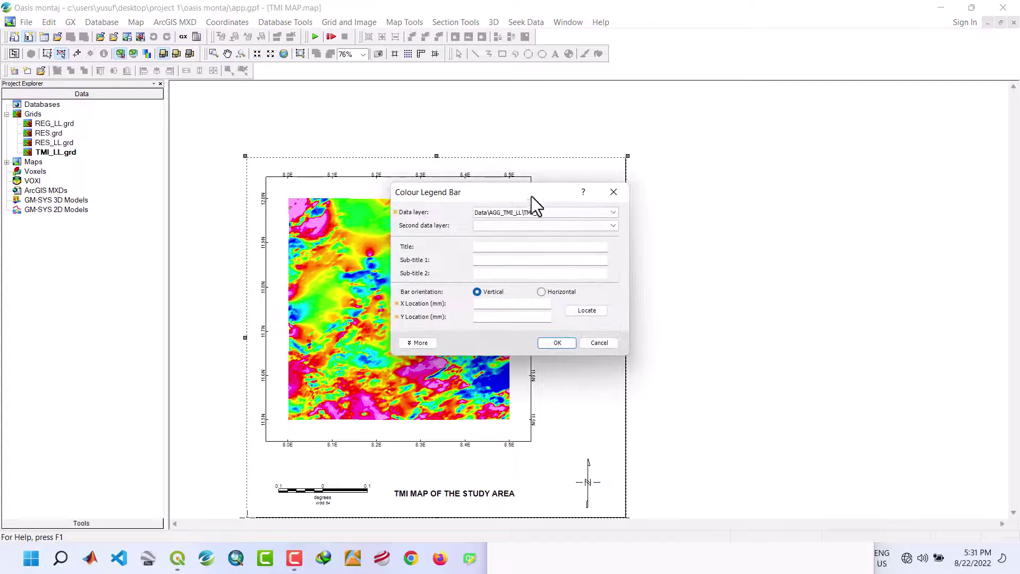
{"action": "left_click_drag", "start_coordinate": [533, 188], "coordinate": [576, 180]}
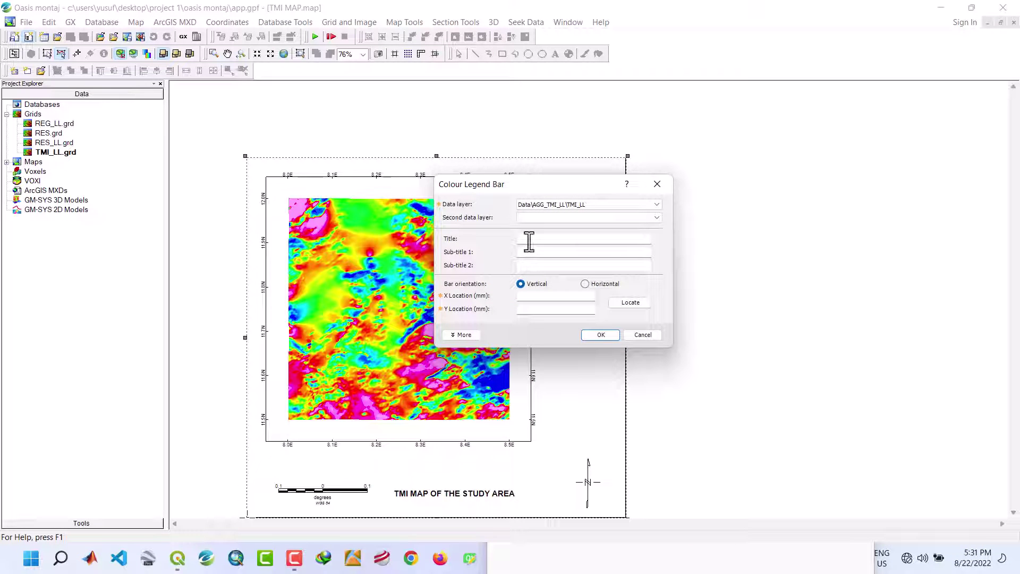
{"action": "left_click", "coordinate": [529, 240]}
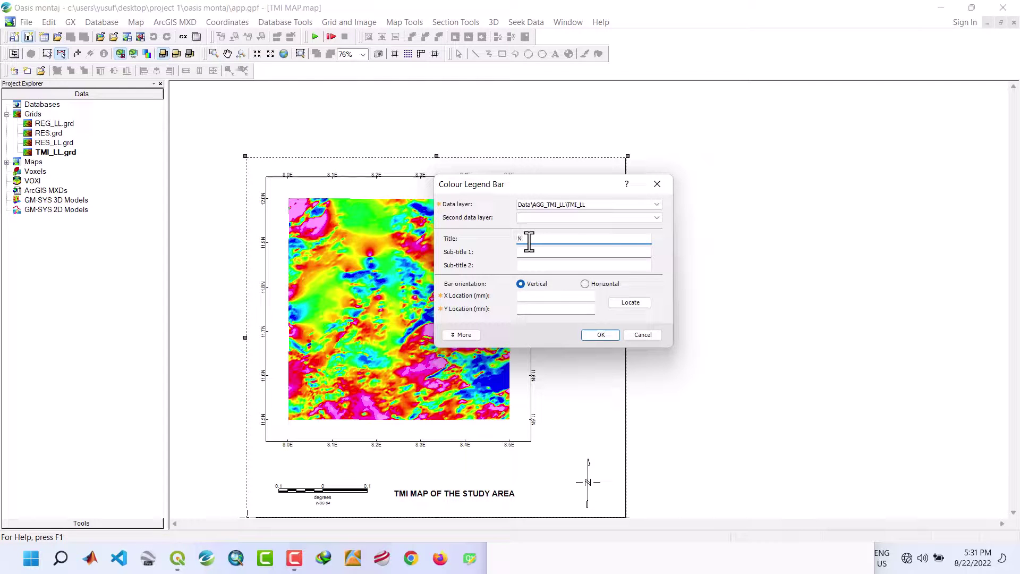
{"action": "key", "text": "BackSpace"}
- Locate the legend bar on the map to the right of the grid frame, at about X 167.16 mm, Y 77.21 mm
{"action": "left_click", "coordinate": [629, 304]}
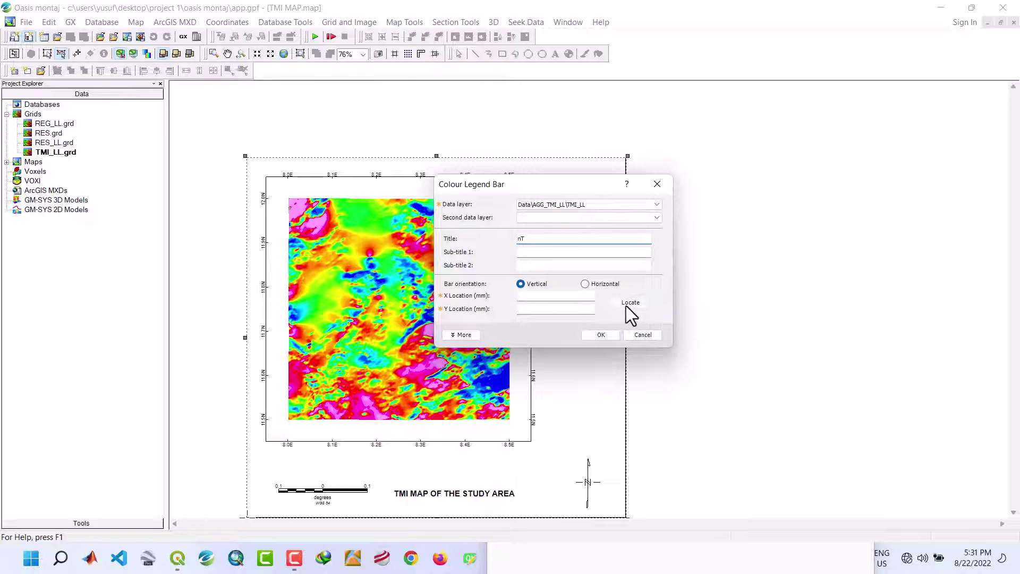
{"action": "left_click", "coordinate": [795, 284]}
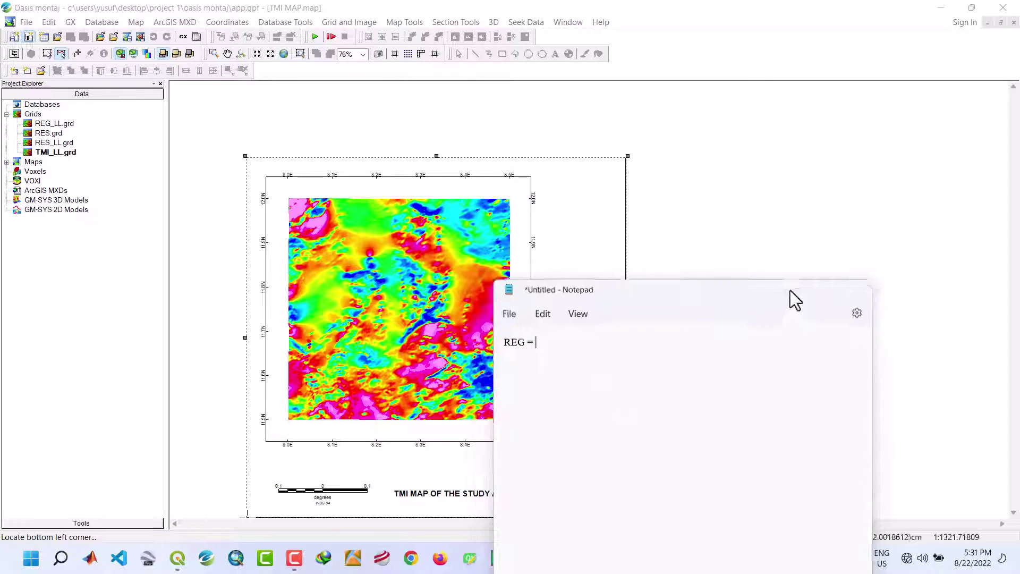
{"action": "left_click", "coordinate": [566, 372]}
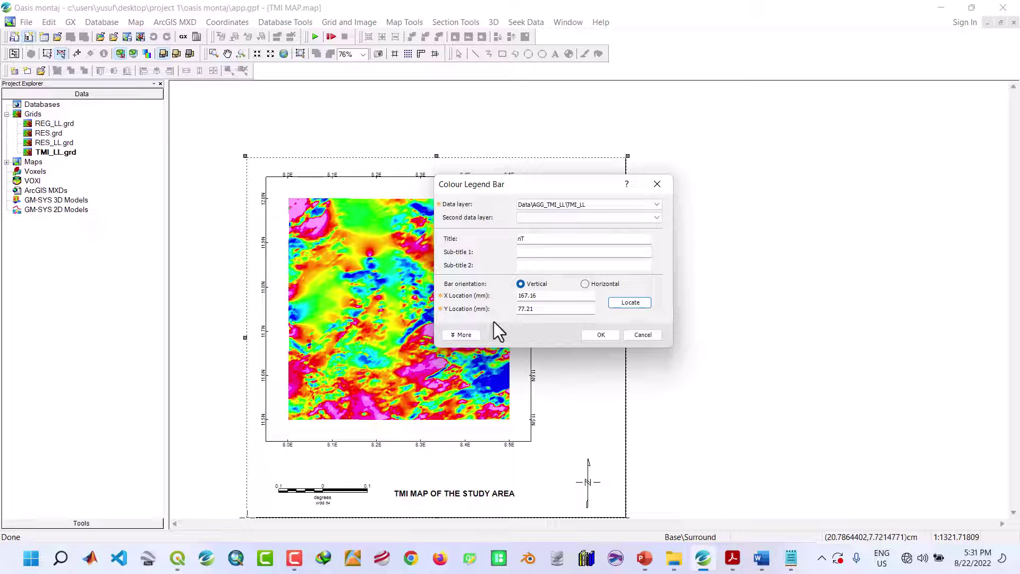
- Set the legend bar's label decimals to 2 and create the bar on the map
{"action": "left_click", "coordinate": [518, 221]}
{"action": "left_click", "coordinate": [462, 334]}
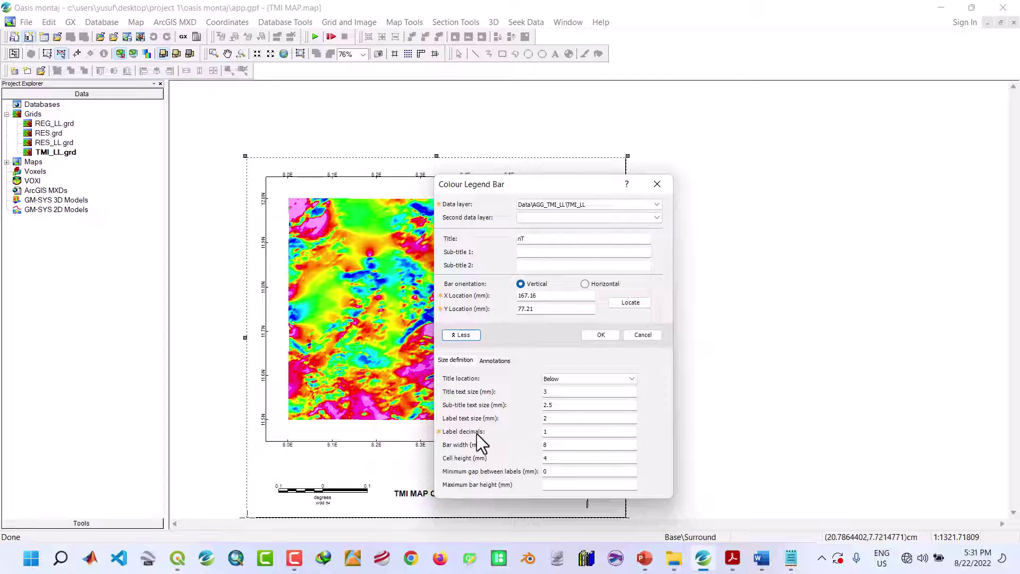
{"action": "left_click", "coordinate": [561, 431]}
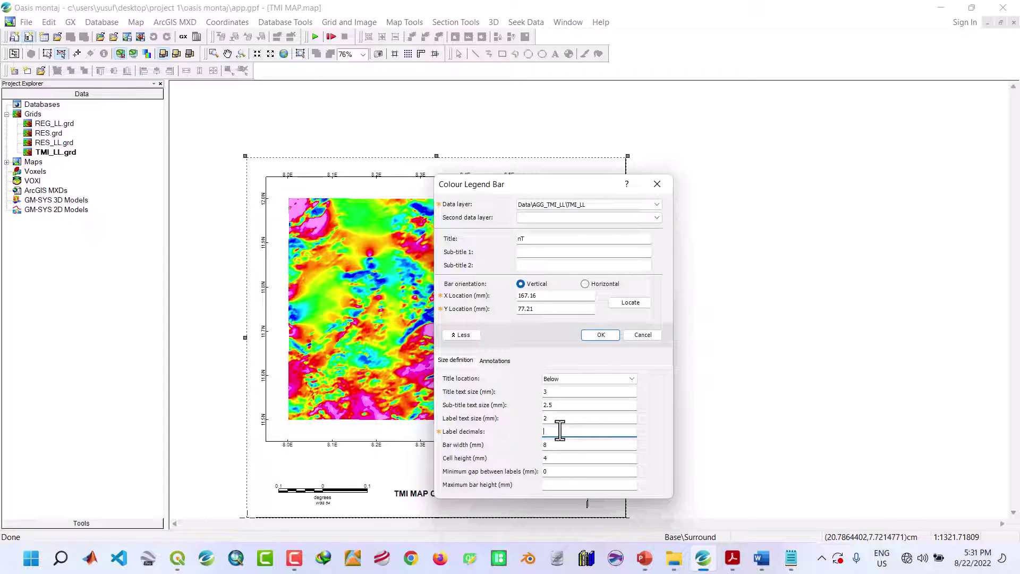
{"action": "left_click", "coordinate": [460, 335]}
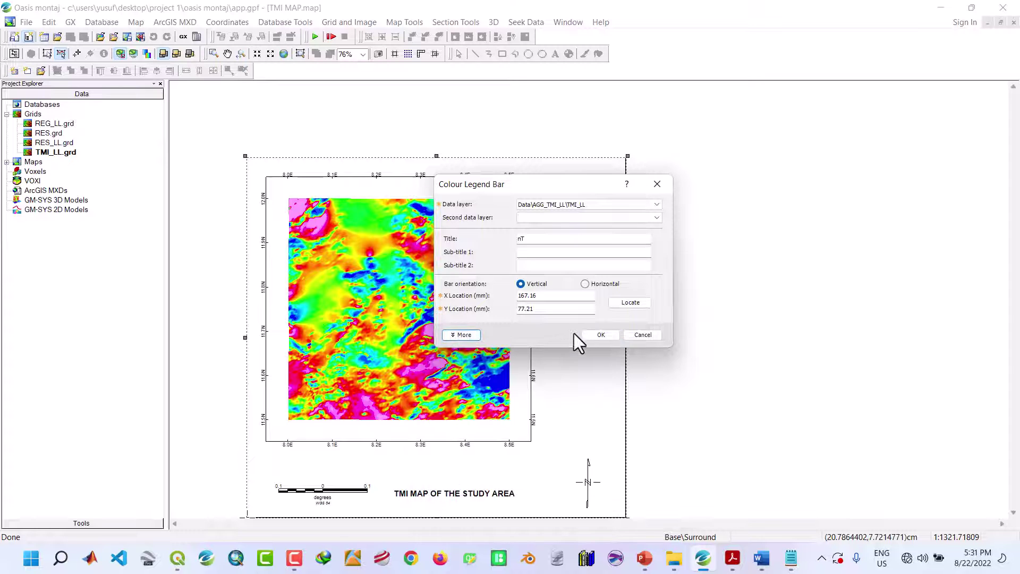
{"action": "left_click", "coordinate": [600, 335]}
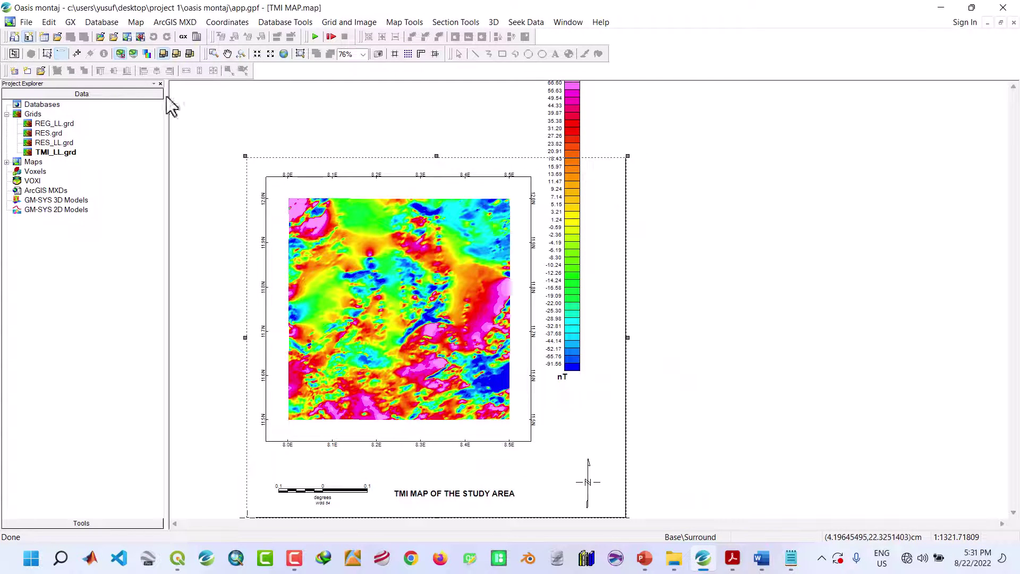
- Move the colour bar down and right, shorten it to fit inside the map border, and widen it
{"action": "left_click", "coordinate": [568, 213]}
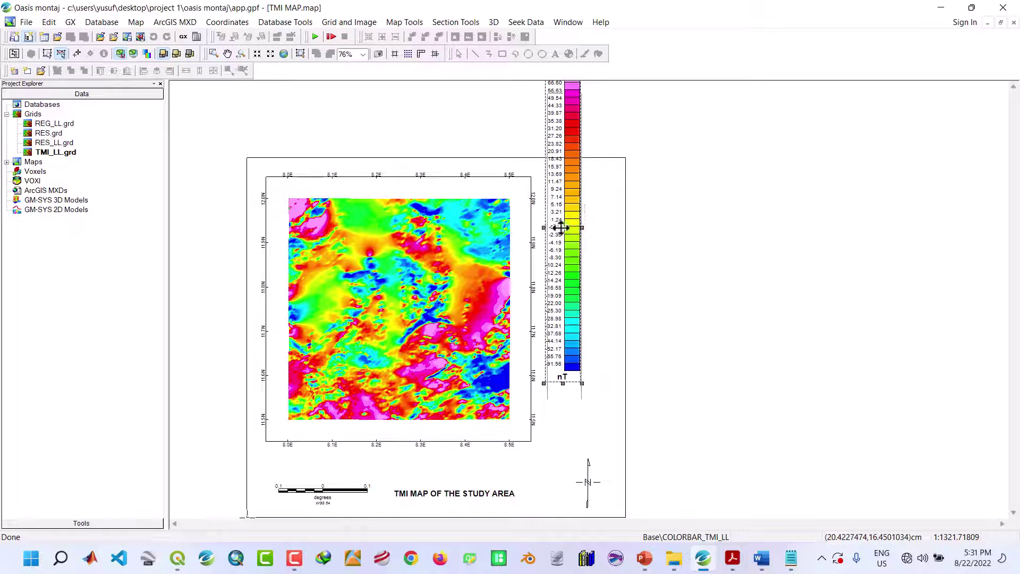
{"action": "left_click_drag", "start_coordinate": [564, 226], "coordinate": [581, 269]}
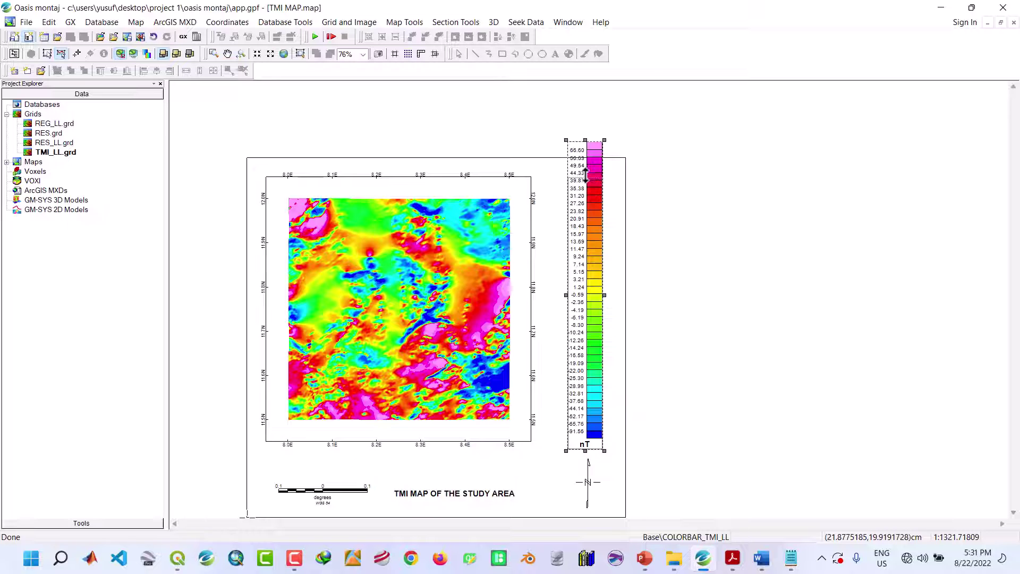
{"action": "left_click_drag", "start_coordinate": [585, 176], "coordinate": [585, 176]}
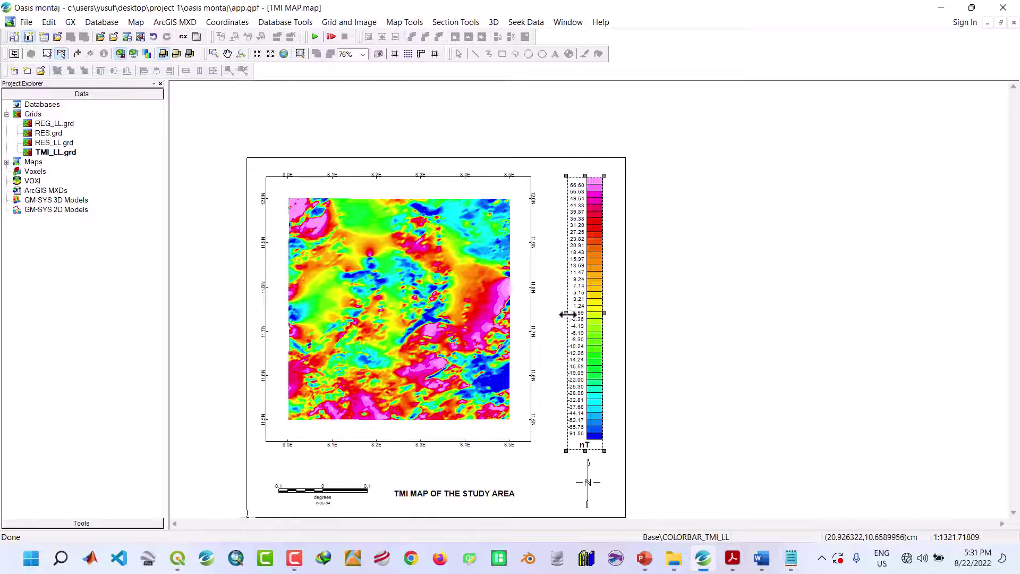
{"action": "left_click_drag", "start_coordinate": [567, 315], "coordinate": [610, 313]}
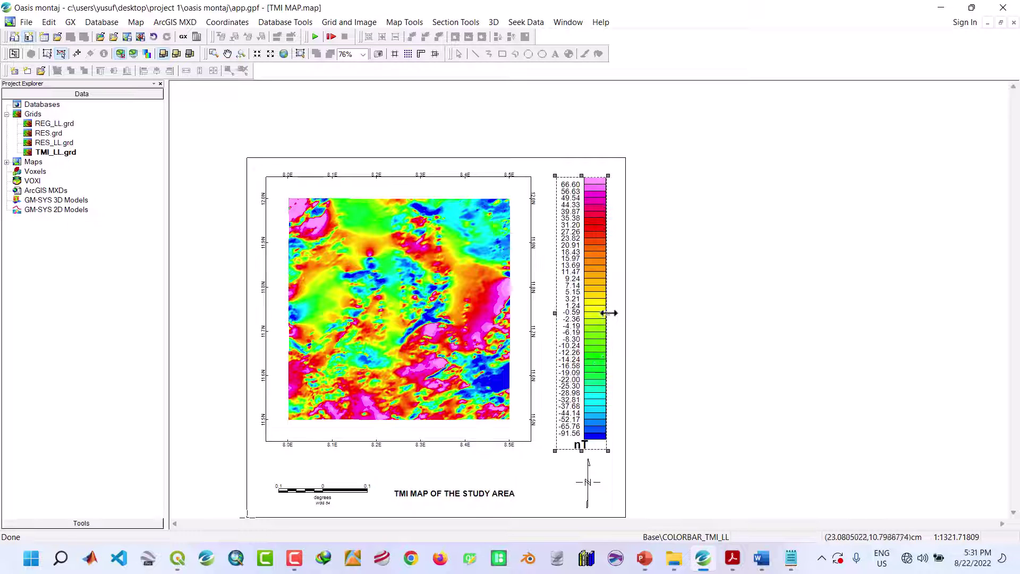
- Shift the north arrow left beneath the colour bar and move the bar's nT title slightly left
{"action": "left_click", "coordinate": [588, 482]}
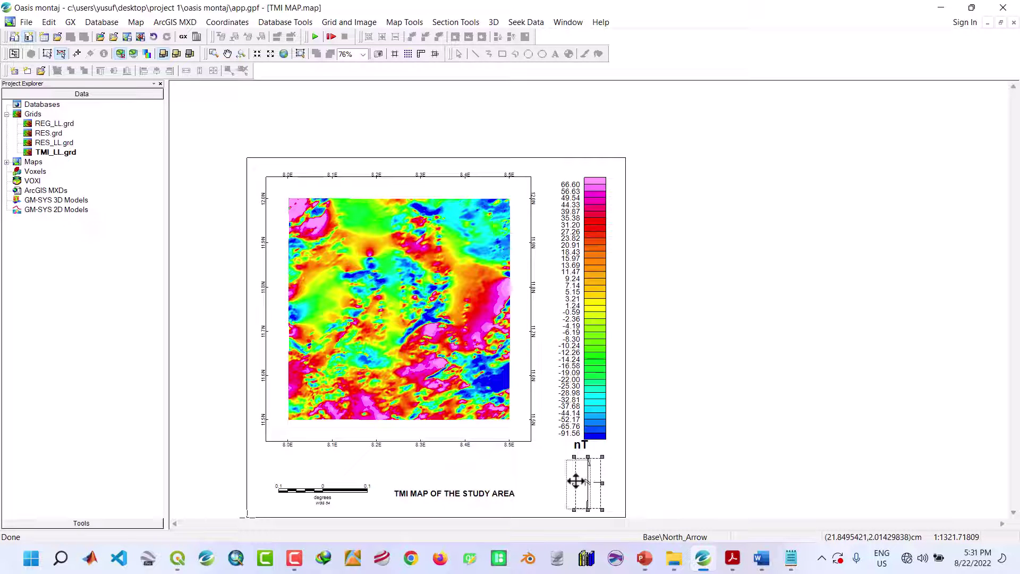
{"action": "left_click", "coordinate": [580, 447]}
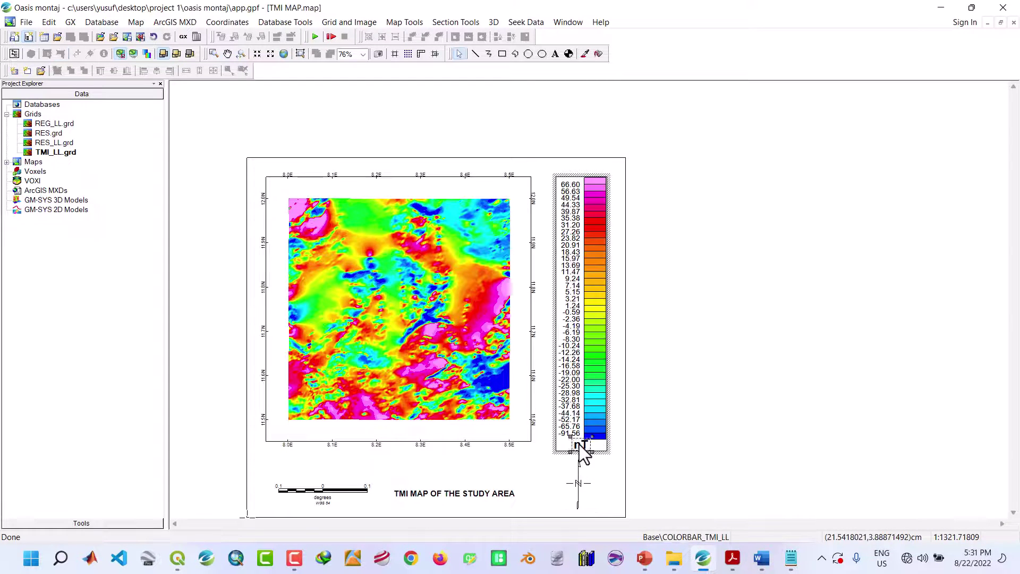
{"action": "left_click_drag", "start_coordinate": [581, 447], "coordinate": [574, 445]}
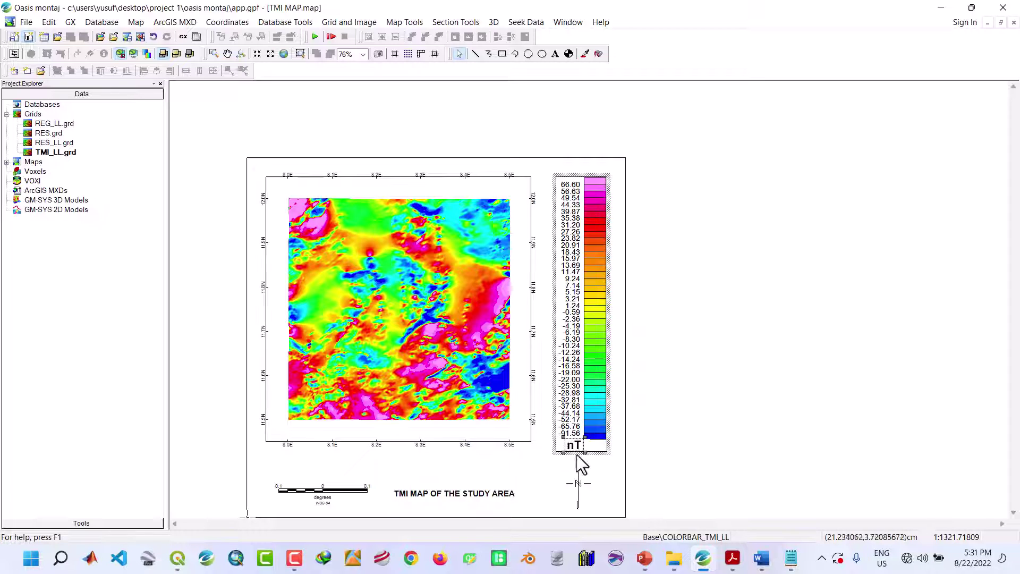
{"action": "left_click", "coordinate": [604, 484]}
- Reduce the font size of the nT title below the colour bar, keeping Arial bold
{"action": "double_click", "coordinate": [575, 446]}
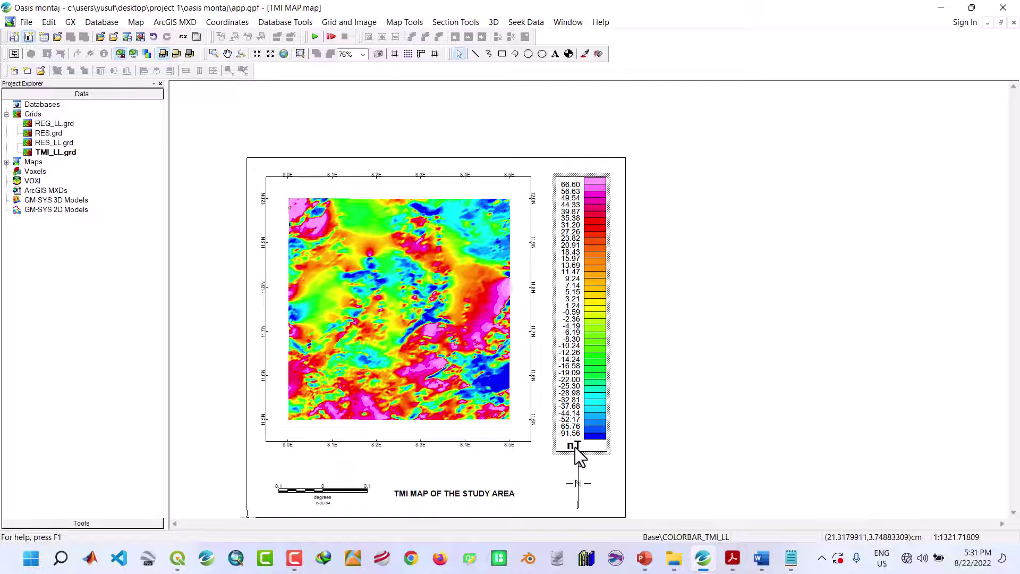
{"action": "double_click", "coordinate": [575, 447]}
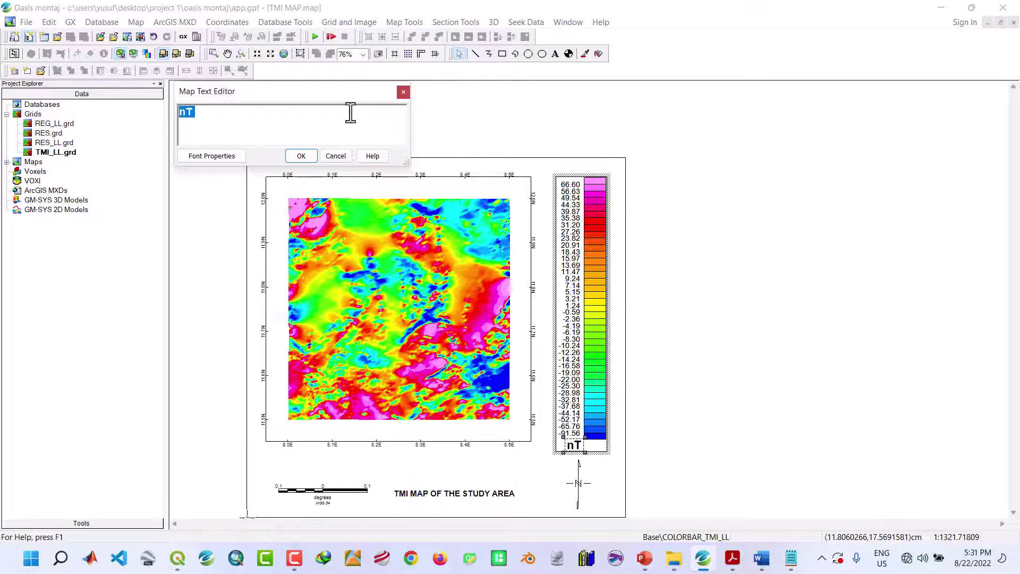
{"action": "left_click", "coordinate": [221, 160]}
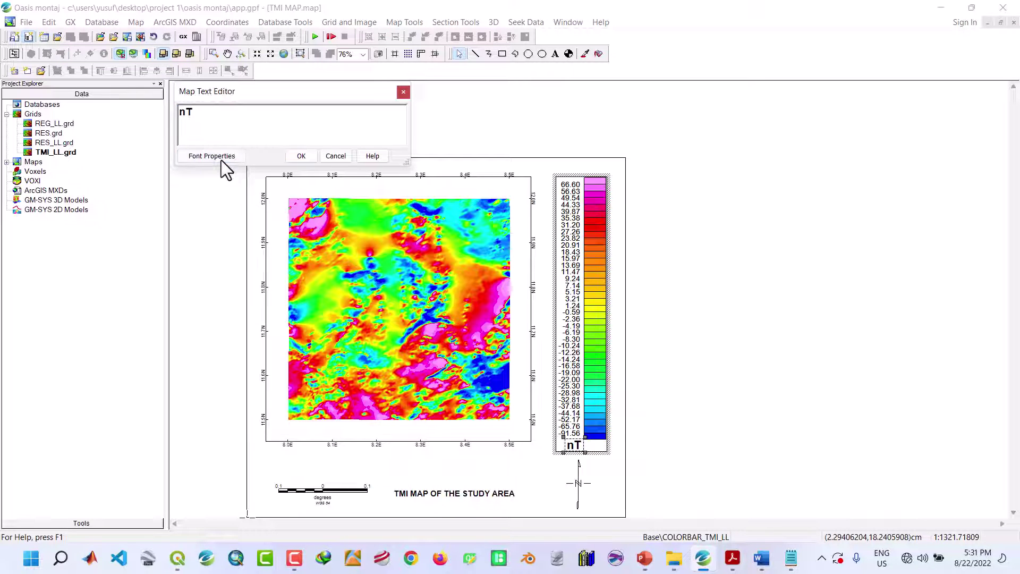
{"action": "left_click_drag", "start_coordinate": [404, 233], "coordinate": [384, 233]}
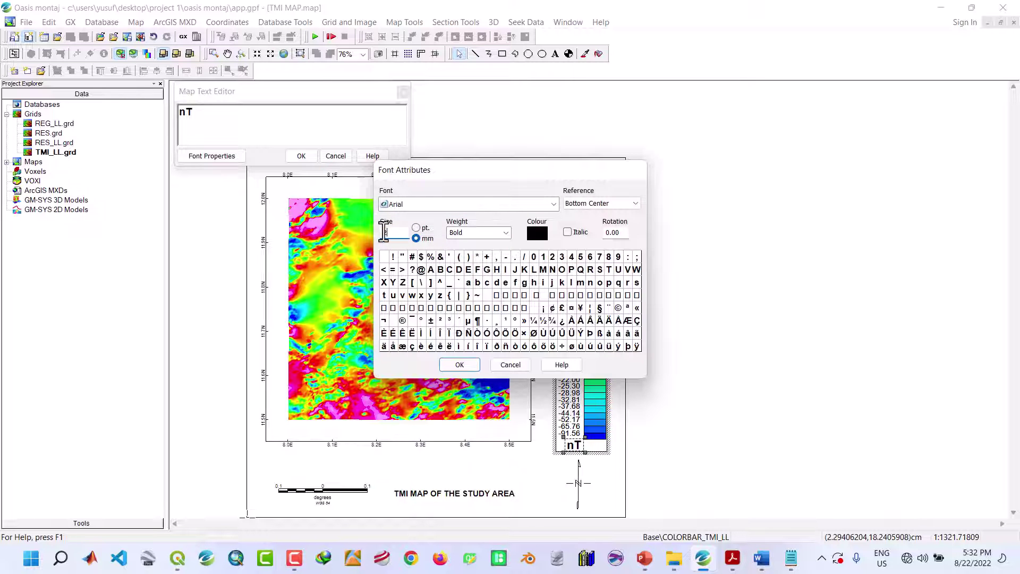
{"action": "left_click", "coordinate": [456, 365]}
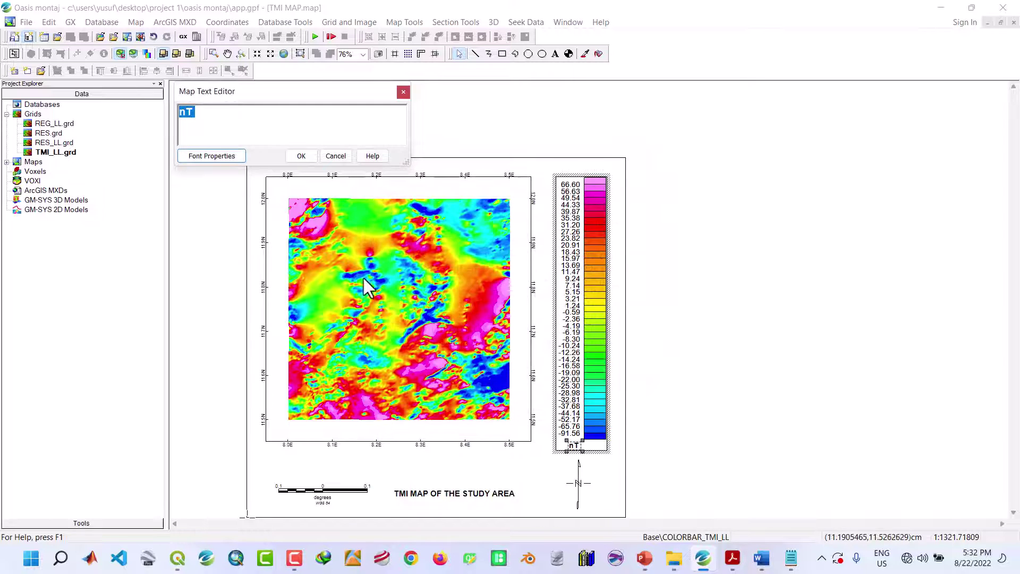
- Apply the nT title's font change and nudge the title slightly left beneath the colour bar
{"action": "left_click", "coordinate": [300, 157]}
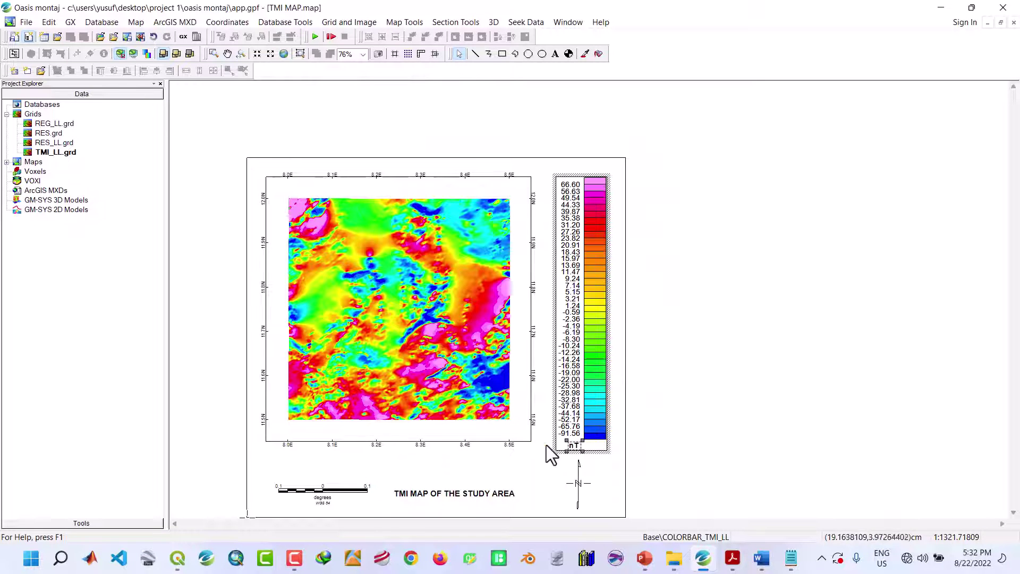
{"action": "left_click", "coordinate": [573, 444]}
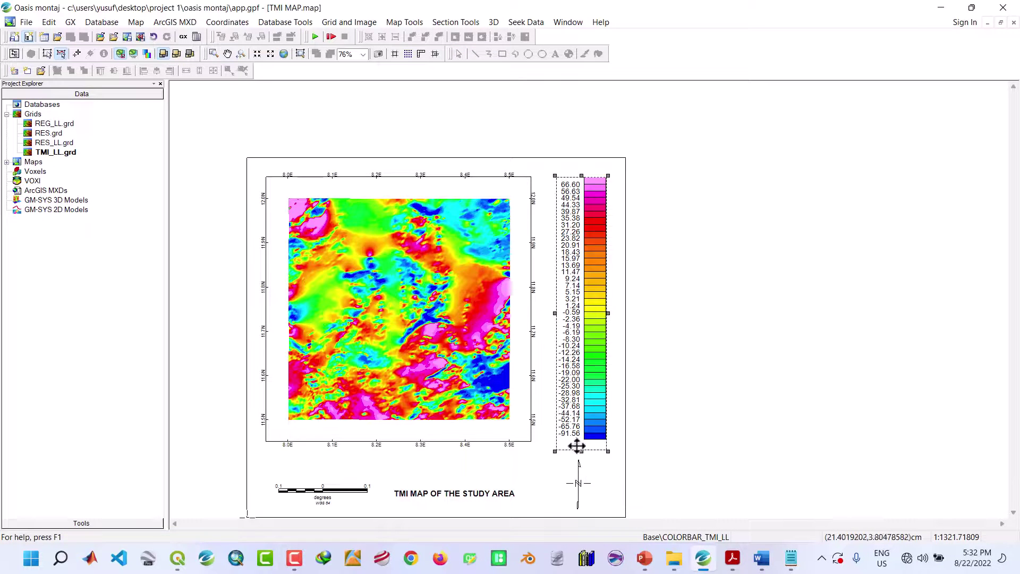
{"action": "double_click", "coordinate": [576, 446]}
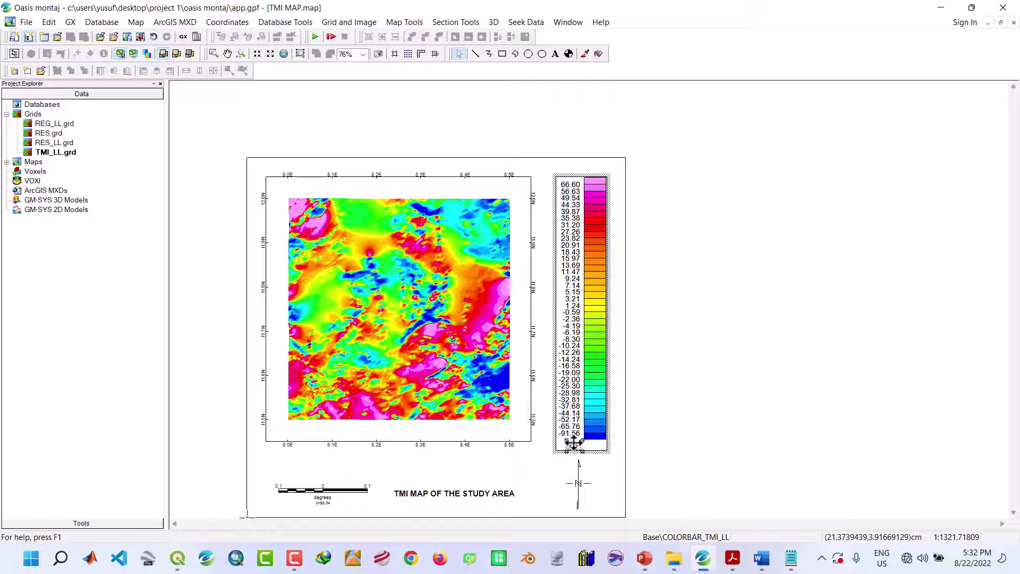
{"action": "left_click", "coordinate": [599, 471]}
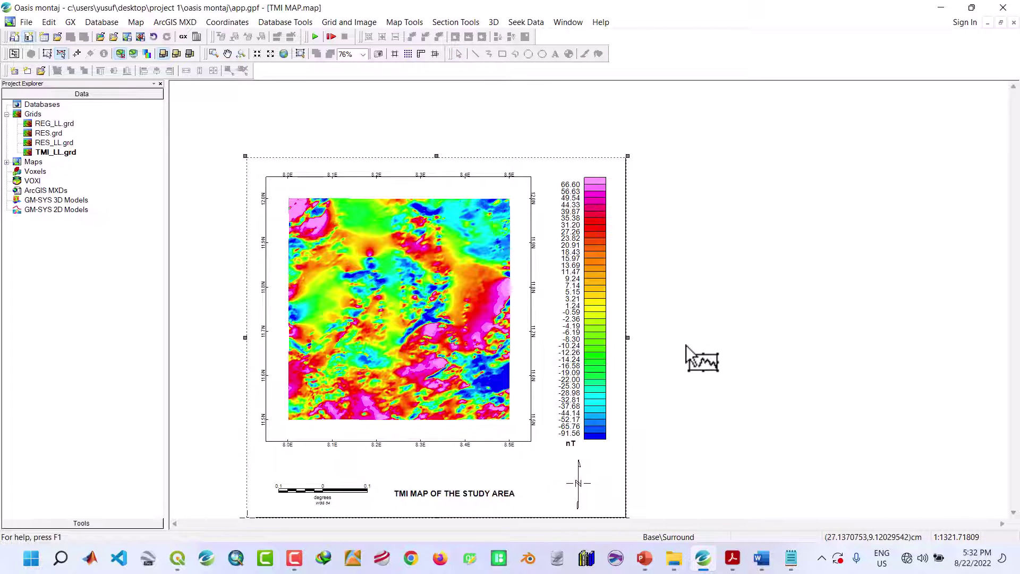
{"action": "left_click", "coordinate": [704, 357]}
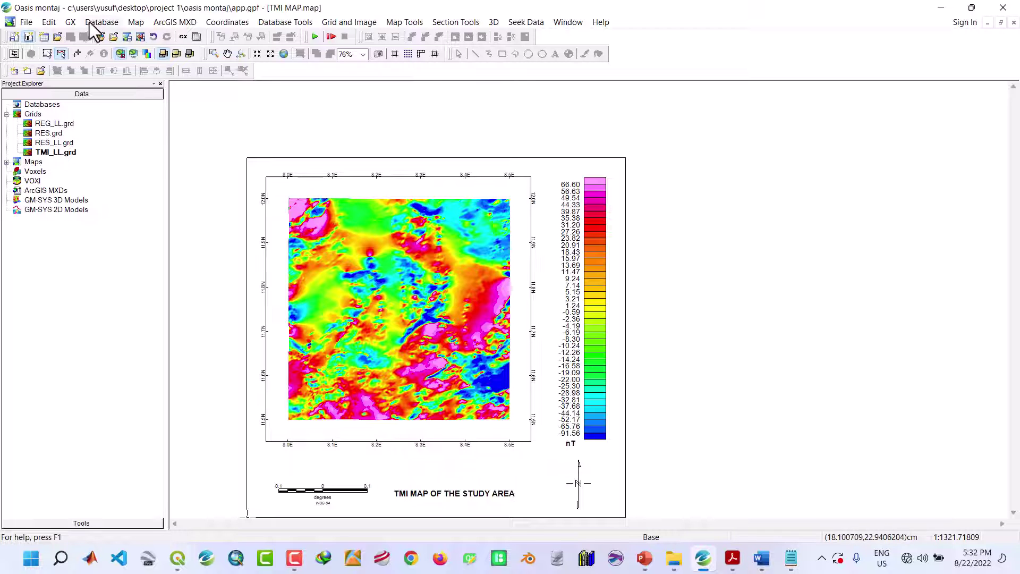
- Export the full TMI map to a JPEG High Quality file in the Images folder
{"action": "left_click", "coordinate": [136, 22]}
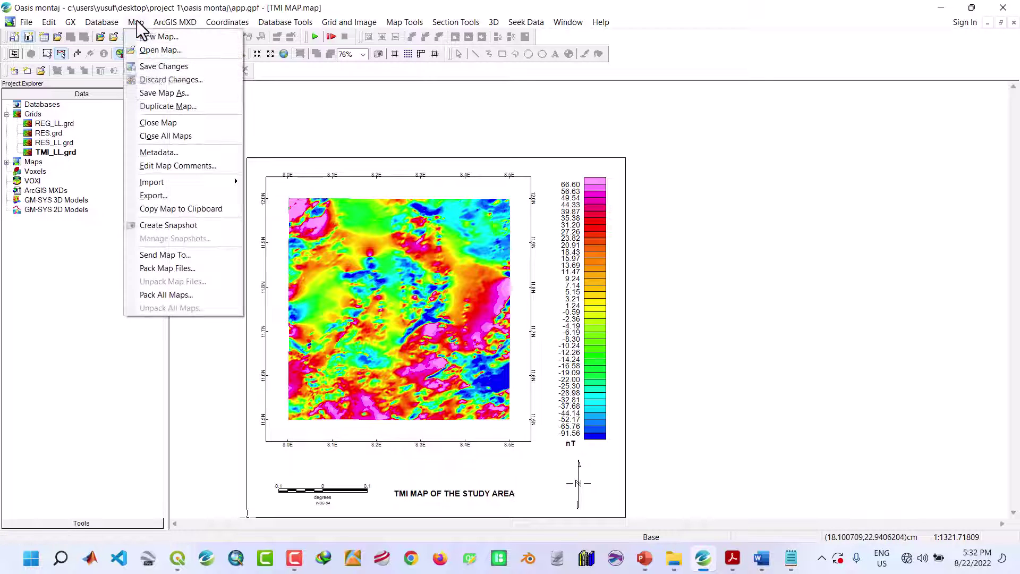
{"action": "left_click", "coordinate": [151, 195]}
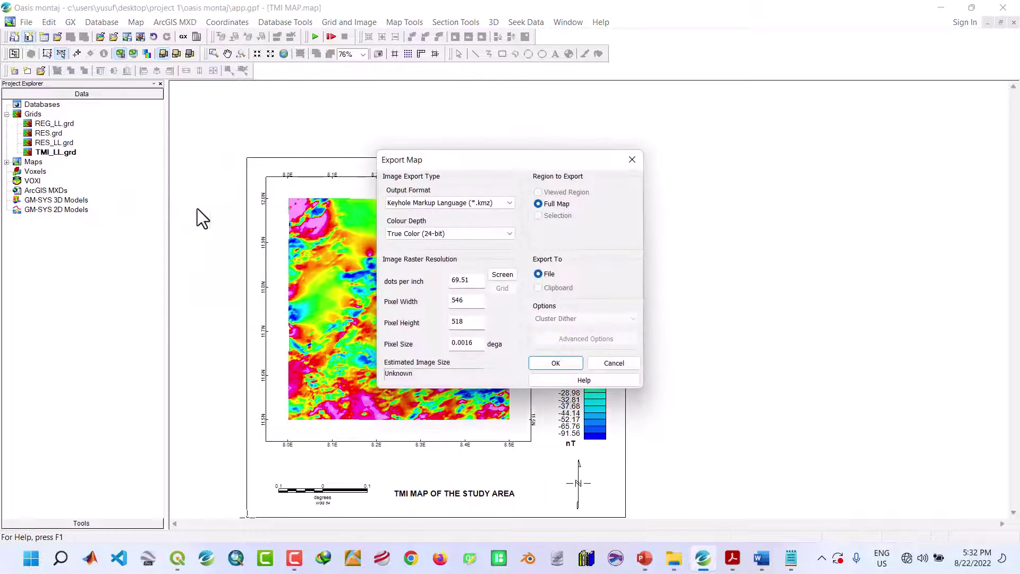
{"action": "left_click", "coordinate": [500, 204]}
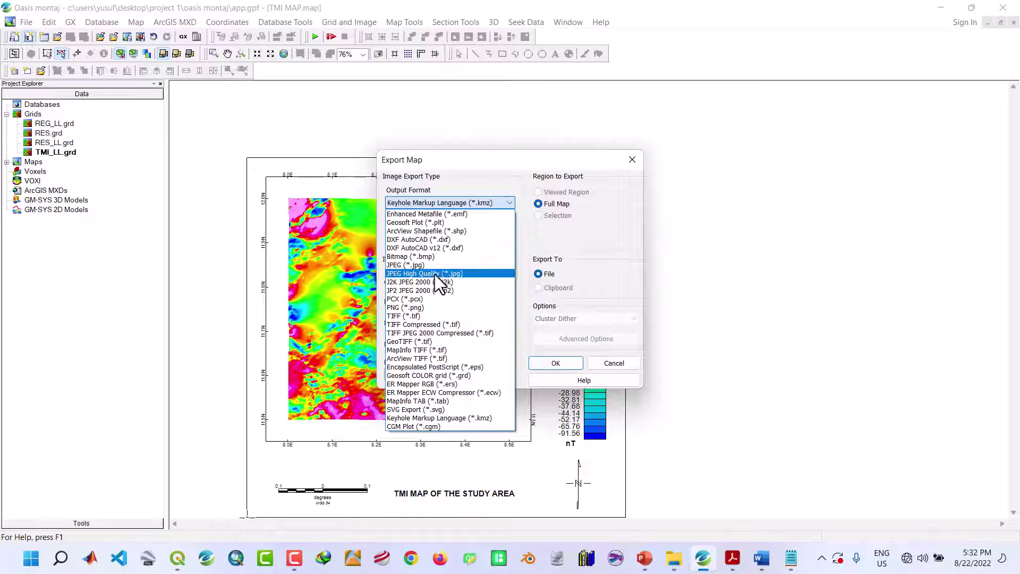
{"action": "left_click", "coordinate": [435, 274]}
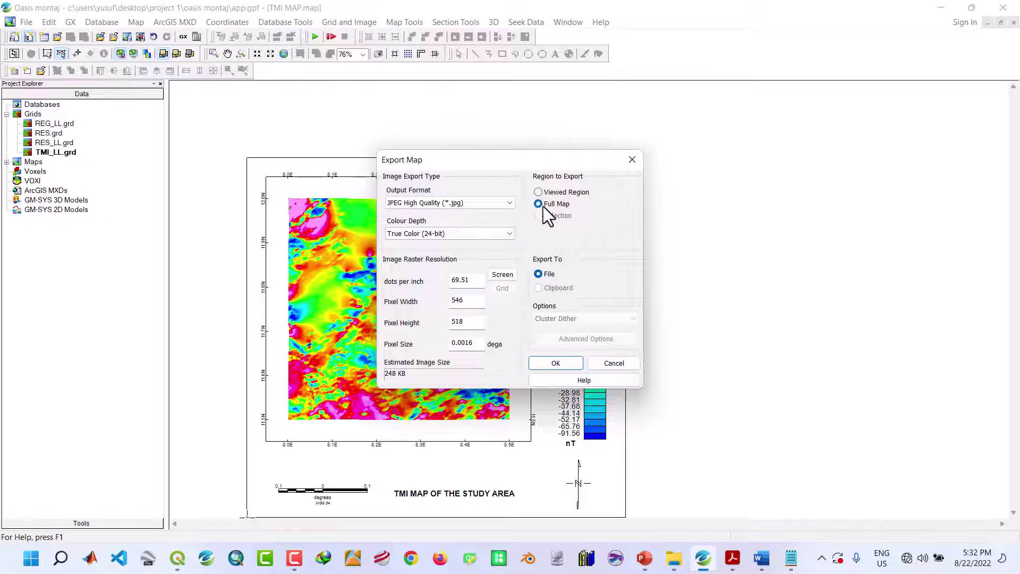
{"action": "left_click", "coordinate": [545, 362]}
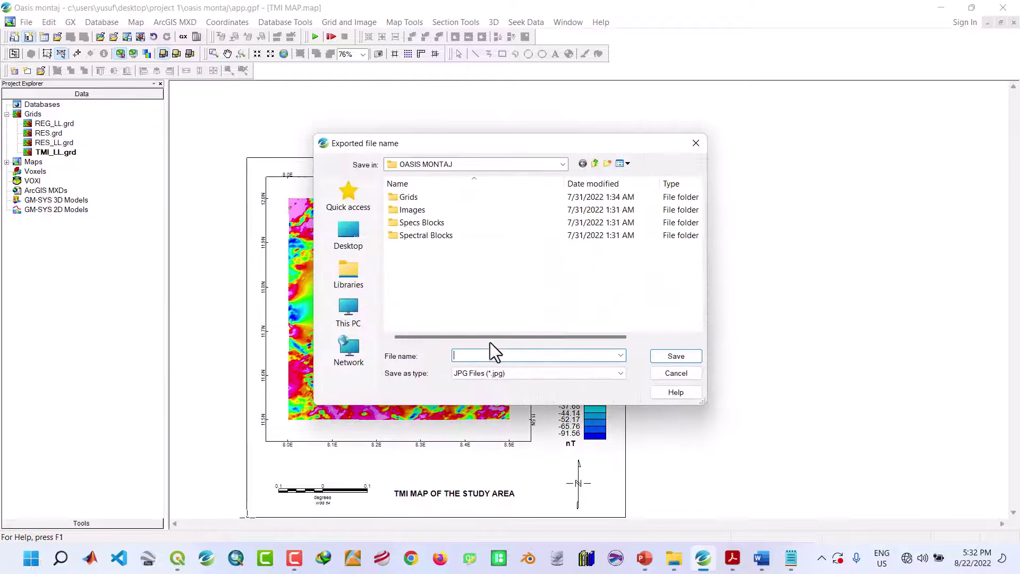
{"action": "double_click", "coordinate": [417, 215]}
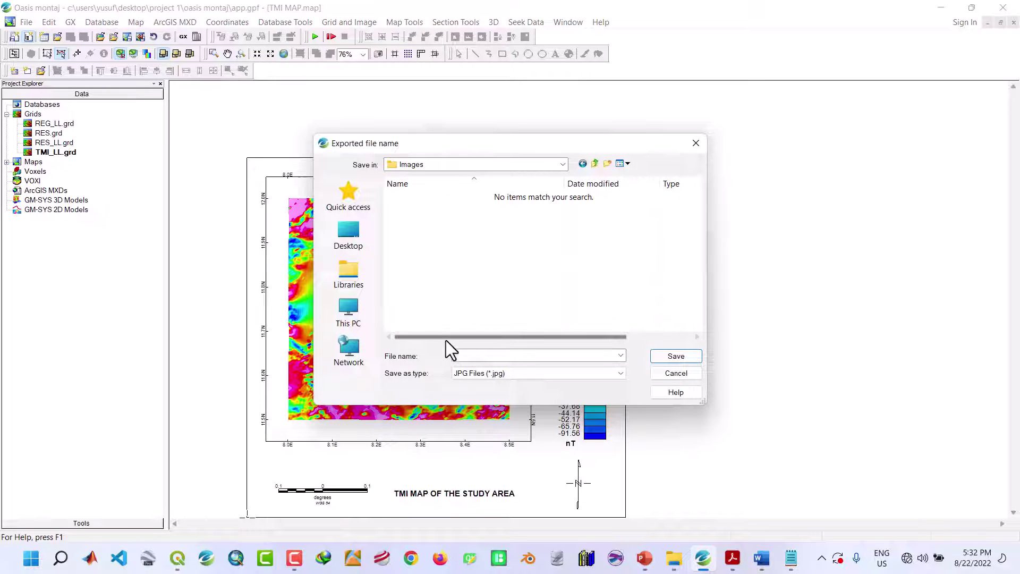
{"action": "left_click", "coordinate": [477, 356]}
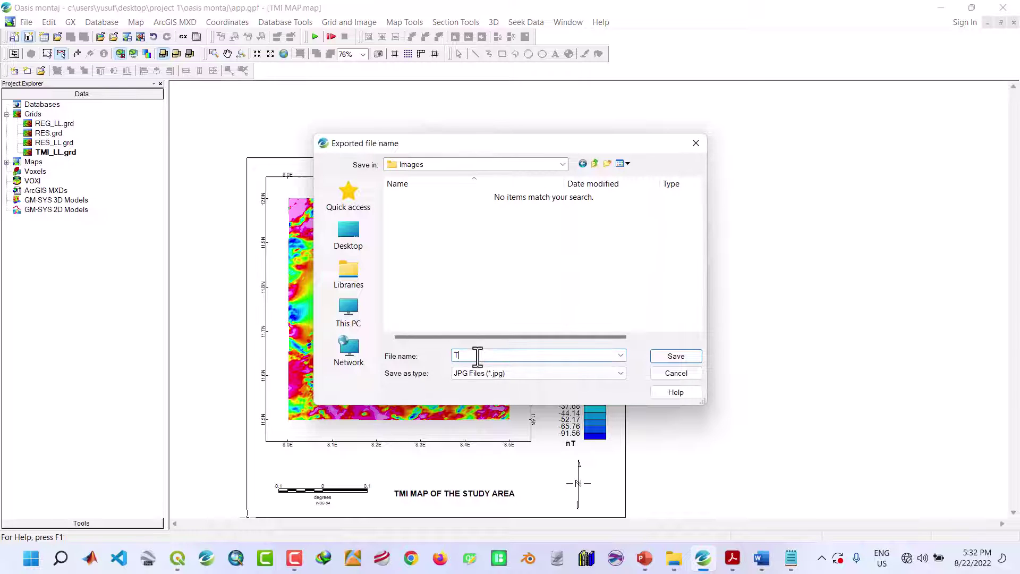
{"action": "left_click", "coordinate": [689, 360]}
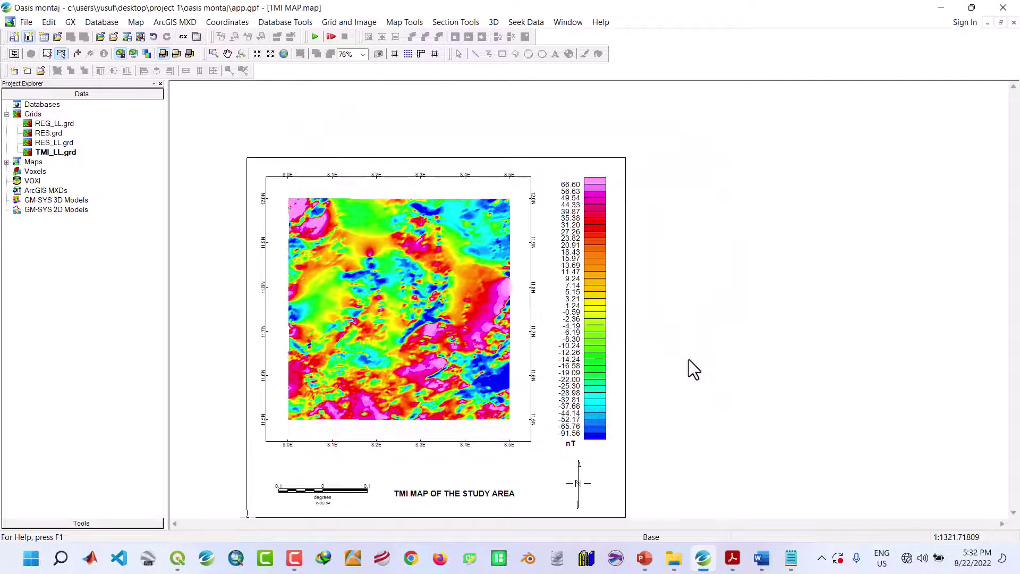
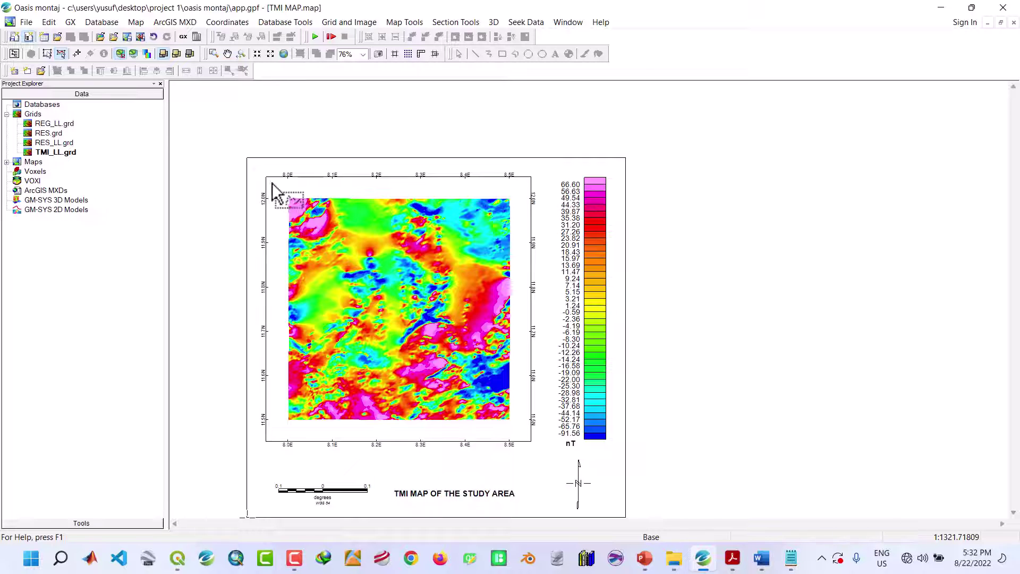
- Save the project and save the grid map changes under the name TMI_LL.grd in the OASIS MONTAJ folder
{"action": "left_click", "coordinate": [24, 22]}
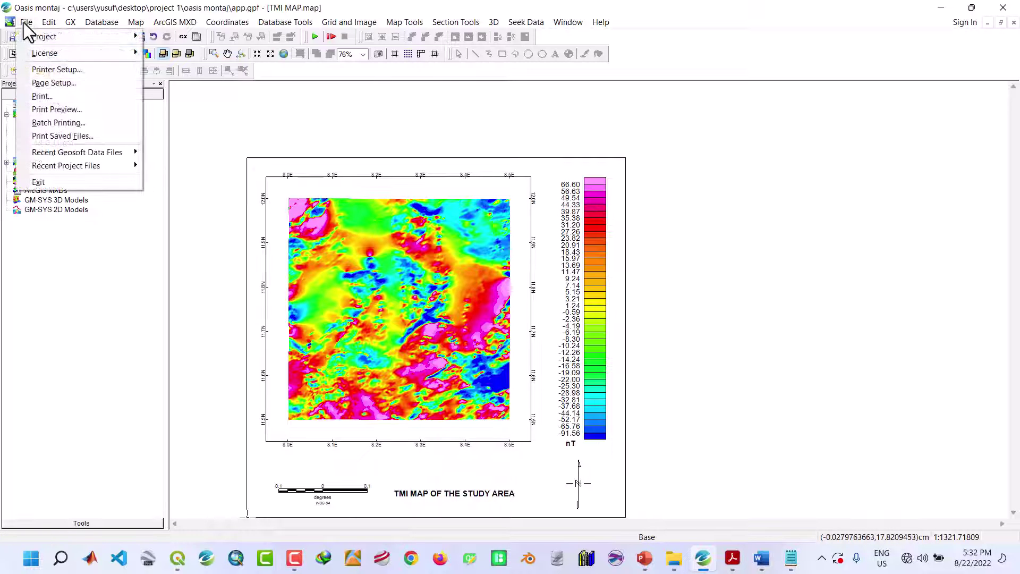
{"action": "mouse_move", "coordinate": [47, 36]}
{"action": "left_click", "coordinate": [166, 66]}
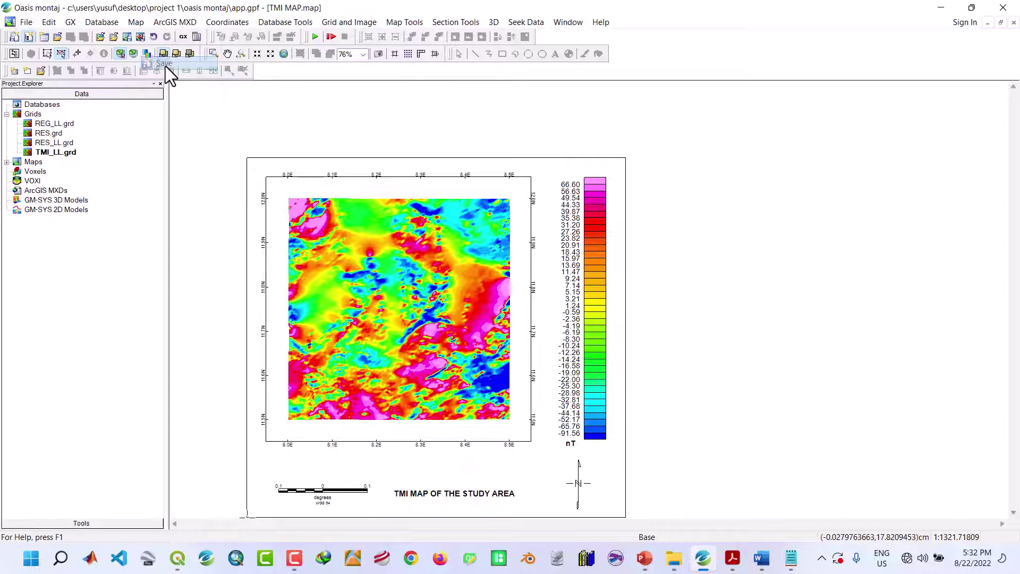
{"action": "left_click", "coordinate": [506, 333]}
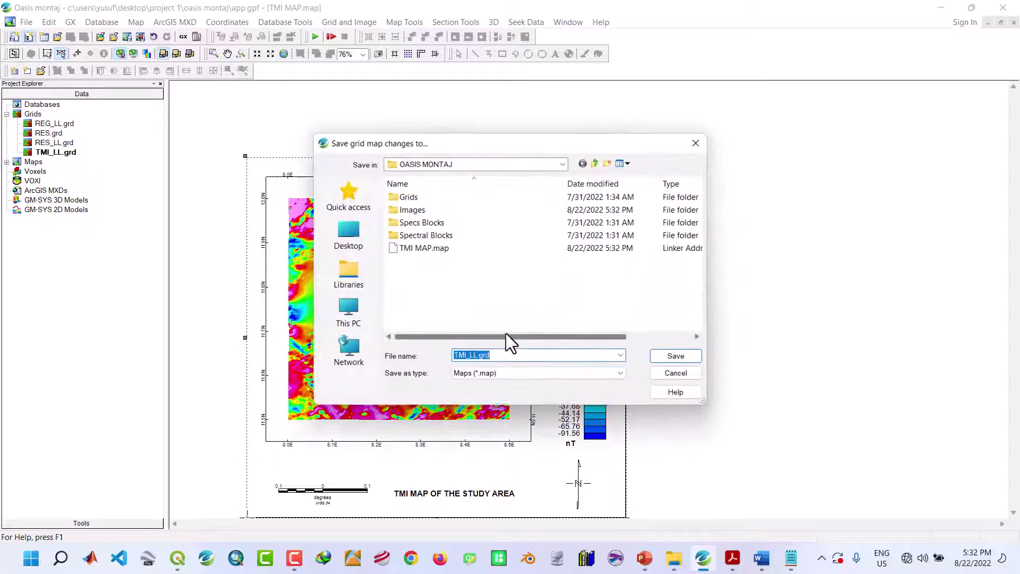
{"action": "left_click", "coordinate": [668, 361]}
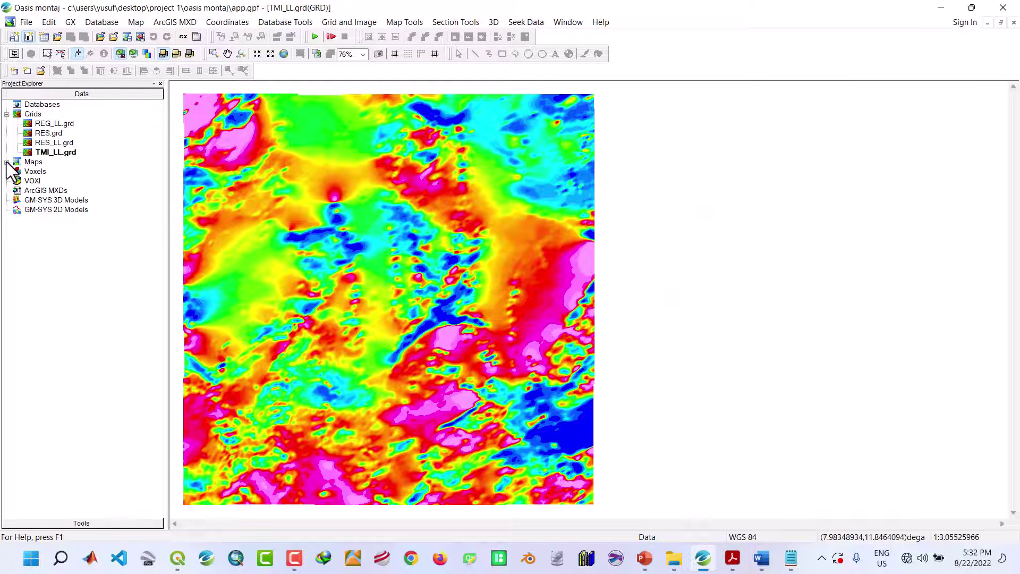
- Reopen TMI MAP.map from the project's maps and remove the TMI_LL.grd grid from the project
{"action": "left_click", "coordinate": [7, 162]}
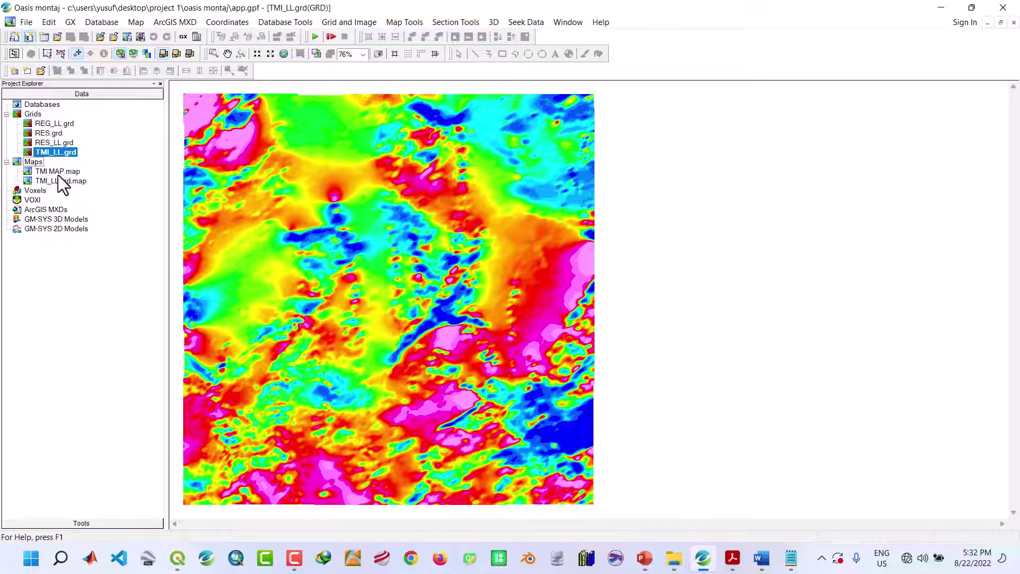
{"action": "double_click", "coordinate": [58, 171]}
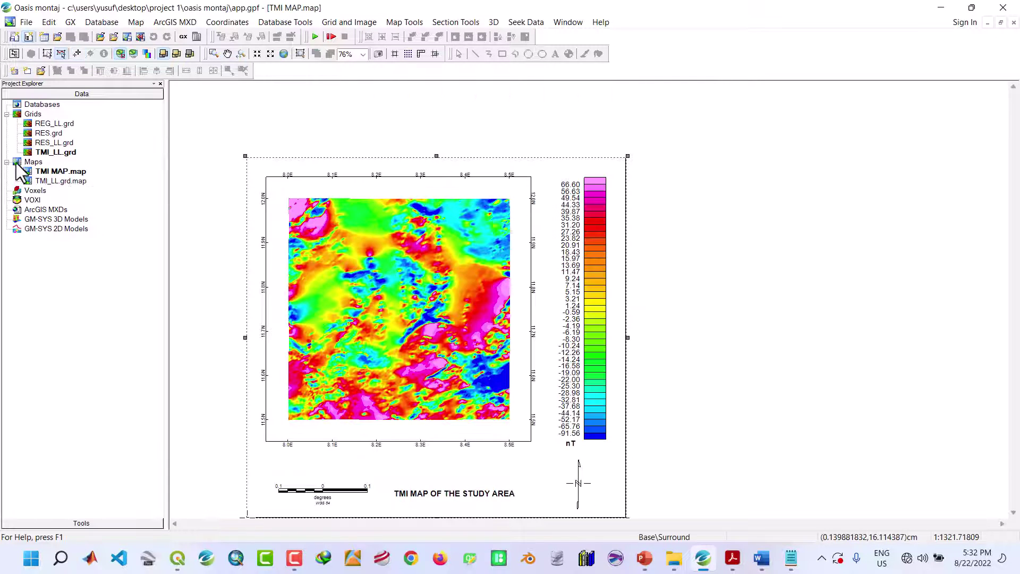
{"action": "right_click", "coordinate": [46, 152]}
{"action": "left_click", "coordinate": [64, 171]}
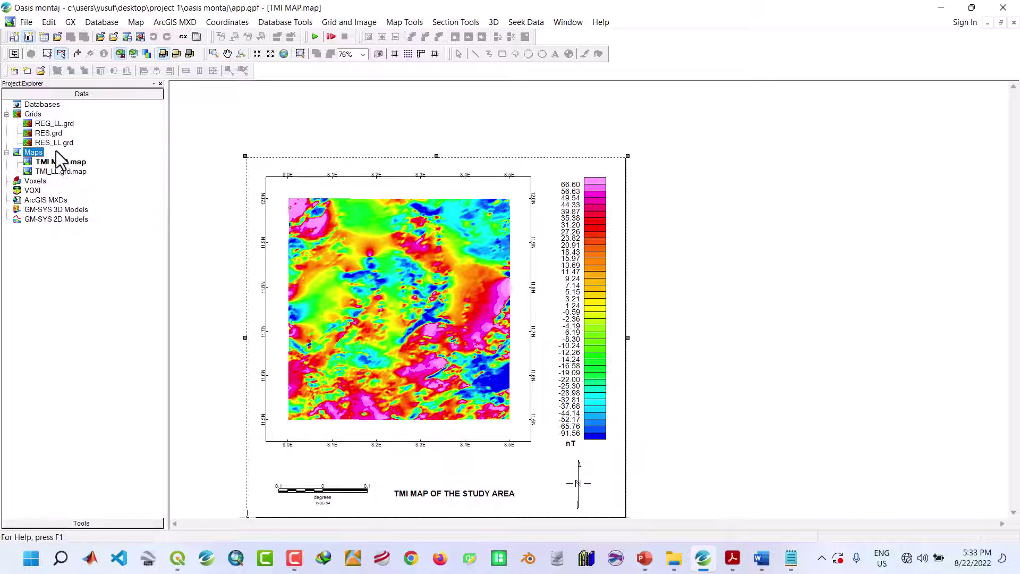
- Open the RES_LL.grd grid and start a new map with its data range scanned from that grid
{"action": "double_click", "coordinate": [49, 144]}
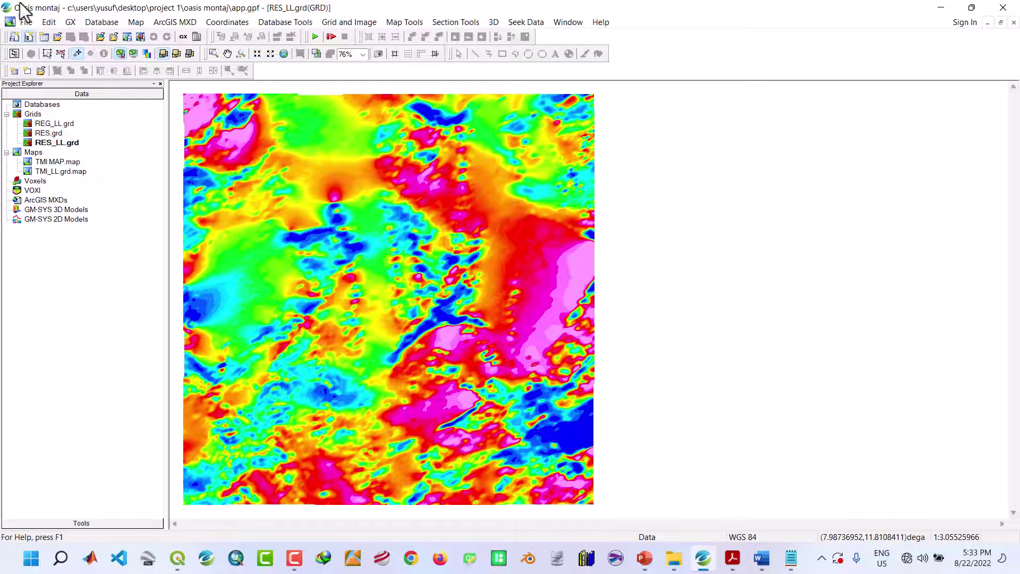
{"action": "left_click", "coordinate": [136, 22]}
{"action": "left_click", "coordinate": [148, 37]}
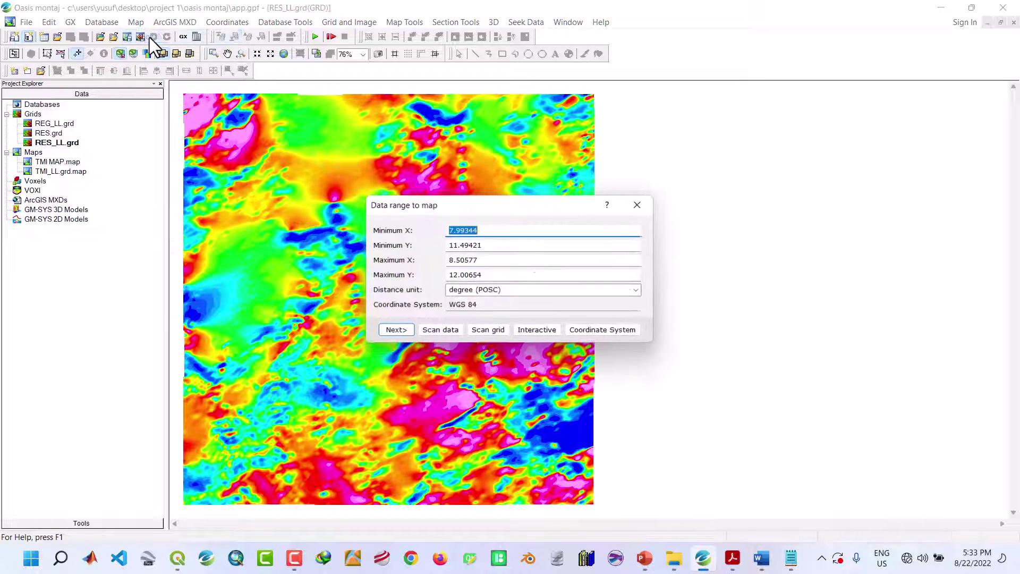
{"action": "left_click", "coordinate": [488, 331]}
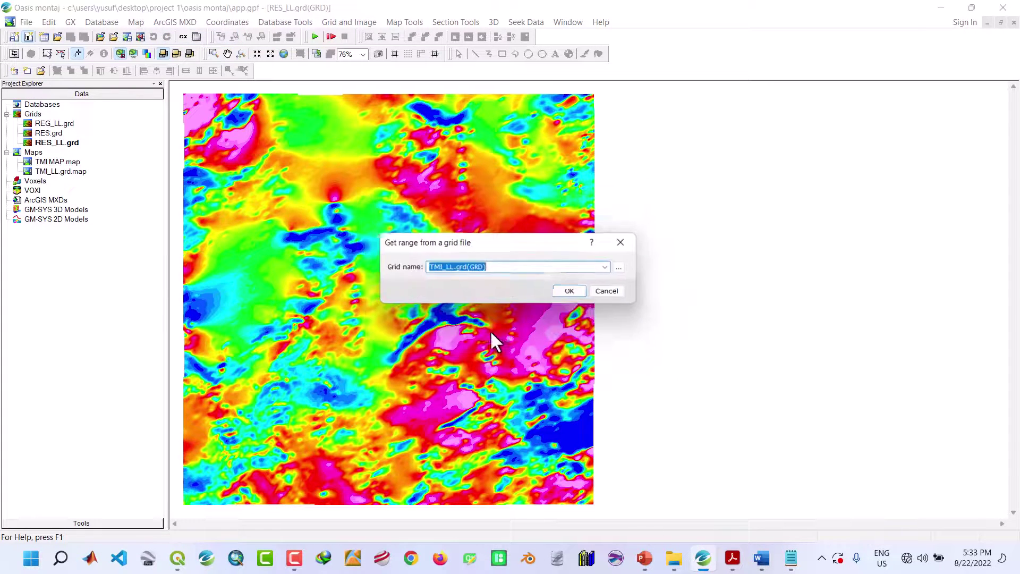
{"action": "left_click", "coordinate": [612, 268]}
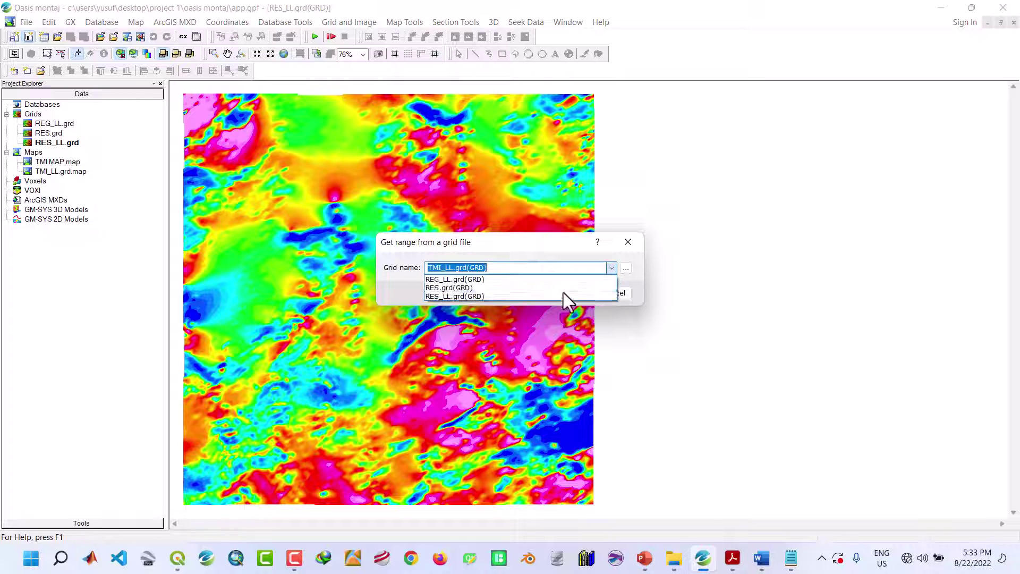
{"action": "left_click", "coordinate": [461, 296]}
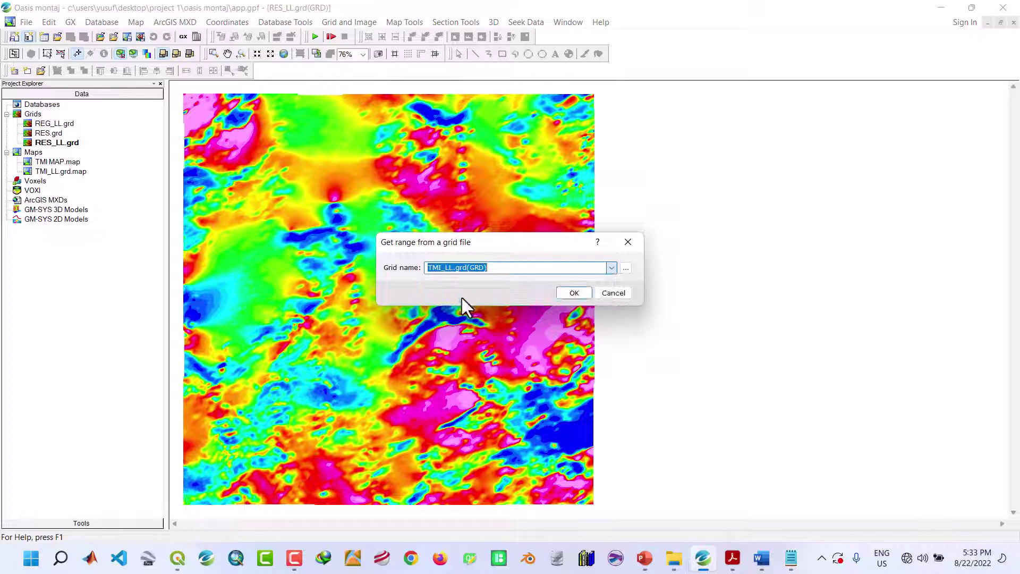
{"action": "left_click", "coordinate": [572, 293]}
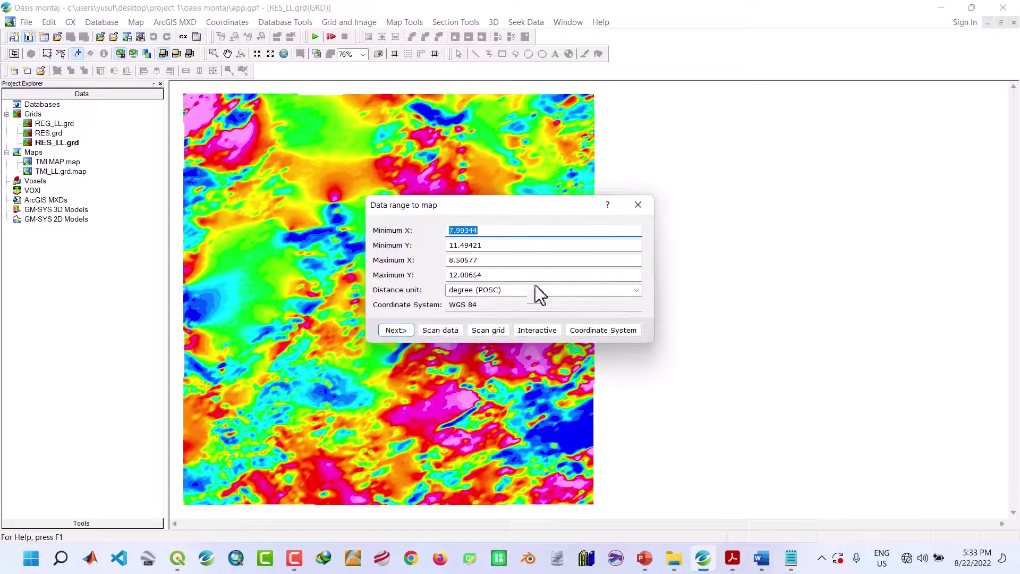
- Calculate the new map's scale, name the map RESIDUAL MAP.map with the landscape letter template, and create it
{"action": "left_click", "coordinate": [398, 331]}
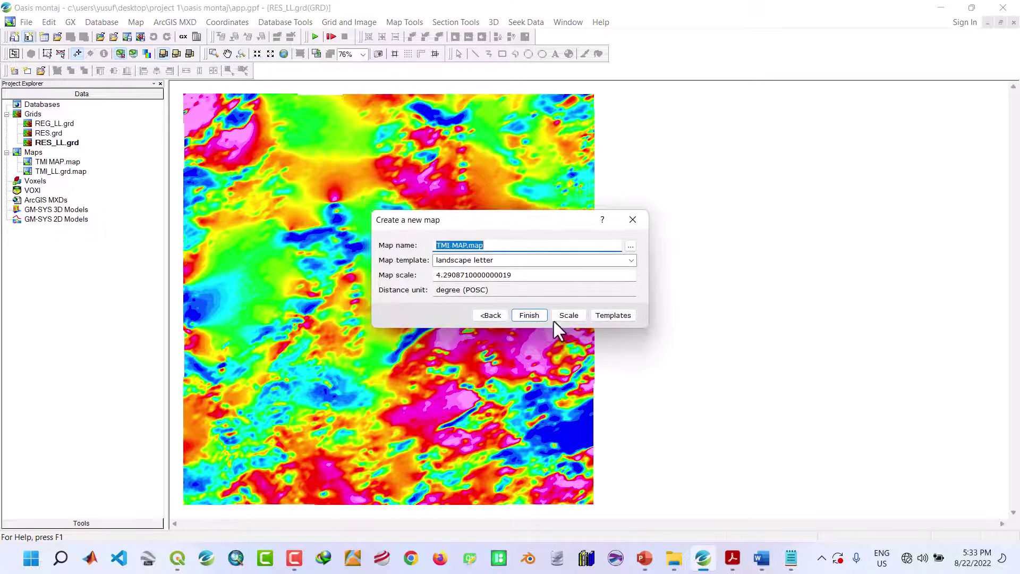
{"action": "left_click", "coordinate": [581, 317]}
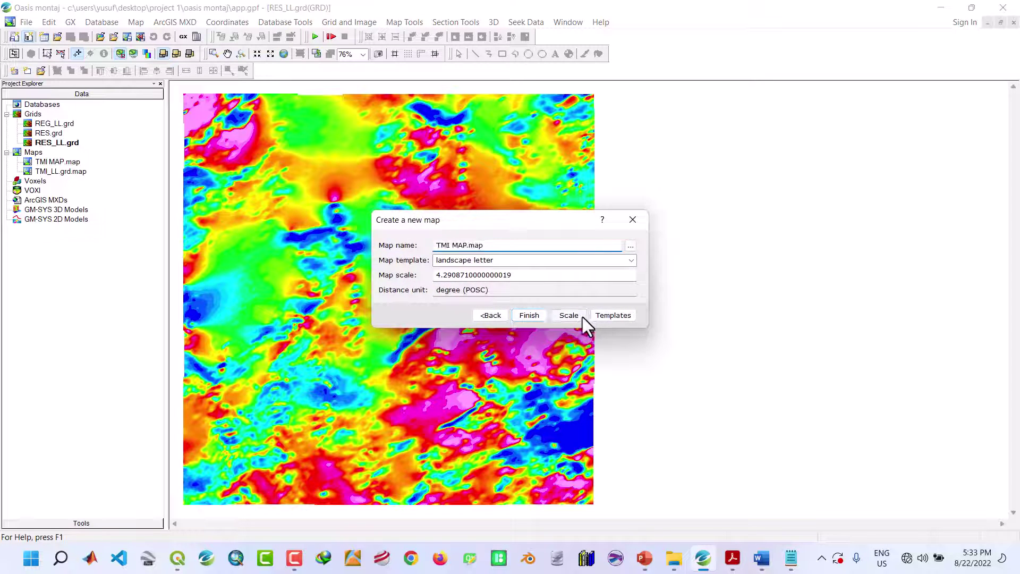
{"action": "left_click", "coordinate": [449, 246]}
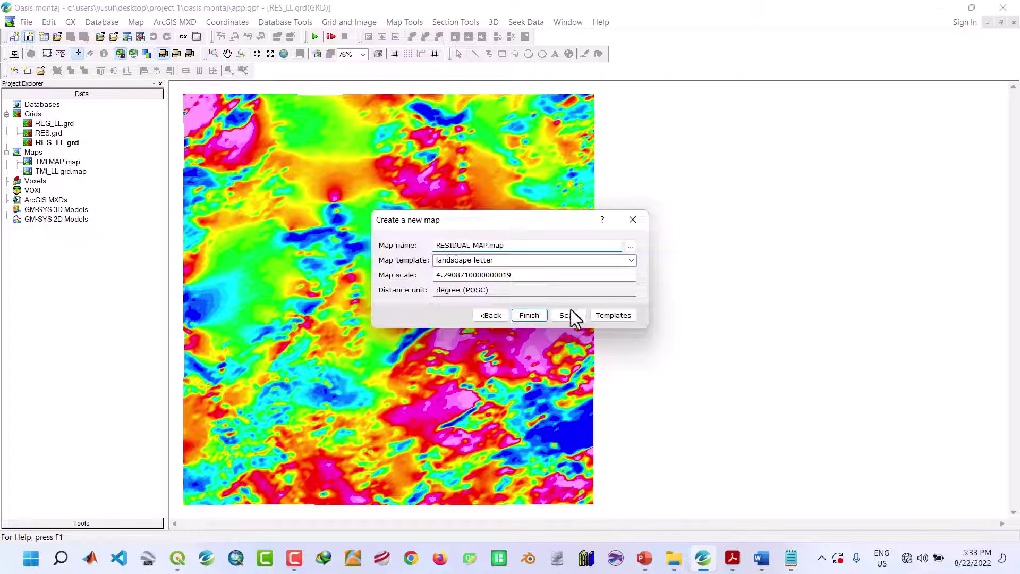
{"action": "left_click", "coordinate": [528, 315]}
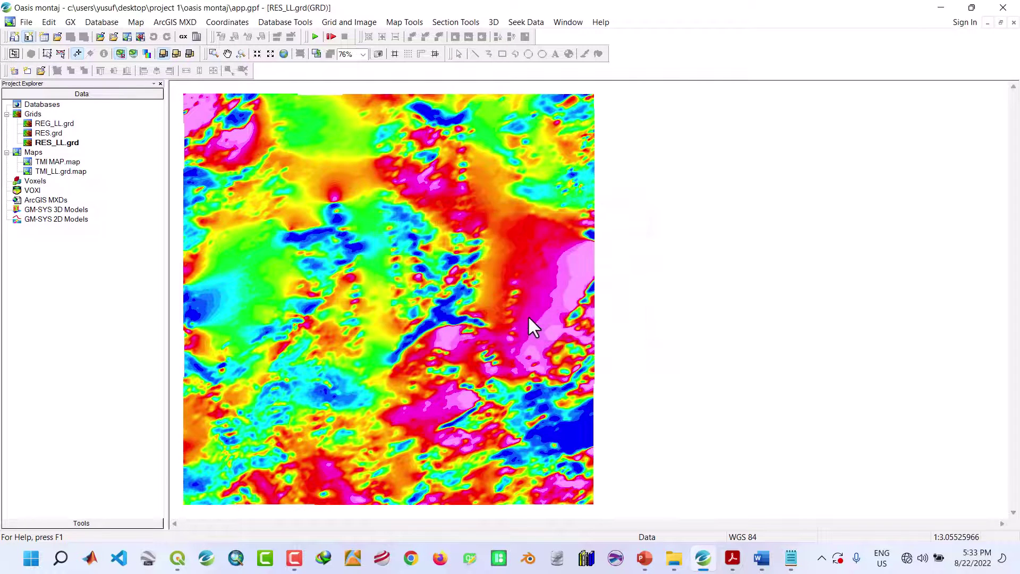
- Start the residual map's base map in figure style with a left margin of 1 cm, keeping the edge-tick reference grid
{"action": "left_click", "coordinate": [411, 23]}
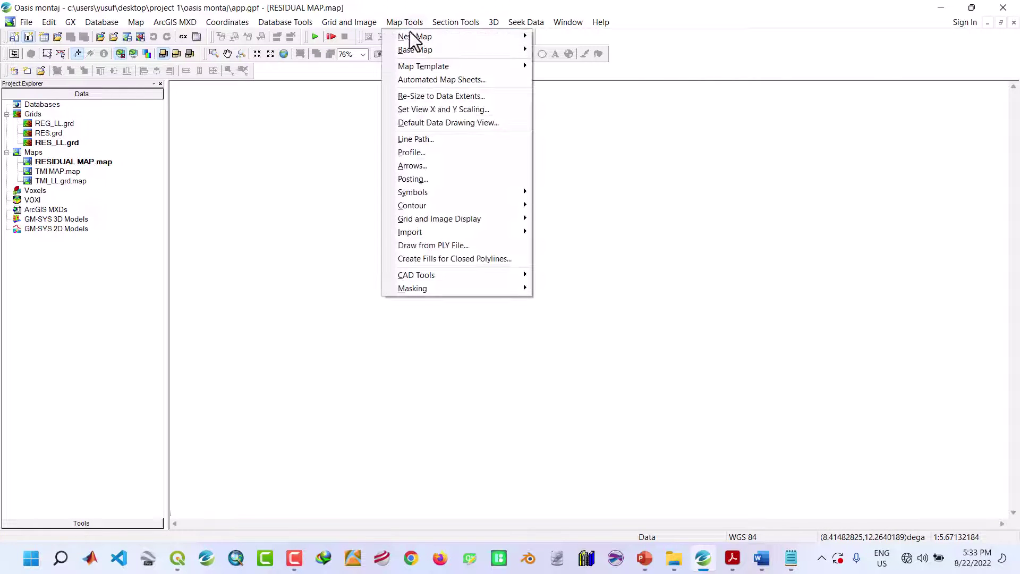
{"action": "mouse_move", "coordinate": [413, 50]}
{"action": "left_click", "coordinate": [565, 51]}
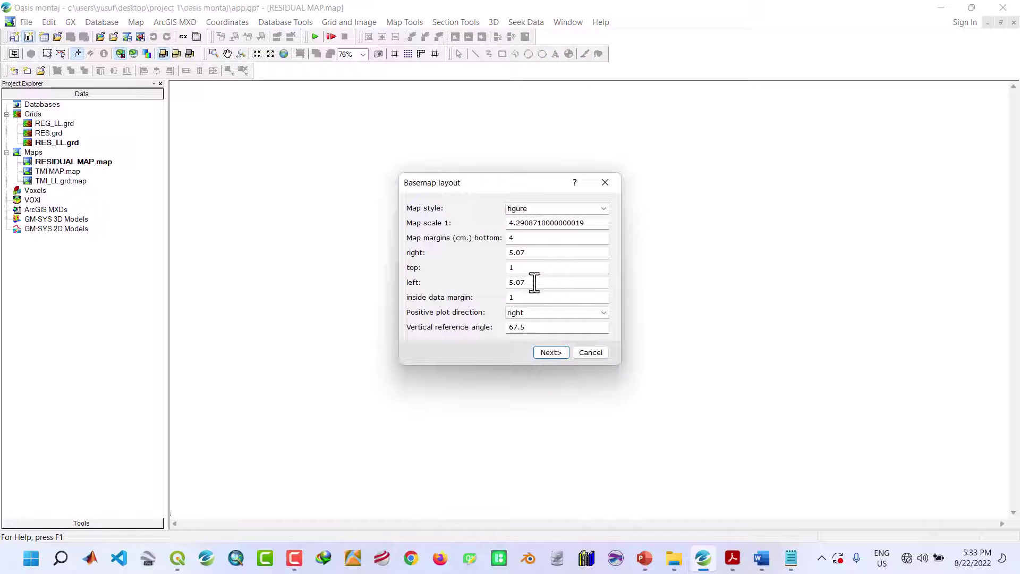
{"action": "left_click_drag", "start_coordinate": [534, 282], "coordinate": [461, 286]}
{"action": "type", "text": "1"}
{"action": "left_click_drag", "start_coordinate": [529, 253], "coordinate": [488, 256]}
{"action": "left_click", "coordinate": [552, 353]}
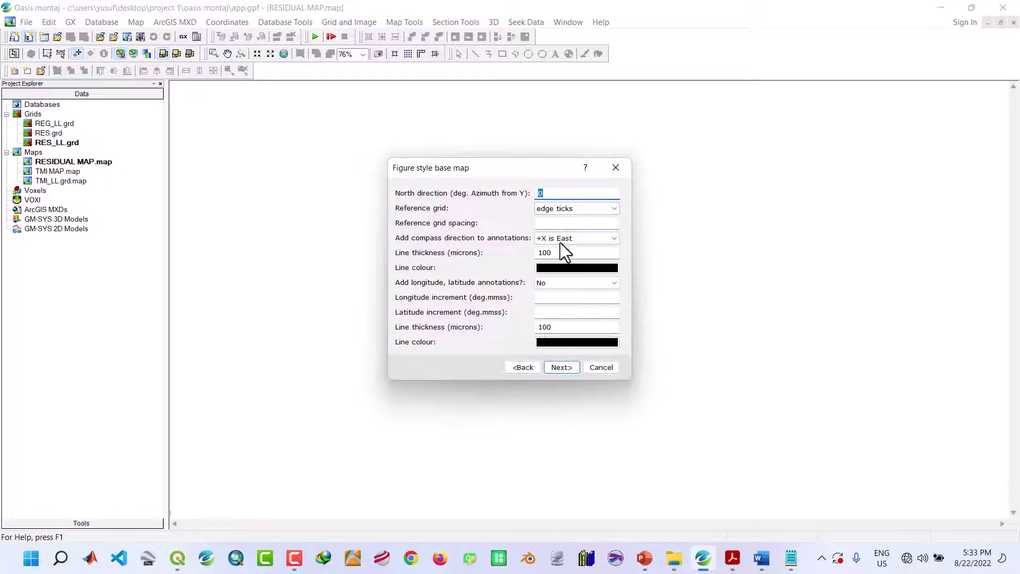
{"action": "left_click", "coordinate": [557, 366]}
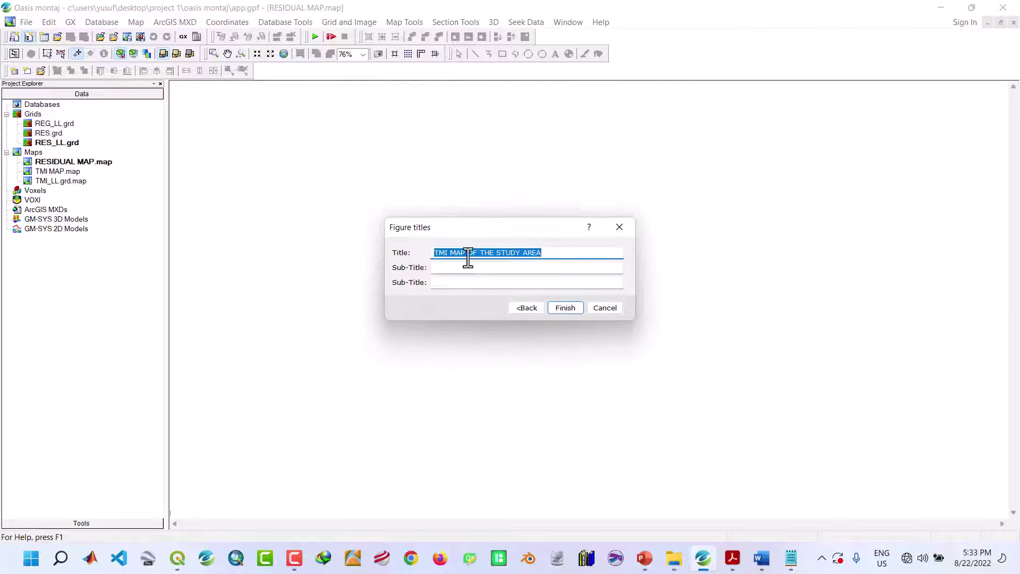
- Title the base map "RESIDUAL MAGNETIC INTENSITY MAP OF THE STUDY AREA" and create it
{"action": "left_click_drag", "start_coordinate": [452, 253], "coordinate": [428, 256]}
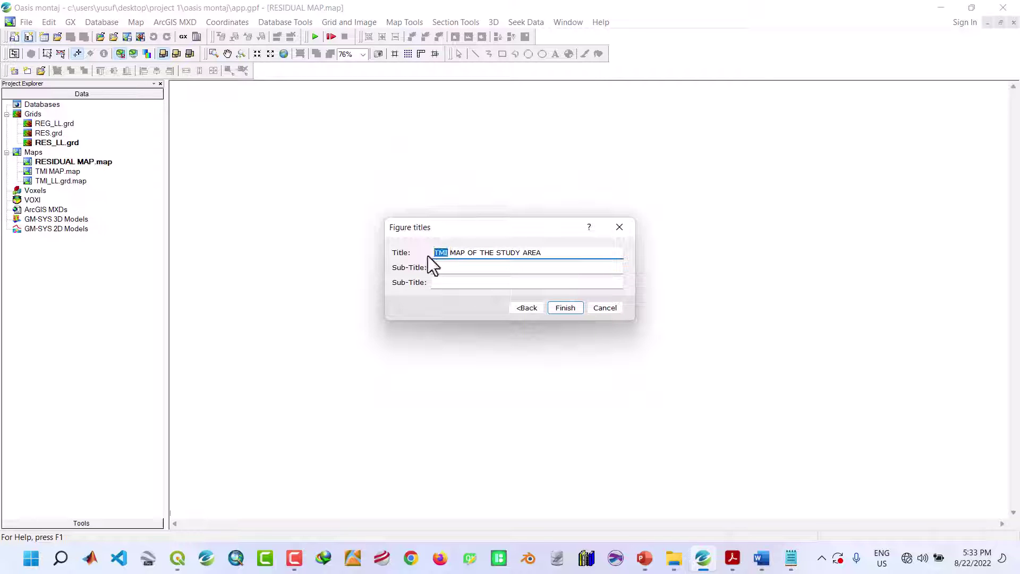
{"action": "type", "text": "RESIDUAL MAGET"}
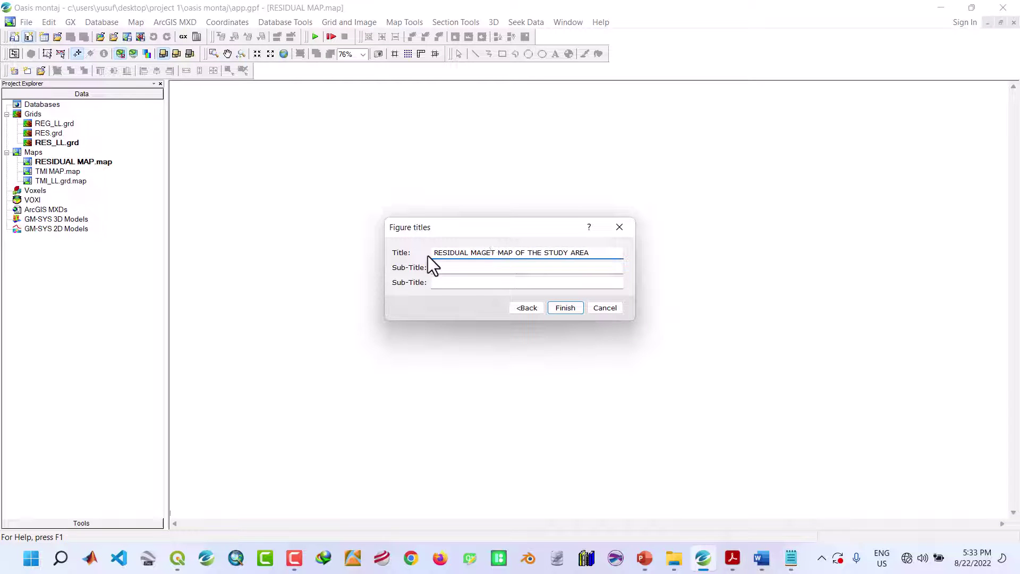
{"action": "key", "text": "BackSpace"}
{"action": "type", "text": "NETIC "}
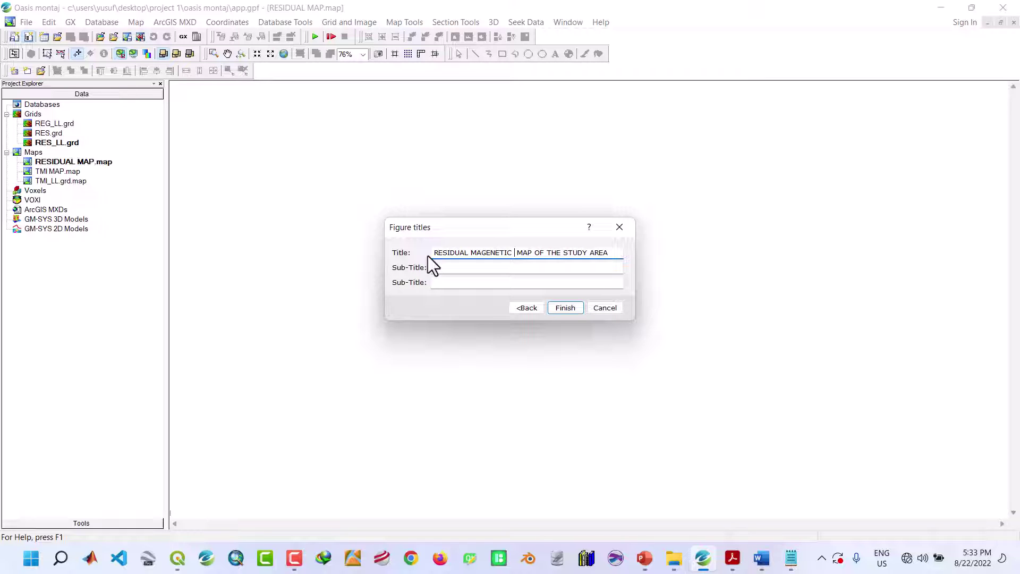
{"action": "type", "text": "INTENSITY"}
{"action": "left_click", "coordinate": [493, 253]}
{"action": "key", "text": "BackSpace"}
{"action": "left_click", "coordinate": [560, 308]}
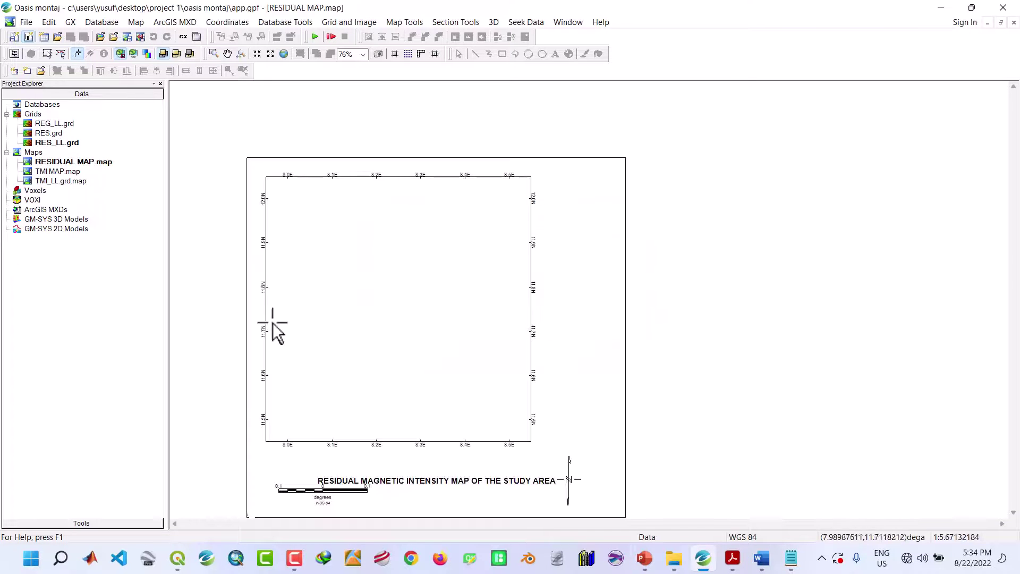
- Display the single grid RES_LL.grd on the current map with histogram-equalized colours
{"action": "left_click", "coordinate": [412, 22]}
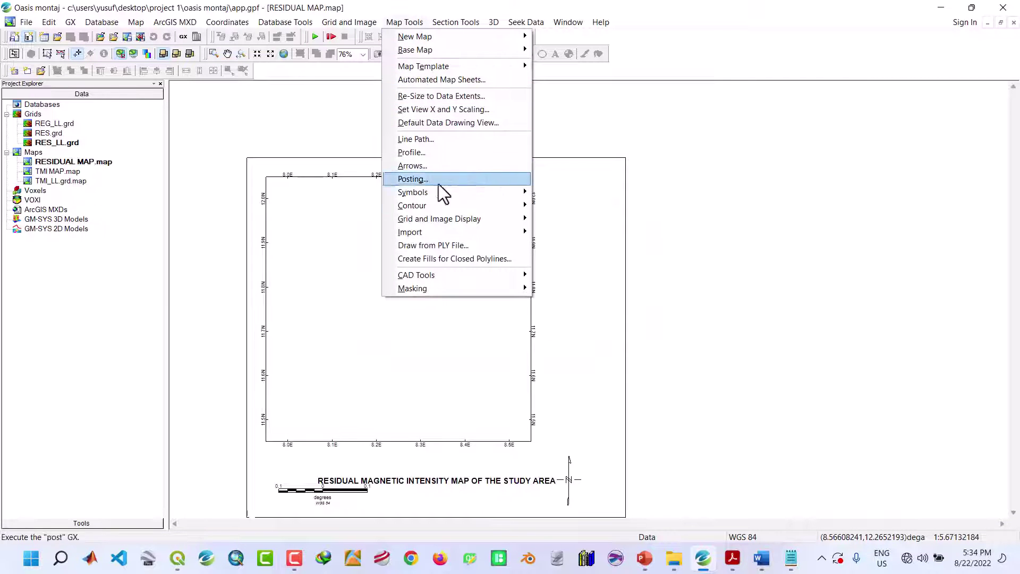
{"action": "mouse_move", "coordinate": [445, 219]}
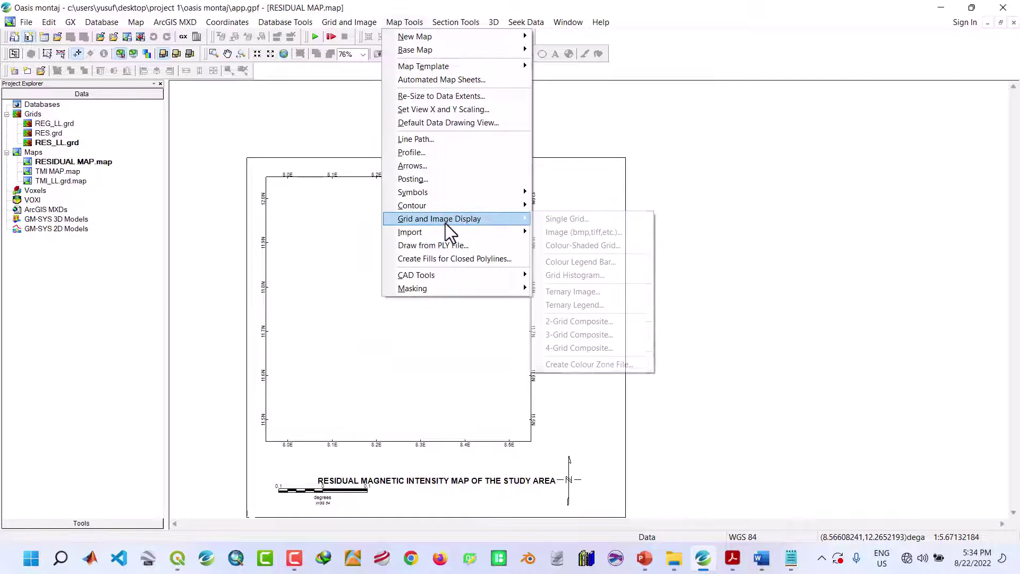
{"action": "left_click", "coordinate": [566, 221]}
{"action": "left_click", "coordinate": [587, 215]}
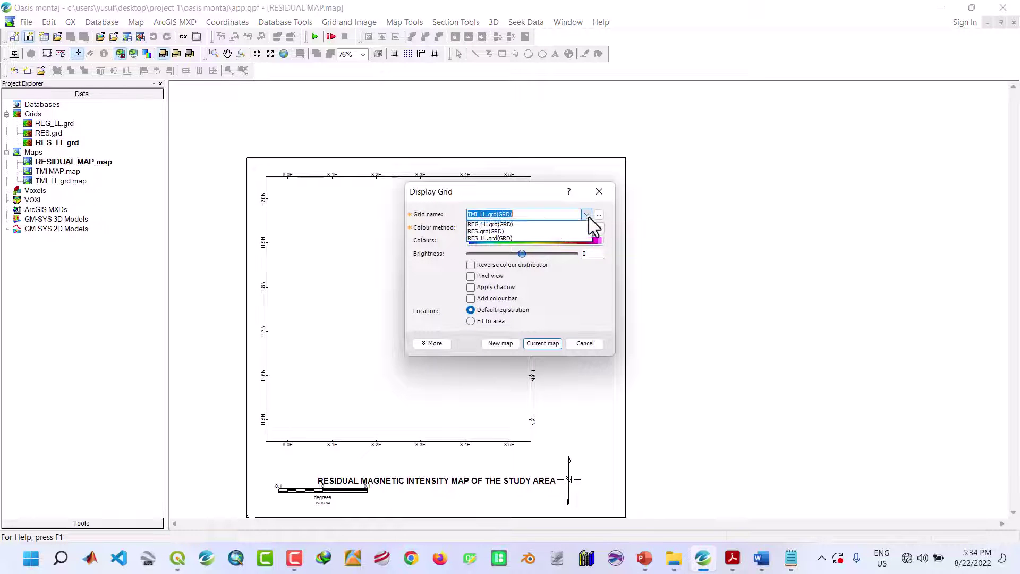
{"action": "left_click", "coordinate": [534, 237]}
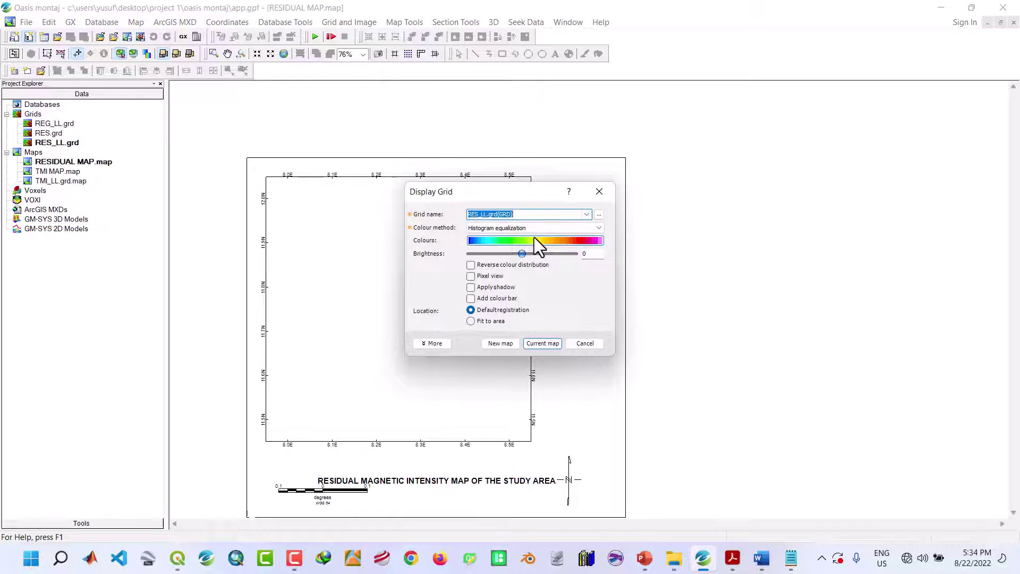
{"action": "left_click", "coordinate": [537, 345]}
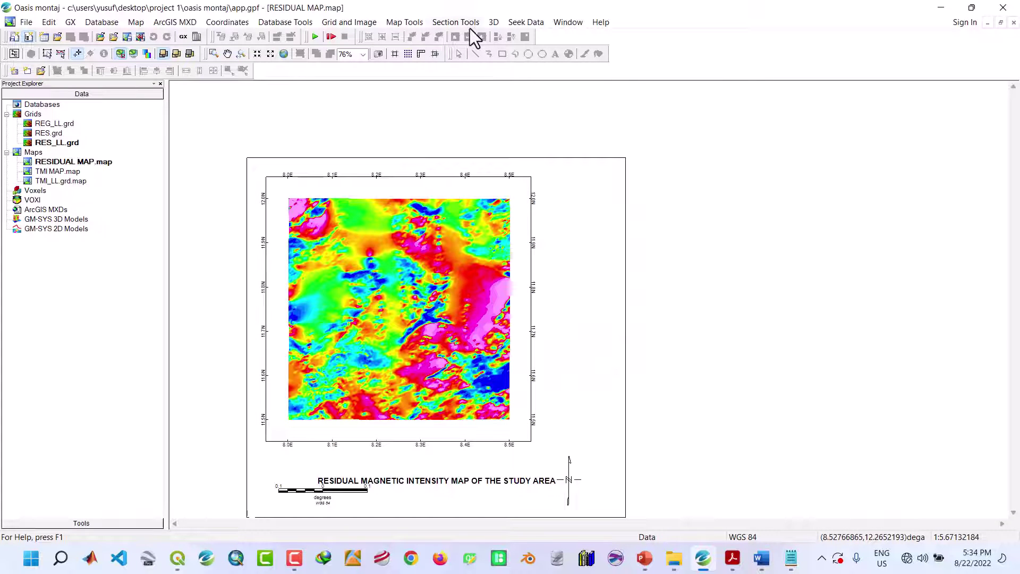
- Add a vertical colour legend bar titled nT for the RES_LL layer, located beside the map frame at X 173.6, Y 67.14 mm
{"action": "left_click", "coordinate": [394, 22]}
{"action": "mouse_move", "coordinate": [460, 218]}
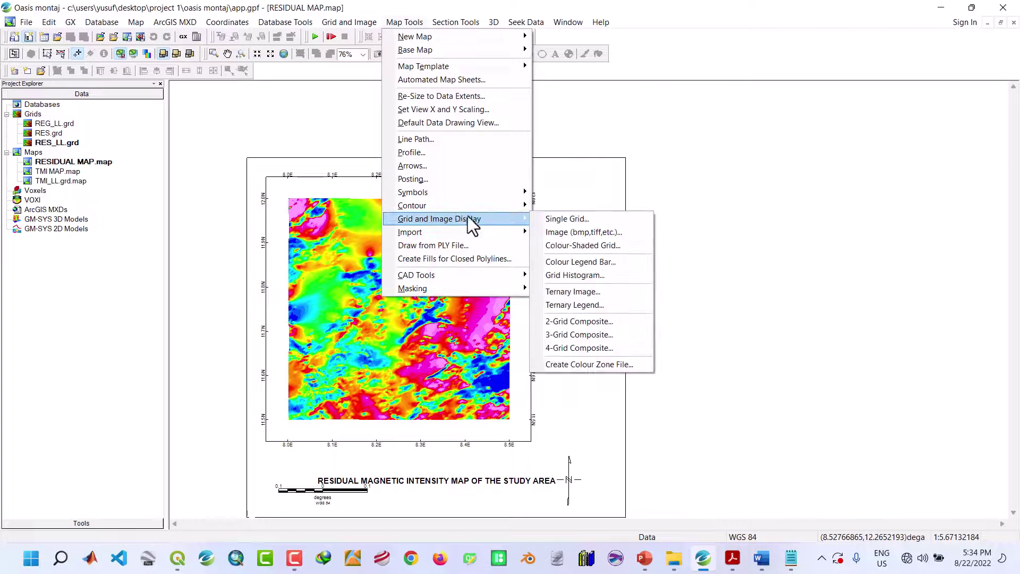
{"action": "left_click", "coordinate": [582, 262]}
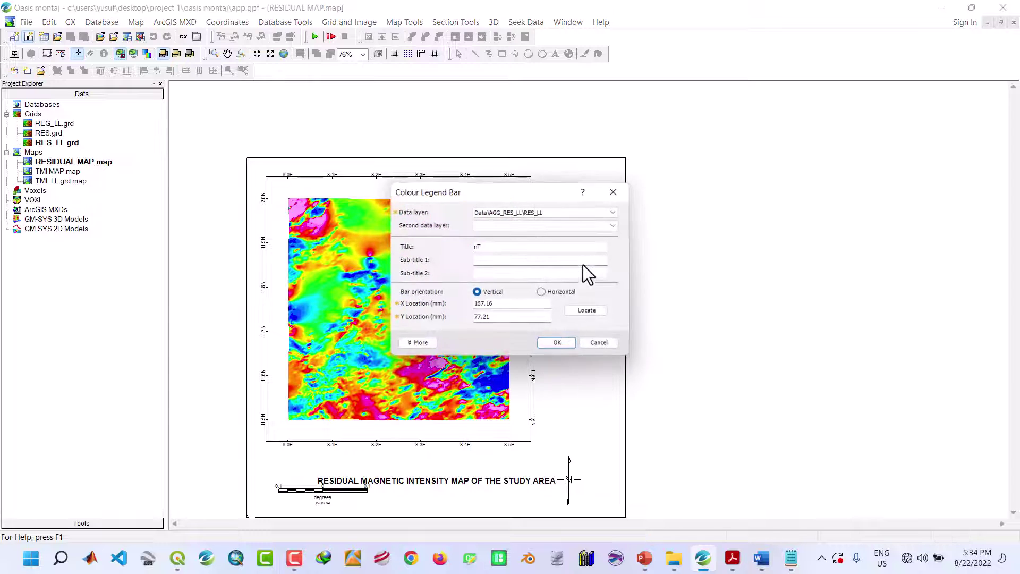
{"action": "left_click", "coordinate": [589, 312]}
{"action": "left_click", "coordinate": [578, 391]}
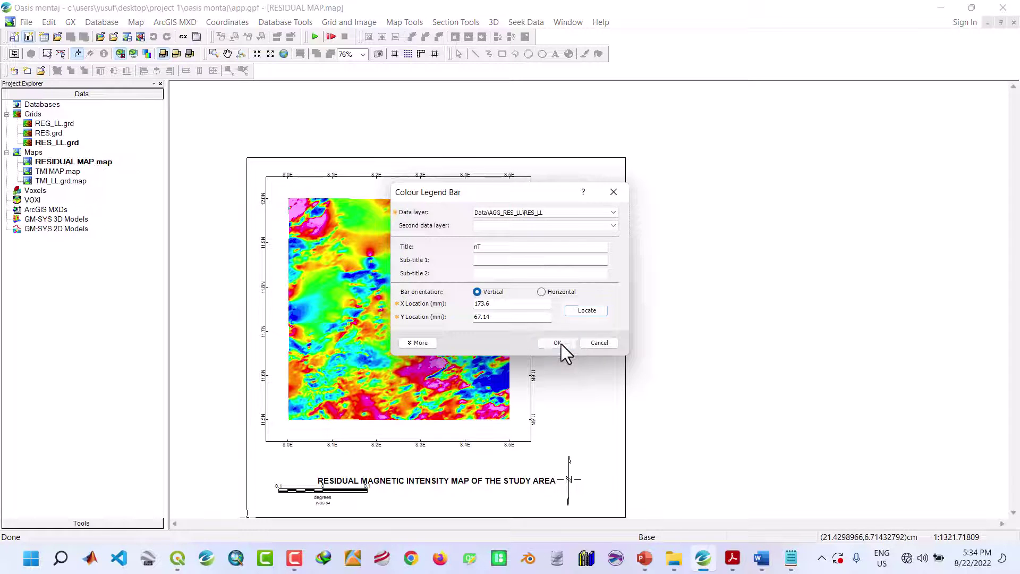
{"action": "left_click", "coordinate": [557, 343]}
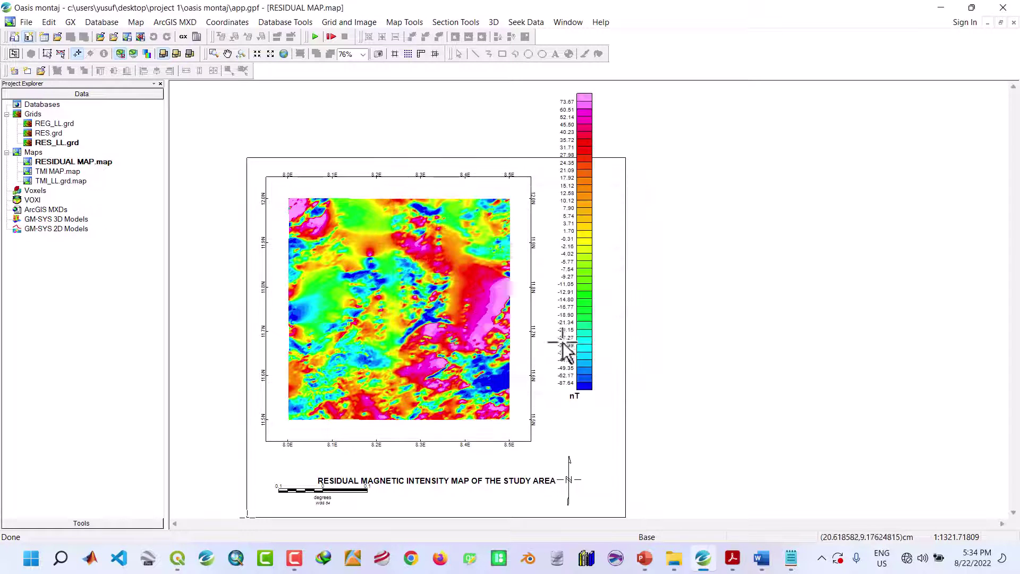
- Move the colour legend bar inside the map border, shorten it to match the frame's height, and widen it slightly
{"action": "left_click", "coordinate": [61, 54]}
{"action": "left_click", "coordinate": [572, 237]}
{"action": "double_click", "coordinate": [573, 237]}
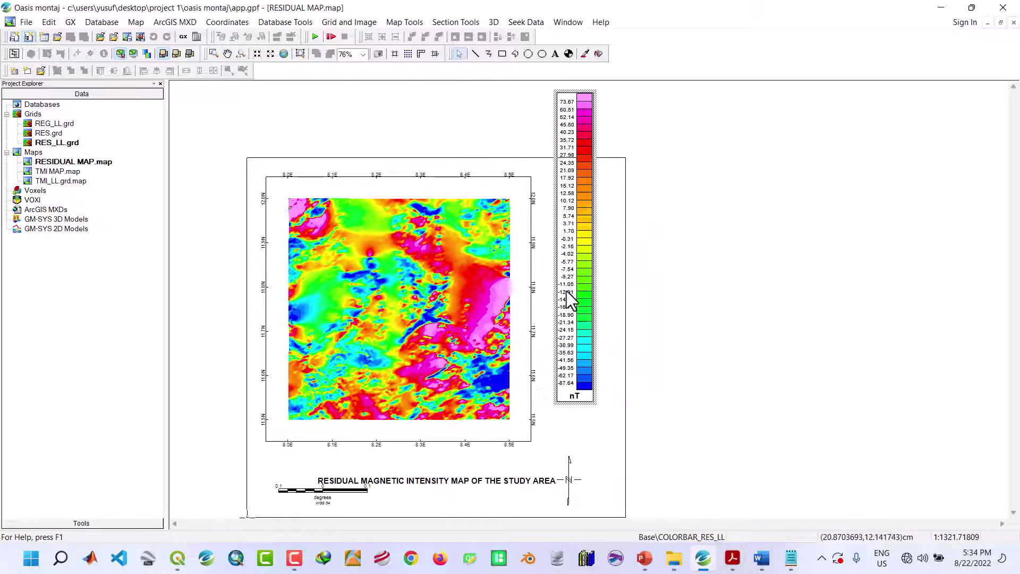
{"action": "left_click", "coordinate": [603, 420]}
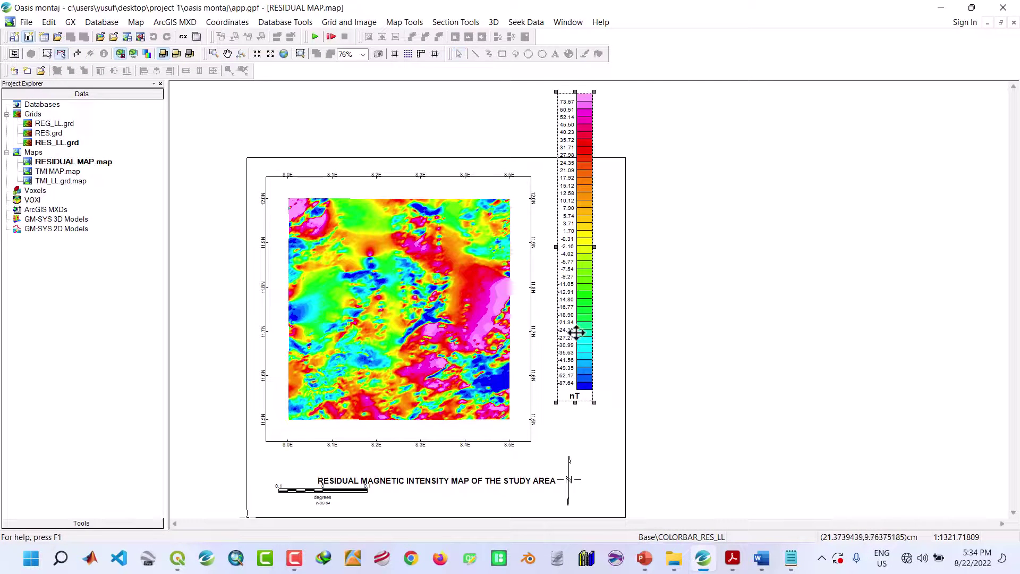
{"action": "left_click_drag", "start_coordinate": [570, 332], "coordinate": [576, 377]}
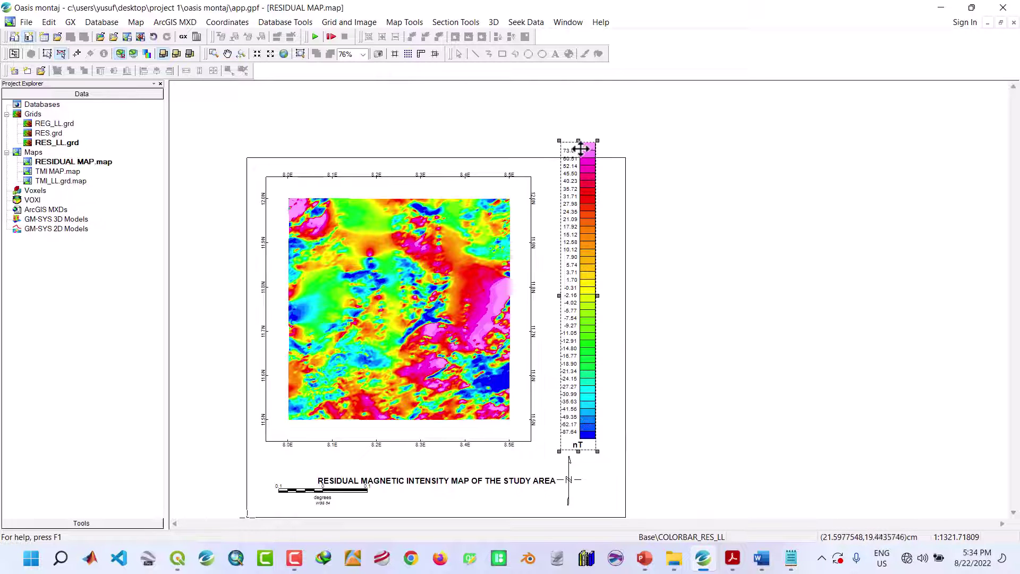
{"action": "left_click_drag", "start_coordinate": [580, 141], "coordinate": [579, 176]}
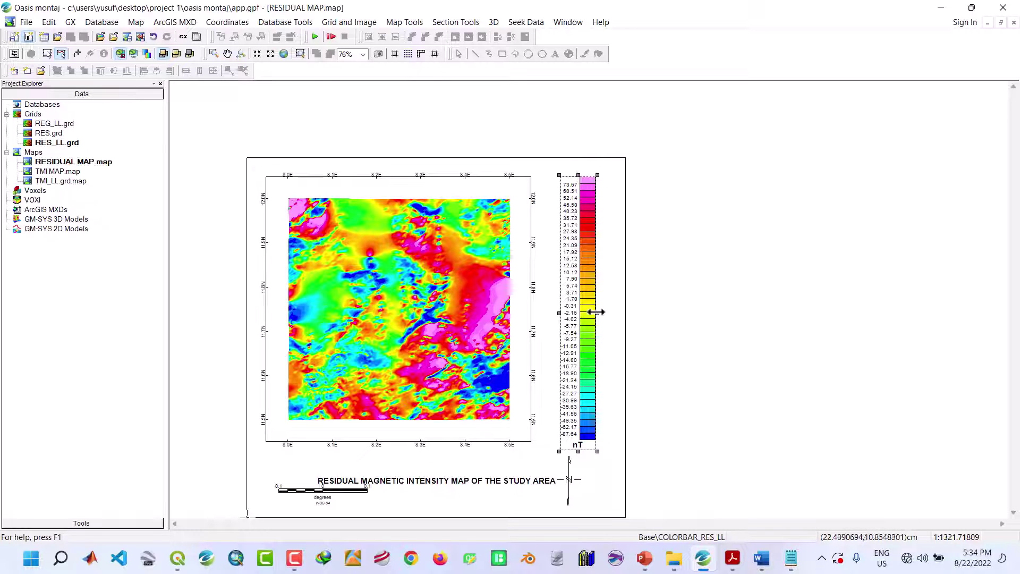
{"action": "left_click_drag", "start_coordinate": [598, 314], "coordinate": [608, 316]}
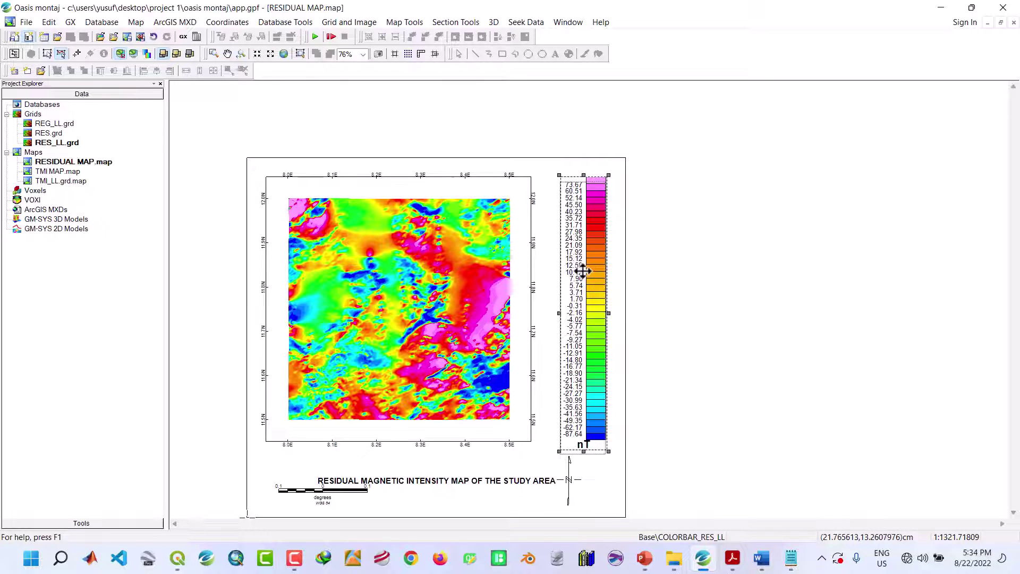
{"action": "left_click_drag", "start_coordinate": [583, 267], "coordinate": [583, 271]}
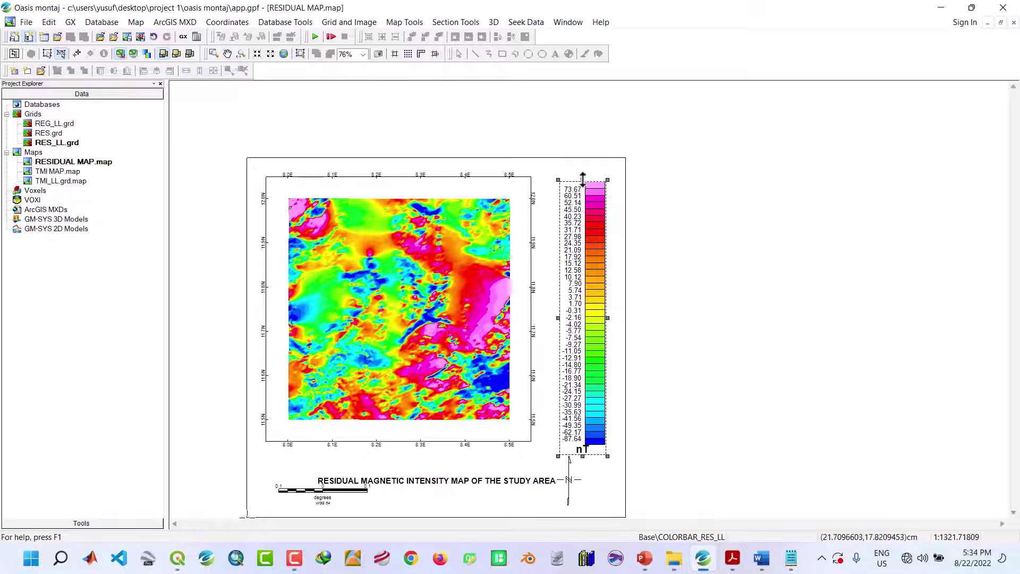
{"action": "left_click_drag", "start_coordinate": [585, 175], "coordinate": [585, 170]}
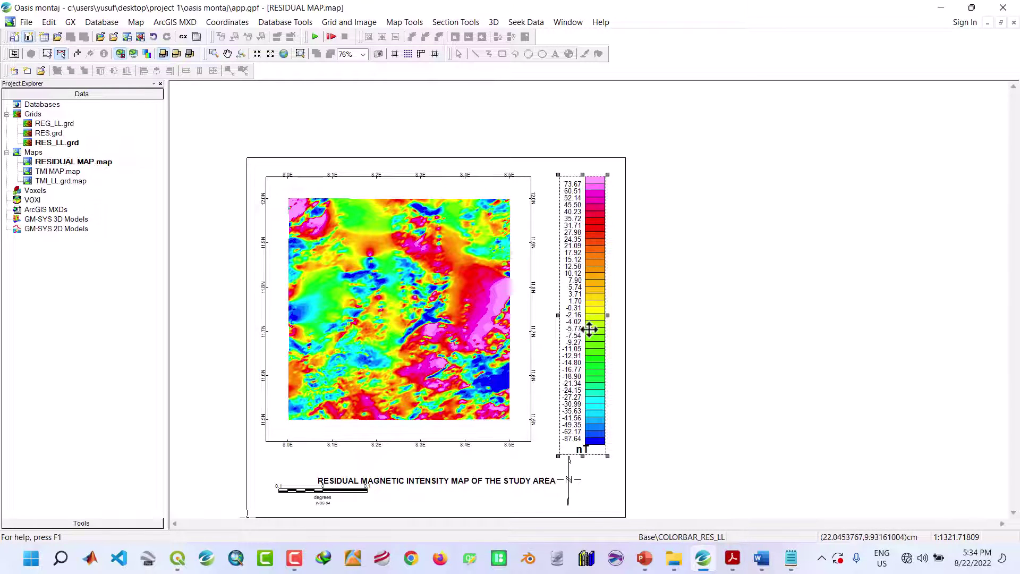
- Set the font size of the legend bar's nT label to 2 mm
{"action": "left_click_drag", "start_coordinate": [611, 503], "coordinate": [579, 449]}
{"action": "left_click", "coordinate": [581, 449]}
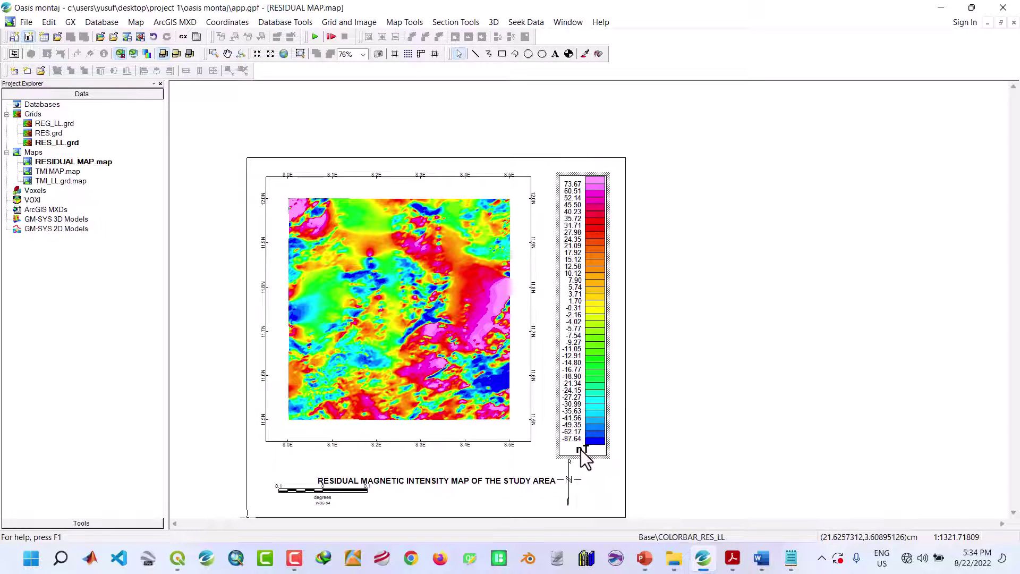
{"action": "double_click", "coordinate": [581, 450]}
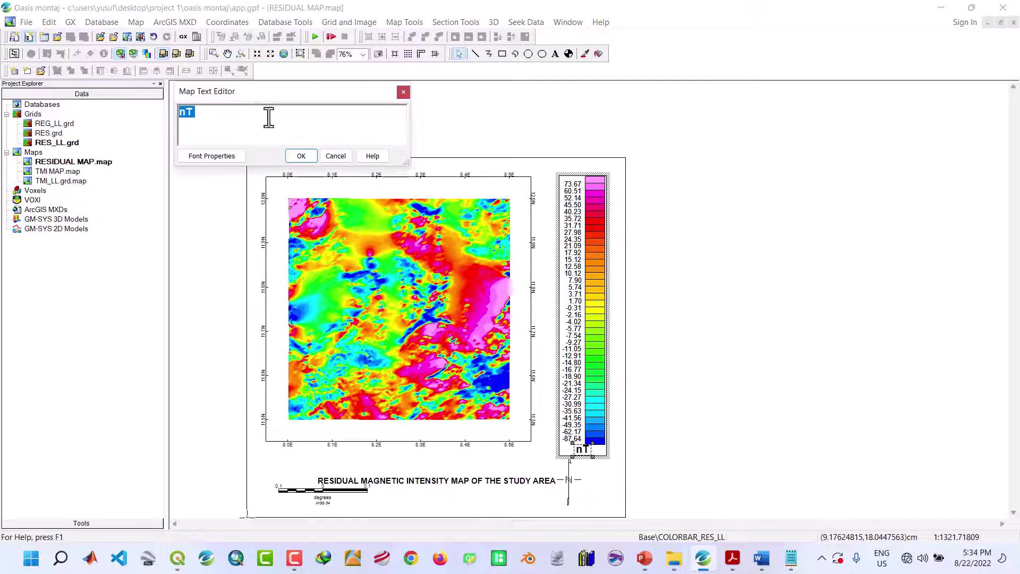
{"action": "left_click", "coordinate": [206, 154]}
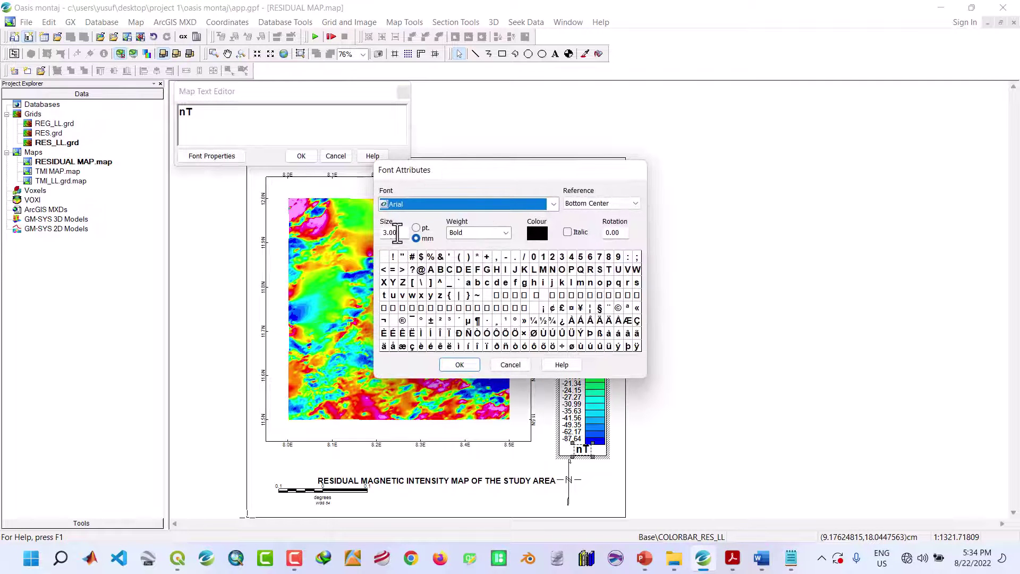
{"action": "left_click_drag", "start_coordinate": [400, 233], "coordinate": [376, 232]}
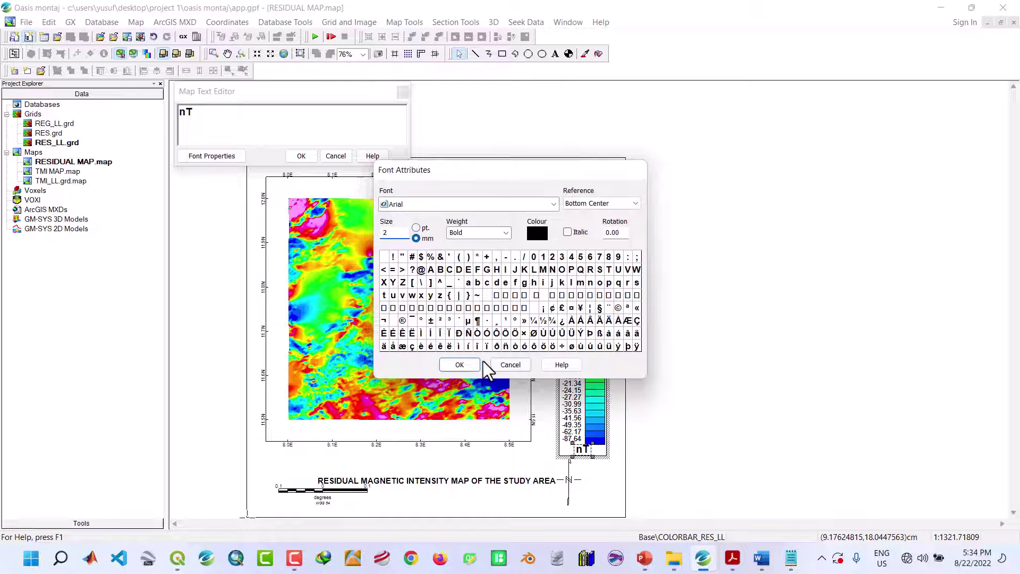
{"action": "left_click", "coordinate": [461, 365]}
{"action": "left_click", "coordinate": [303, 156]}
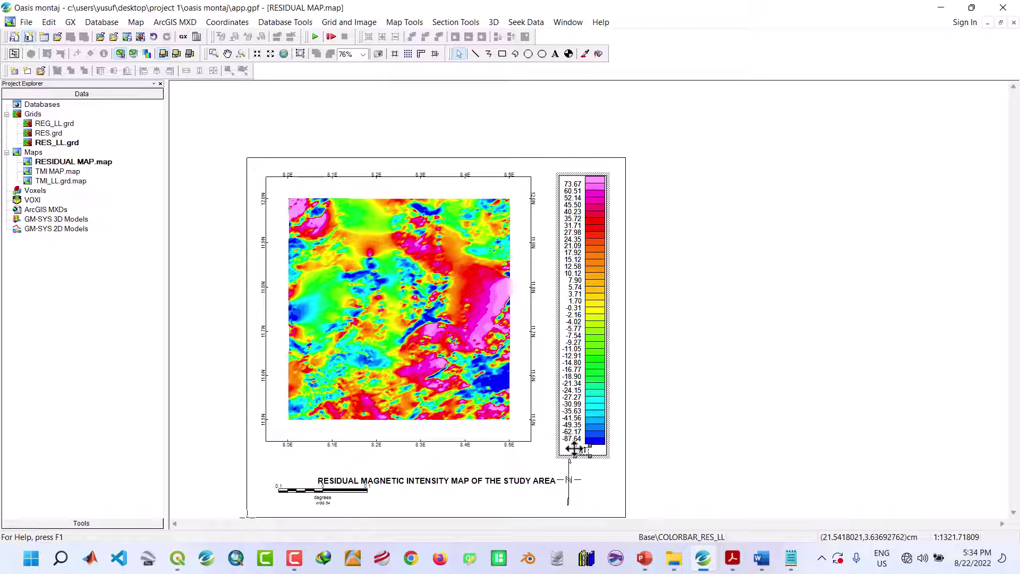
- Move the north arrow directly beneath the colour legend and lower the map title to just above the border's bottom edge
{"action": "left_click", "coordinate": [596, 495]}
{"action": "left_click", "coordinate": [575, 481]}
{"action": "left_click_drag", "start_coordinate": [574, 481], "coordinate": [601, 485]}
{"action": "left_click", "coordinate": [441, 482]}
{"action": "left_click_drag", "start_coordinate": [441, 481], "coordinate": [461, 509]}
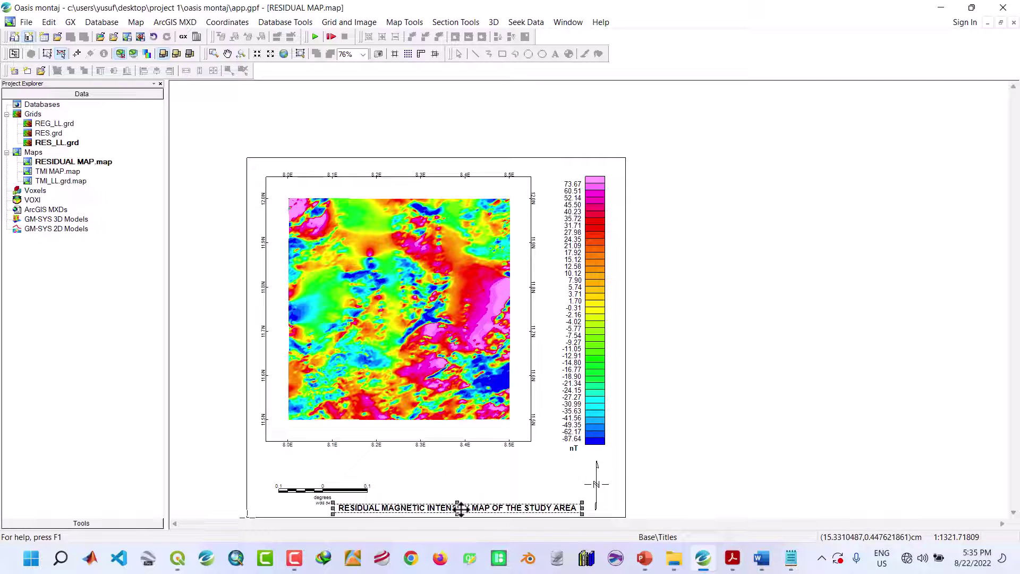
- Align the scale bar with the left edge of the map frame and shift the map title slightly left
{"action": "left_click", "coordinate": [340, 486]}
{"action": "left_click_drag", "start_coordinate": [326, 478], "coordinate": [317, 468]}
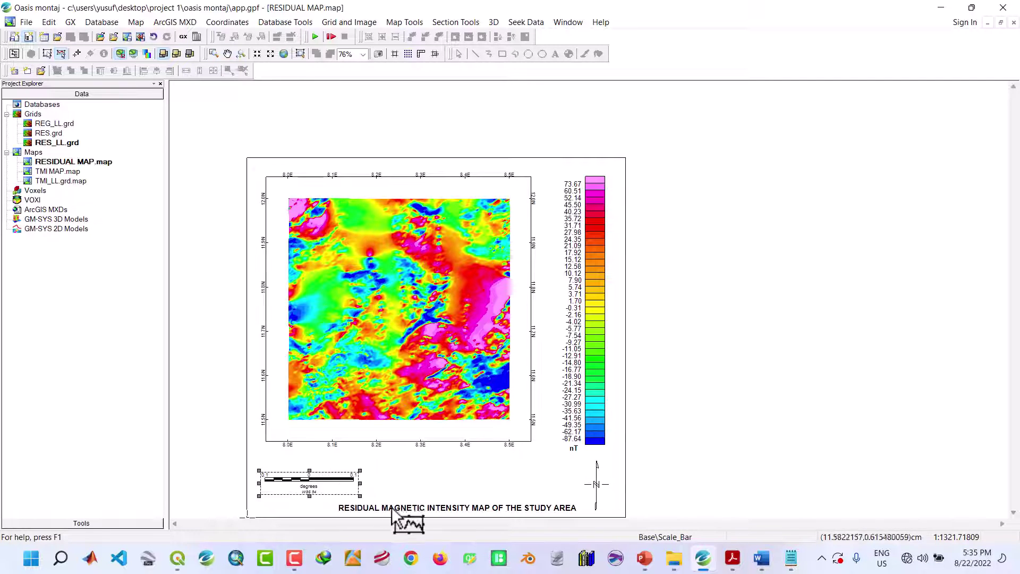
{"action": "left_click", "coordinate": [392, 506]}
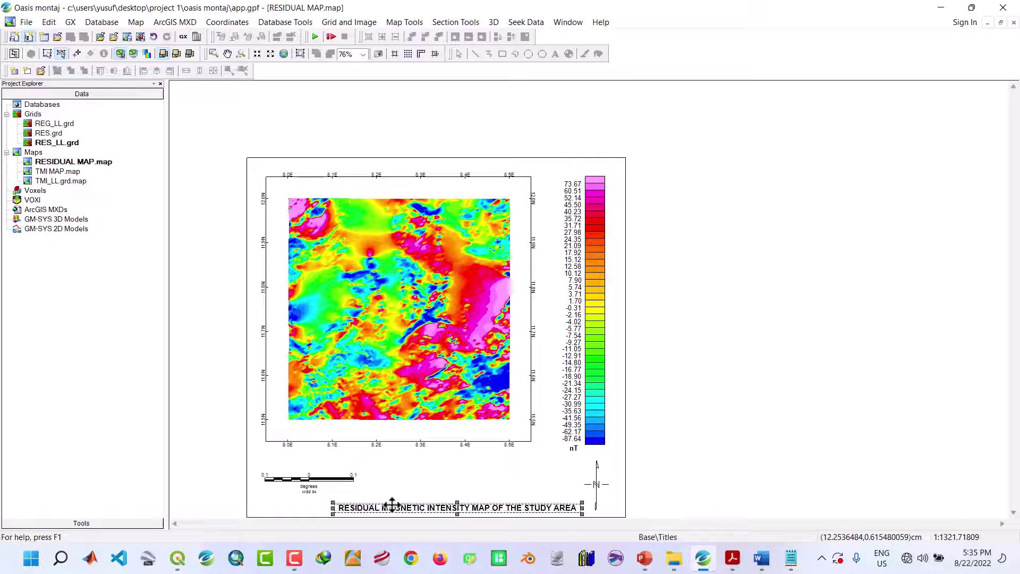
{"action": "left_click_drag", "start_coordinate": [392, 506], "coordinate": [381, 505]}
{"action": "left_click", "coordinate": [479, 478]}
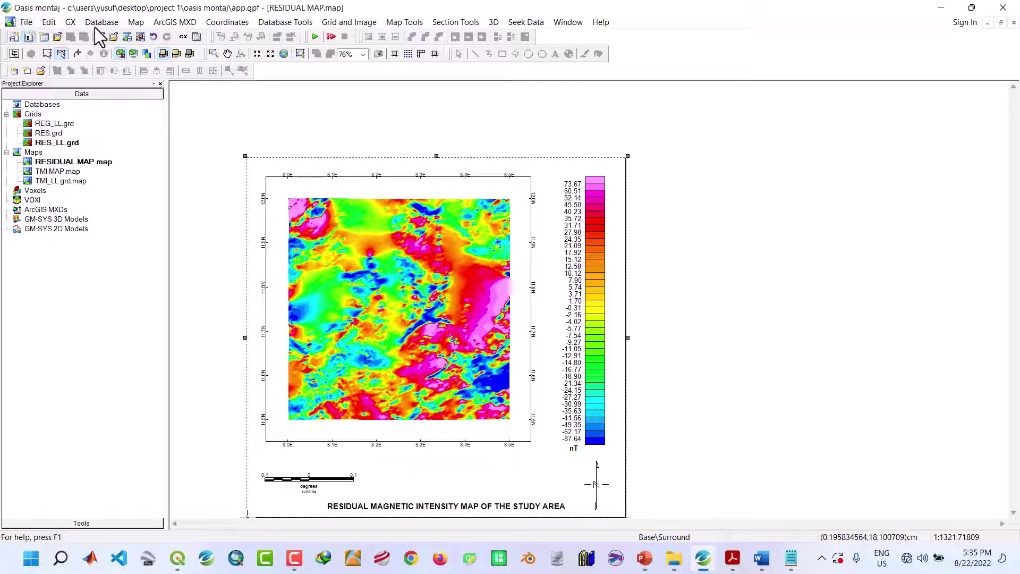
- Export the full residual map as a high-quality JPEG into the Images folder
{"action": "left_click", "coordinate": [136, 22]}
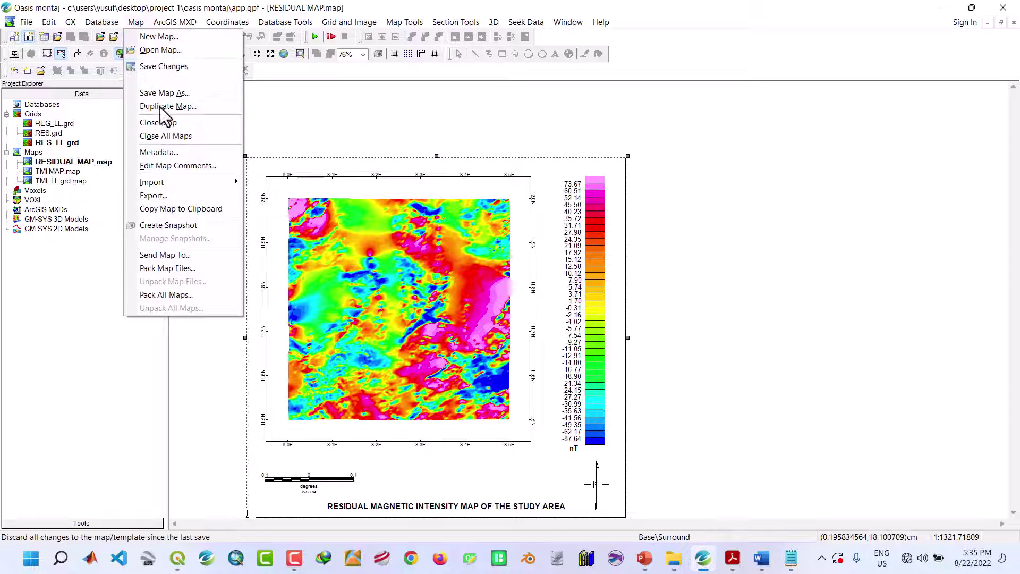
{"action": "left_click", "coordinate": [163, 195]}
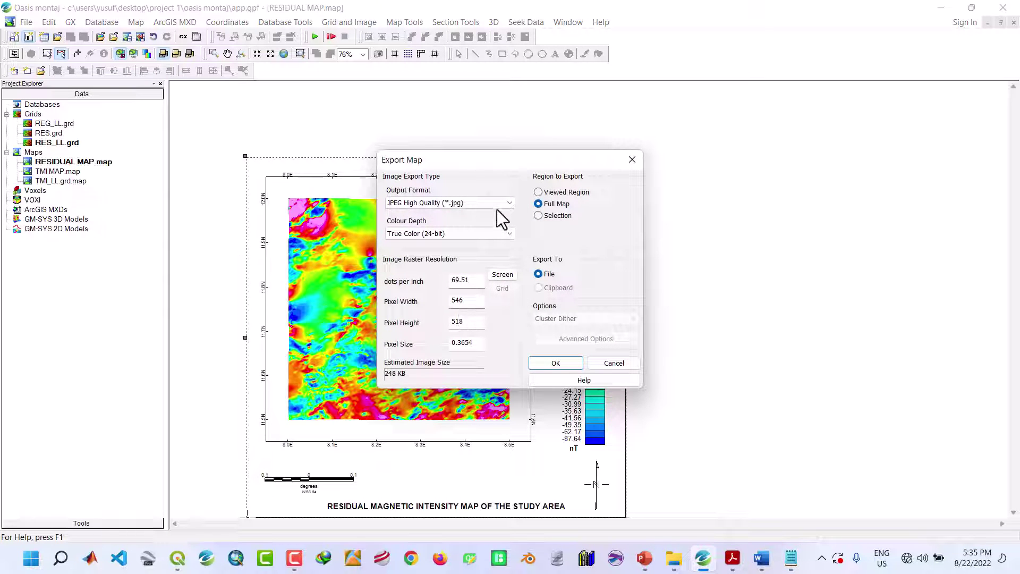
{"action": "left_click", "coordinate": [556, 363]}
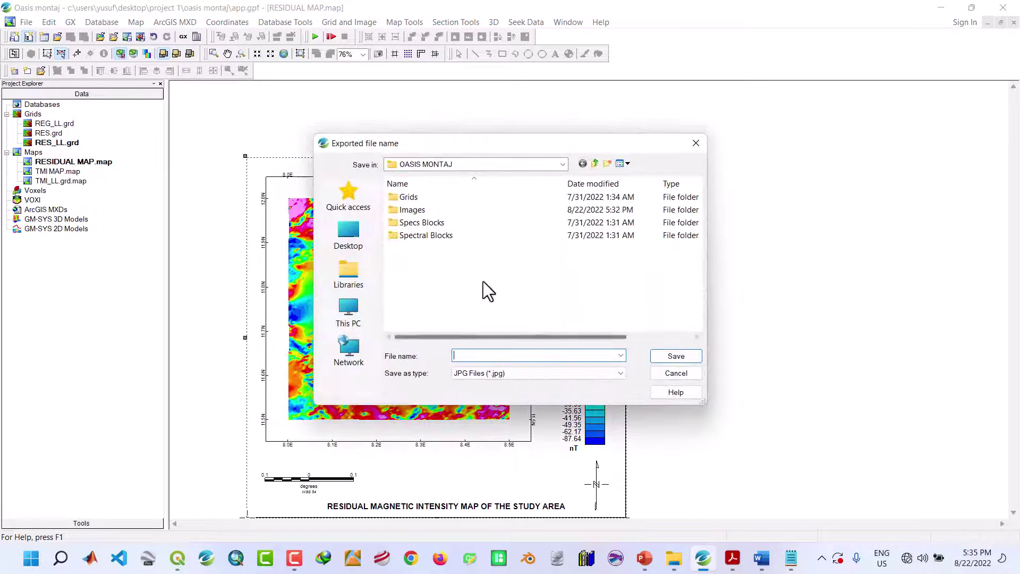
{"action": "double_click", "coordinate": [414, 211]}
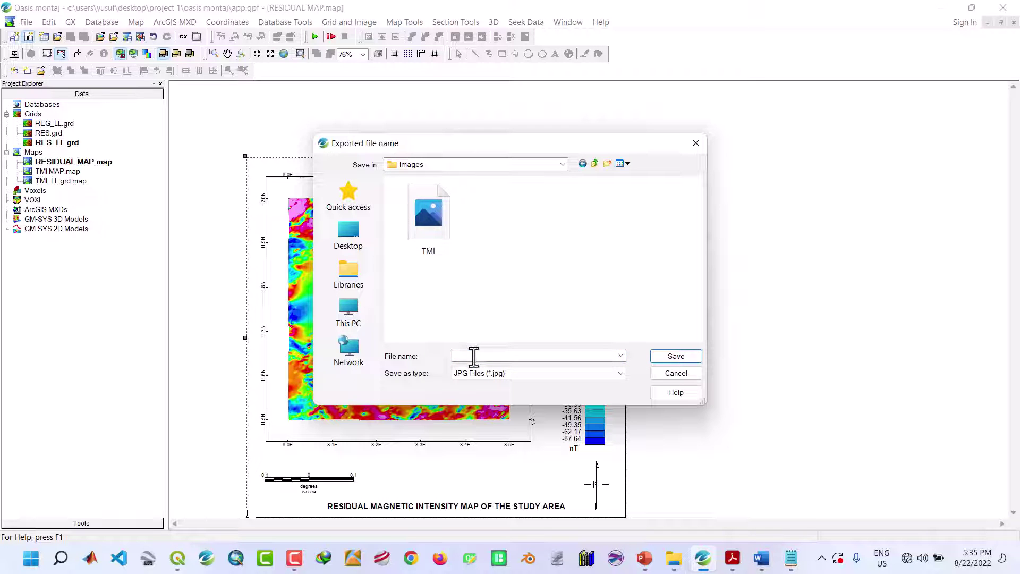
{"action": "left_click", "coordinate": [675, 357]}
{"action": "left_click_drag", "start_coordinate": [349, 340], "coordinate": [318, 72]}
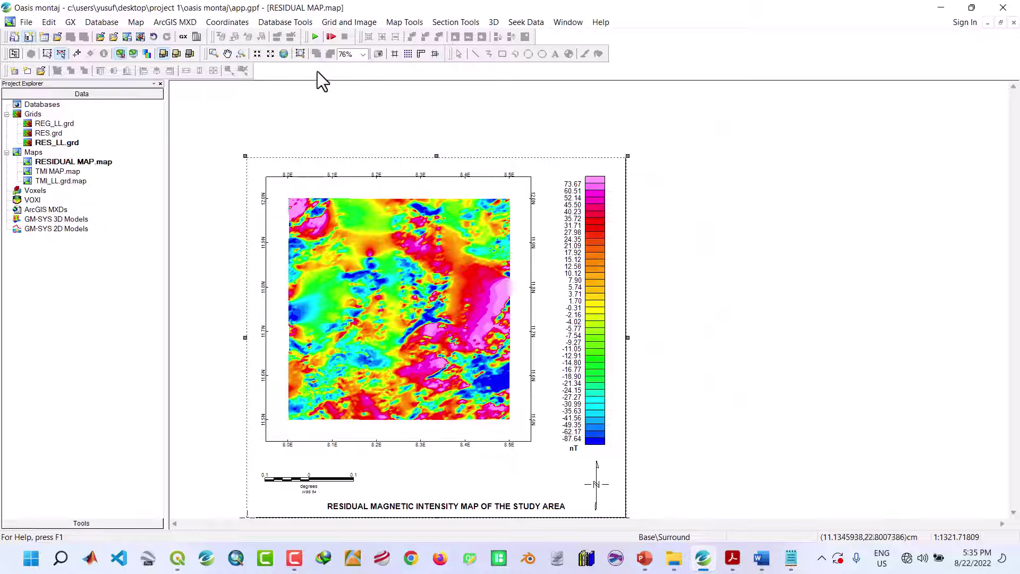
- Remove the RES_LL.grd grid from the project and open the REG_LL.grd grid
{"action": "right_click", "coordinate": [63, 145]}
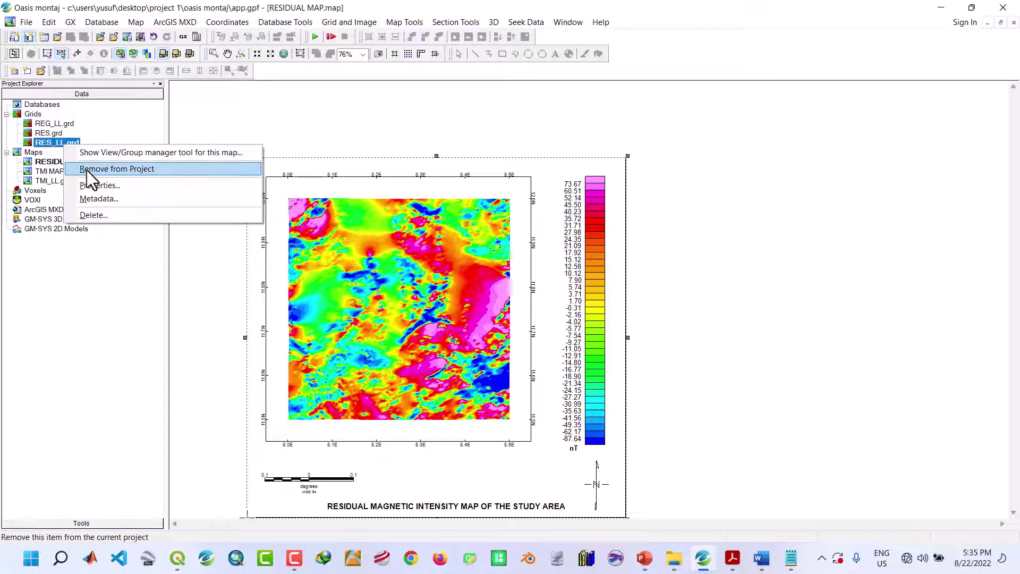
{"action": "left_click", "coordinate": [85, 168]}
{"action": "double_click", "coordinate": [51, 123]}
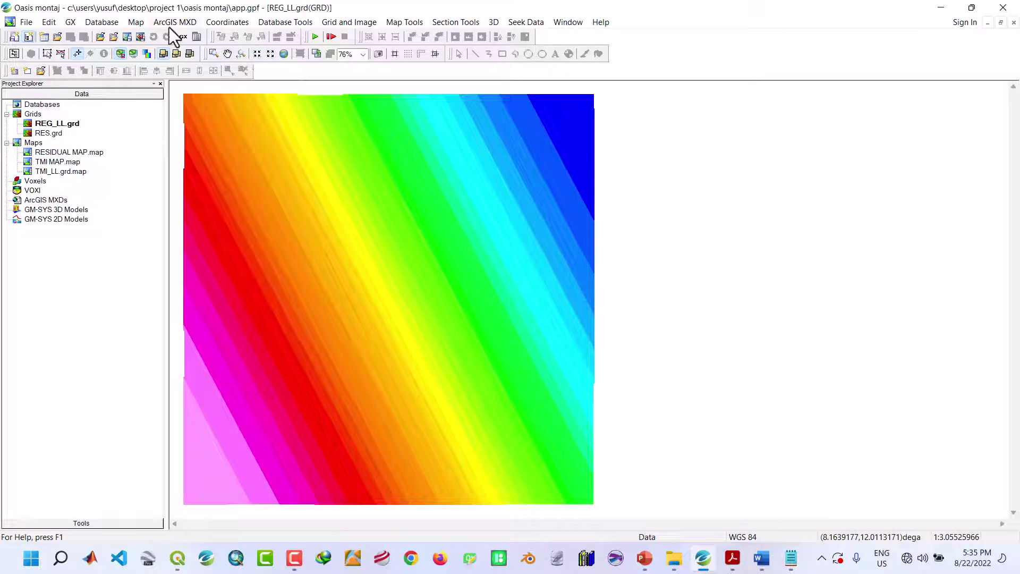
- Start a new map and take its data range from the REG_LL grid
{"action": "left_click", "coordinate": [137, 22]}
{"action": "left_click", "coordinate": [144, 36]}
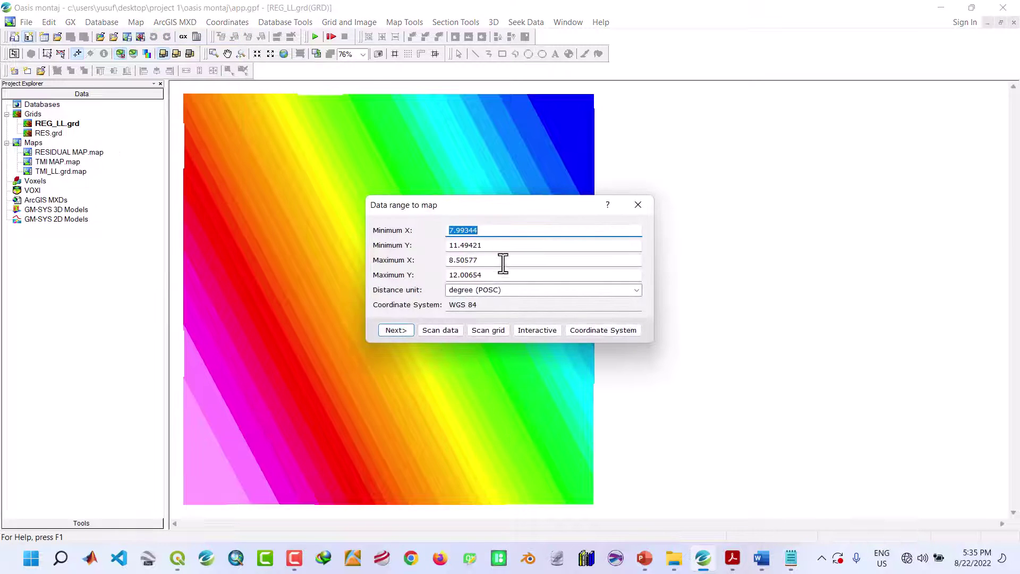
{"action": "left_click", "coordinate": [478, 332]}
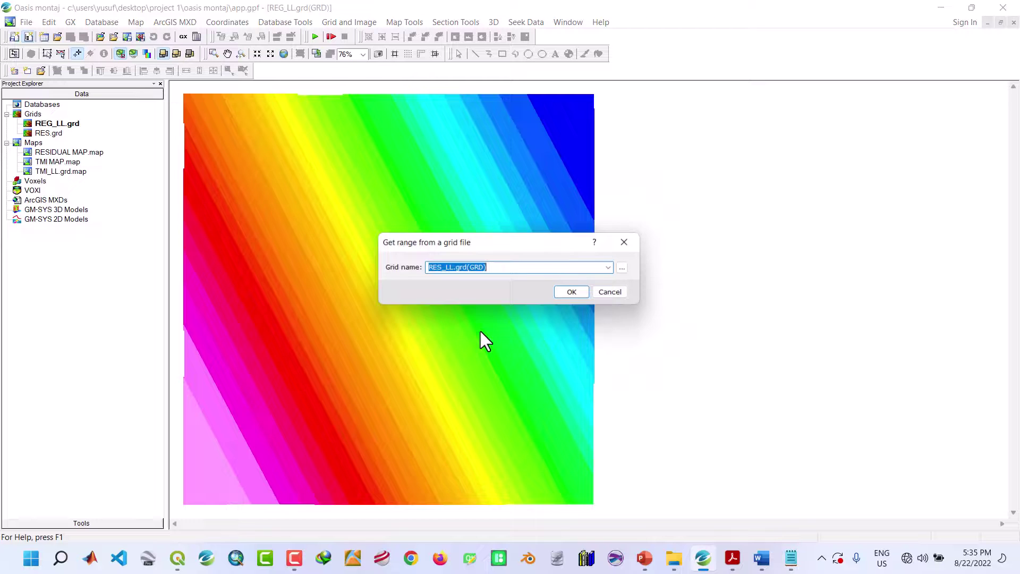
{"action": "left_click", "coordinate": [612, 267]}
{"action": "left_click", "coordinate": [480, 279]}
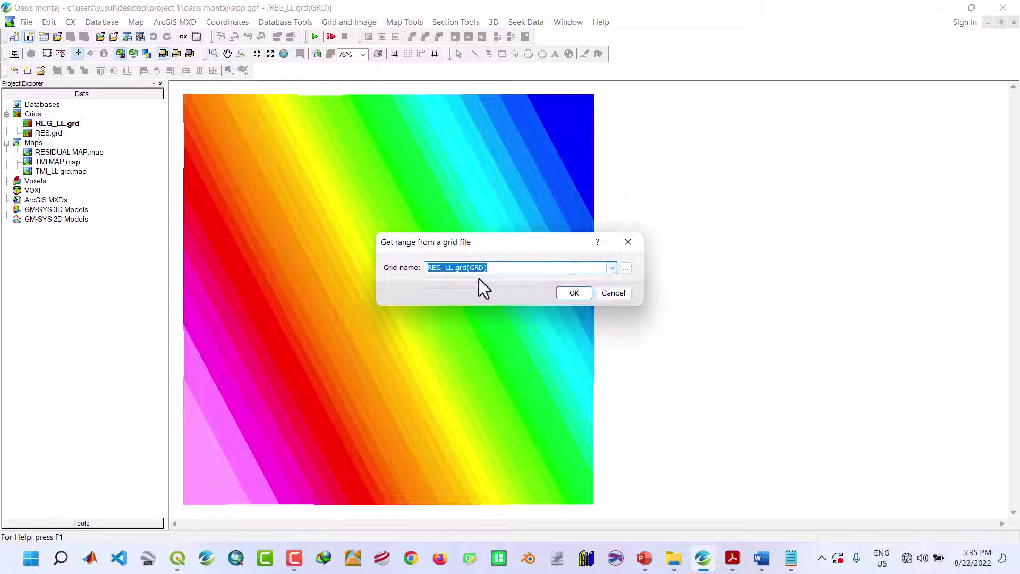
{"action": "left_click", "coordinate": [566, 296]}
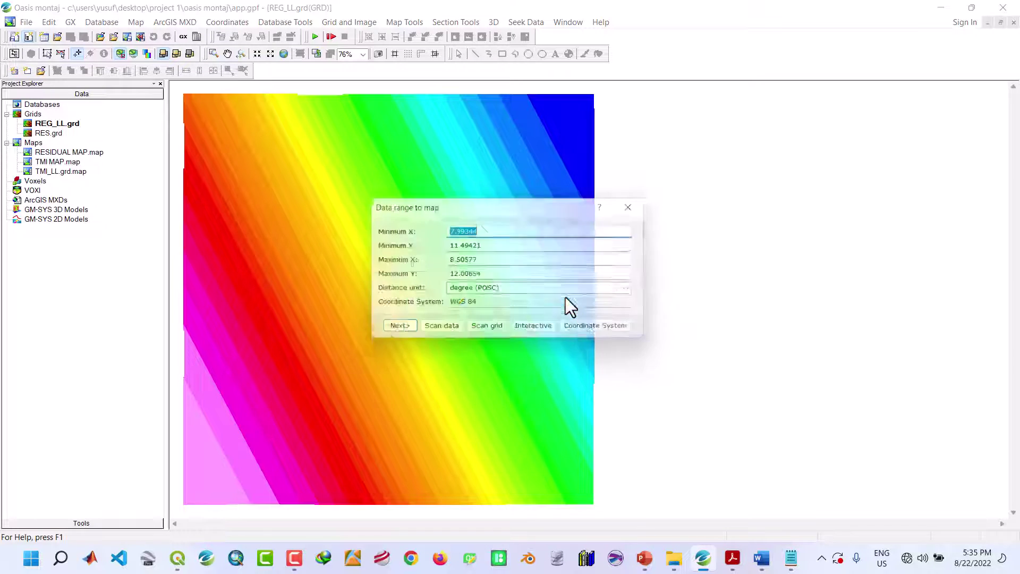
- Name the new map REGIONAL MAP and create it with the landscape letter template
{"action": "left_click", "coordinate": [397, 326]}
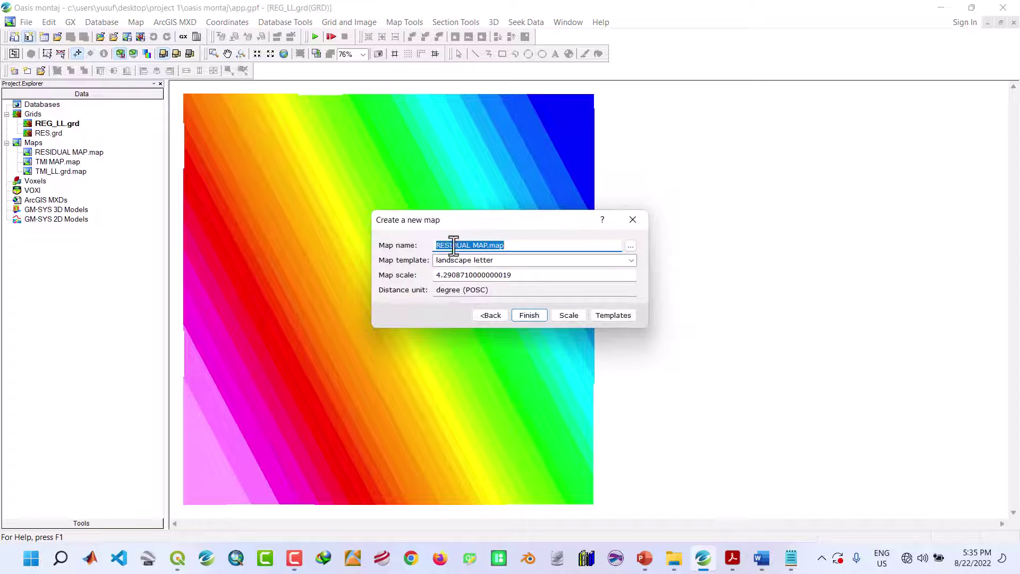
{"action": "left_click", "coordinate": [471, 245]}
{"action": "left_click_drag", "start_coordinate": [472, 245], "coordinate": [419, 246]}
{"action": "type", "text": "REGIONAL"}
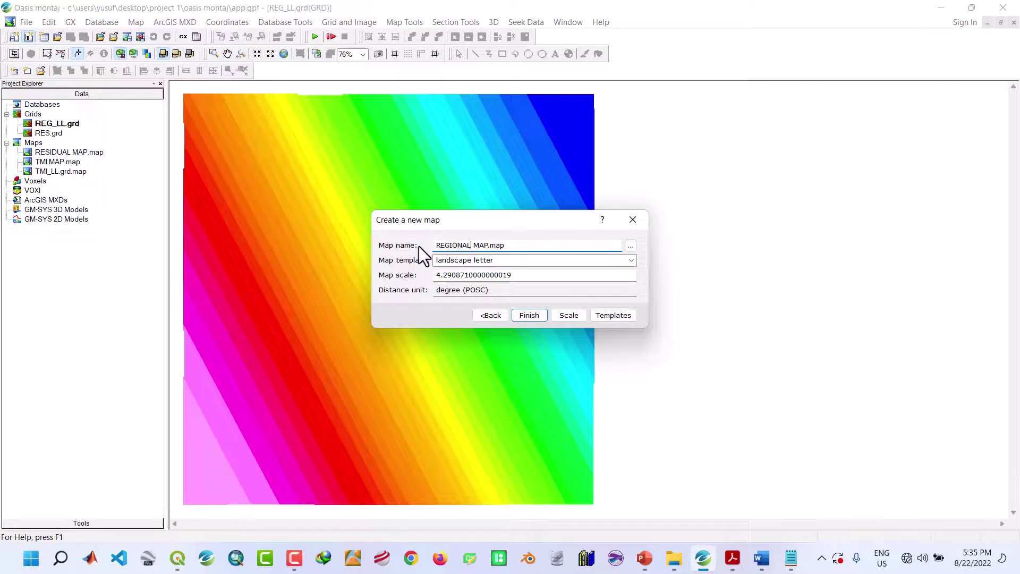
{"action": "left_click", "coordinate": [530, 316]}
- Start a figure-style base map with a 5 cm right margin and a left margin narrowed to match the top, keeping the edge-tick reference grid
{"action": "left_click", "coordinate": [401, 22]}
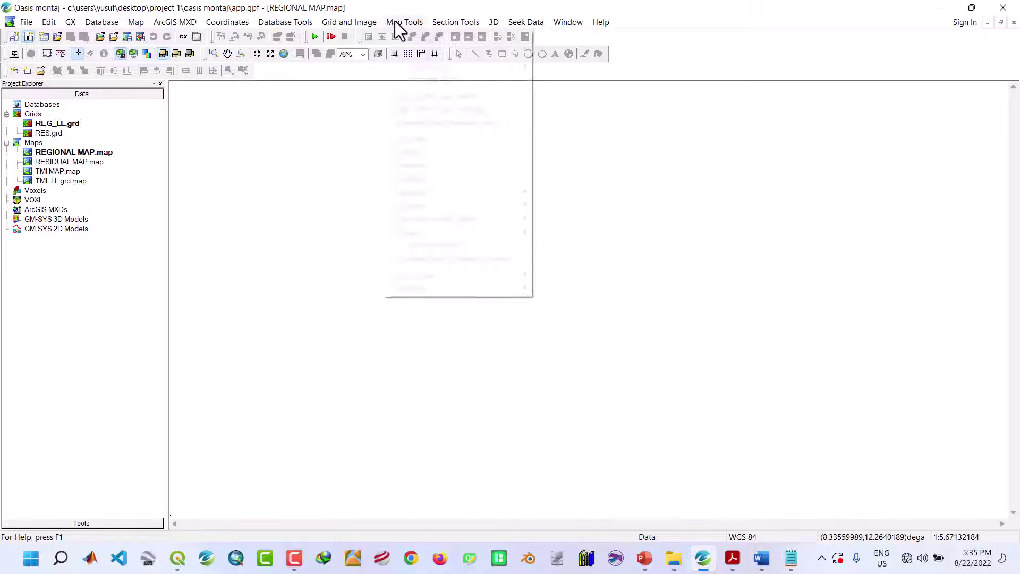
{"action": "mouse_move", "coordinate": [413, 48]}
{"action": "left_click", "coordinate": [576, 50]}
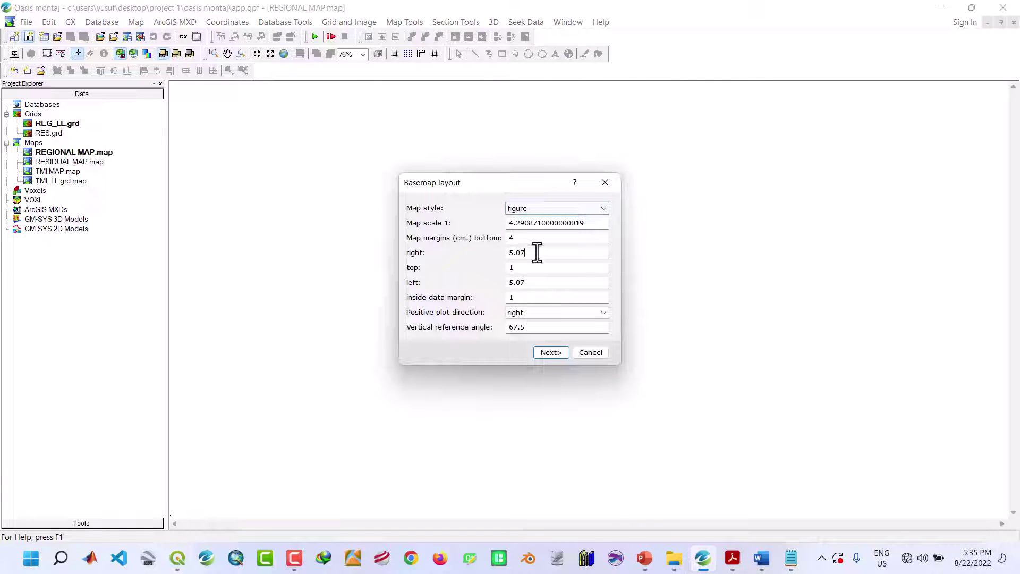
{"action": "left_click_drag", "start_coordinate": [537, 253], "coordinate": [487, 253]}
{"action": "left_click_drag", "start_coordinate": [554, 285], "coordinate": [487, 286]}
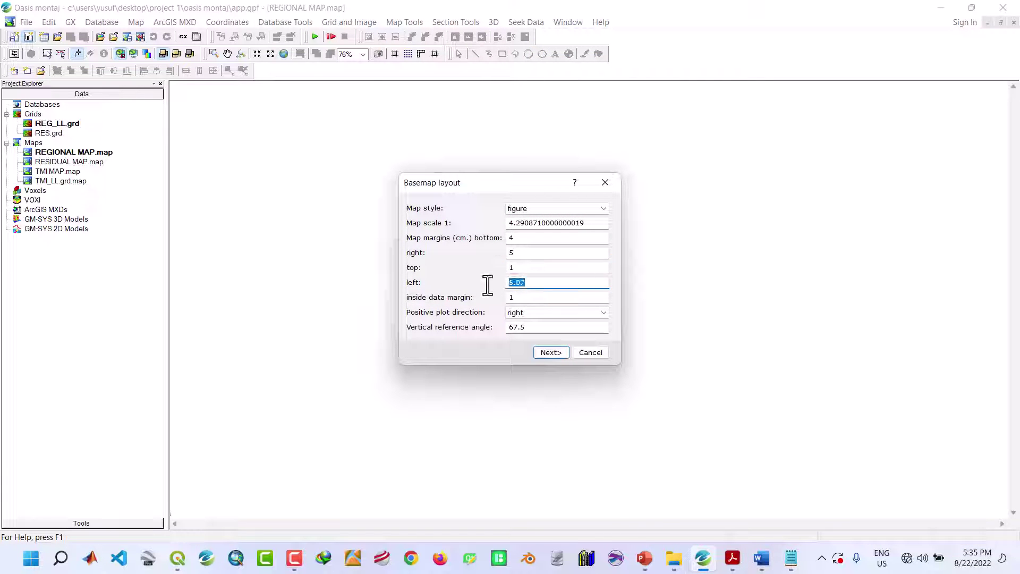
{"action": "left_click", "coordinate": [553, 353]}
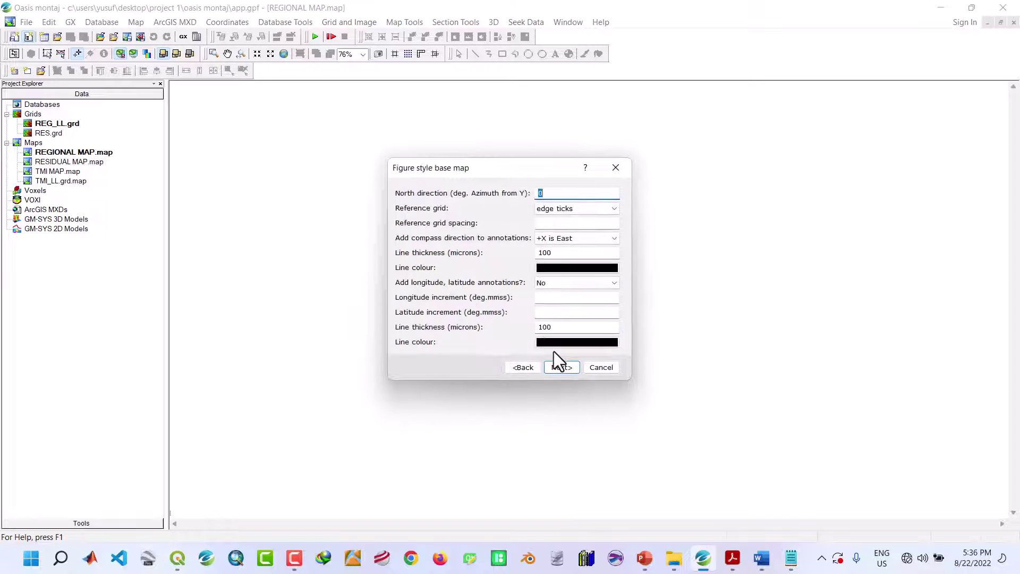
{"action": "left_click", "coordinate": [561, 367]}
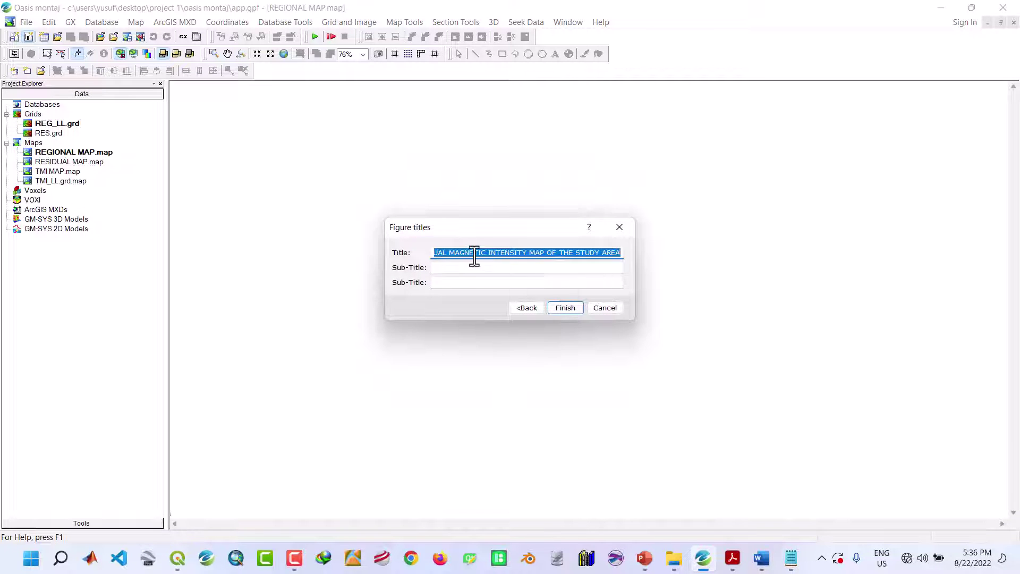
- Title the base map REGIONAL MAGNETIC INTENSITY MAP OF THE STUDY AREA and draw it
{"action": "left_click", "coordinate": [452, 255]}
{"action": "double_click", "coordinate": [446, 254]}
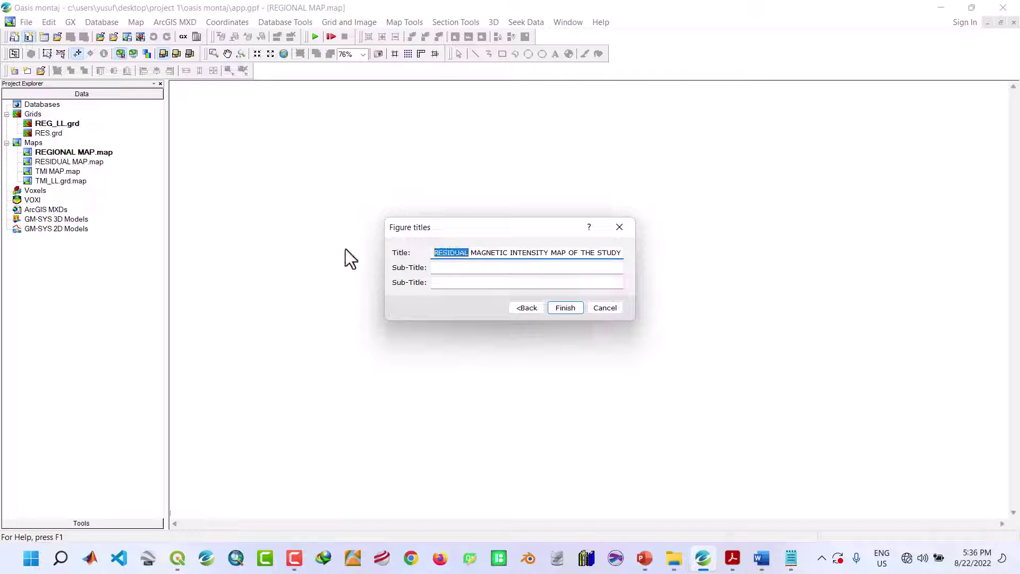
{"action": "type", "text": "REGIONAL"}
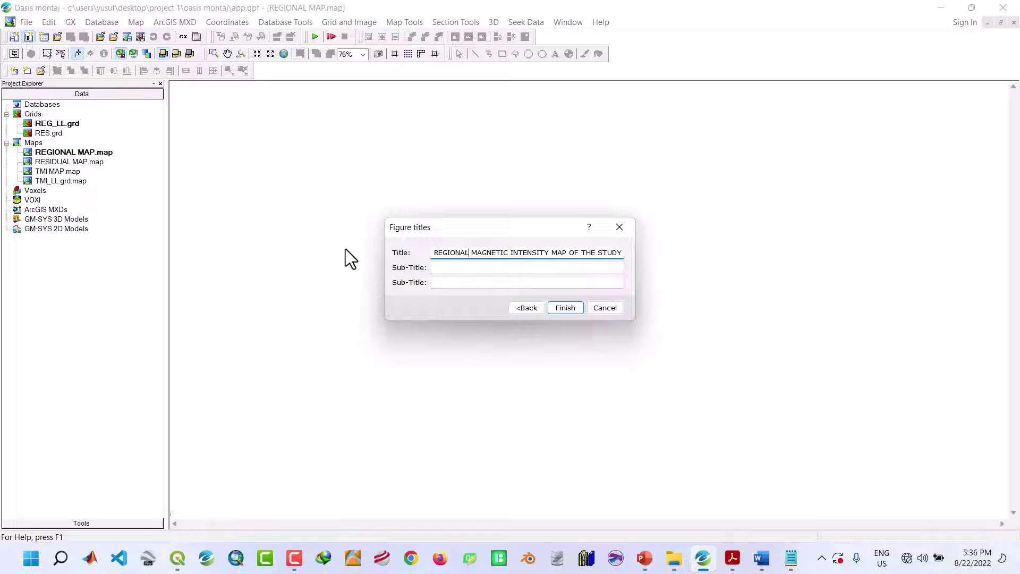
{"action": "left_click", "coordinate": [566, 310]}
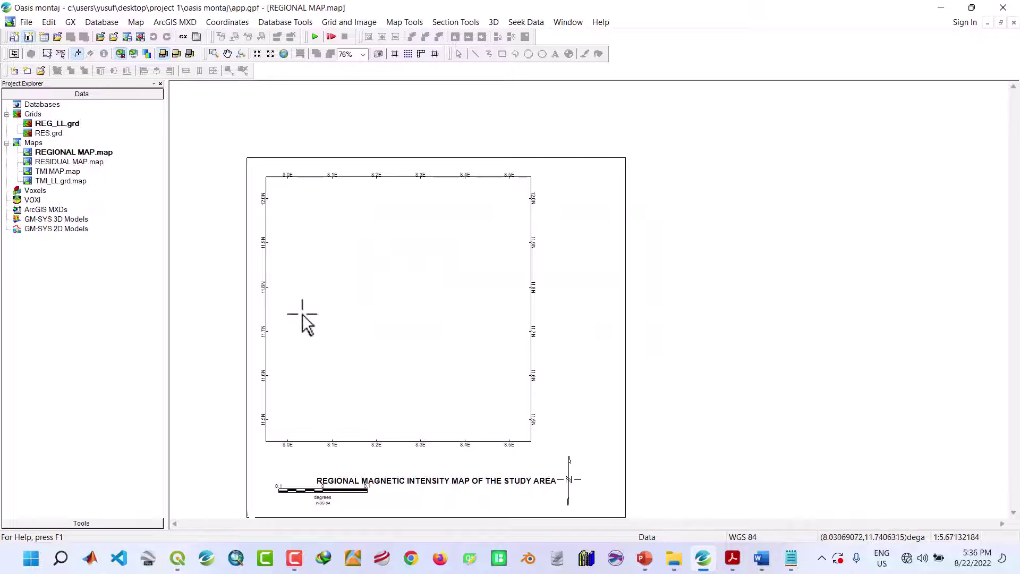
- Display the REG_LL grid on the current map with histogram equalization colouring and default registration
{"action": "left_click", "coordinate": [406, 22]}
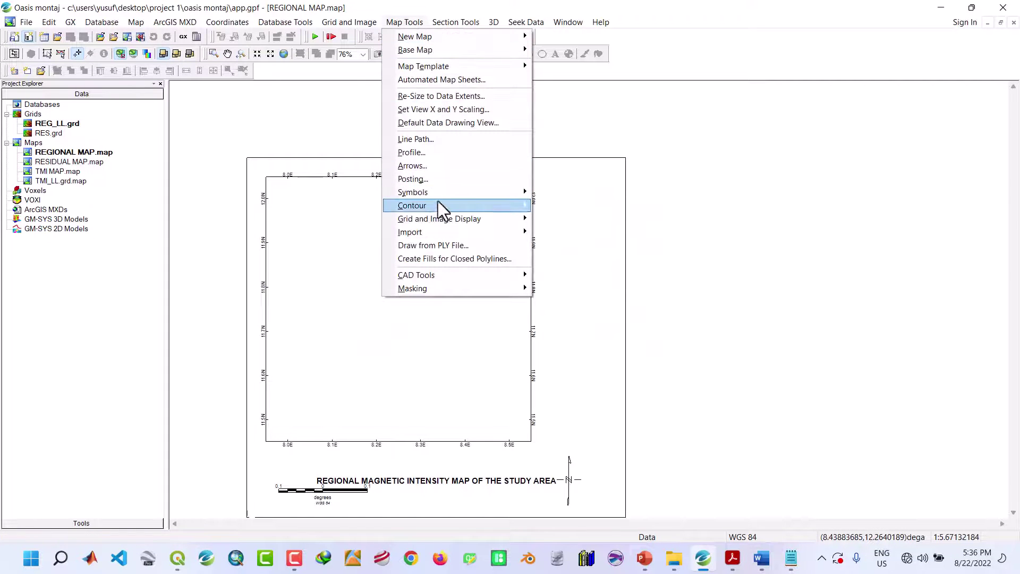
{"action": "mouse_move", "coordinate": [441, 223]}
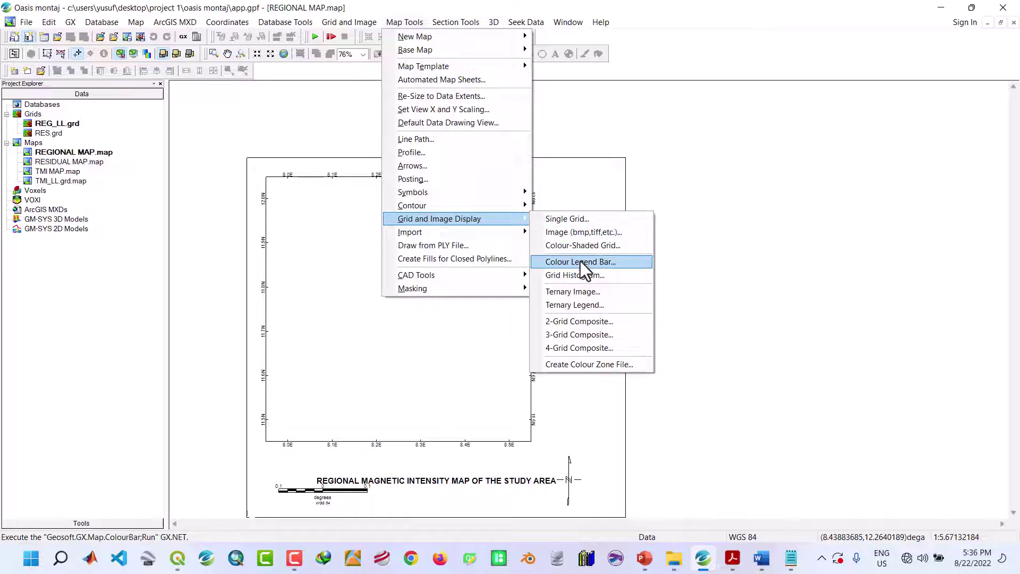
{"action": "left_click", "coordinate": [563, 219]}
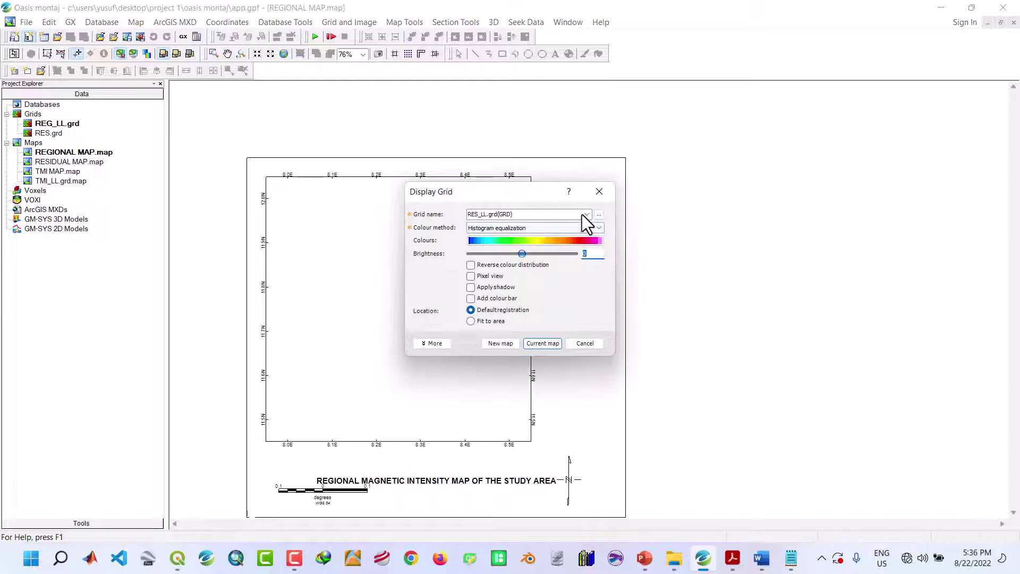
{"action": "left_click", "coordinate": [586, 215]}
{"action": "left_click", "coordinate": [566, 223]}
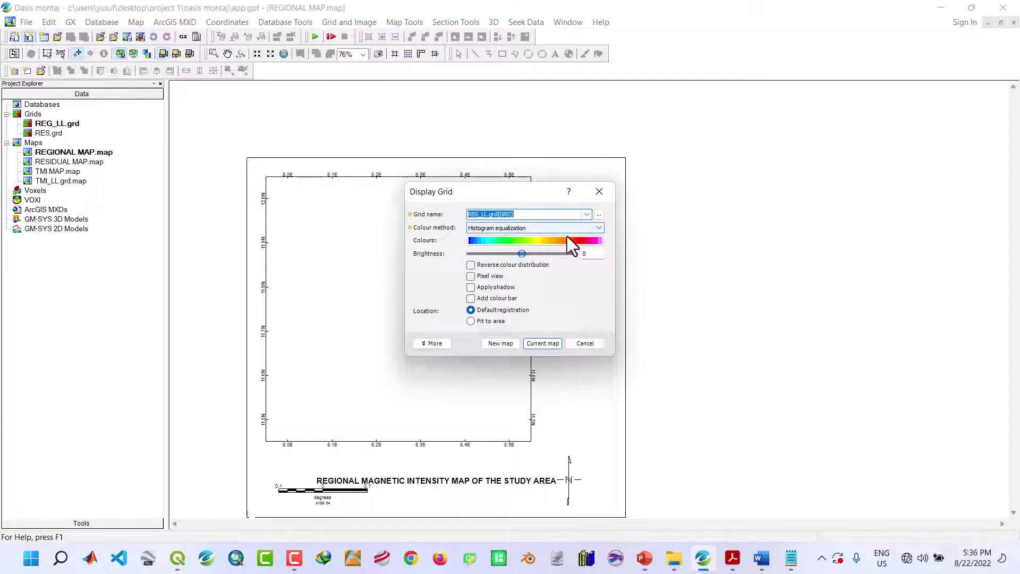
{"action": "left_click", "coordinate": [543, 342]}
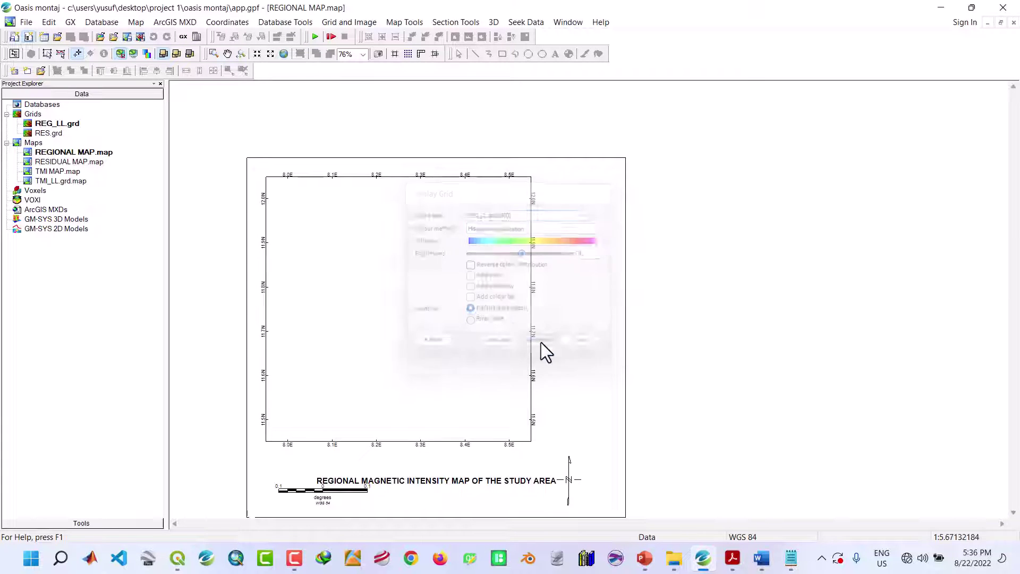
- Add a vertical colour legend bar for the REG_LL layer, titled nT, beside the right edge of the map frame
{"action": "left_click", "coordinate": [403, 22]}
{"action": "mouse_move", "coordinate": [444, 215]}
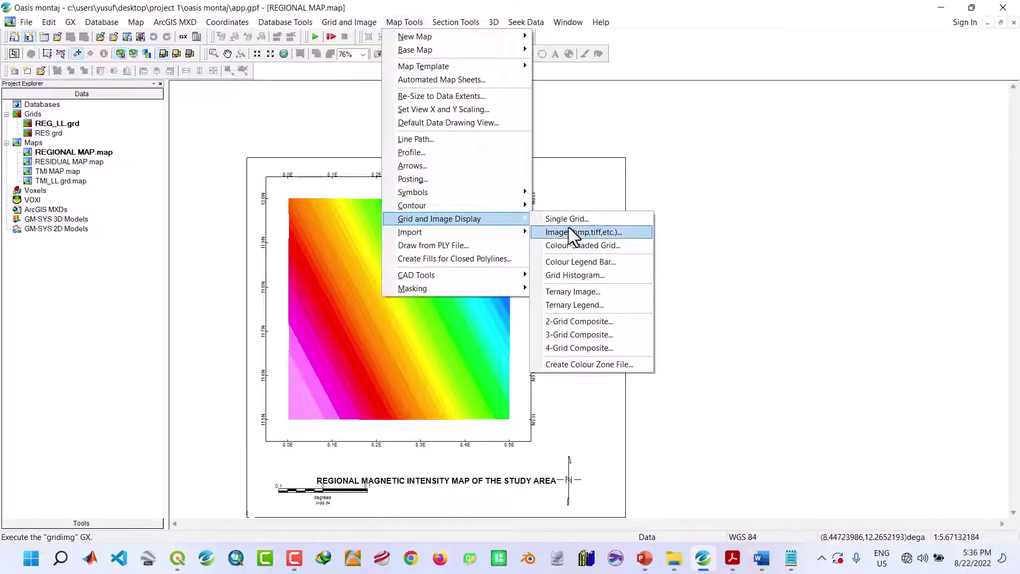
{"action": "left_click", "coordinate": [574, 260]}
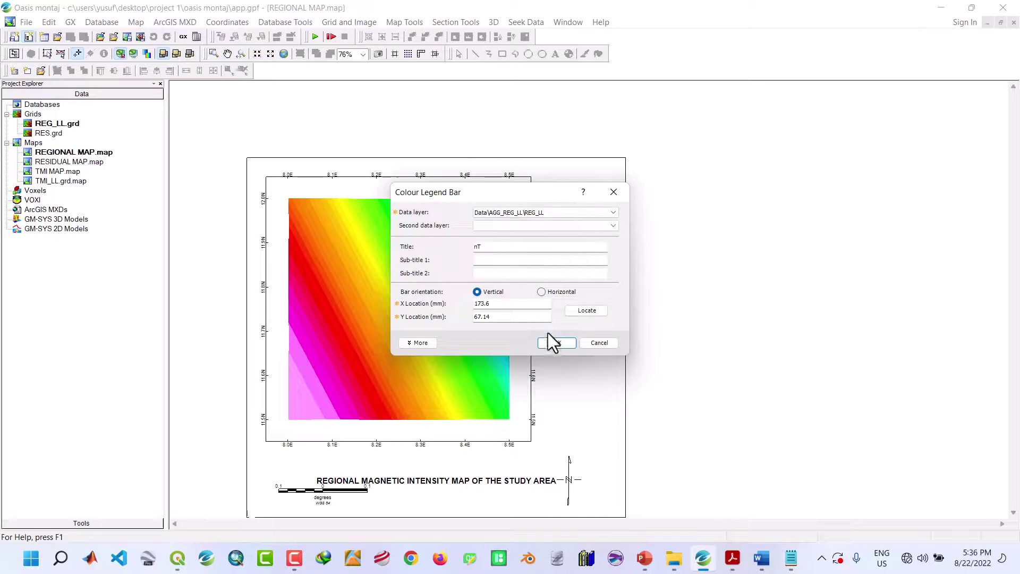
{"action": "left_click", "coordinate": [579, 311]}
{"action": "left_click", "coordinate": [577, 382]}
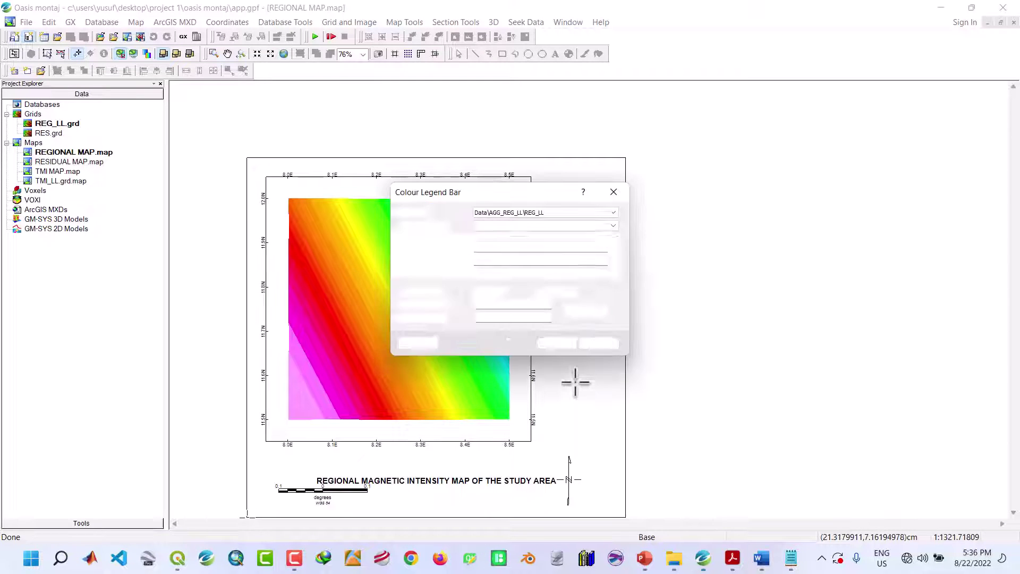
{"action": "left_click", "coordinate": [558, 343]}
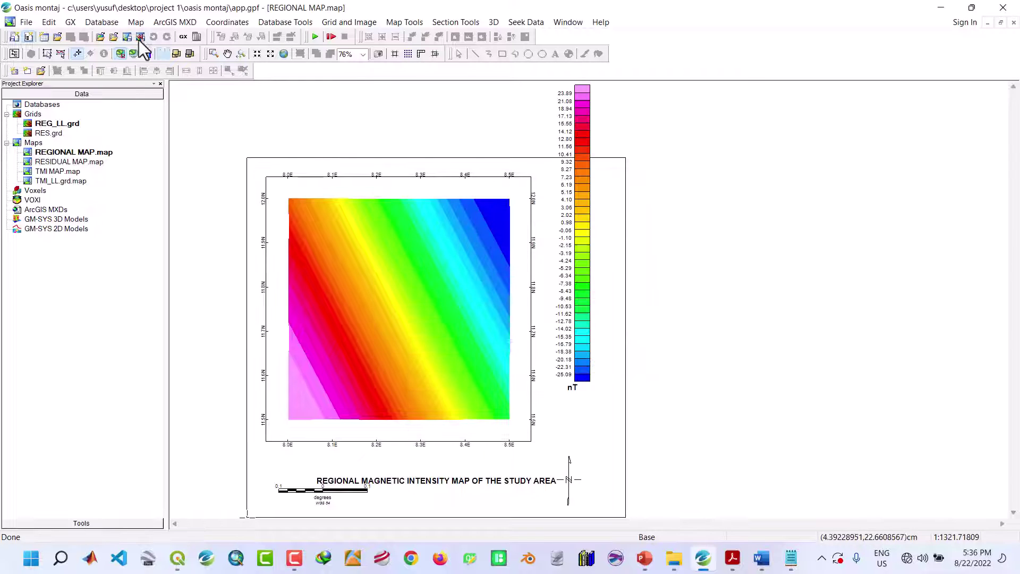
- Move the colour legend bar inside the map border, shorten it to match the frame's height, and widen it slightly
{"action": "left_click", "coordinate": [61, 54]}
{"action": "left_click", "coordinate": [574, 245]}
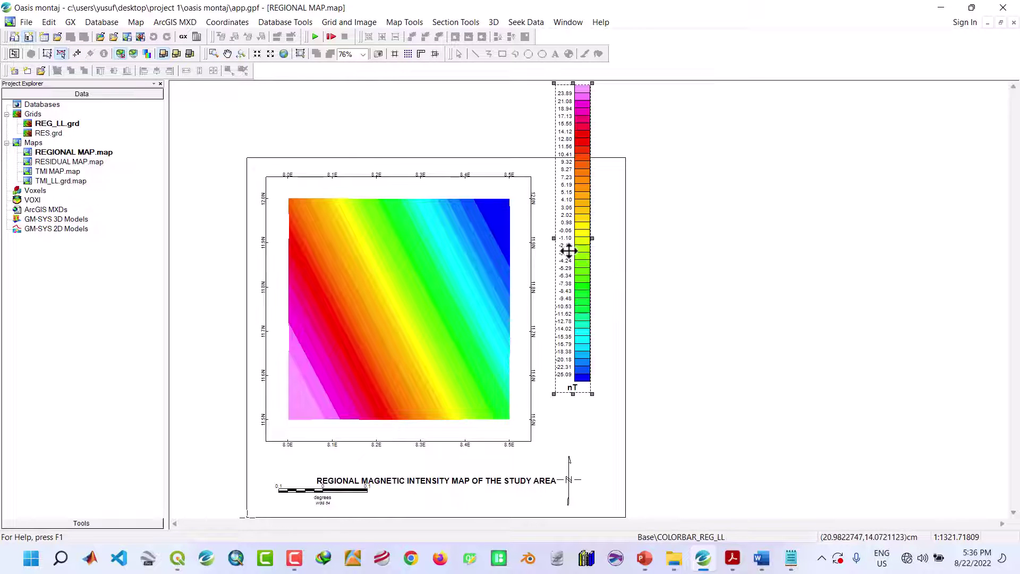
{"action": "left_click_drag", "start_coordinate": [572, 245], "coordinate": [581, 303]}
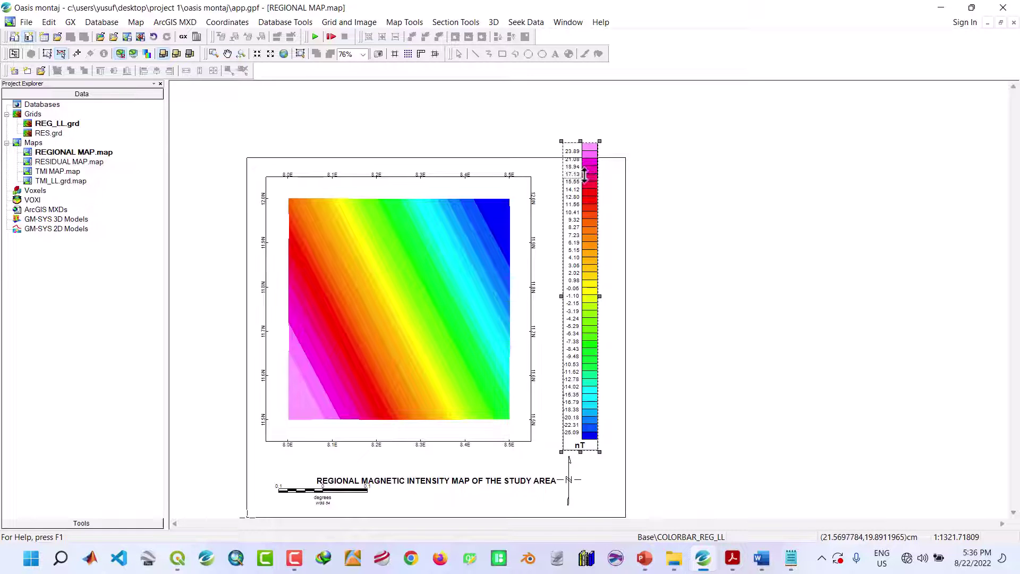
{"action": "left_click_drag", "start_coordinate": [585, 175], "coordinate": [585, 176]}
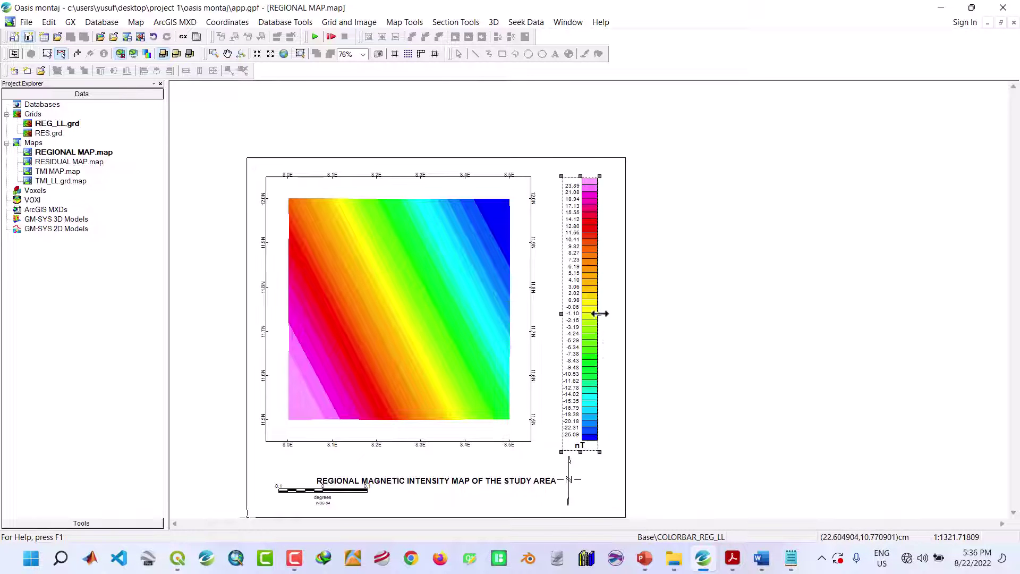
{"action": "left_click_drag", "start_coordinate": [600, 314], "coordinate": [609, 314]}
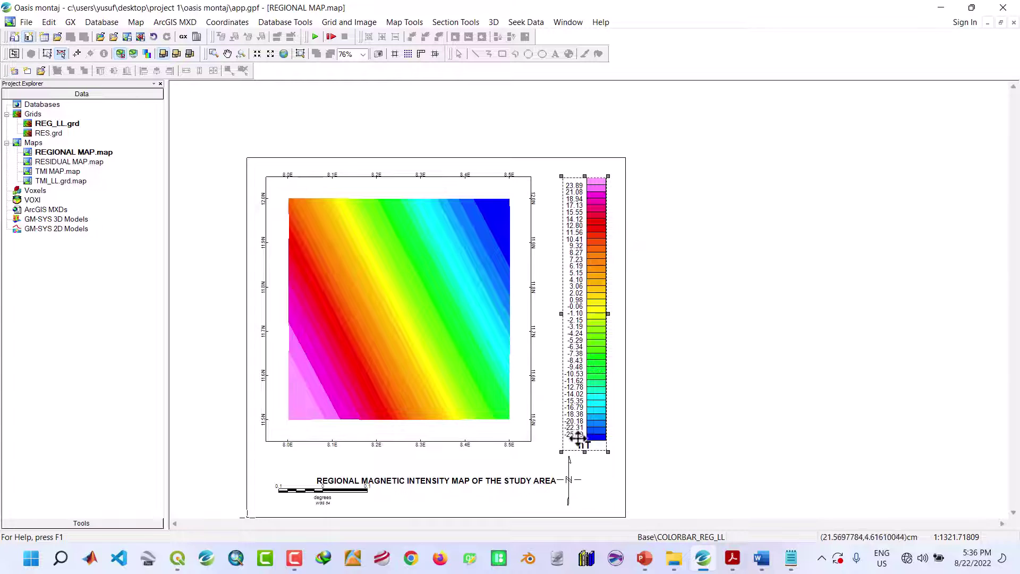
- Move the north arrow directly beneath the regional map's colour legend
{"action": "left_click_drag", "start_coordinate": [574, 481], "coordinate": [603, 482]}
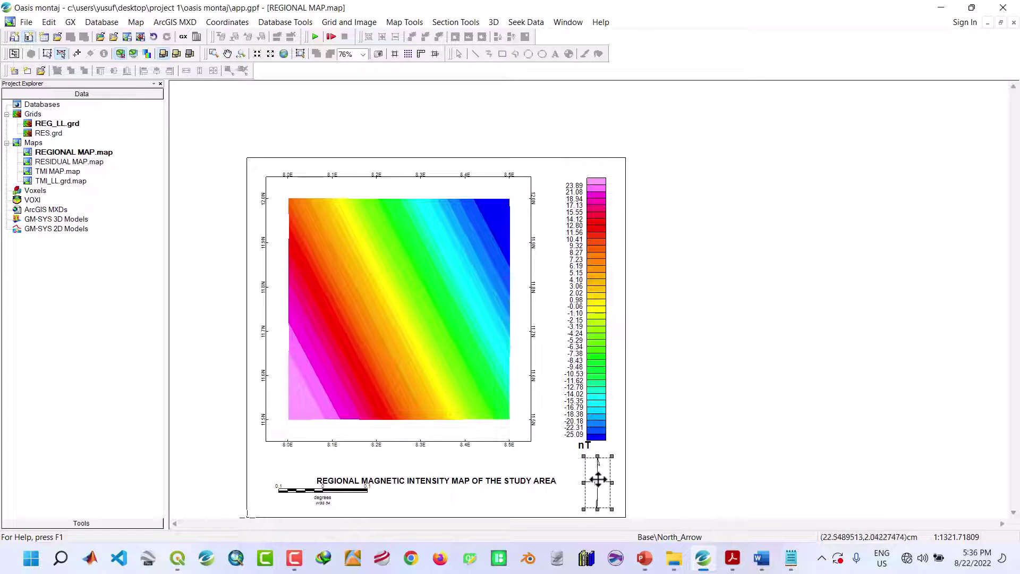
- Move the map title near the map's lower border, roughly centred under the frame, and place the scale bar above it at the frame's left edge
{"action": "left_click", "coordinate": [457, 478]}
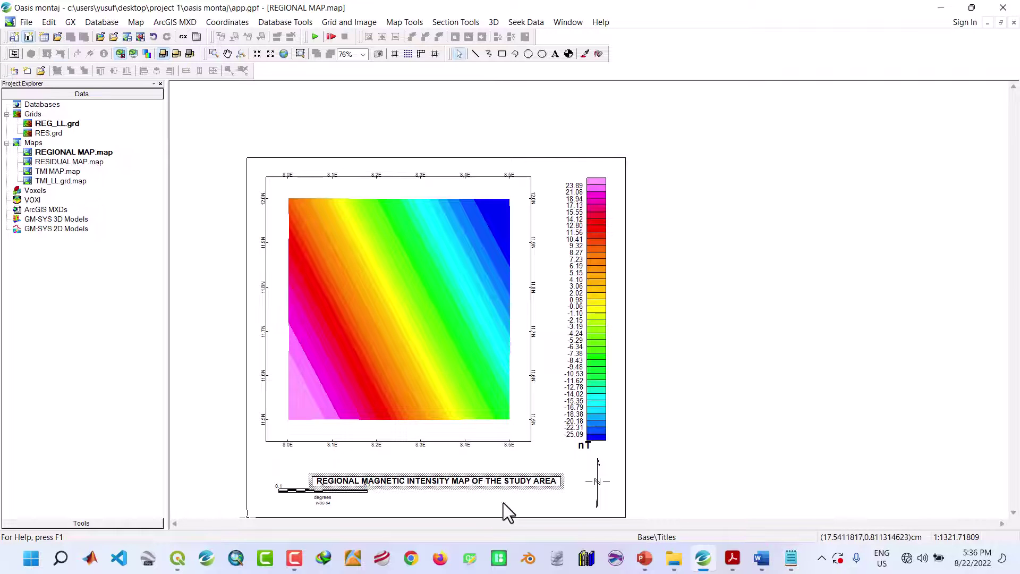
{"action": "left_click", "coordinate": [473, 478]}
{"action": "left_click_drag", "start_coordinate": [474, 482], "coordinate": [495, 509]}
{"action": "left_click", "coordinate": [335, 492]}
{"action": "left_click_drag", "start_coordinate": [335, 492], "coordinate": [322, 476]}
{"action": "left_click", "coordinate": [415, 511]}
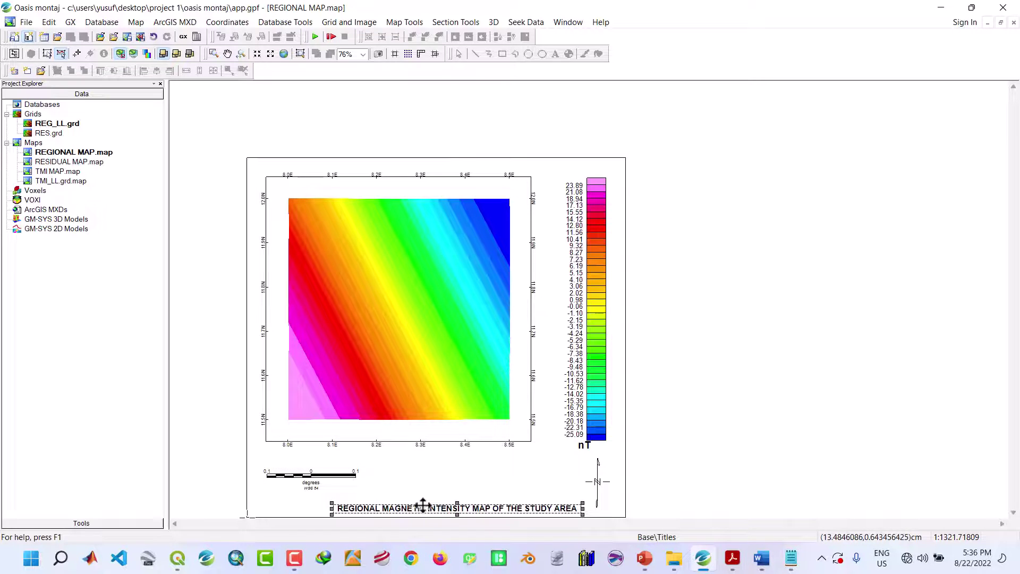
{"action": "left_click_drag", "start_coordinate": [414, 510], "coordinate": [399, 495]}
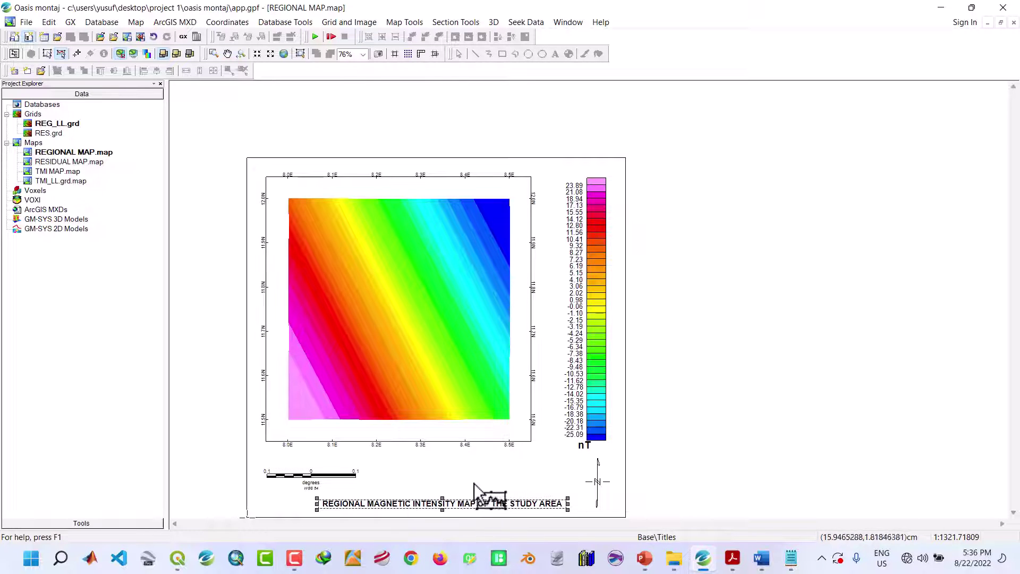
{"action": "left_click_drag", "start_coordinate": [474, 484], "coordinate": [420, 501]}
{"action": "left_click", "coordinate": [442, 502]}
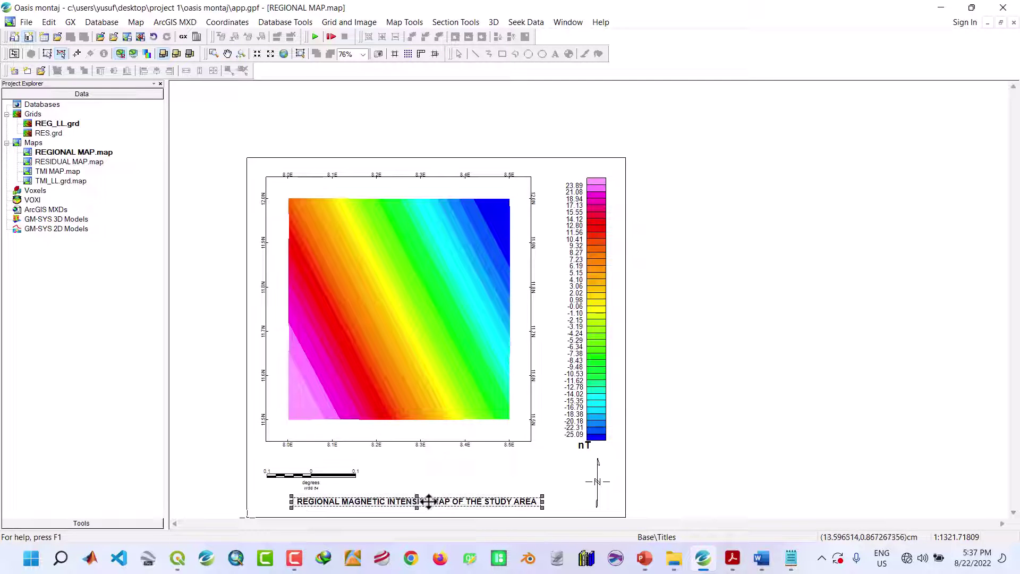
{"action": "left_click", "coordinate": [531, 481]}
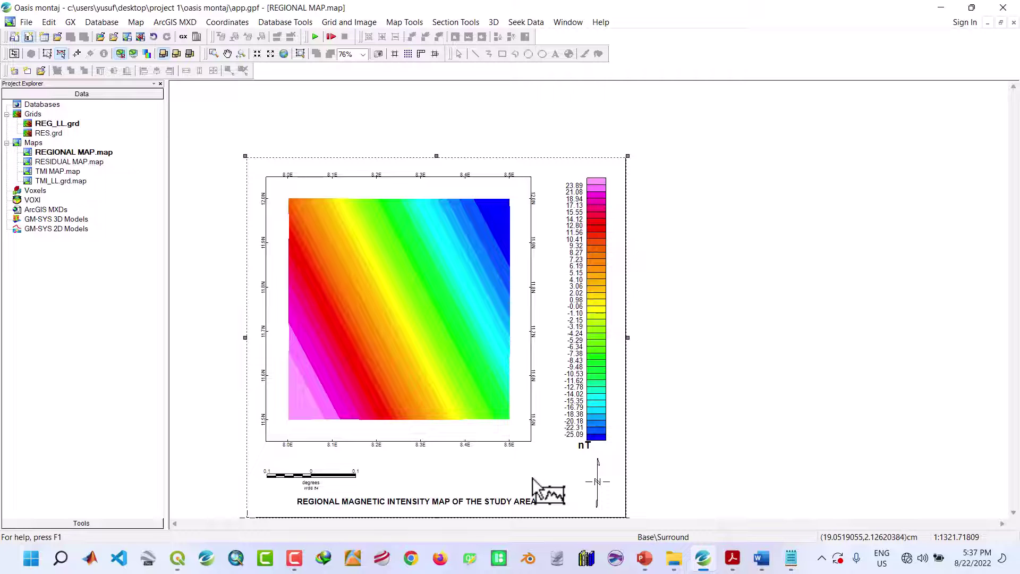
- Set the colour legend's nT label to a font size of 2 mm and shift the label slightly left beneath the bar
{"action": "left_click", "coordinate": [595, 484]}
{"action": "left_click", "coordinate": [585, 445]}
{"action": "left_click", "coordinate": [585, 445]}
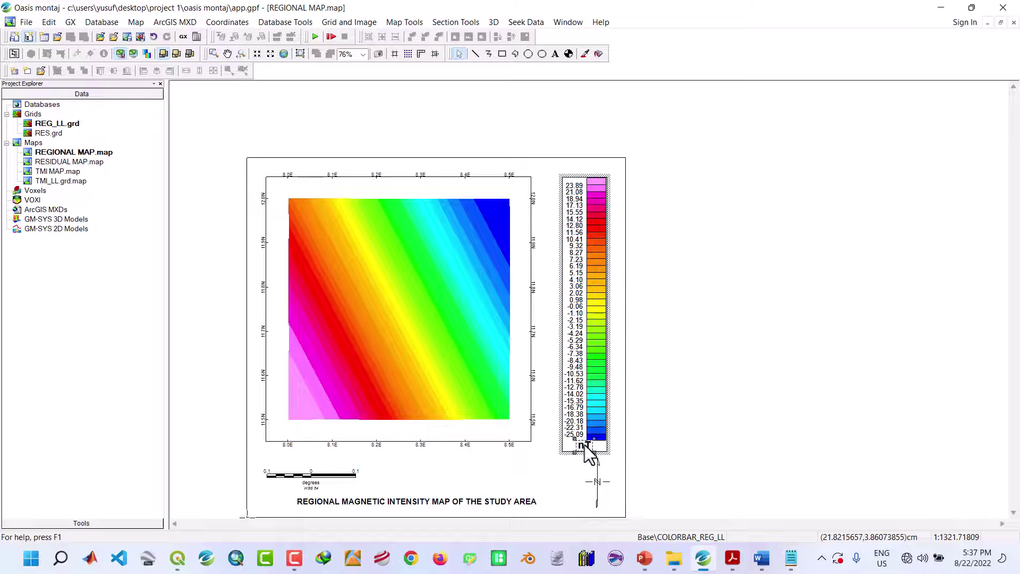
{"action": "double_click", "coordinate": [585, 445]}
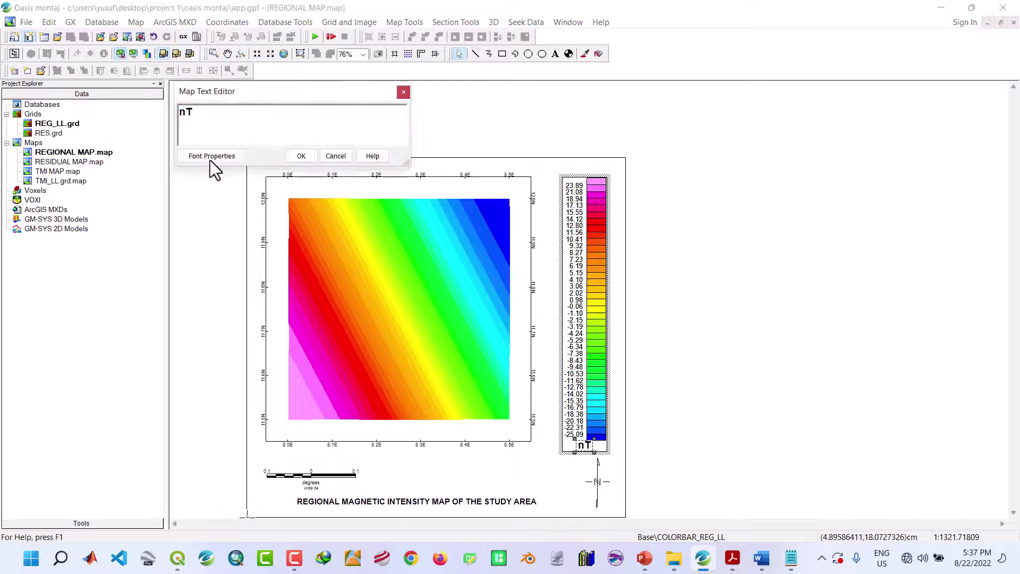
{"action": "left_click", "coordinate": [211, 157]}
{"action": "left_click_drag", "start_coordinate": [405, 236], "coordinate": [358, 231]}
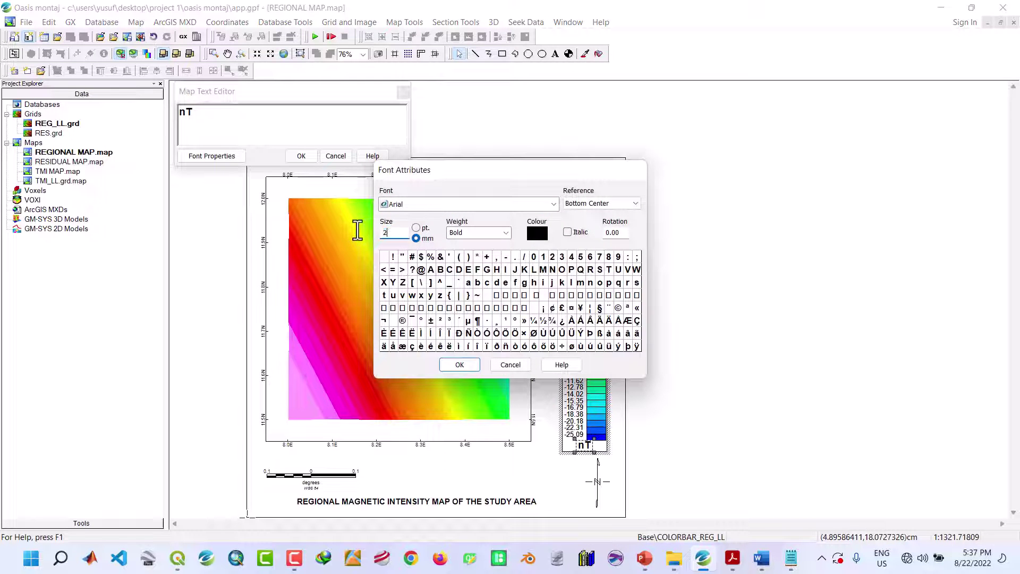
{"action": "left_click", "coordinate": [475, 364]}
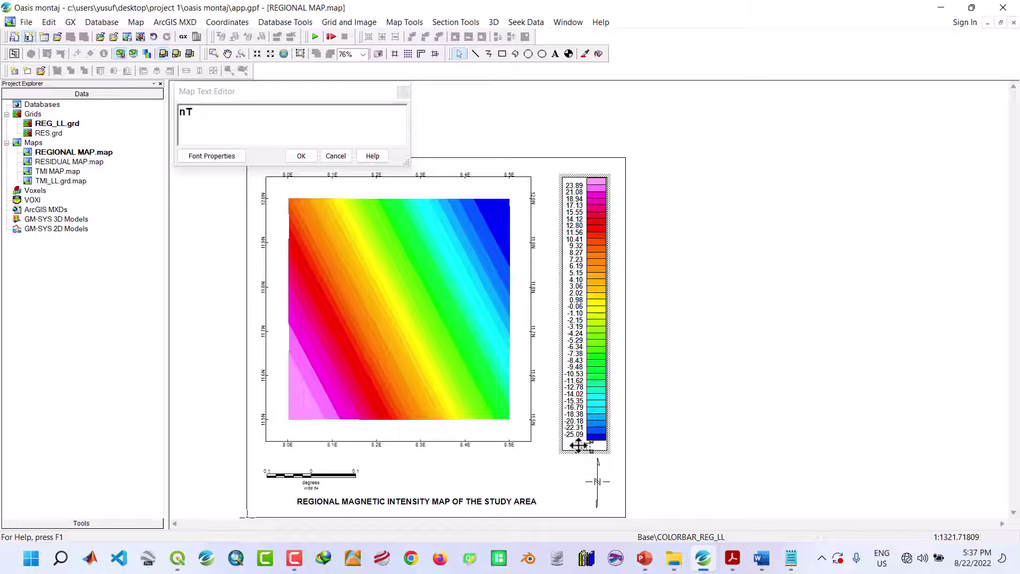
{"action": "left_click", "coordinate": [298, 160]}
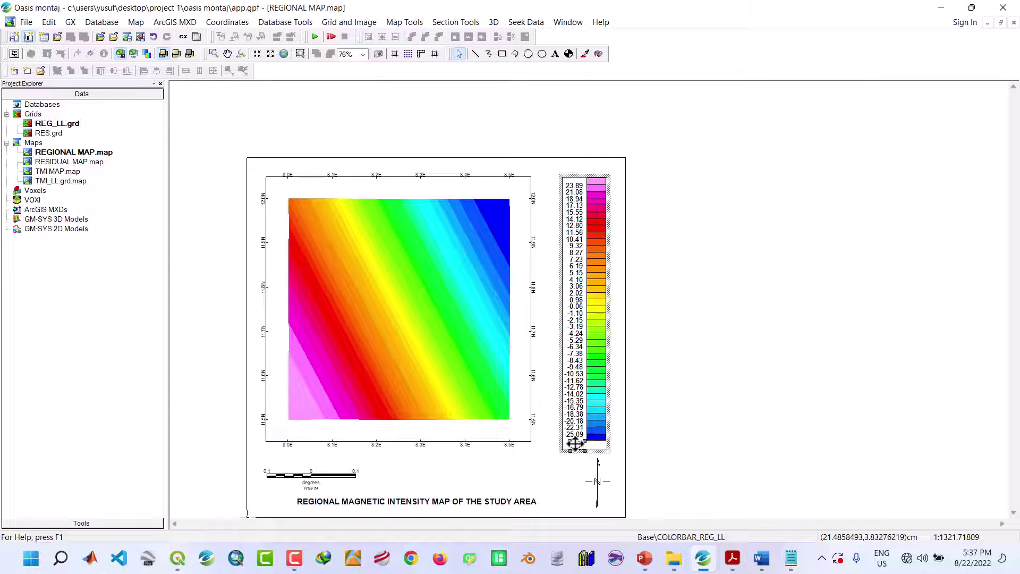
{"action": "left_click", "coordinate": [567, 478]}
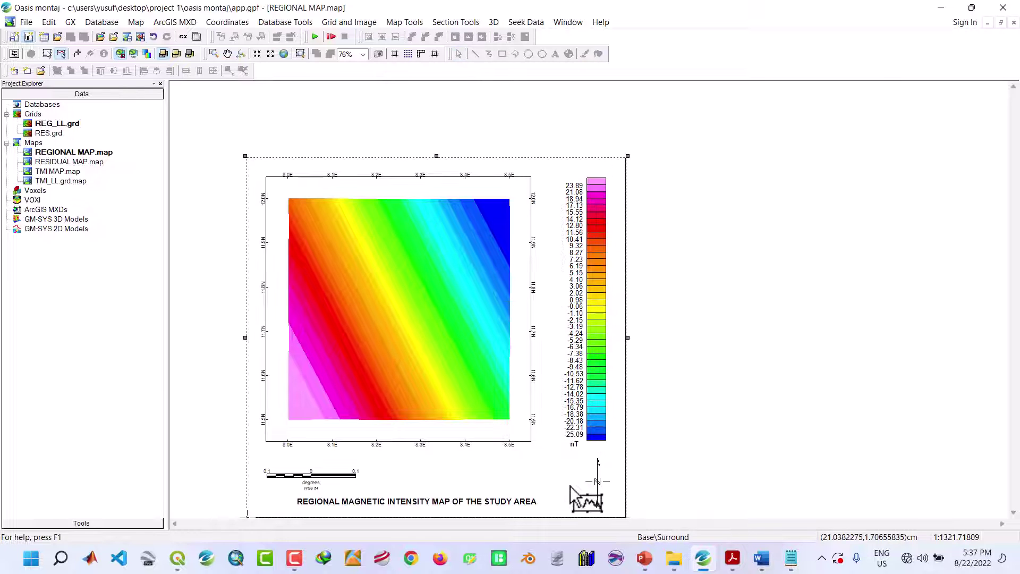
{"action": "left_click_drag", "start_coordinate": [570, 486], "coordinate": [706, 277]}
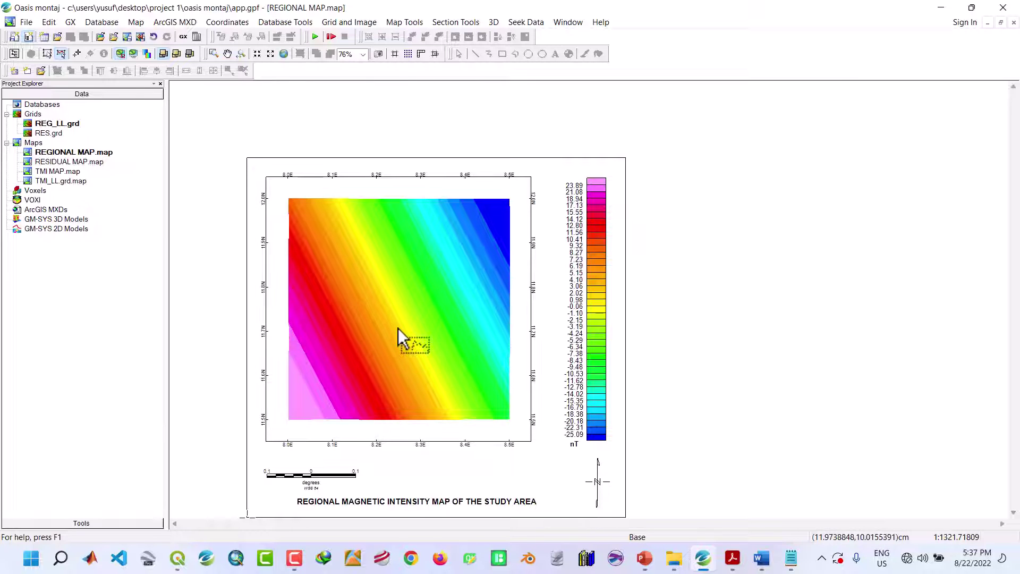
- Export the full regional map as a high-quality JPEG named REG in the Images folder
{"action": "left_click", "coordinate": [137, 22]}
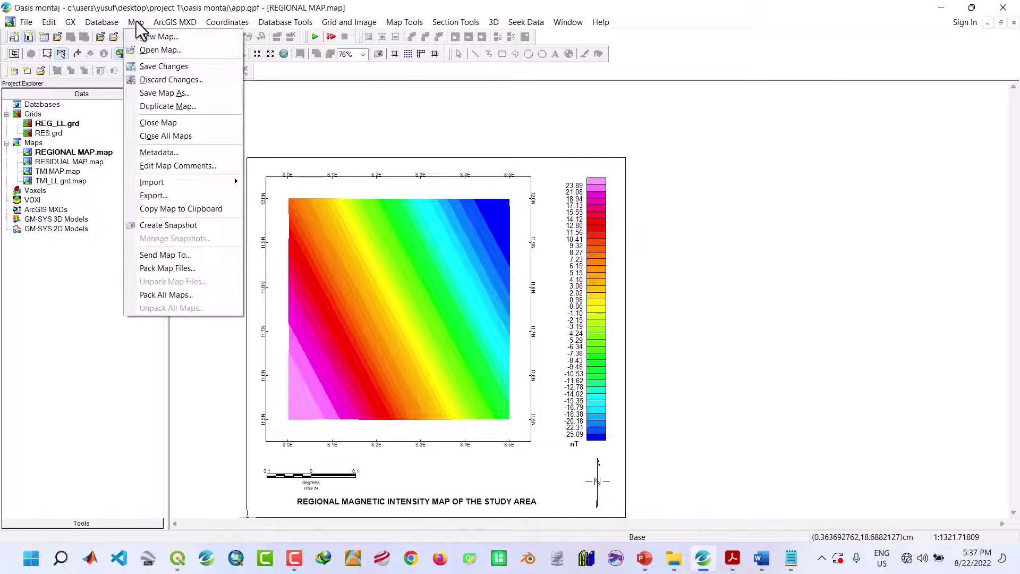
{"action": "left_click", "coordinate": [156, 195]}
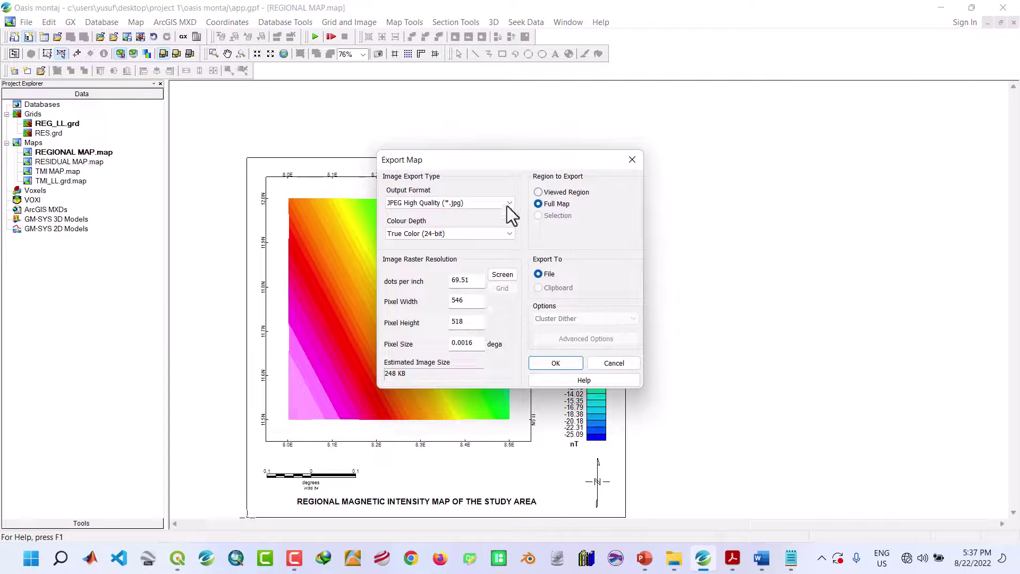
{"action": "left_click", "coordinate": [556, 363]}
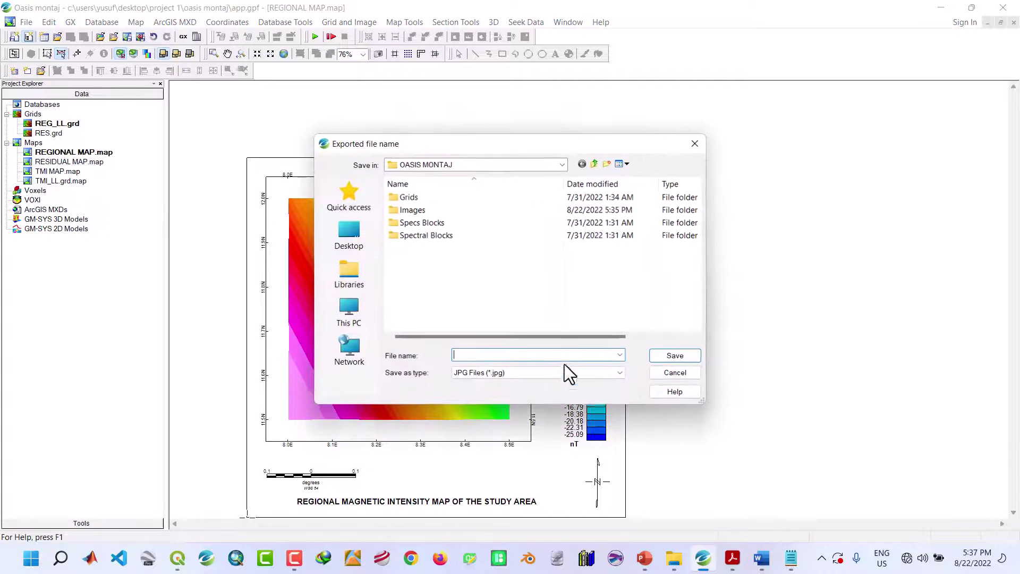
{"action": "double_click", "coordinate": [420, 206]}
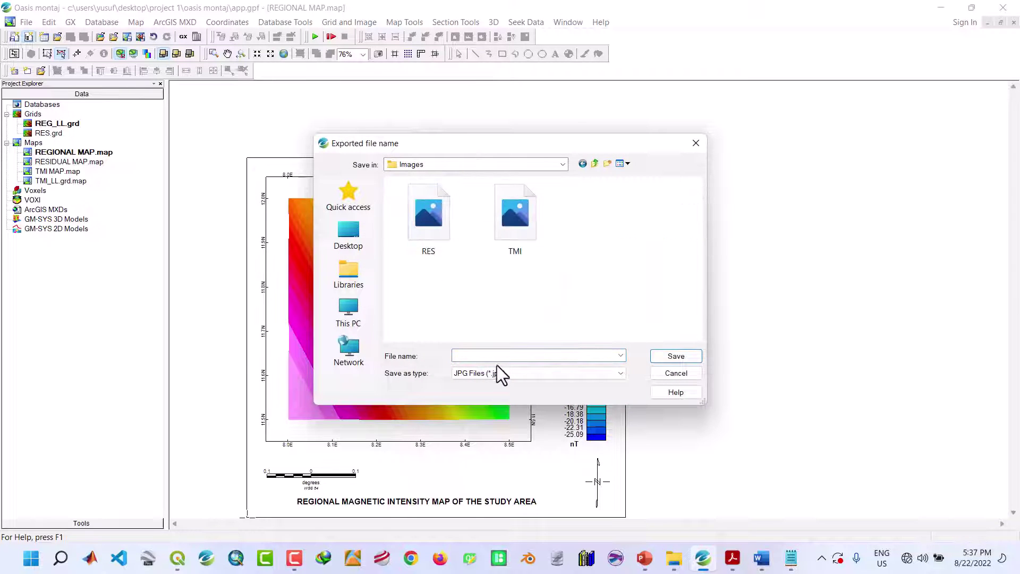
{"action": "type", "text": "REG"}
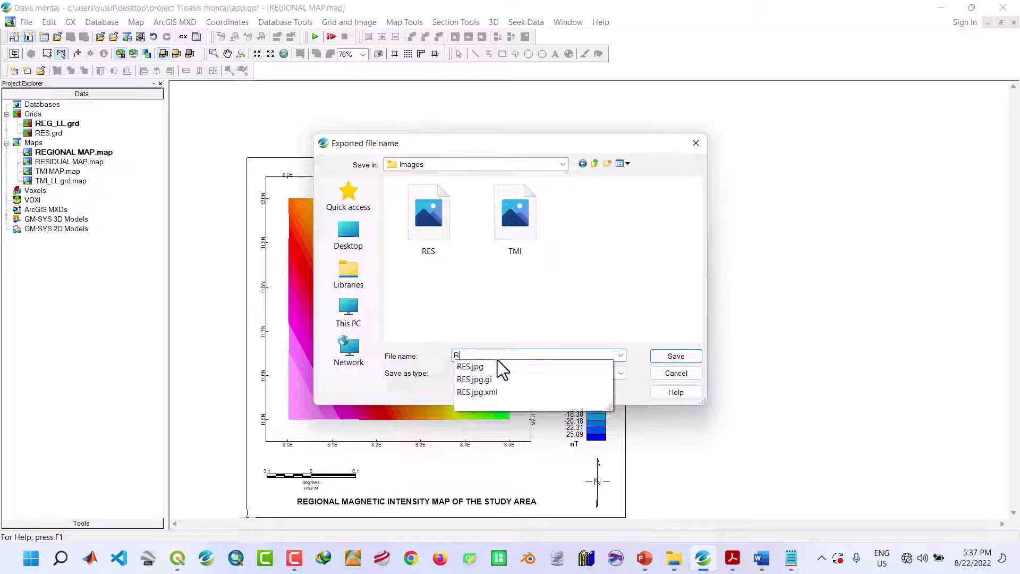
{"action": "left_click", "coordinate": [665, 361]}
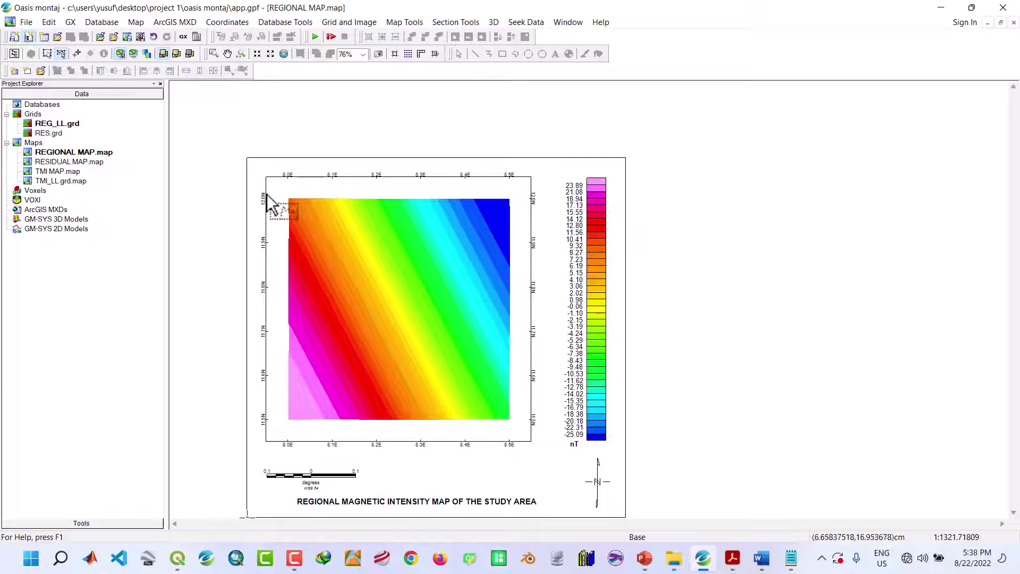
- Open the Images folder under Project 1 > OASIS MONTAJ in File Explorer and show its files as extra large icons
{"action": "left_click", "coordinate": [944, 7]}
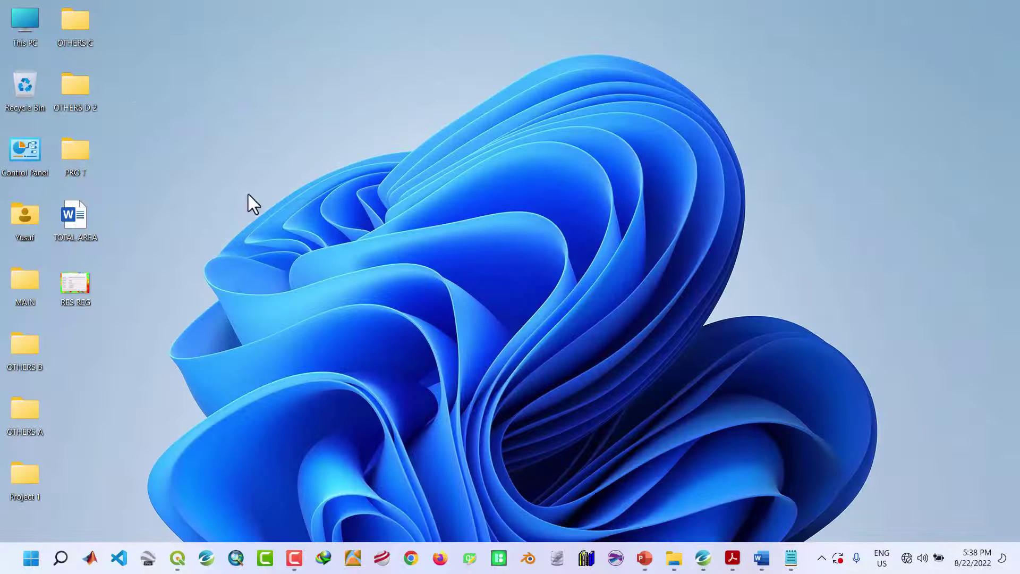
{"action": "double_click", "coordinate": [33, 484]}
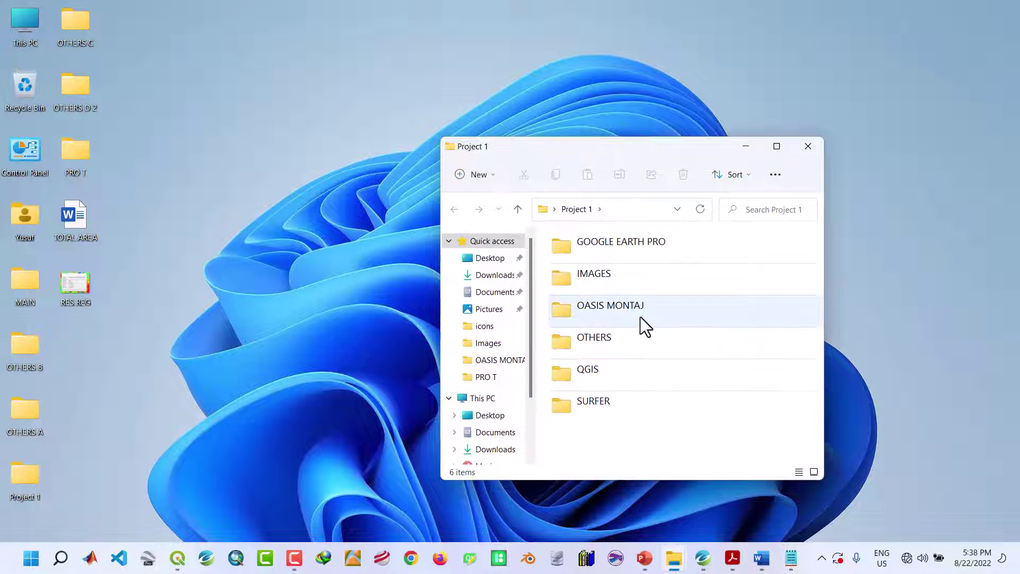
{"action": "left_click", "coordinate": [777, 148]}
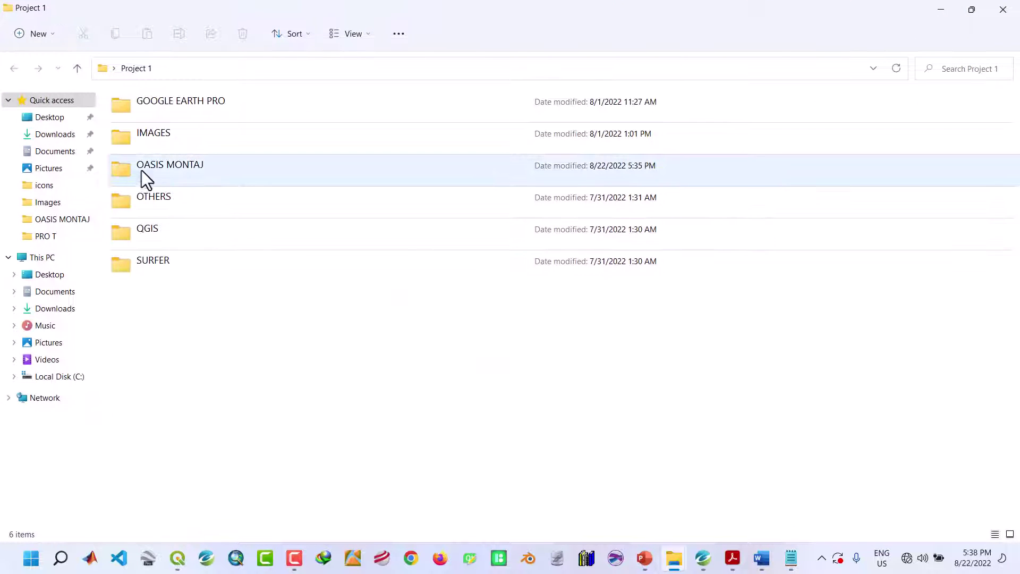
{"action": "double_click", "coordinate": [142, 168]}
{"action": "left_click", "coordinate": [140, 145]}
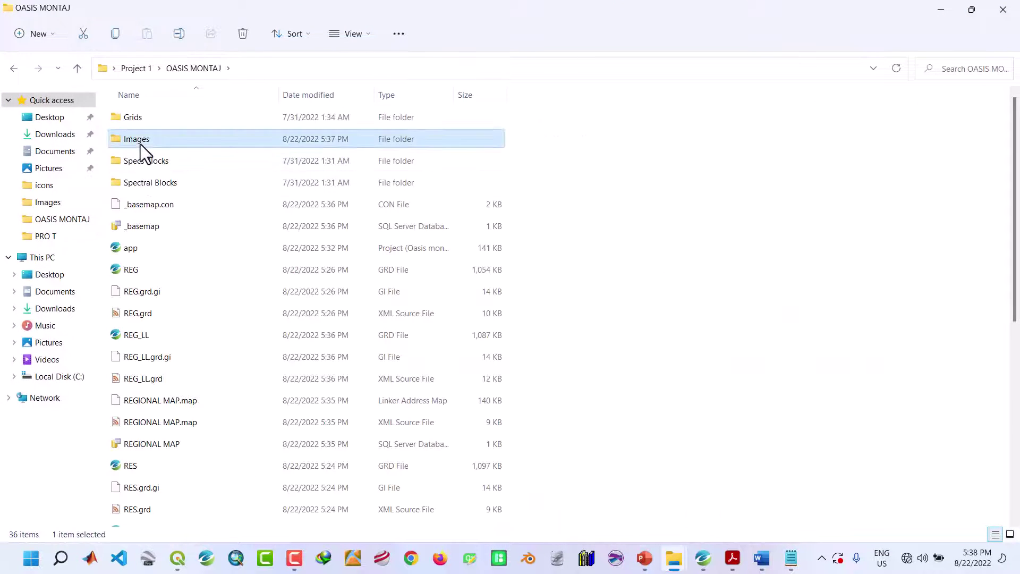
{"action": "double_click", "coordinate": [141, 144]}
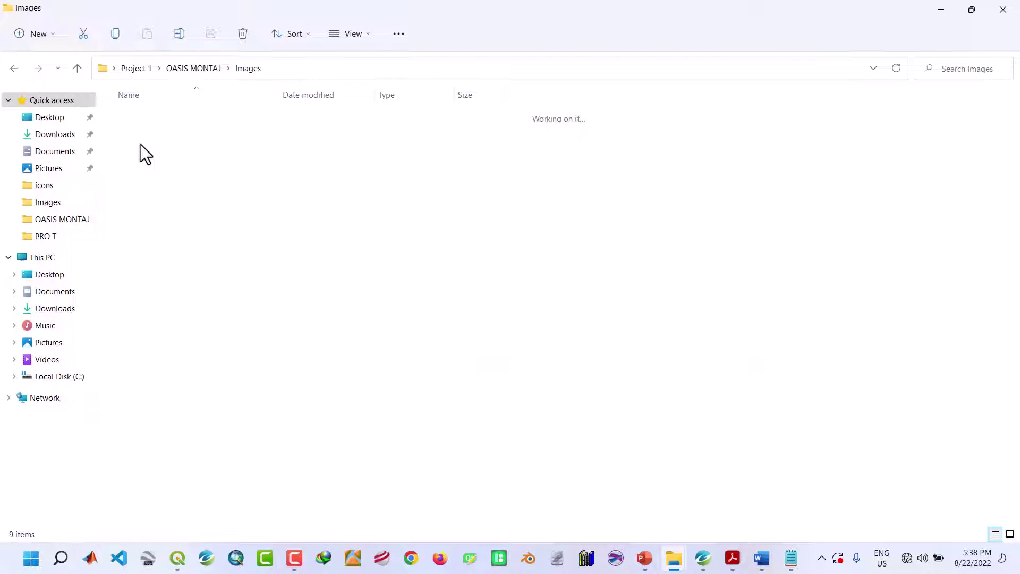
{"action": "right_click", "coordinate": [693, 154]}
{"action": "mouse_move", "coordinate": [726, 167]}
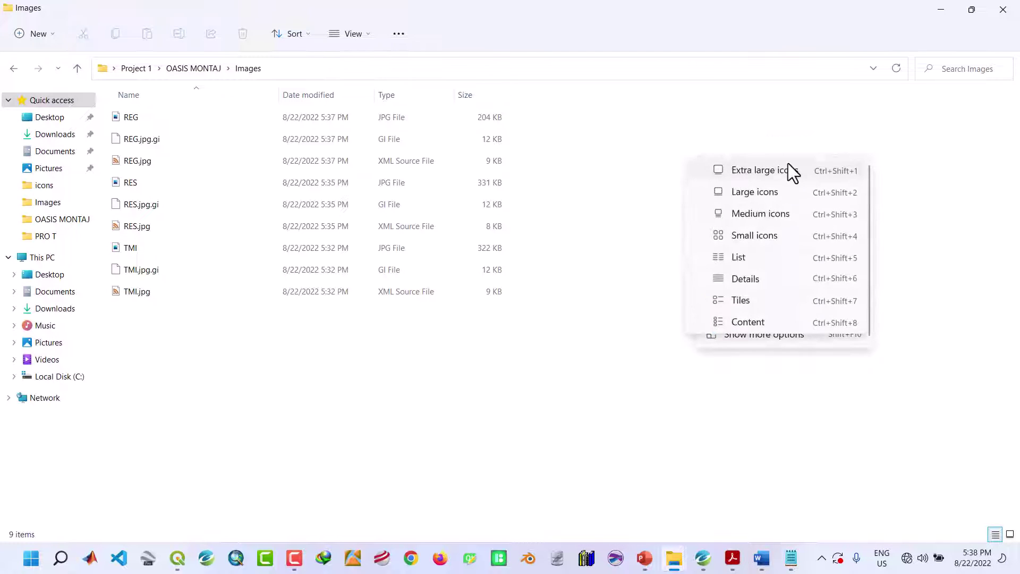
{"action": "left_click", "coordinate": [785, 169]}
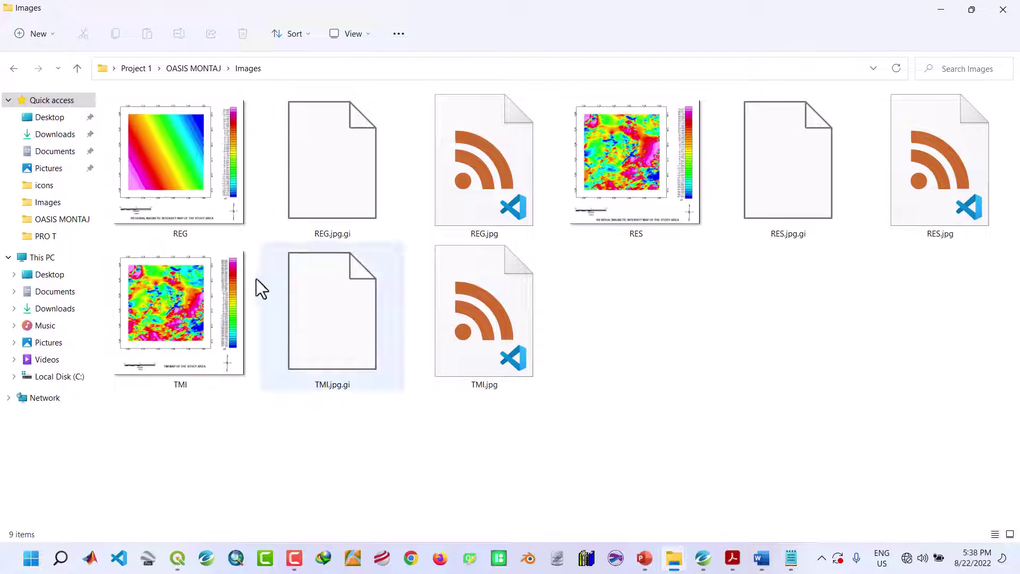
- View the exported REG, RES and TMI map images one after another, then close the viewer and the folder
{"action": "double_click", "coordinate": [181, 184]}
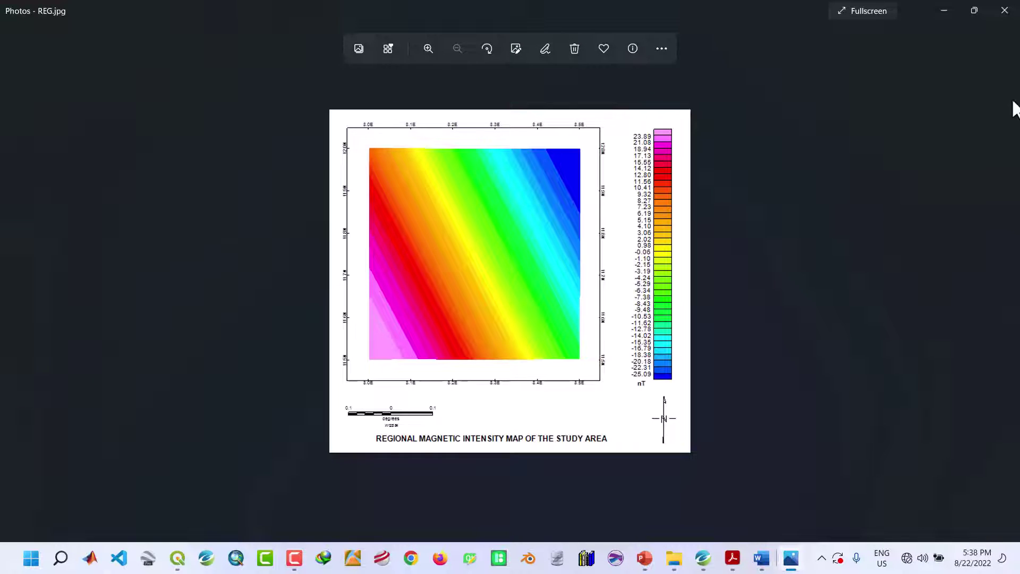
{"action": "left_click", "coordinate": [1005, 10]}
{"action": "left_click", "coordinate": [627, 166]}
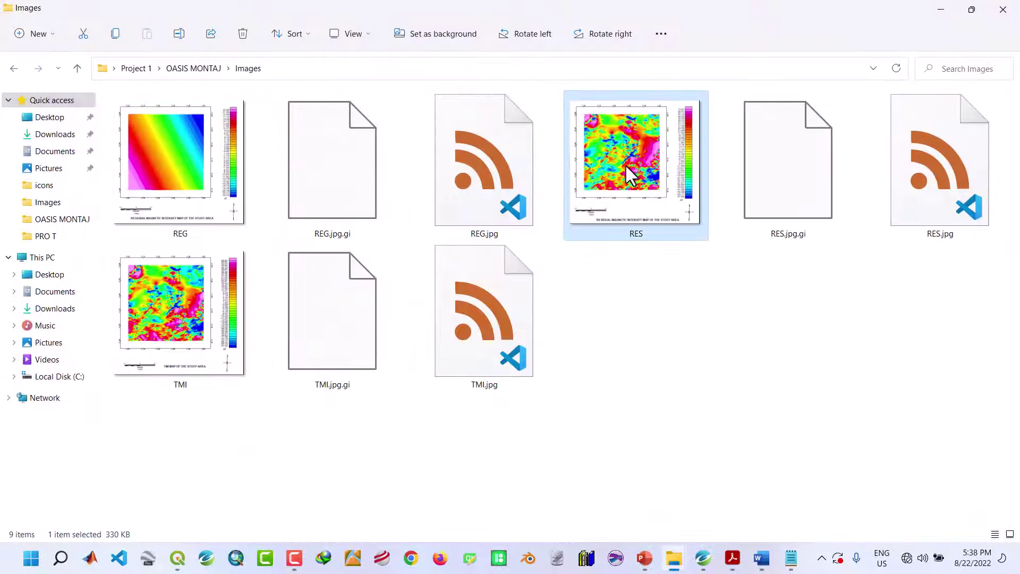
{"action": "double_click", "coordinate": [625, 164]}
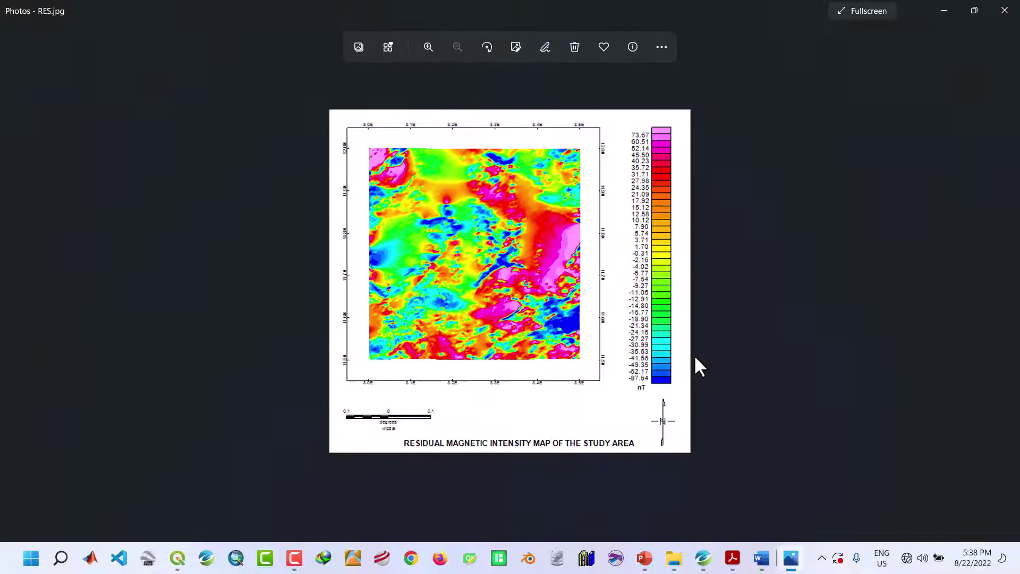
{"action": "left_click", "coordinate": [1011, 14]}
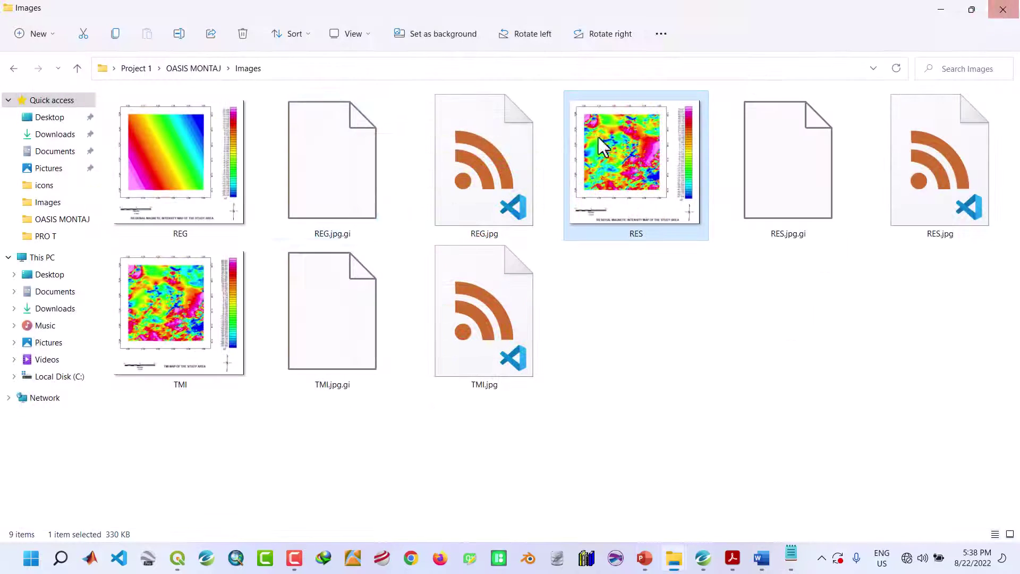
{"action": "double_click", "coordinate": [179, 352]}
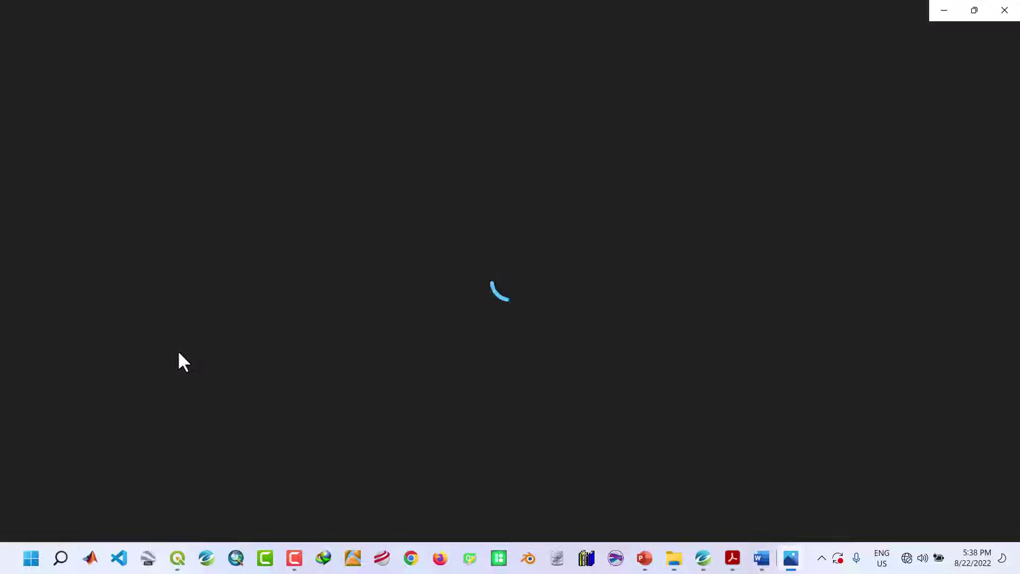
{"action": "left_click", "coordinate": [1004, 11]}
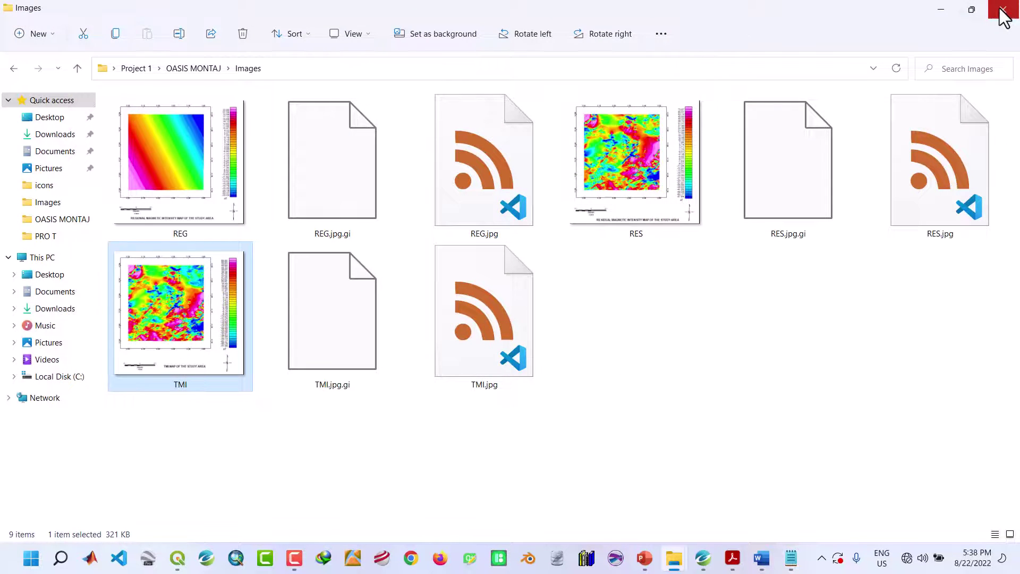
{"action": "left_click", "coordinate": [1004, 10]}
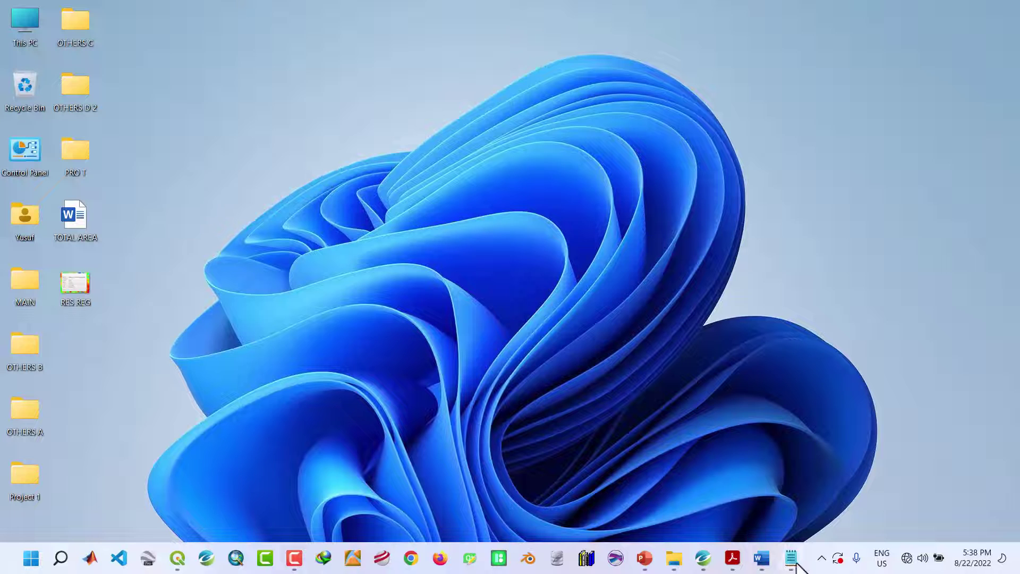
- Switch to the Notepad note containing the REG equation and open the RES REG image from the desktop in a smaller window beside it
{"action": "left_click", "coordinate": [791, 558]}
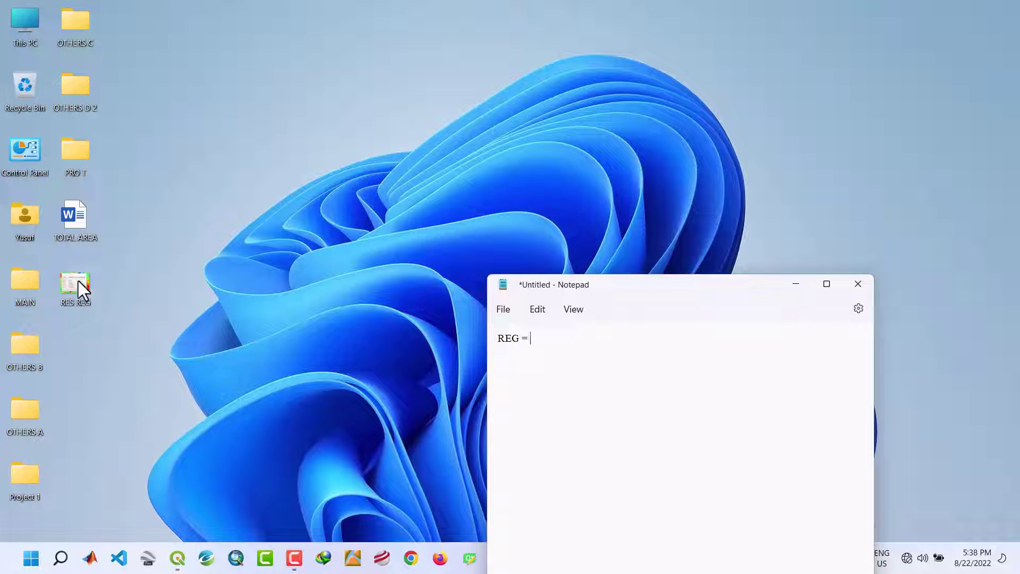
{"action": "double_click", "coordinate": [78, 282]}
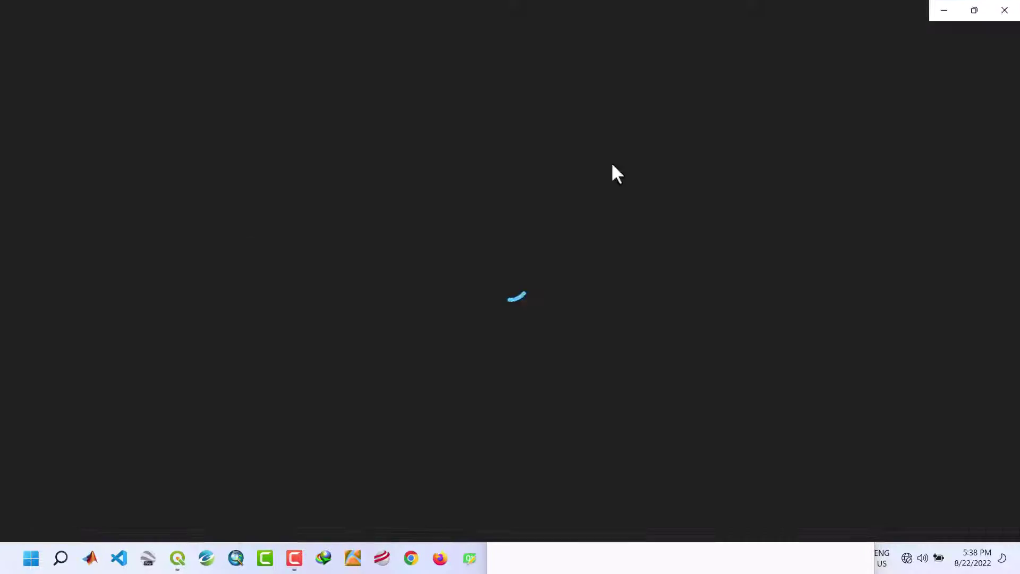
{"action": "left_click", "coordinate": [972, 10]}
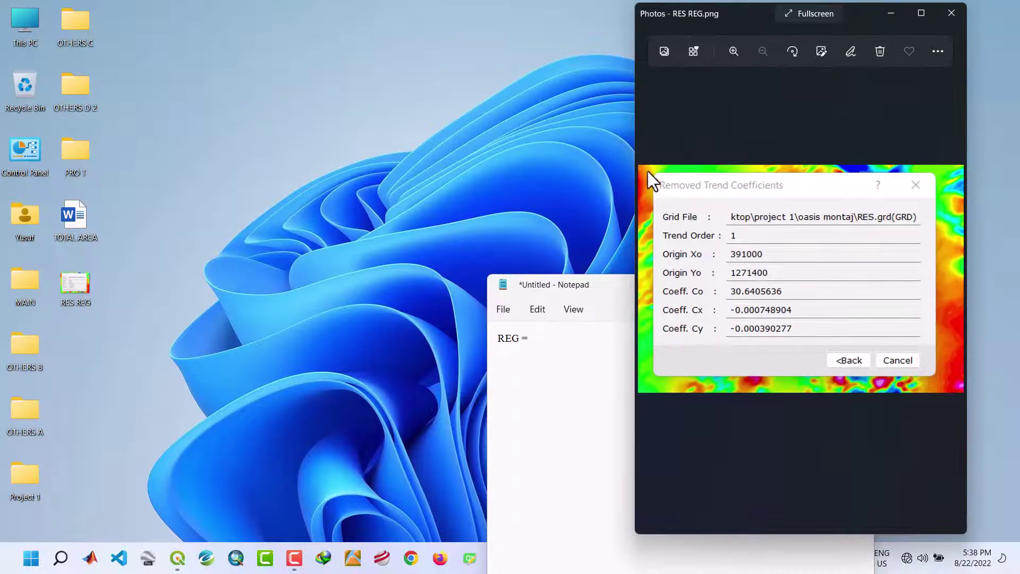
- Place the note beside the coefficients image, complete it as REG = -0.000748904x -0.000390277 + 30.6405636, and copy the equation
{"action": "left_click_drag", "start_coordinate": [744, 18], "coordinate": [298, 37]}
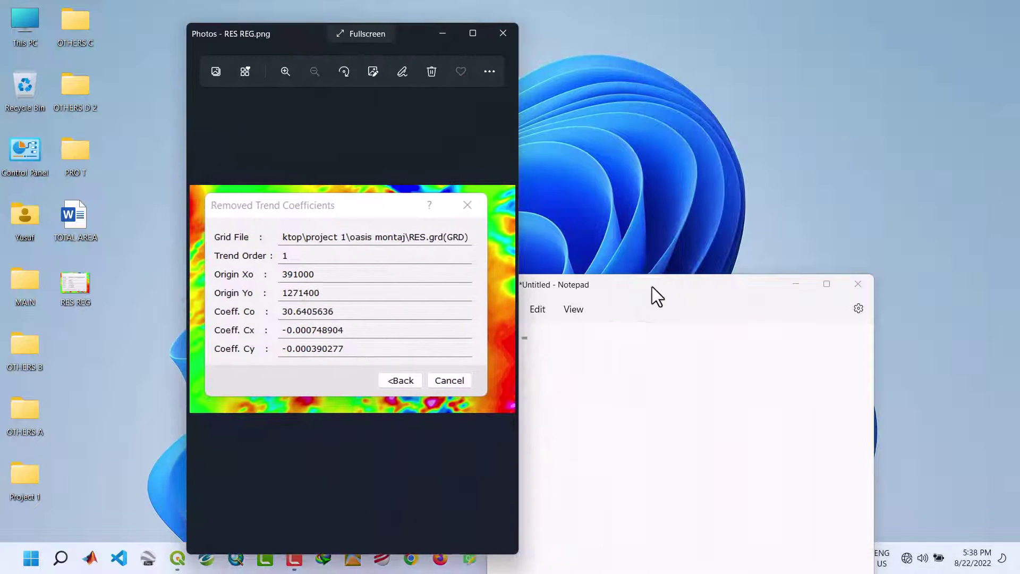
{"action": "left_click_drag", "start_coordinate": [652, 295], "coordinate": [707, 50]}
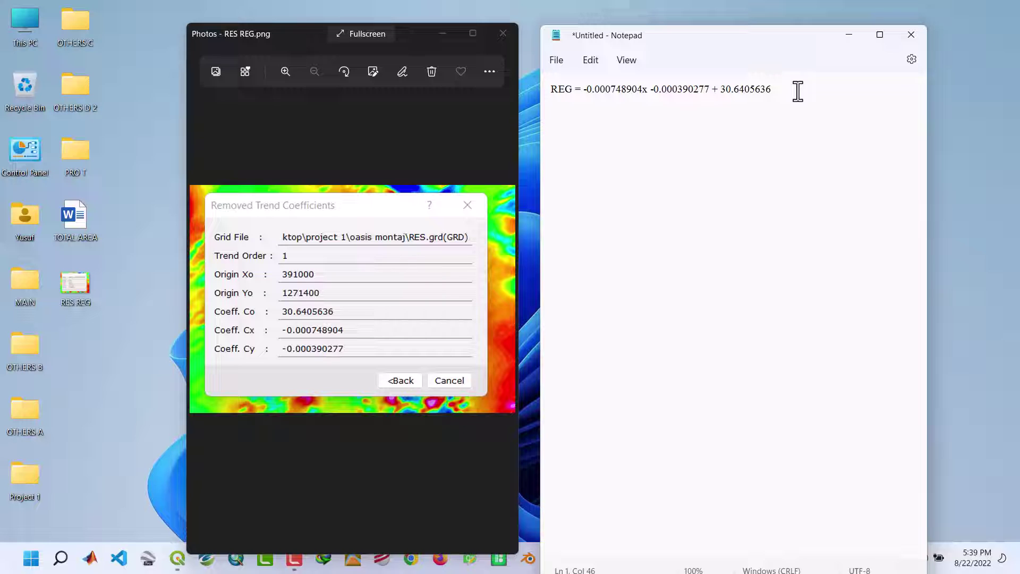
{"action": "left_click_drag", "start_coordinate": [798, 90], "coordinate": [542, 98]}
{"action": "key", "text": "ctrl+c"}
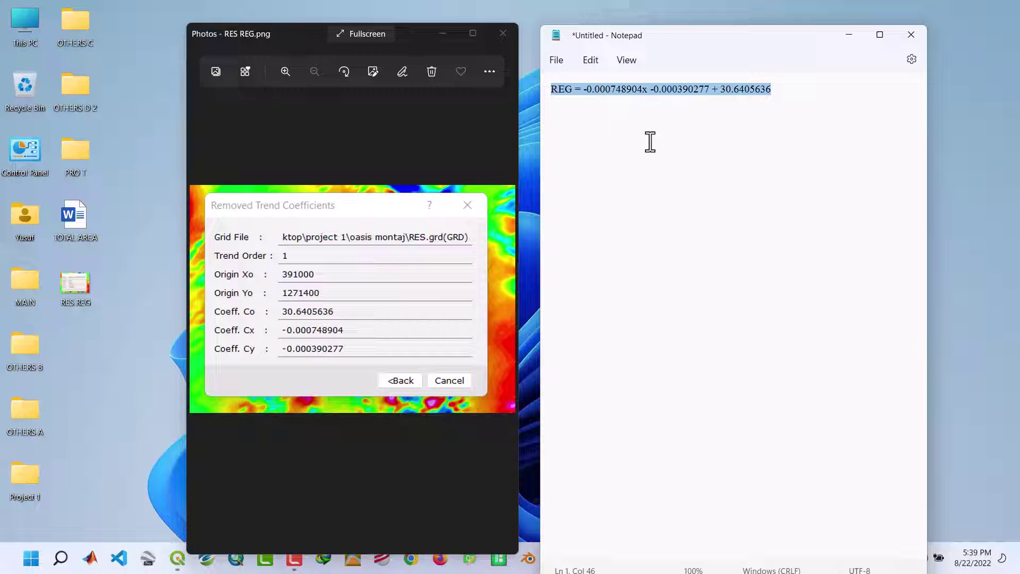
- In the TOTAL AREA Word document, replace the placeholder under RESGIONAL MAP with the copied equation and add two blank lines below it
{"action": "left_click", "coordinate": [849, 35]}
{"action": "left_click", "coordinate": [762, 558]}
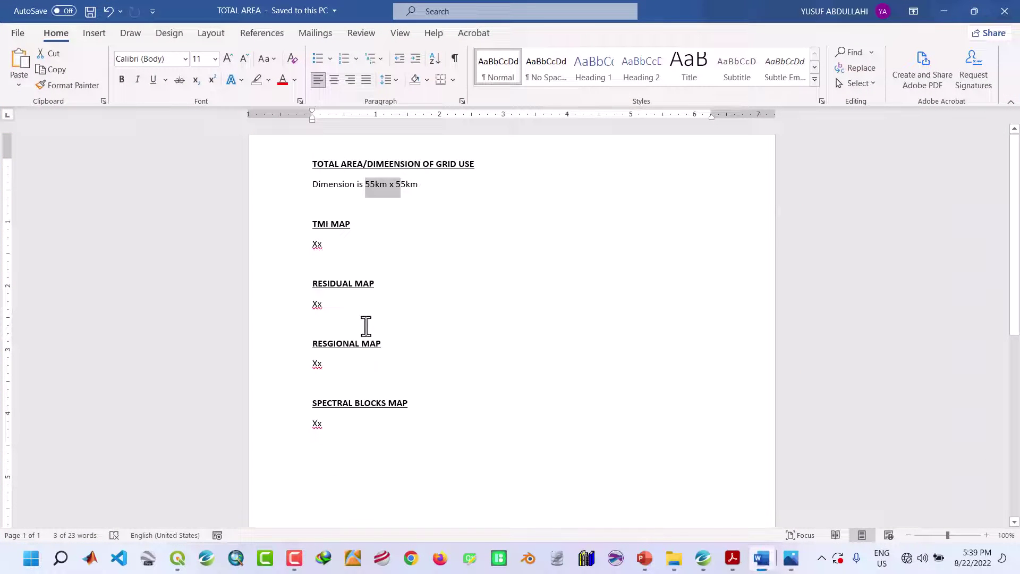
{"action": "left_click_drag", "start_coordinate": [330, 365], "coordinate": [316, 365]}
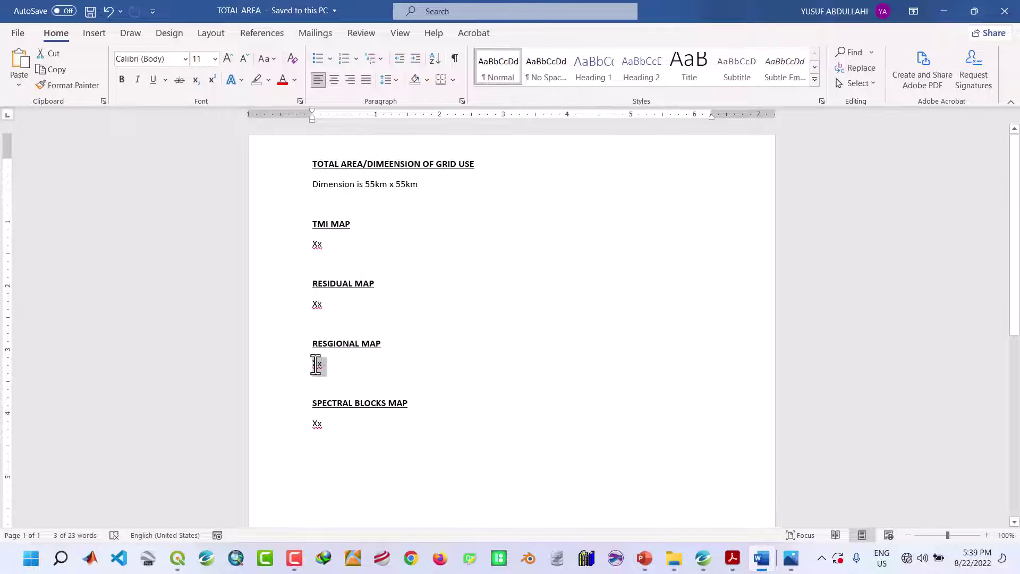
{"action": "key", "text": "ctrl+v"}
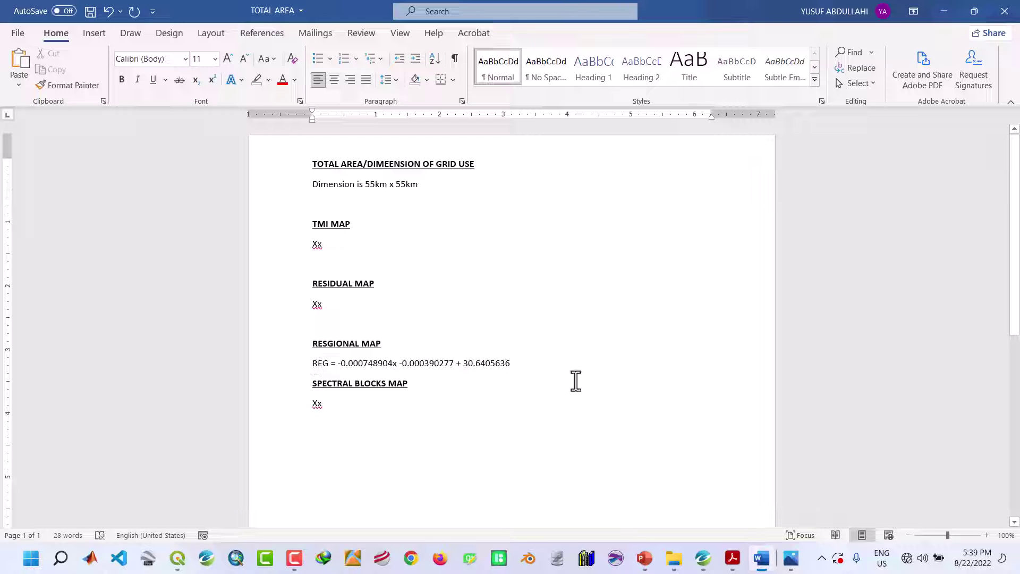
{"action": "key", "text": "Return"}
{"action": "key", "text": "Return"}
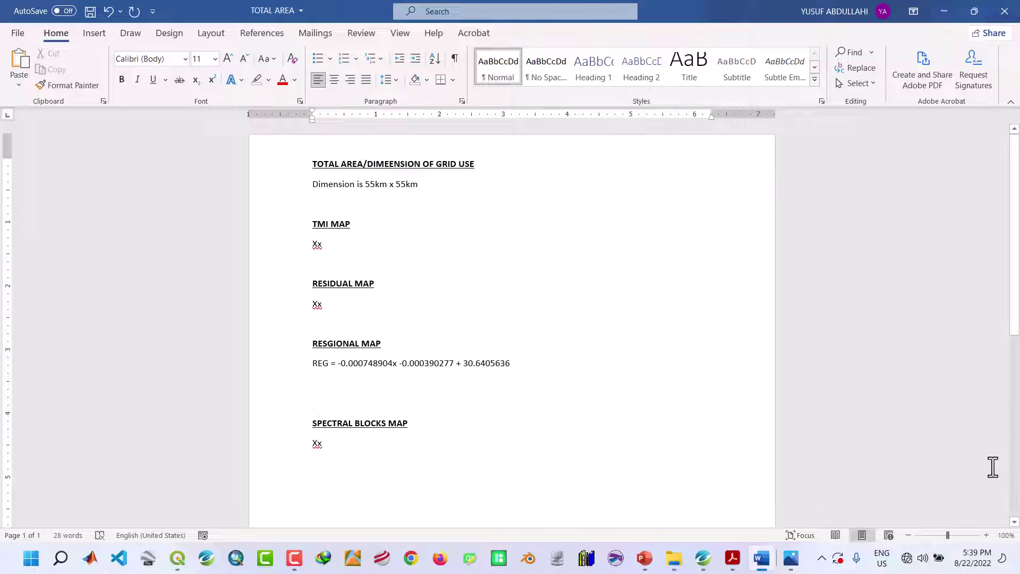
- Put away the document and the coefficients image, and open the Images folder under Project 1 > OASIS MONTAJ in File Explorer
{"action": "left_click", "coordinate": [944, 11]}
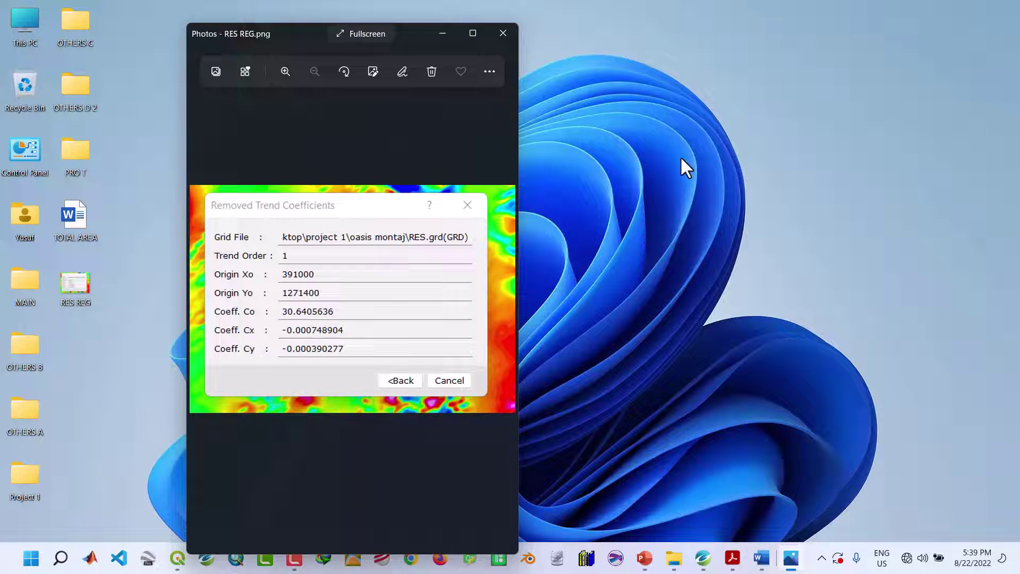
{"action": "left_click", "coordinate": [489, 33]}
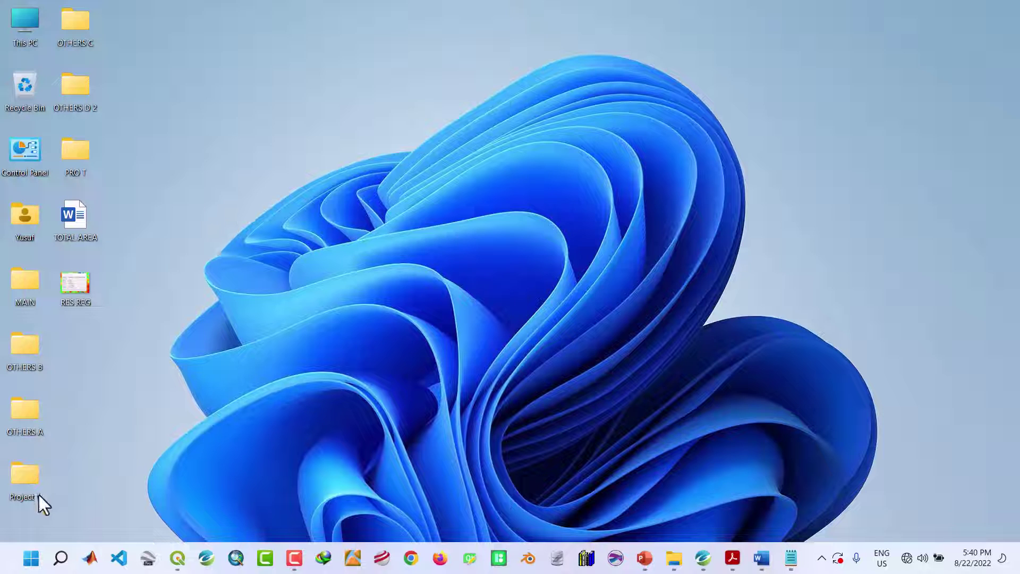
{"action": "double_click", "coordinate": [35, 487]}
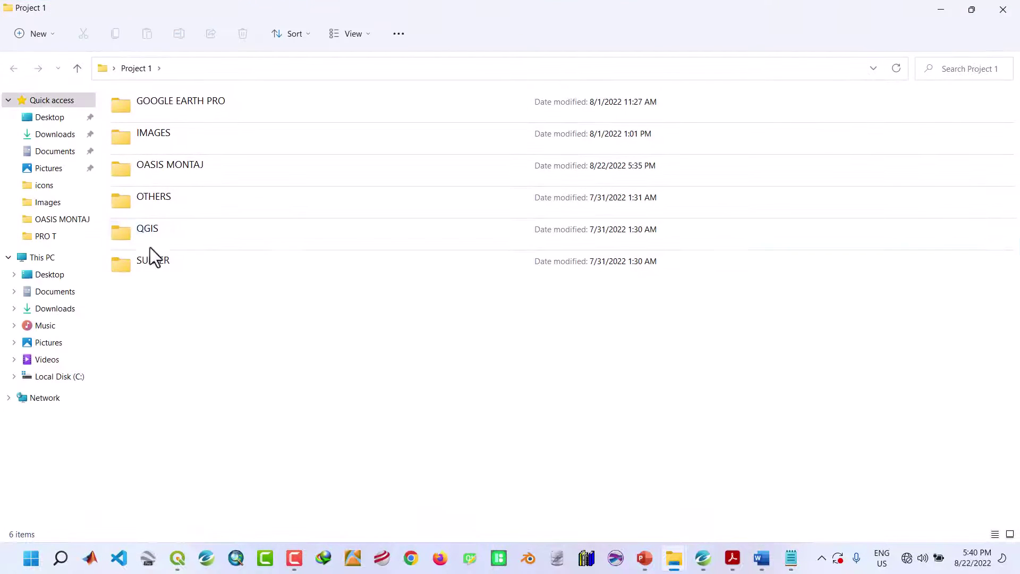
{"action": "left_click", "coordinate": [159, 141]}
{"action": "double_click", "coordinate": [160, 141]}
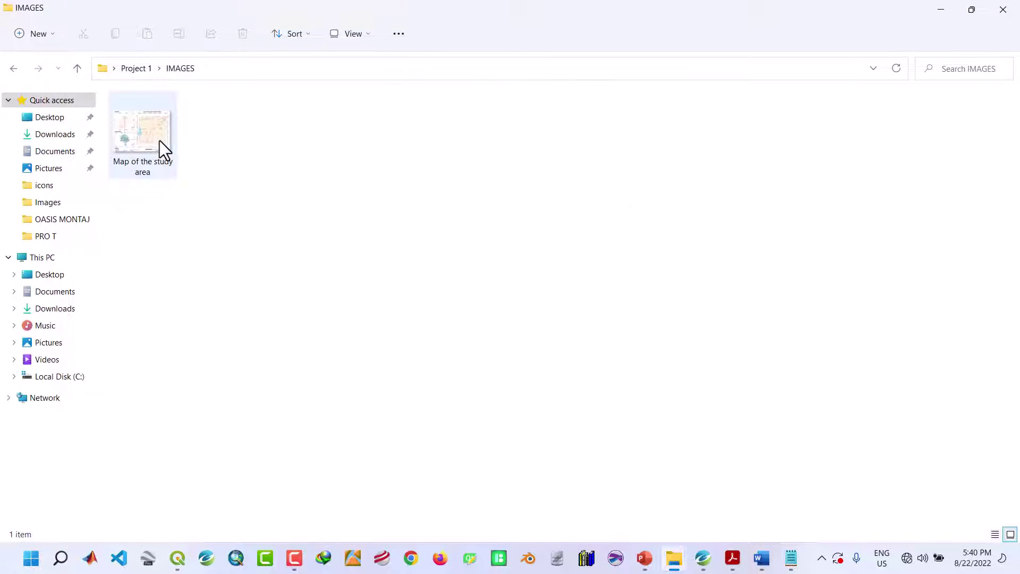
{"action": "left_click", "coordinate": [77, 69]}
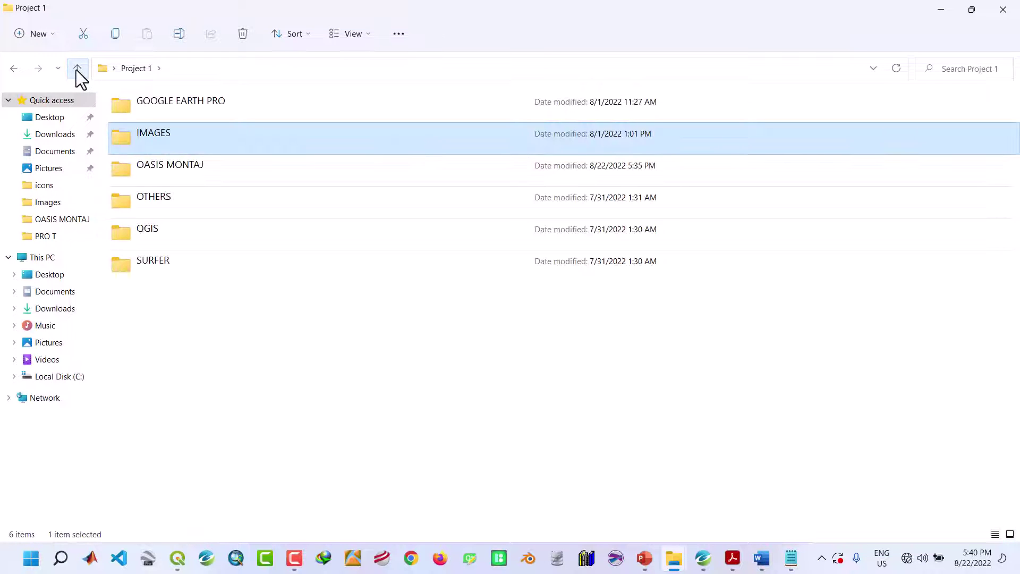
{"action": "left_click", "coordinate": [149, 167]}
{"action": "double_click", "coordinate": [148, 166]}
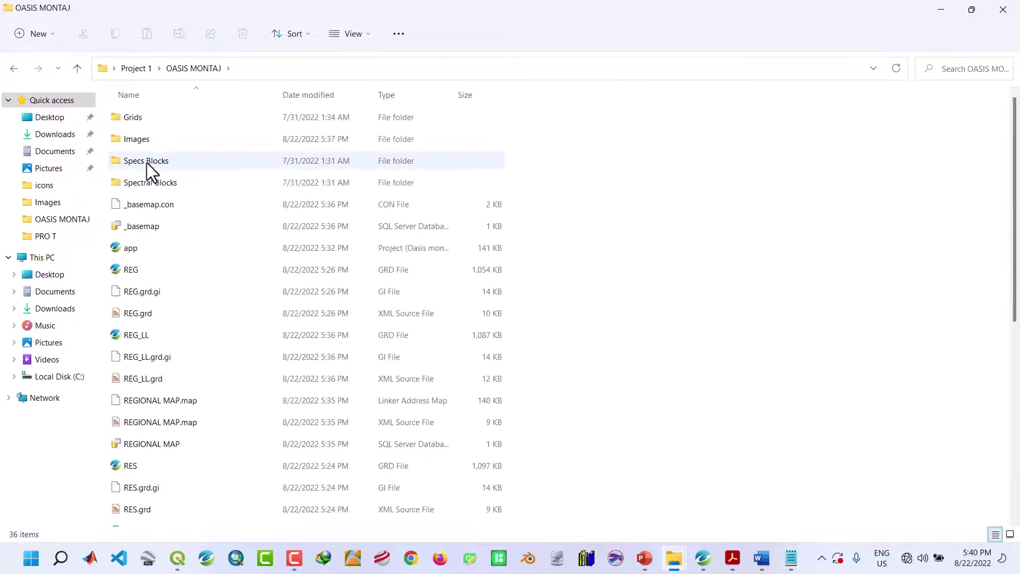
{"action": "left_click", "coordinate": [138, 140]}
{"action": "double_click", "coordinate": [139, 141]}
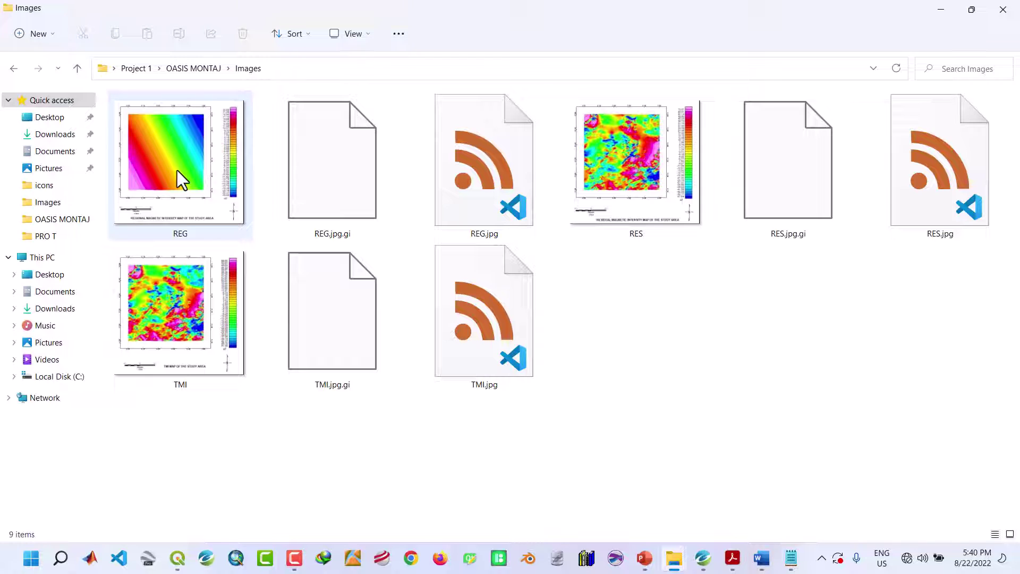
- Copy the TMI image and paste it over the placeholder under the TMI MAP heading in the TOTAL AREA document
{"action": "left_click", "coordinate": [188, 334]}
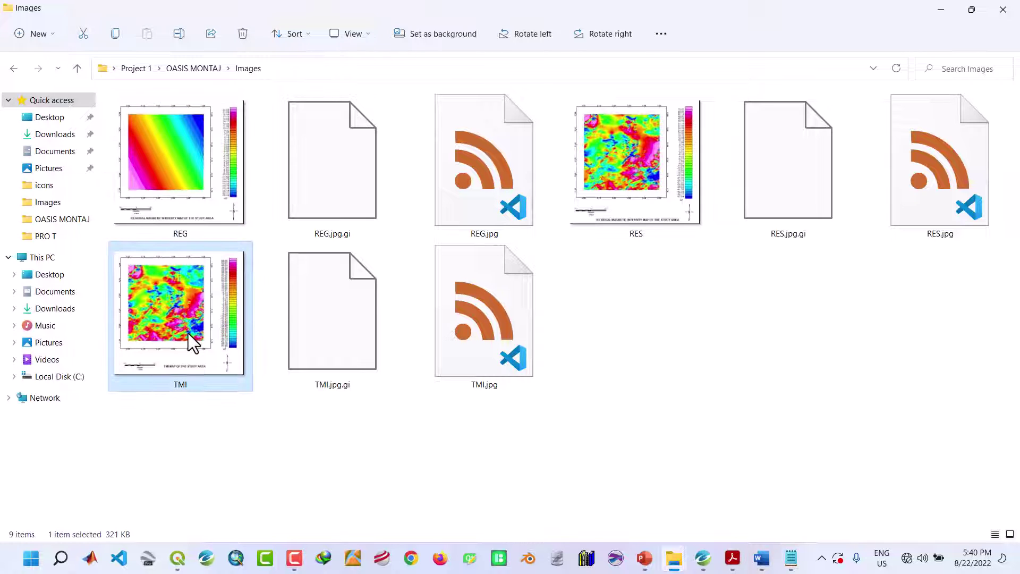
{"action": "left_click", "coordinate": [761, 558]}
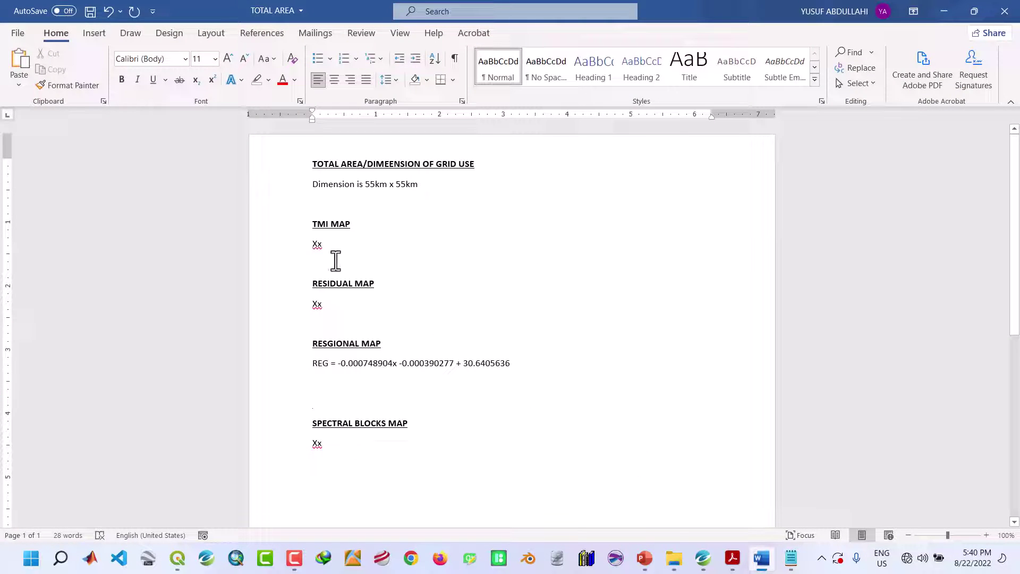
{"action": "left_click_drag", "start_coordinate": [324, 246], "coordinate": [306, 248]}
{"action": "key", "text": "ctrl+v"}
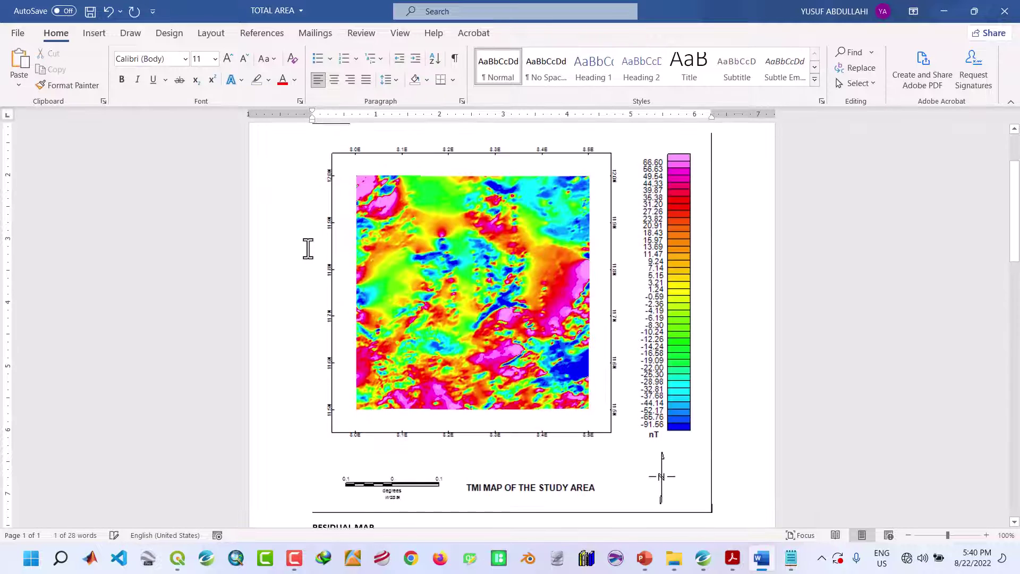
- Copy the RES image from the Images folder and paste it over the placeholder under the RESIDUAL MAP heading
{"action": "scroll", "coordinate": [319, 260], "scroll_direction": "down", "scroll_amount": 4}
{"action": "left_click", "coordinate": [354, 352]}
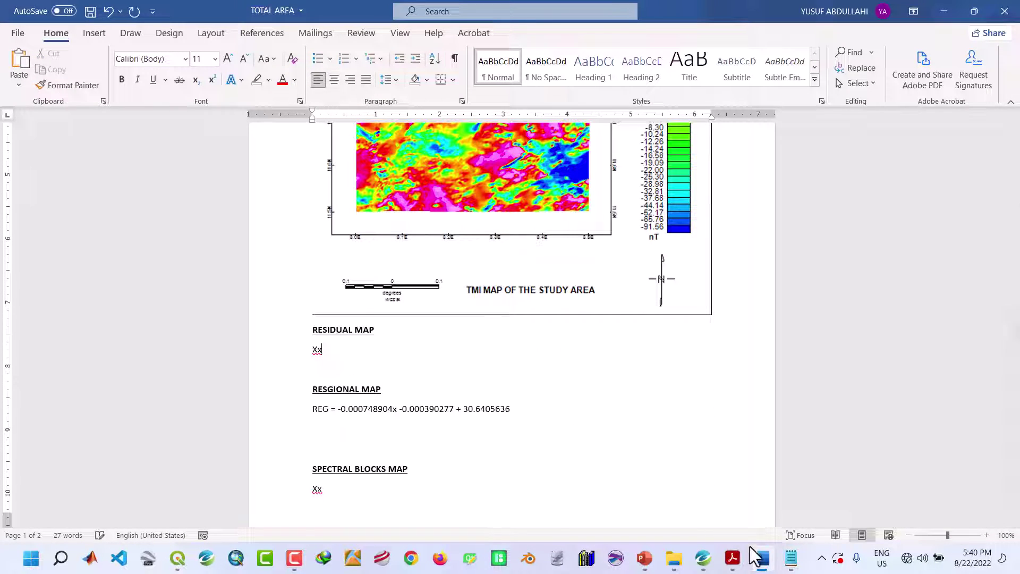
{"action": "mouse_move", "coordinate": [674, 558]}
{"action": "left_click", "coordinate": [842, 513]}
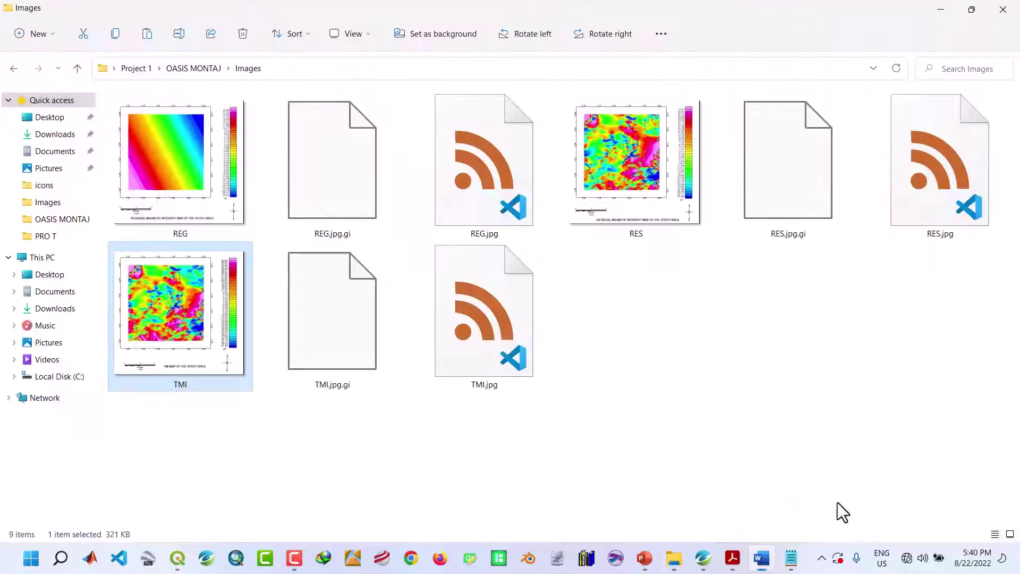
{"action": "left_click", "coordinate": [666, 193]}
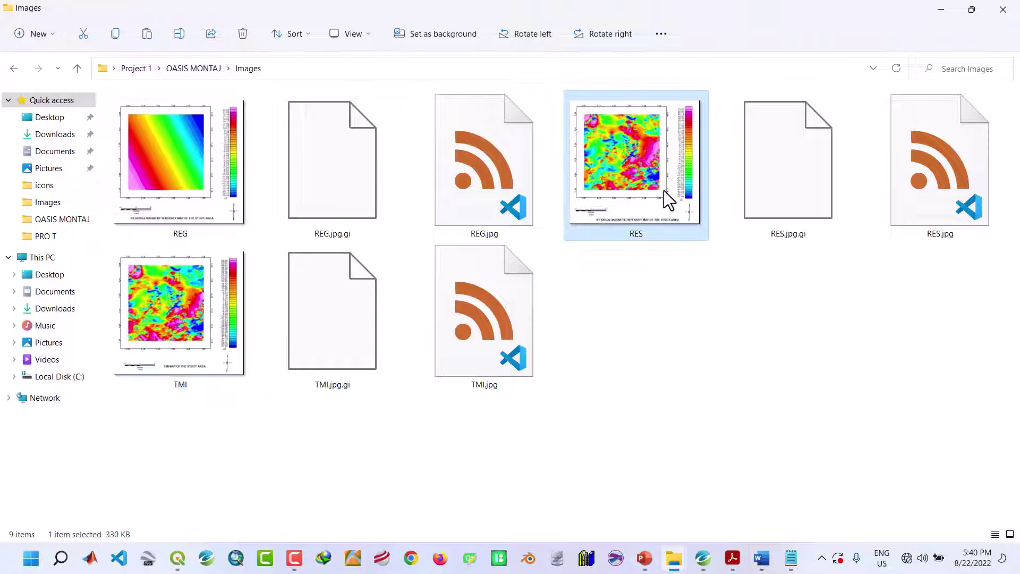
{"action": "left_click", "coordinate": [942, 10]}
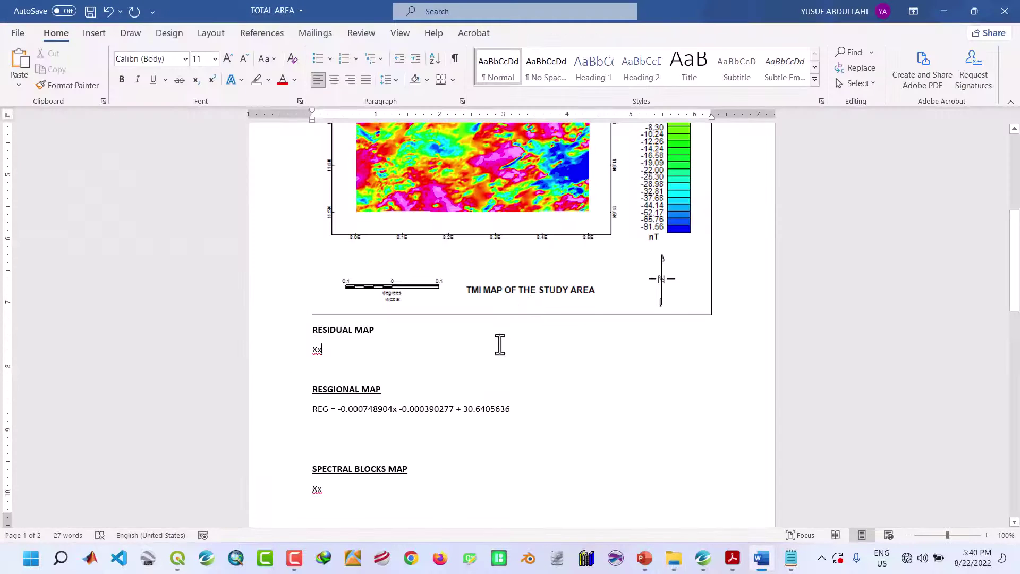
{"action": "left_click_drag", "start_coordinate": [499, 344], "coordinate": [303, 348]}
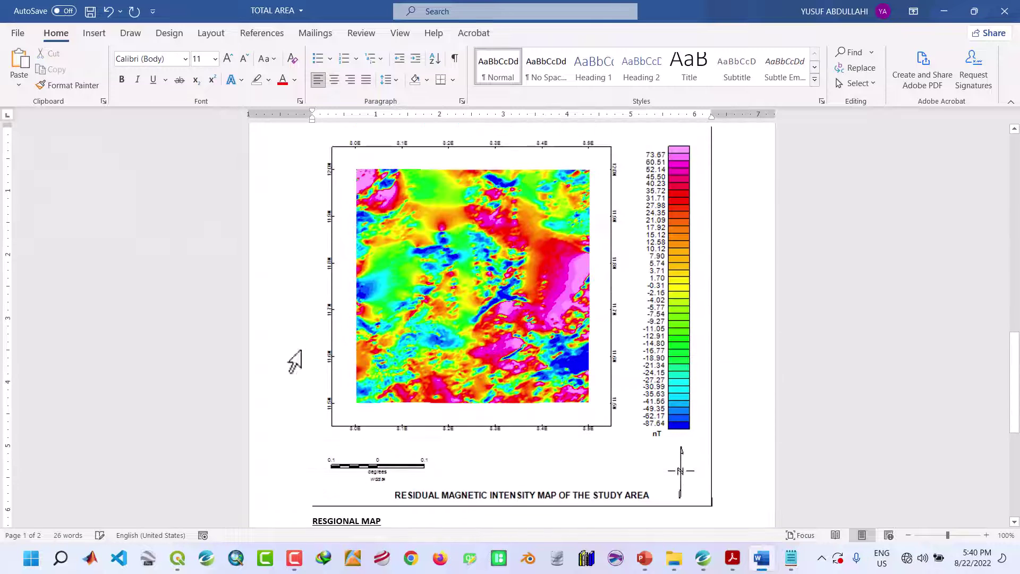
- Copy the REG image from the Images folder, paste it below the equation under RESGIONAL MAP, and save the document
{"action": "scroll", "coordinate": [524, 406], "scroll_direction": "down", "scroll_amount": 3}
{"action": "mouse_move", "coordinate": [673, 564]}
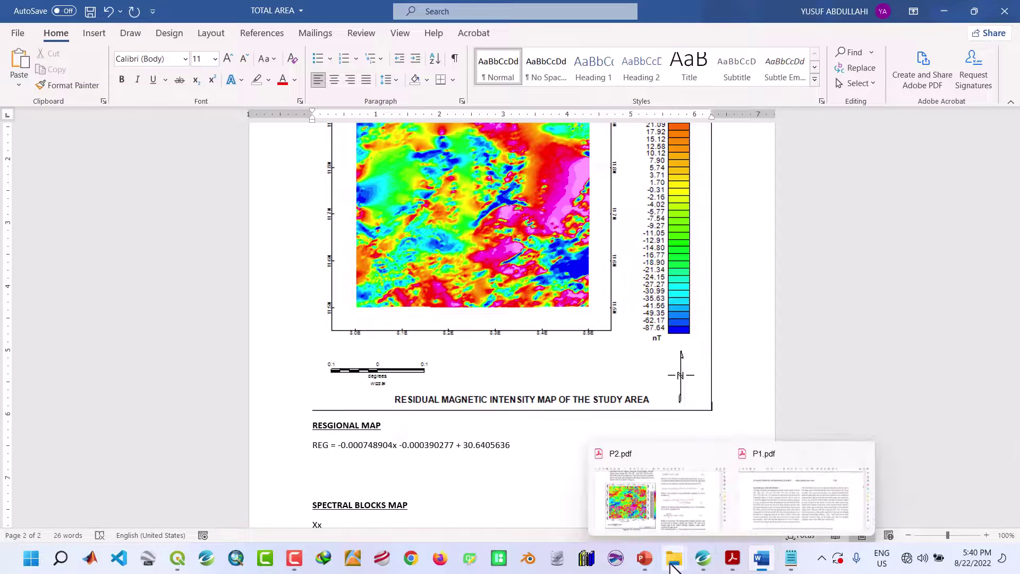
{"action": "left_click", "coordinate": [828, 502]}
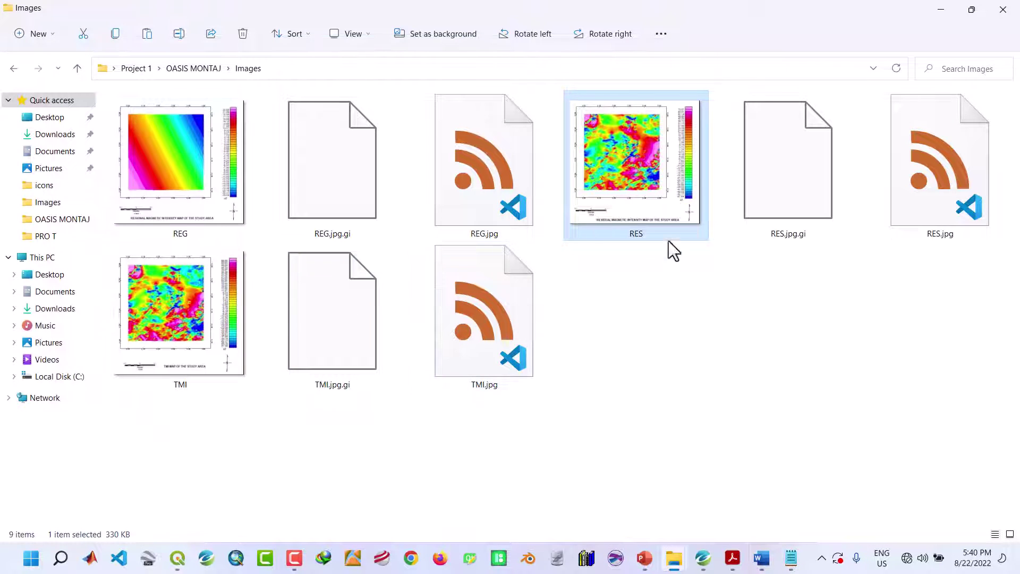
{"action": "left_click", "coordinate": [190, 189]}
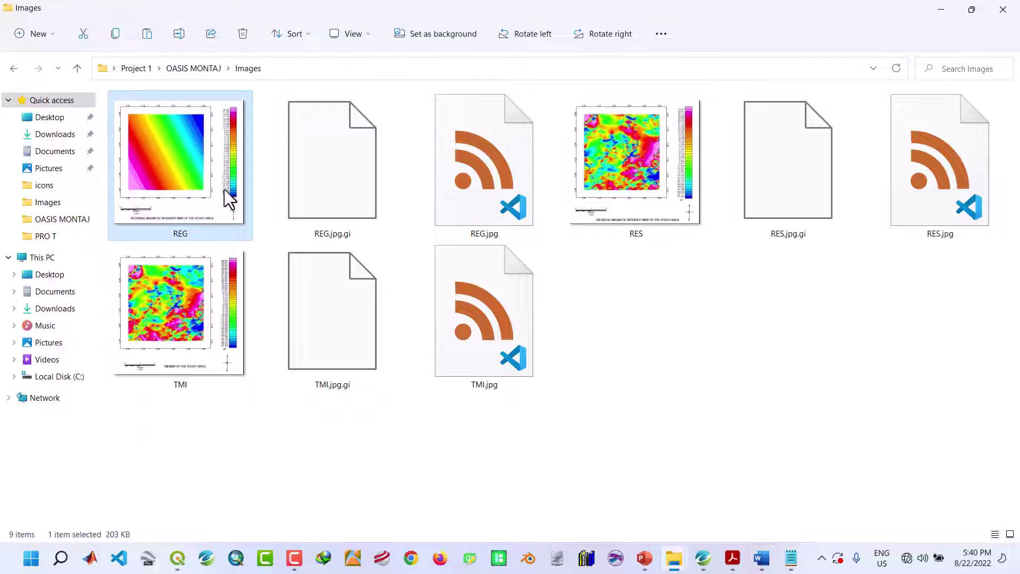
{"action": "left_click", "coordinate": [941, 9]}
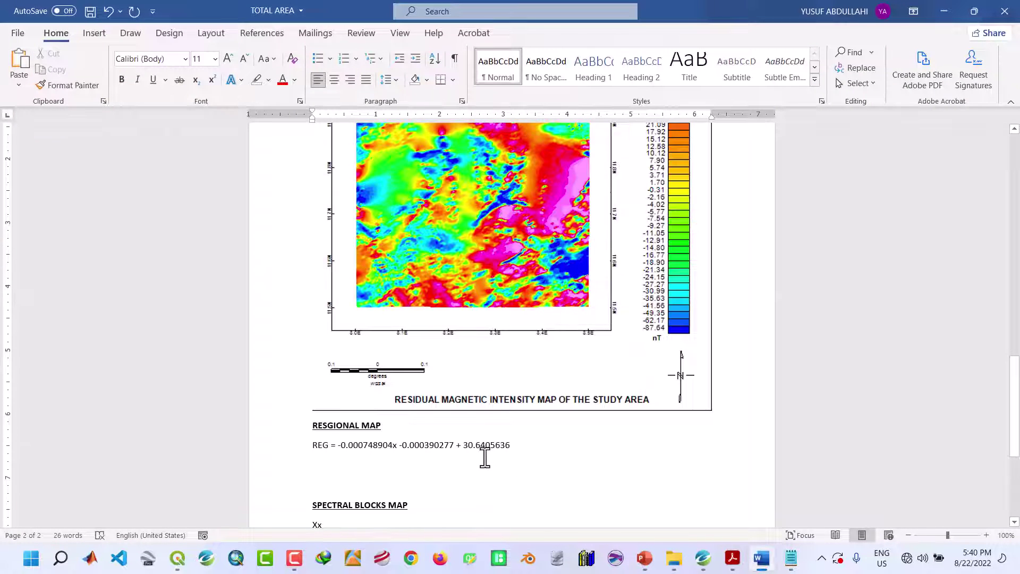
{"action": "scroll", "coordinate": [425, 436], "scroll_direction": "down", "scroll_amount": 3}
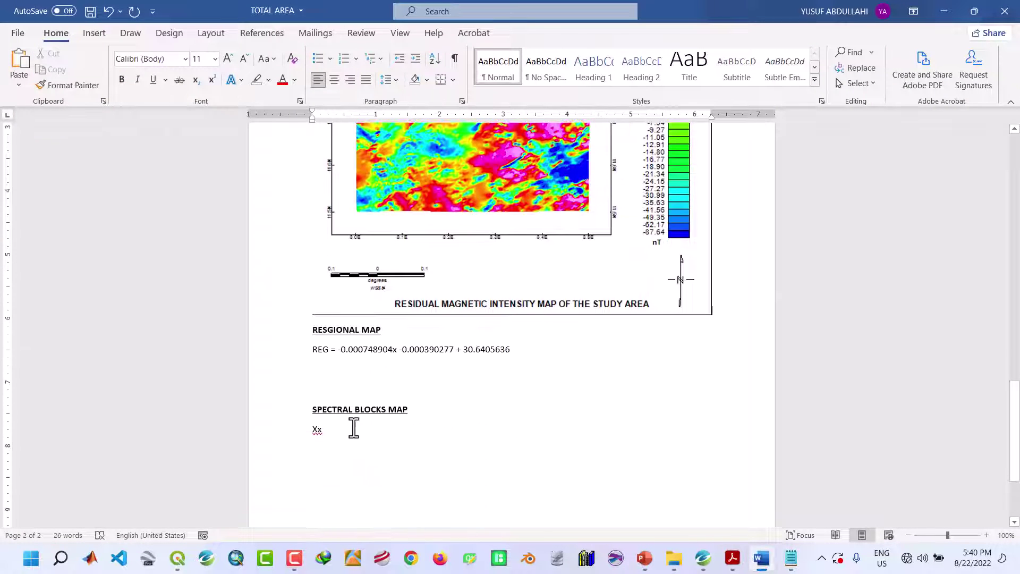
{"action": "left_click", "coordinate": [321, 373]}
{"action": "key", "text": "ctrl+v"}
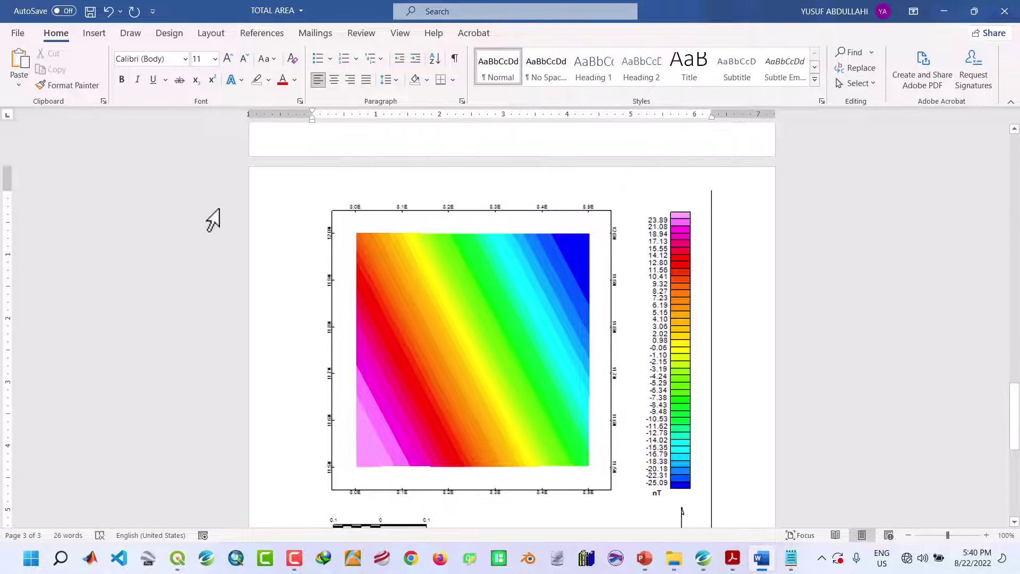
{"action": "left_click", "coordinate": [91, 11]}
- Review the TMI, residual and regional map sections and their inserted images throughout the document
{"action": "scroll", "coordinate": [677, 285], "scroll_direction": "up", "scroll_amount": 10}
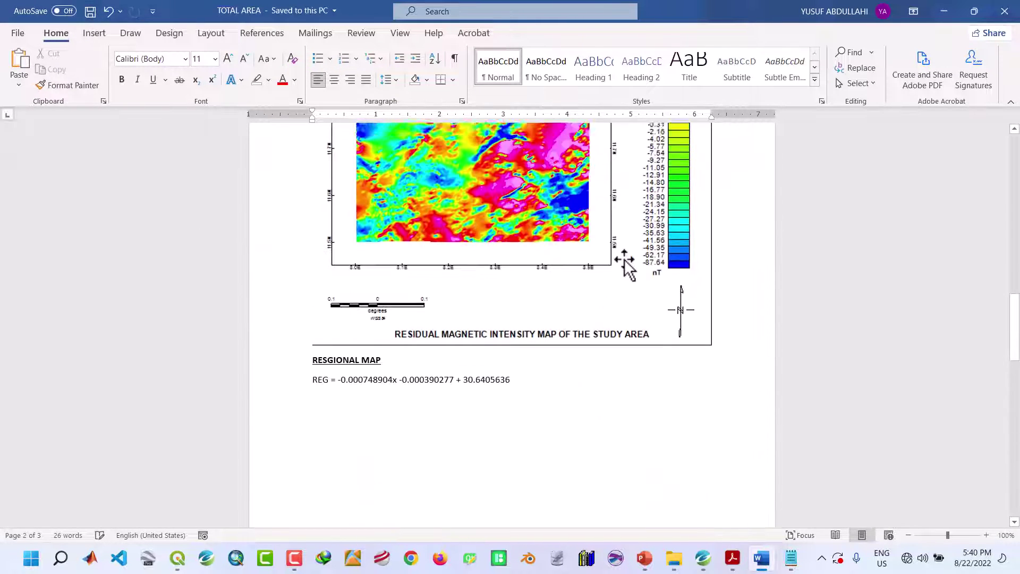
{"action": "scroll", "coordinate": [626, 263], "scroll_direction": "down", "scroll_amount": 7}
{"action": "scroll", "coordinate": [627, 266], "scroll_direction": "up", "scroll_amount": 8}
{"action": "scroll", "coordinate": [625, 260], "scroll_direction": "up", "scroll_amount": 3}
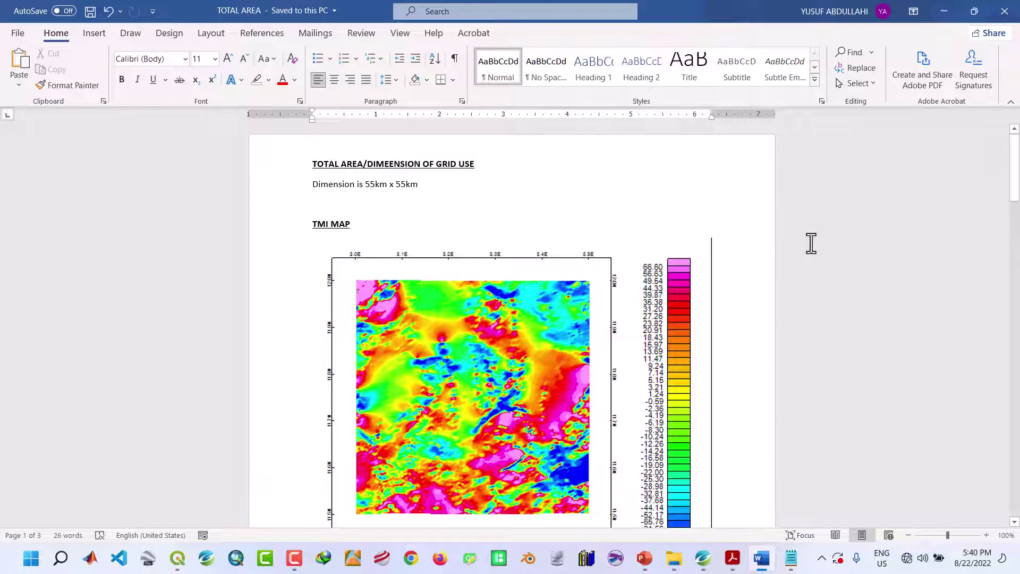
{"action": "scroll", "coordinate": [787, 250], "scroll_direction": "down", "scroll_amount": 7}
{"action": "left_click", "coordinate": [561, 335]}
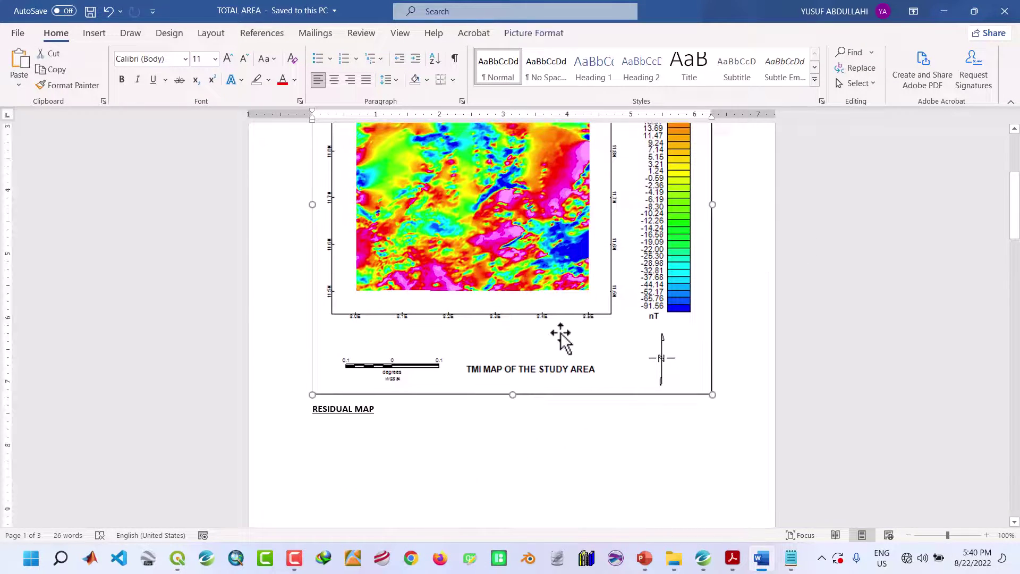
{"action": "scroll", "coordinate": [556, 355], "scroll_direction": "down", "scroll_amount": 15}
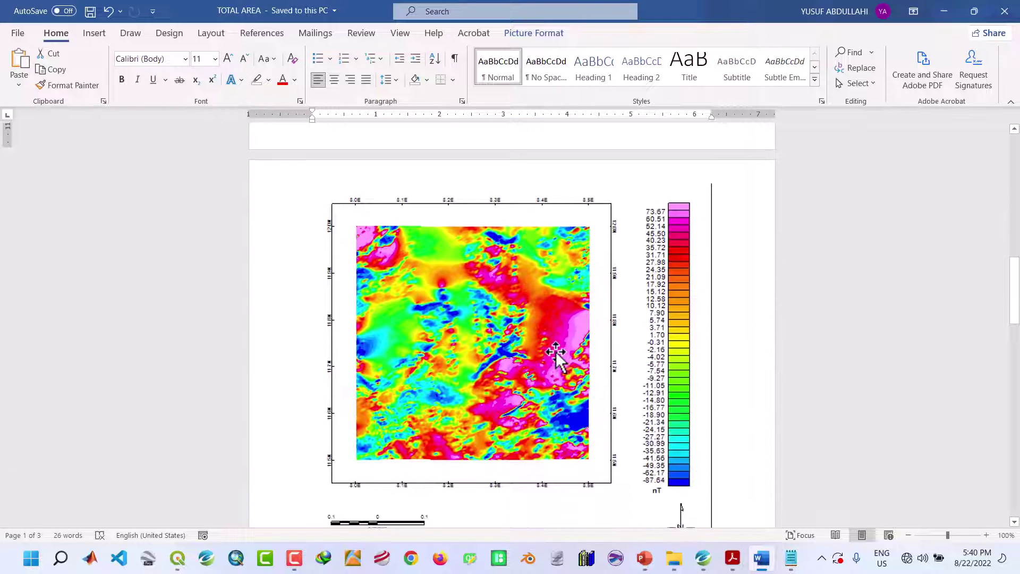
{"action": "scroll", "coordinate": [556, 355], "scroll_direction": "down", "scroll_amount": 6}
{"action": "left_click", "coordinate": [562, 334]}
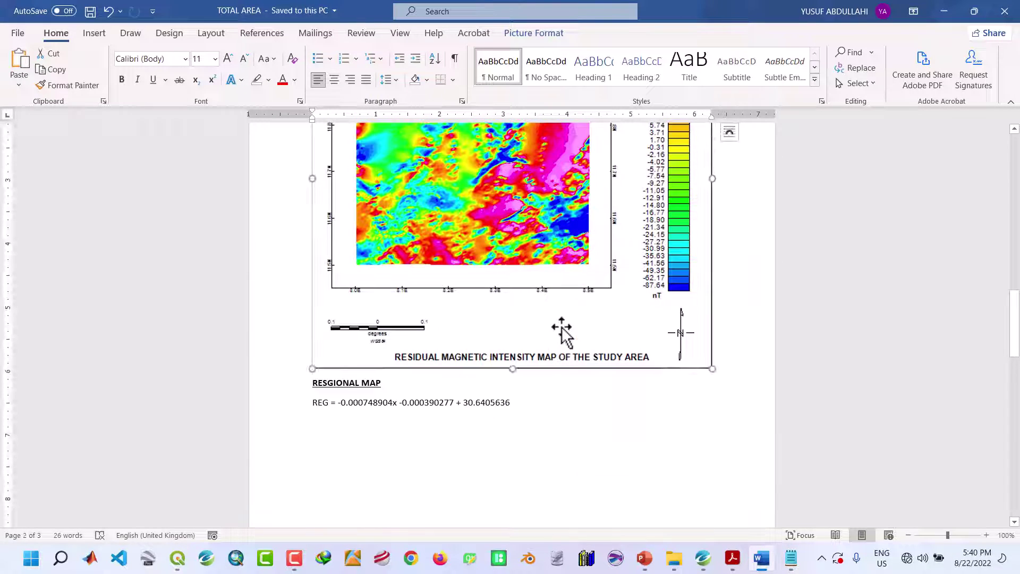
{"action": "left_click", "coordinate": [550, 440]}
{"action": "scroll", "coordinate": [549, 434], "scroll_direction": "up", "scroll_amount": 14}
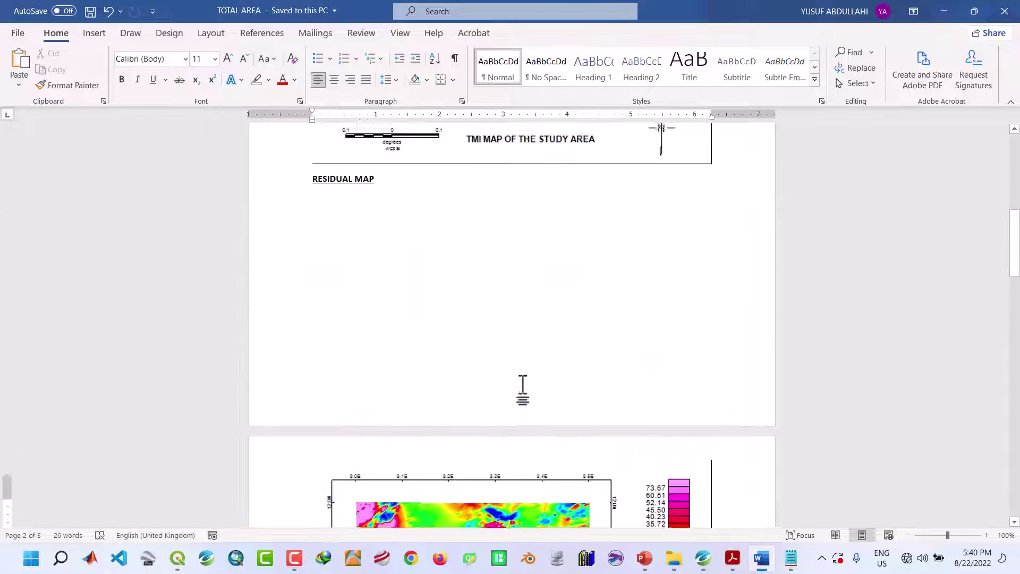
{"action": "scroll", "coordinate": [523, 388], "scroll_direction": "up", "scroll_amount": 14}
{"action": "scroll", "coordinate": [524, 388], "scroll_direction": "down", "scroll_amount": 8}
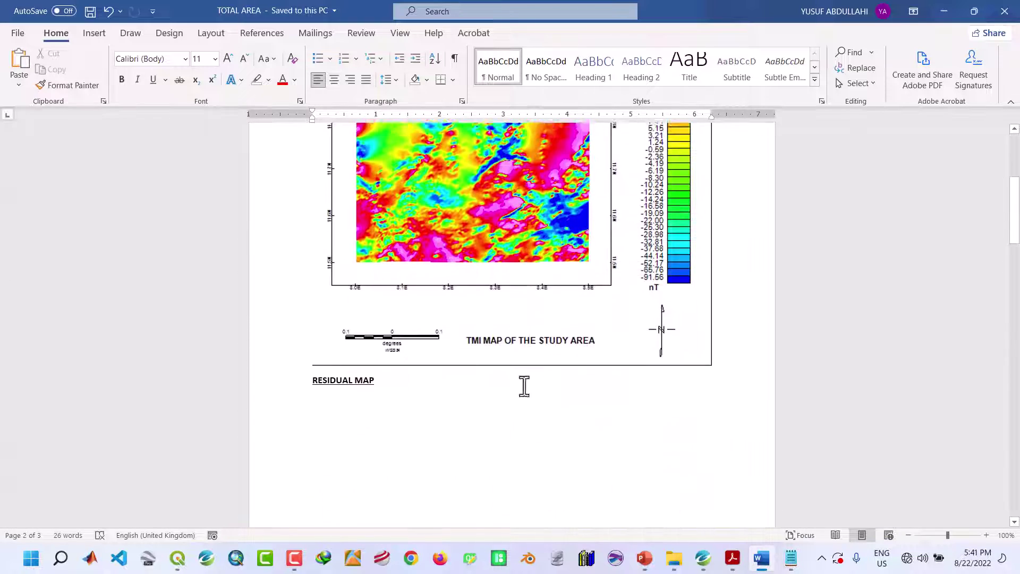
- Check the map images and regional equation once more, from the TMI MAP heading down to the SPECTRAL BLOCKS MAP heading
{"action": "scroll", "coordinate": [523, 386], "scroll_direction": "down", "scroll_amount": 8}
{"action": "scroll", "coordinate": [523, 386], "scroll_direction": "up", "scroll_amount": 16}
{"action": "scroll", "coordinate": [524, 391], "scroll_direction": "down", "scroll_amount": 3}
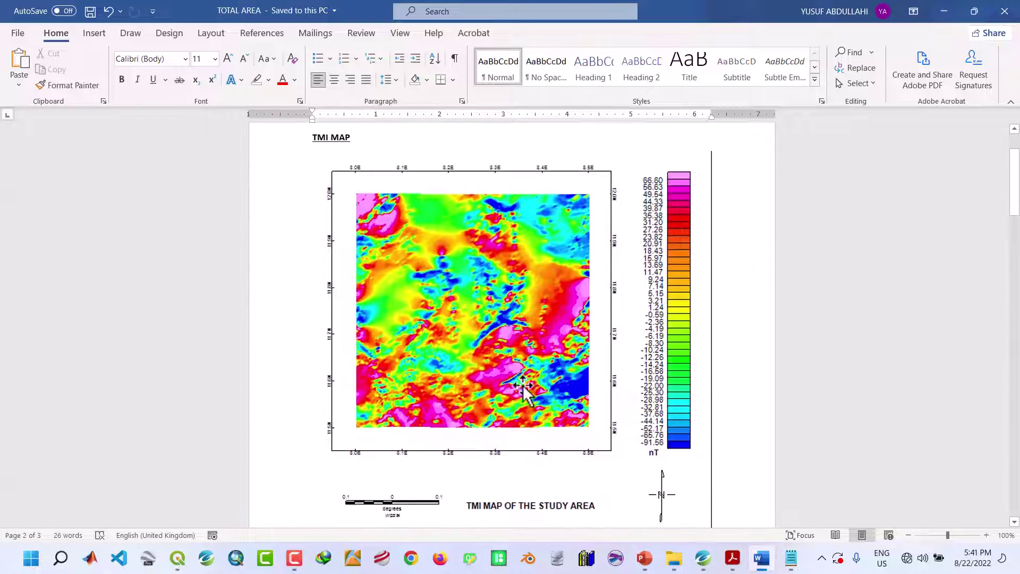
{"action": "scroll", "coordinate": [524, 390], "scroll_direction": "down", "scroll_amount": 12}
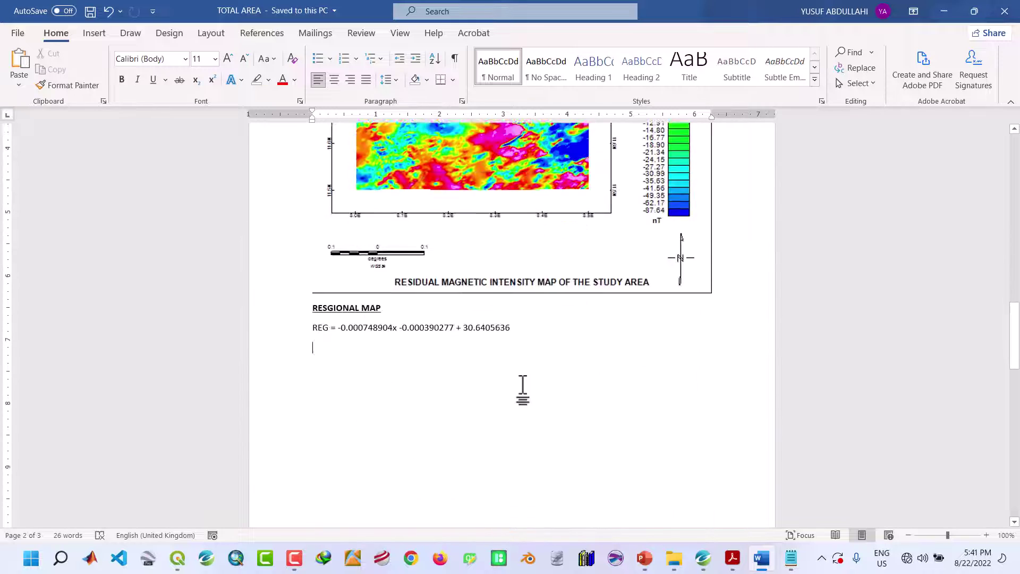
{"action": "scroll", "coordinate": [523, 388], "scroll_direction": "down", "scroll_amount": 12}
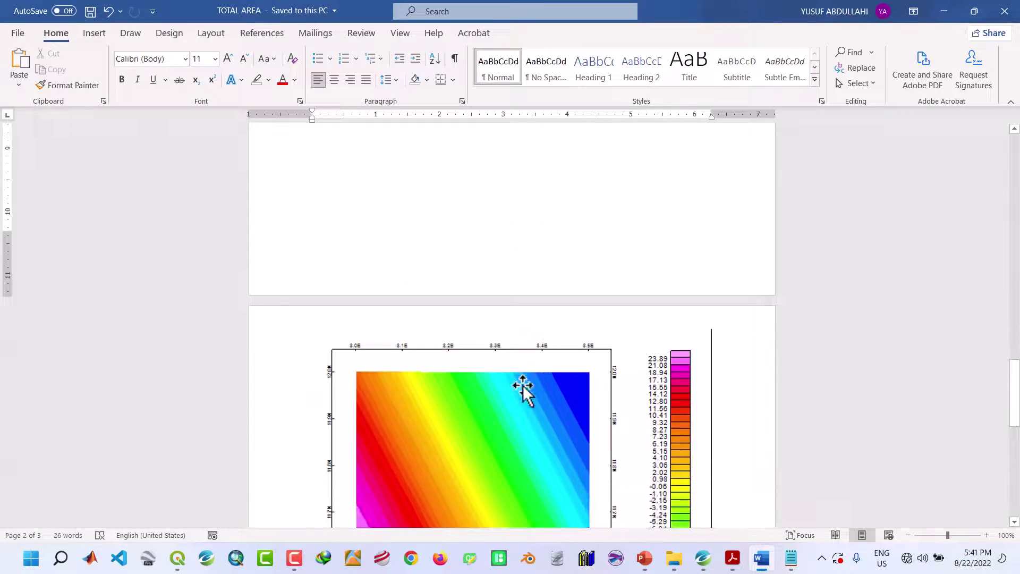
{"action": "scroll", "coordinate": [523, 391], "scroll_direction": "up", "scroll_amount": 6}
{"action": "scroll", "coordinate": [409, 277], "scroll_direction": "down", "scroll_amount": 14}
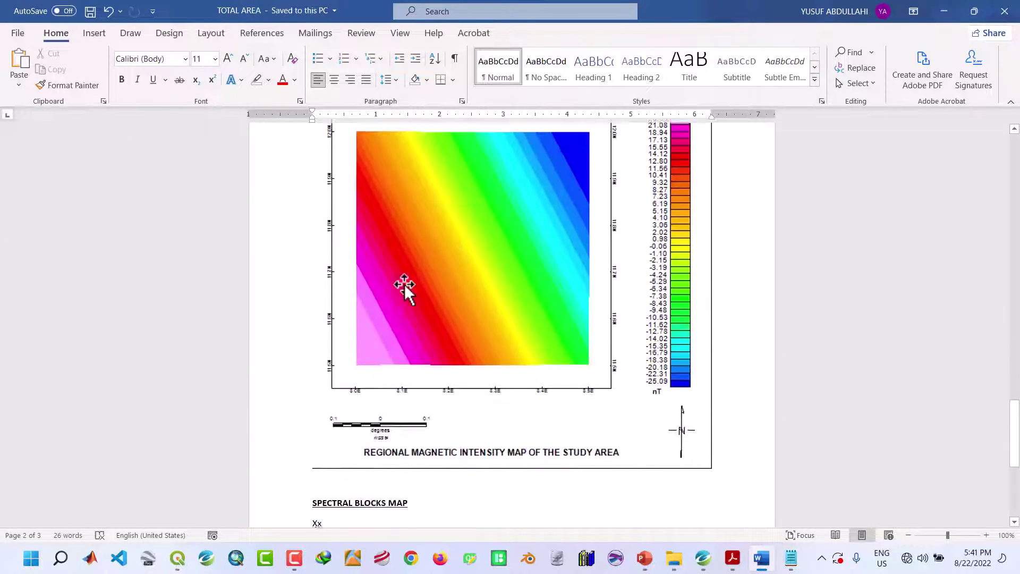
{"action": "scroll", "coordinate": [404, 287], "scroll_direction": "down", "scroll_amount": 4}
{"action": "scroll", "coordinate": [354, 315], "scroll_direction": "down", "scroll_amount": 4}
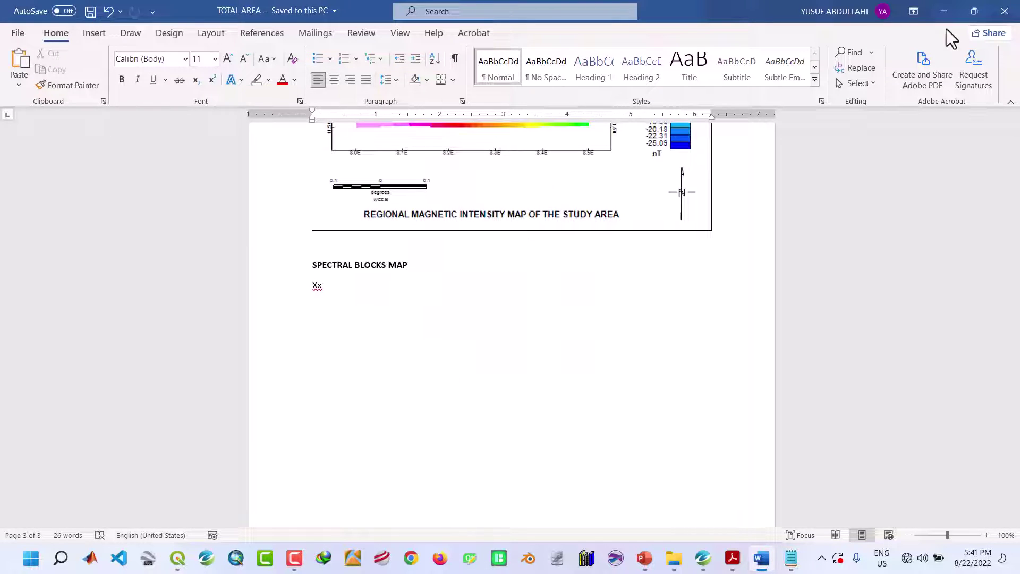
- Switch to Oasis montaj and save the project, storing the grid map changes as a REG_LL.grd map in the OASIS MONTAJ folder
{"action": "left_click", "coordinate": [944, 12]}
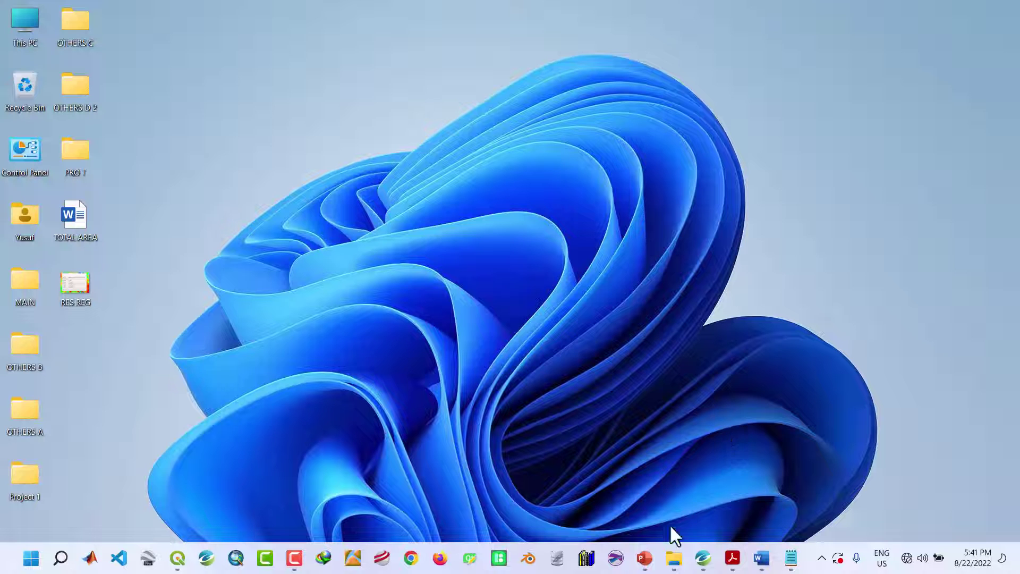
{"action": "left_click", "coordinate": [704, 558]}
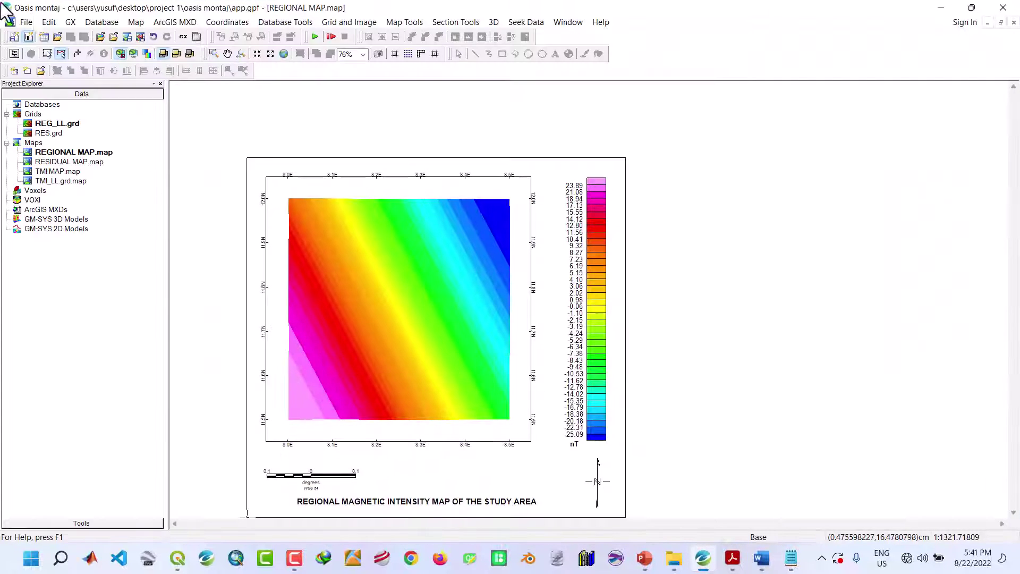
{"action": "left_click", "coordinate": [23, 24]}
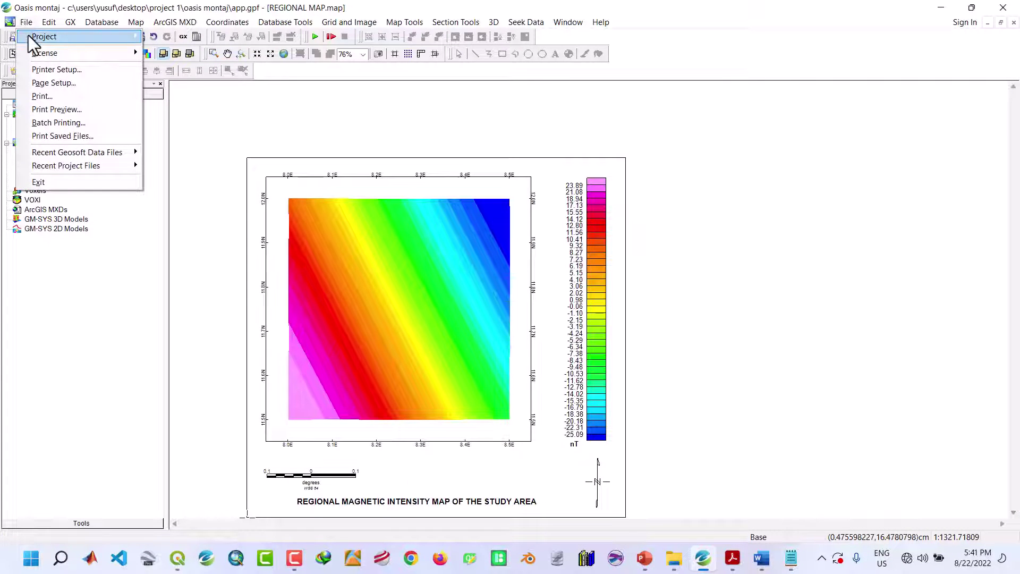
{"action": "mouse_move", "coordinate": [27, 35]}
{"action": "left_click", "coordinate": [183, 66]}
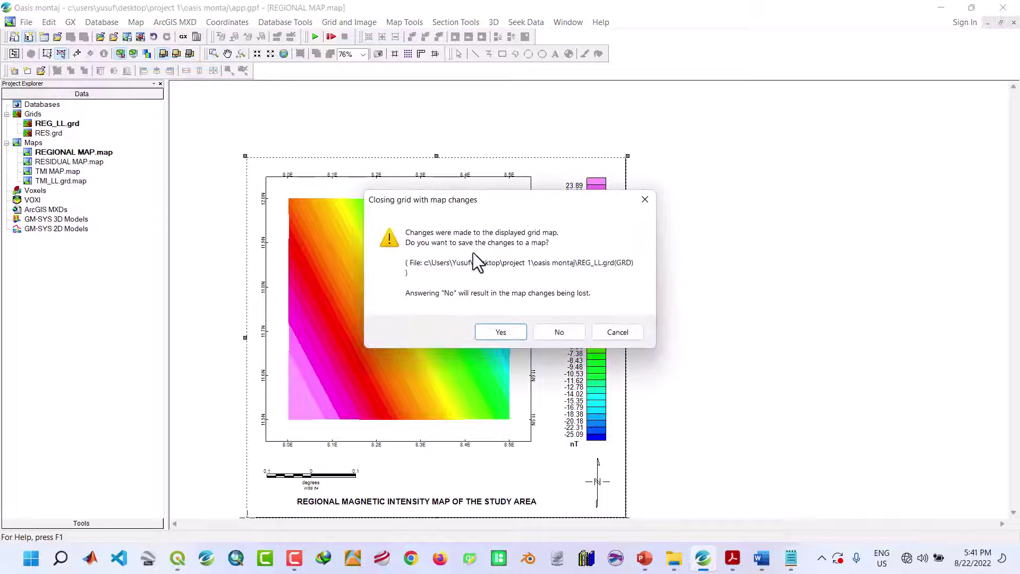
{"action": "left_click", "coordinate": [506, 330]}
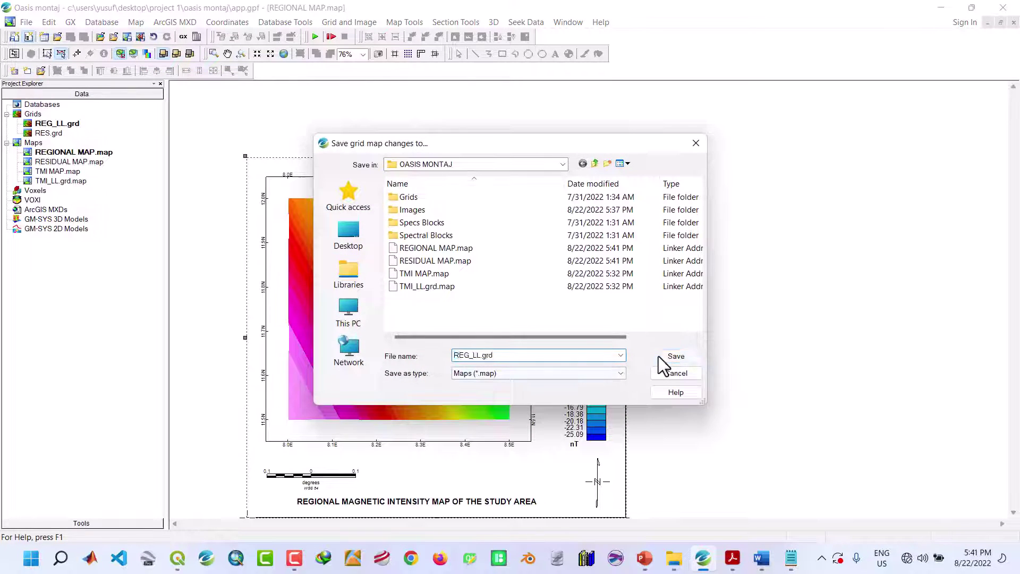
{"action": "left_click", "coordinate": [658, 356]}
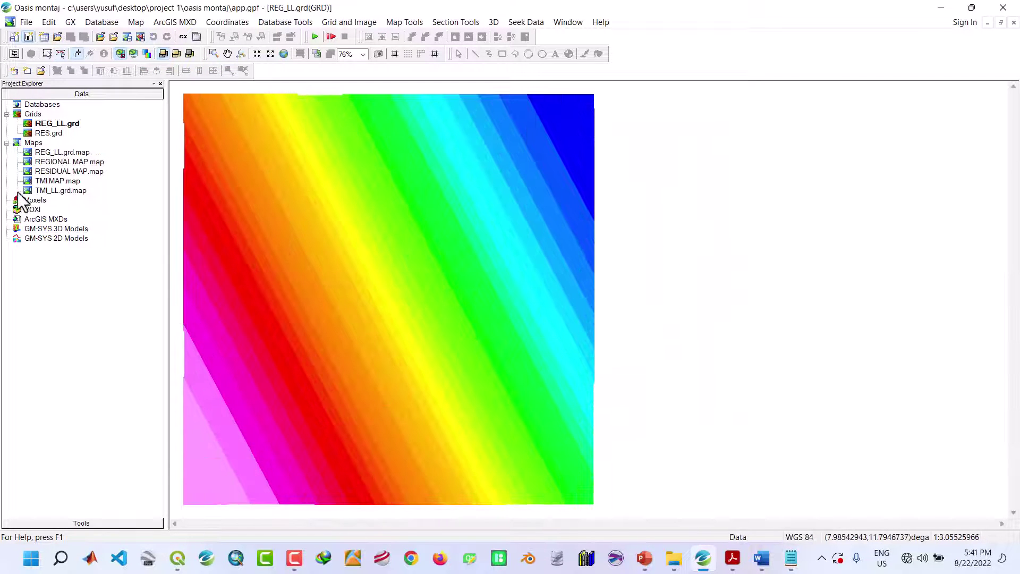
- Remove all maps, from REG_LL.grd.map through TMI_LL.grd.map, from the project
{"action": "left_click", "coordinate": [41, 153]}
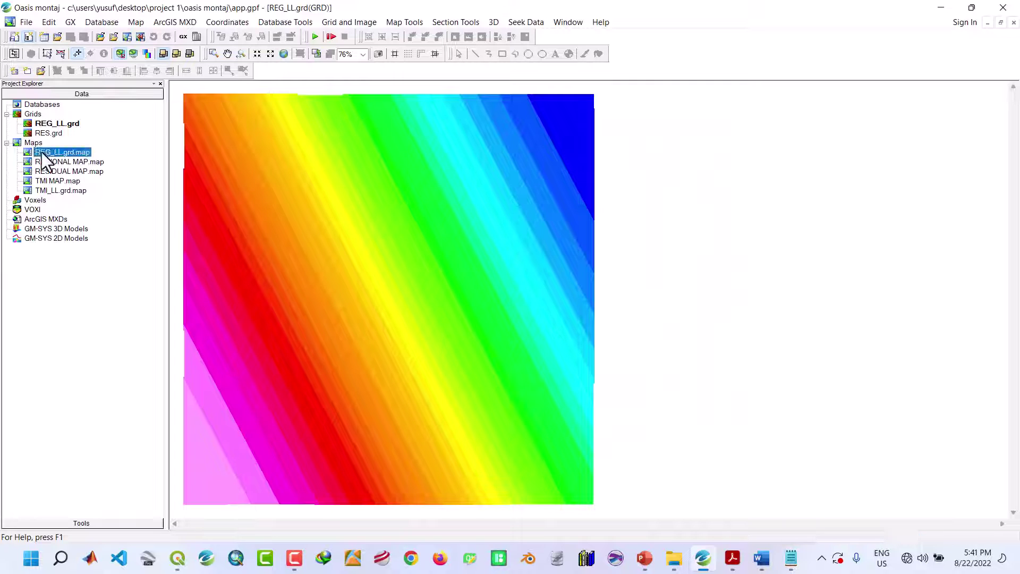
{"action": "left_click", "coordinate": [65, 191], "text": "shift"}
{"action": "right_click", "coordinate": [65, 191]}
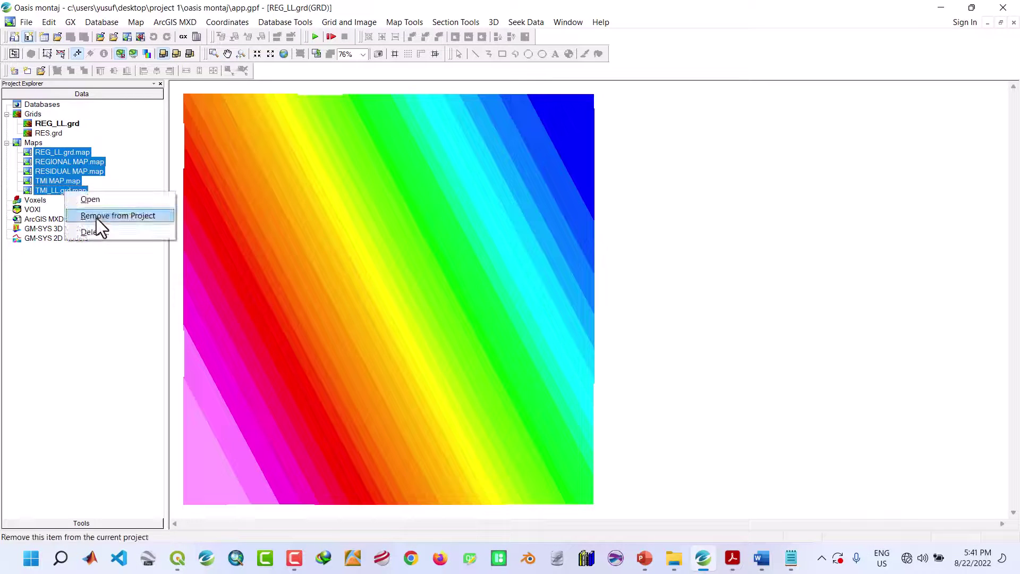
{"action": "left_click", "coordinate": [97, 215]}
- Remove the REG_LL.grd grid from the project and save the project
{"action": "right_click", "coordinate": [47, 123]}
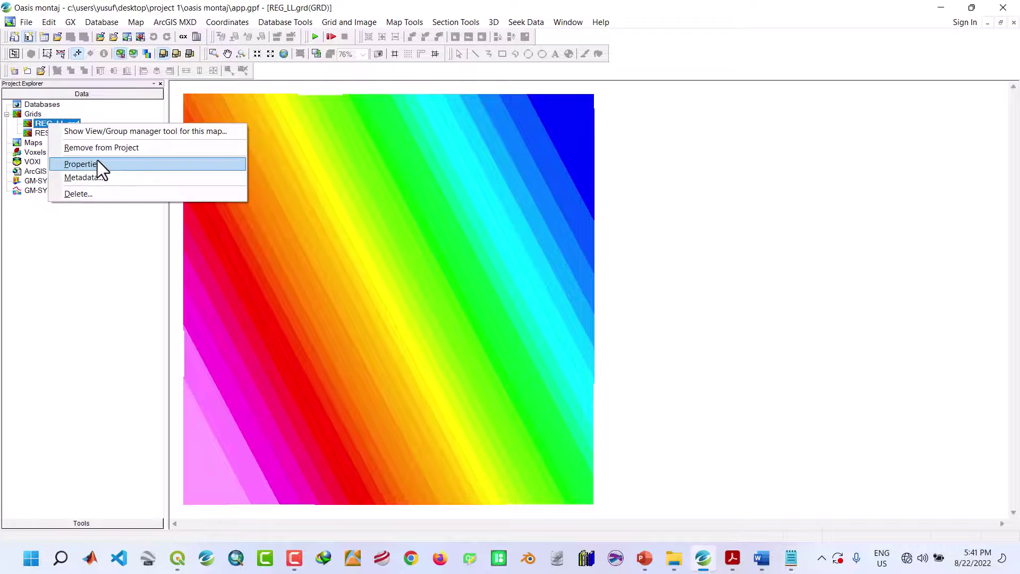
{"action": "left_click", "coordinate": [97, 147]}
{"action": "left_click", "coordinate": [26, 21]}
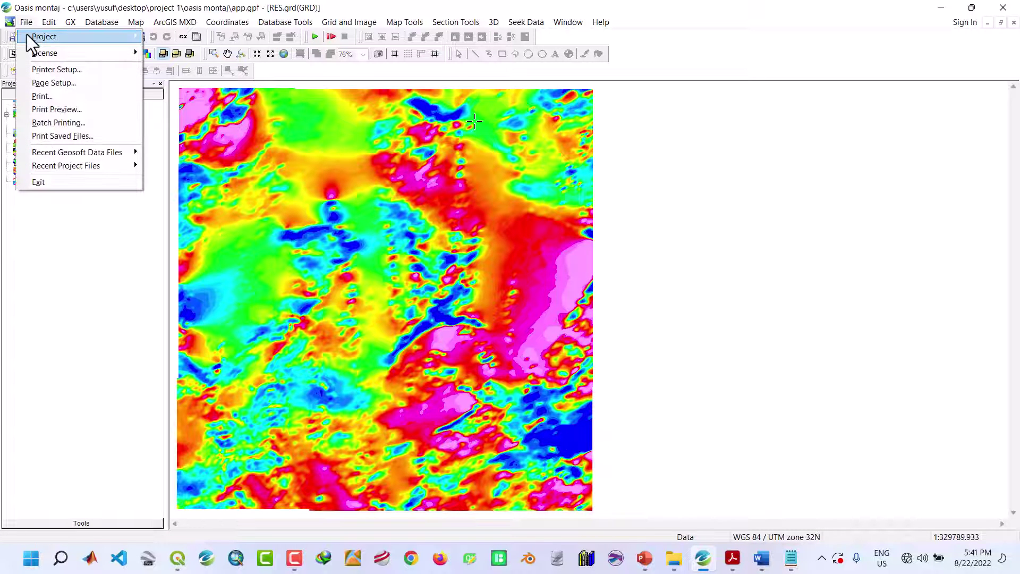
{"action": "mouse_move", "coordinate": [26, 34]}
{"action": "left_click", "coordinate": [166, 63]}
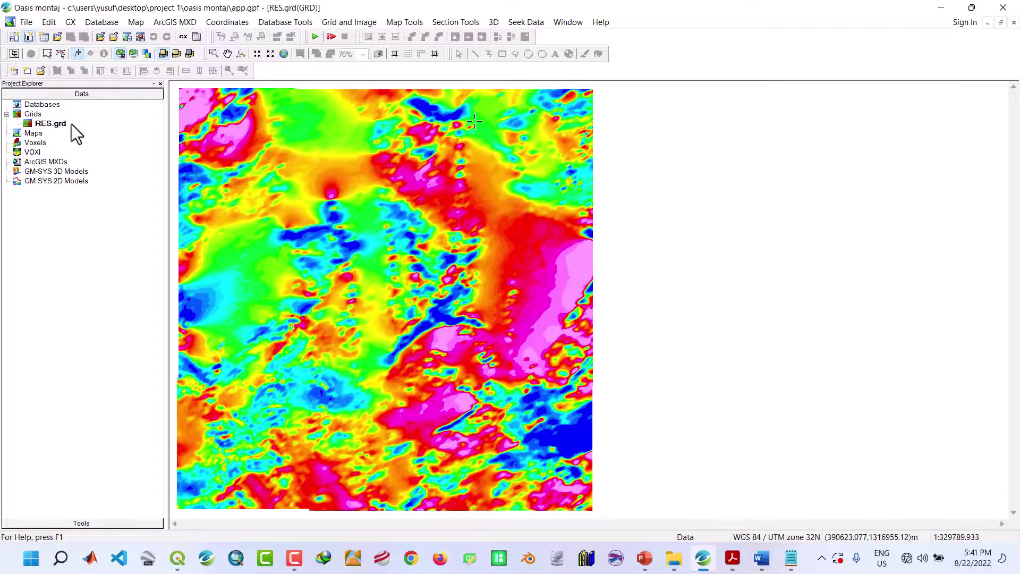
- Add the RES_LL grid from the OASIS MONTAJ folder to the project and remove the RES.grd grid
{"action": "left_click", "coordinate": [38, 116]}
{"action": "right_click", "coordinate": [38, 117]}
{"action": "left_click", "coordinate": [58, 123]}
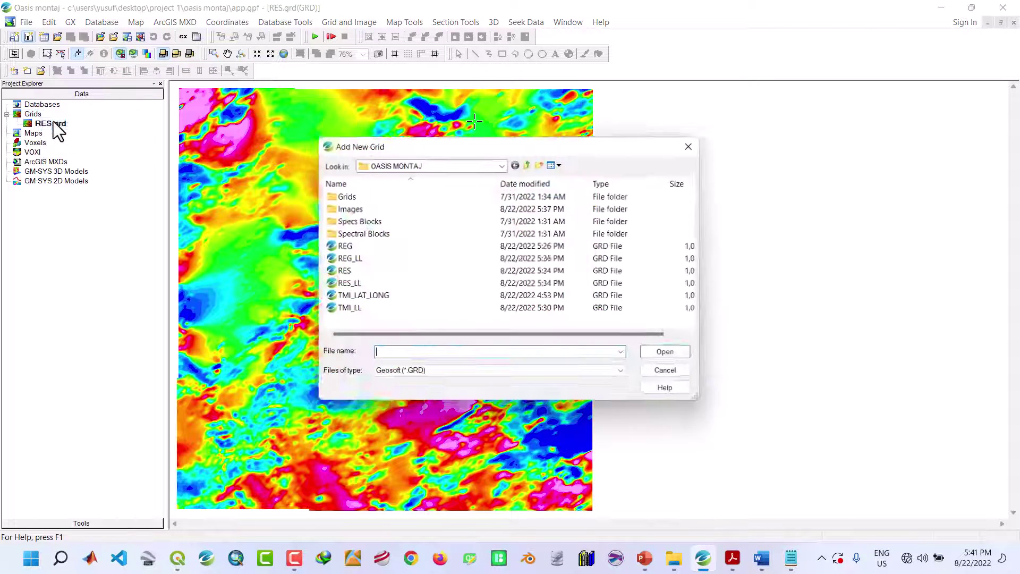
{"action": "left_click", "coordinate": [352, 287]}
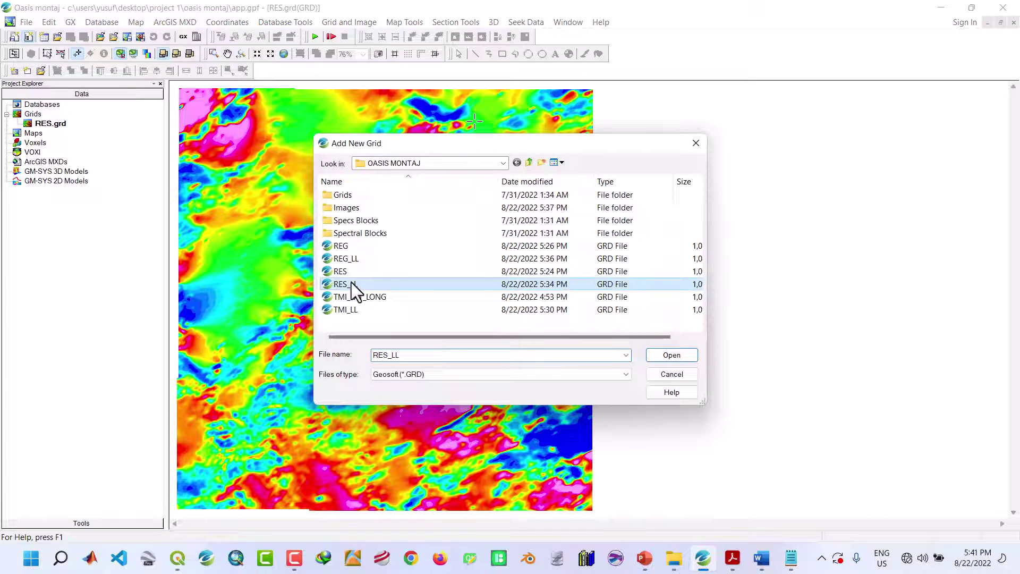
{"action": "left_click", "coordinate": [666, 358]}
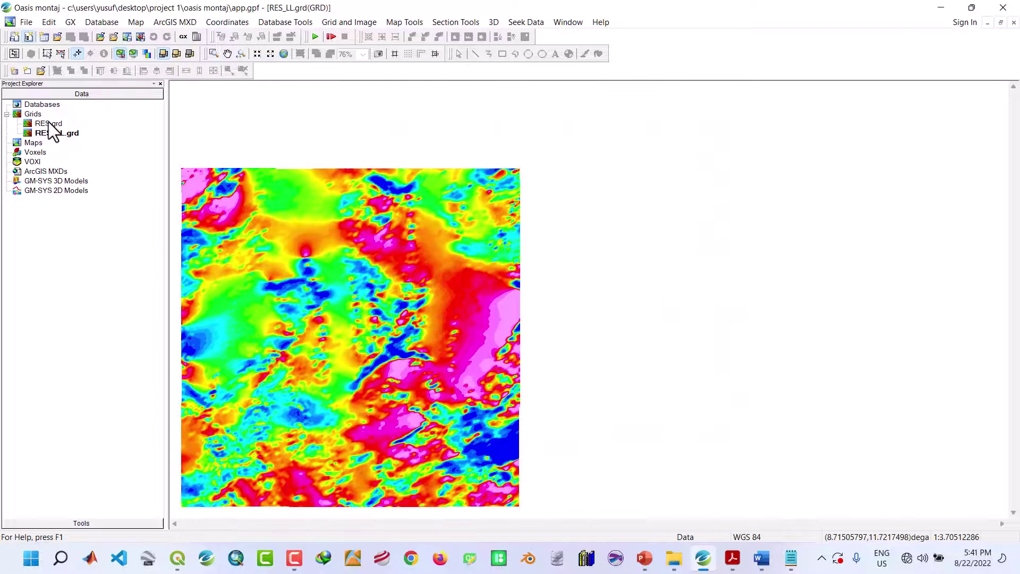
{"action": "right_click", "coordinate": [49, 124]}
{"action": "left_click", "coordinate": [78, 145]}
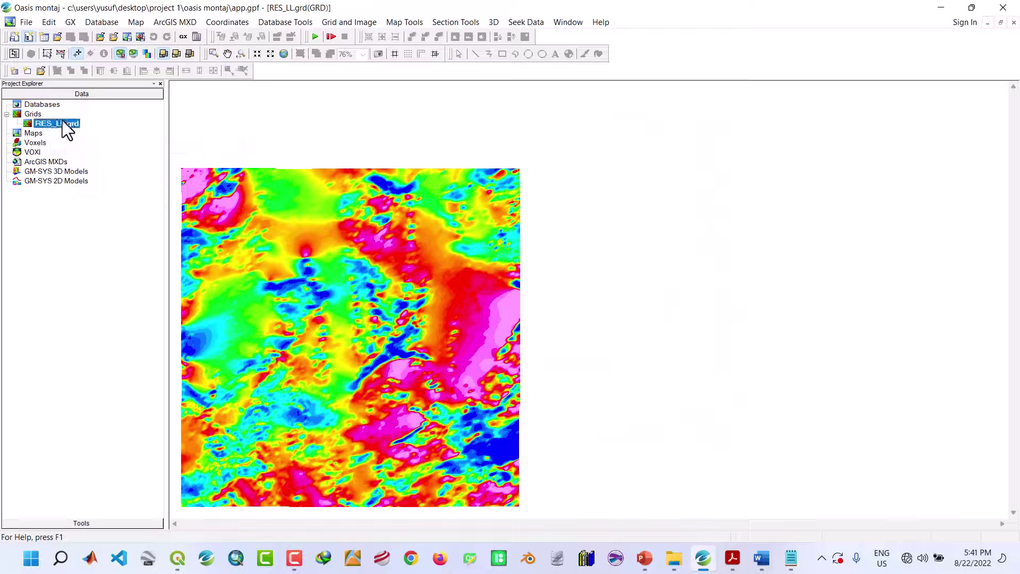
{"action": "left_click", "coordinate": [284, 55]}
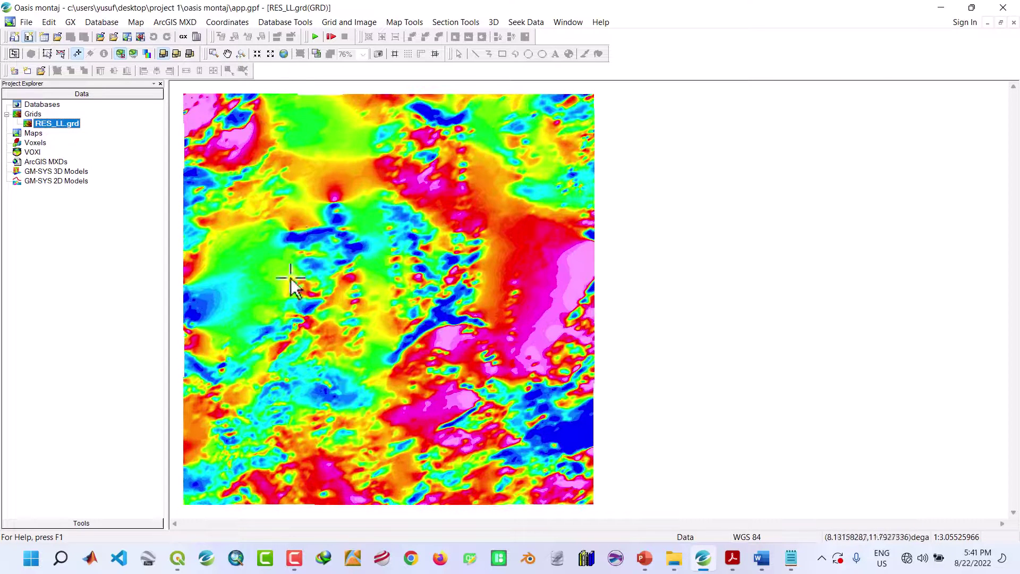